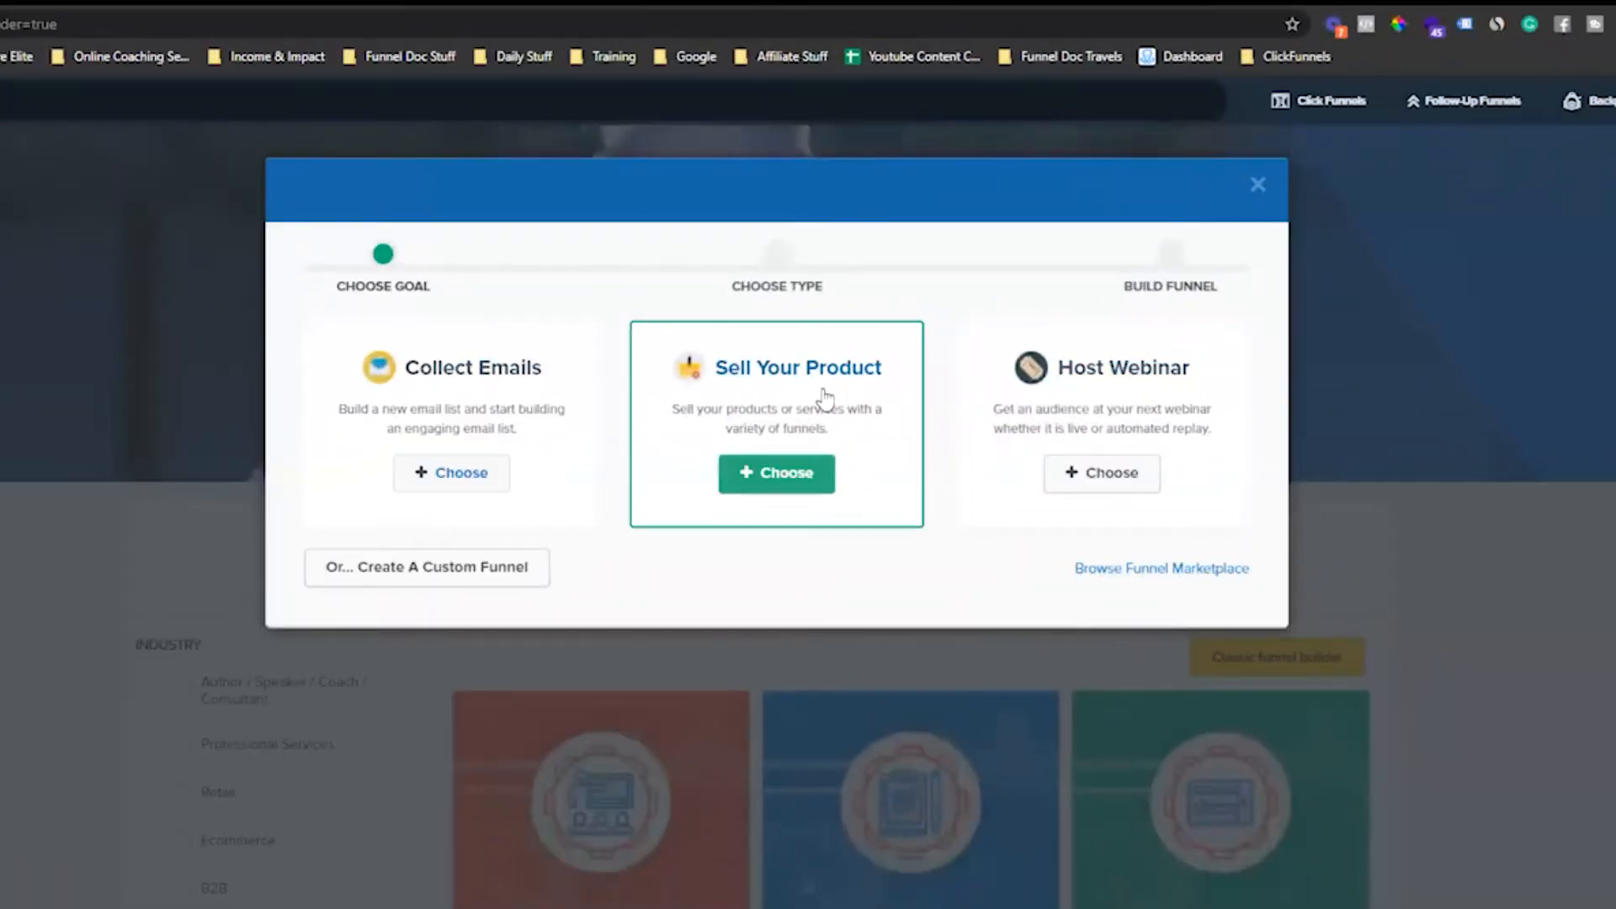
Create a membership funnel for selling a product, named Underwater Basket Weaving, with the group tag demo
click(818, 397)
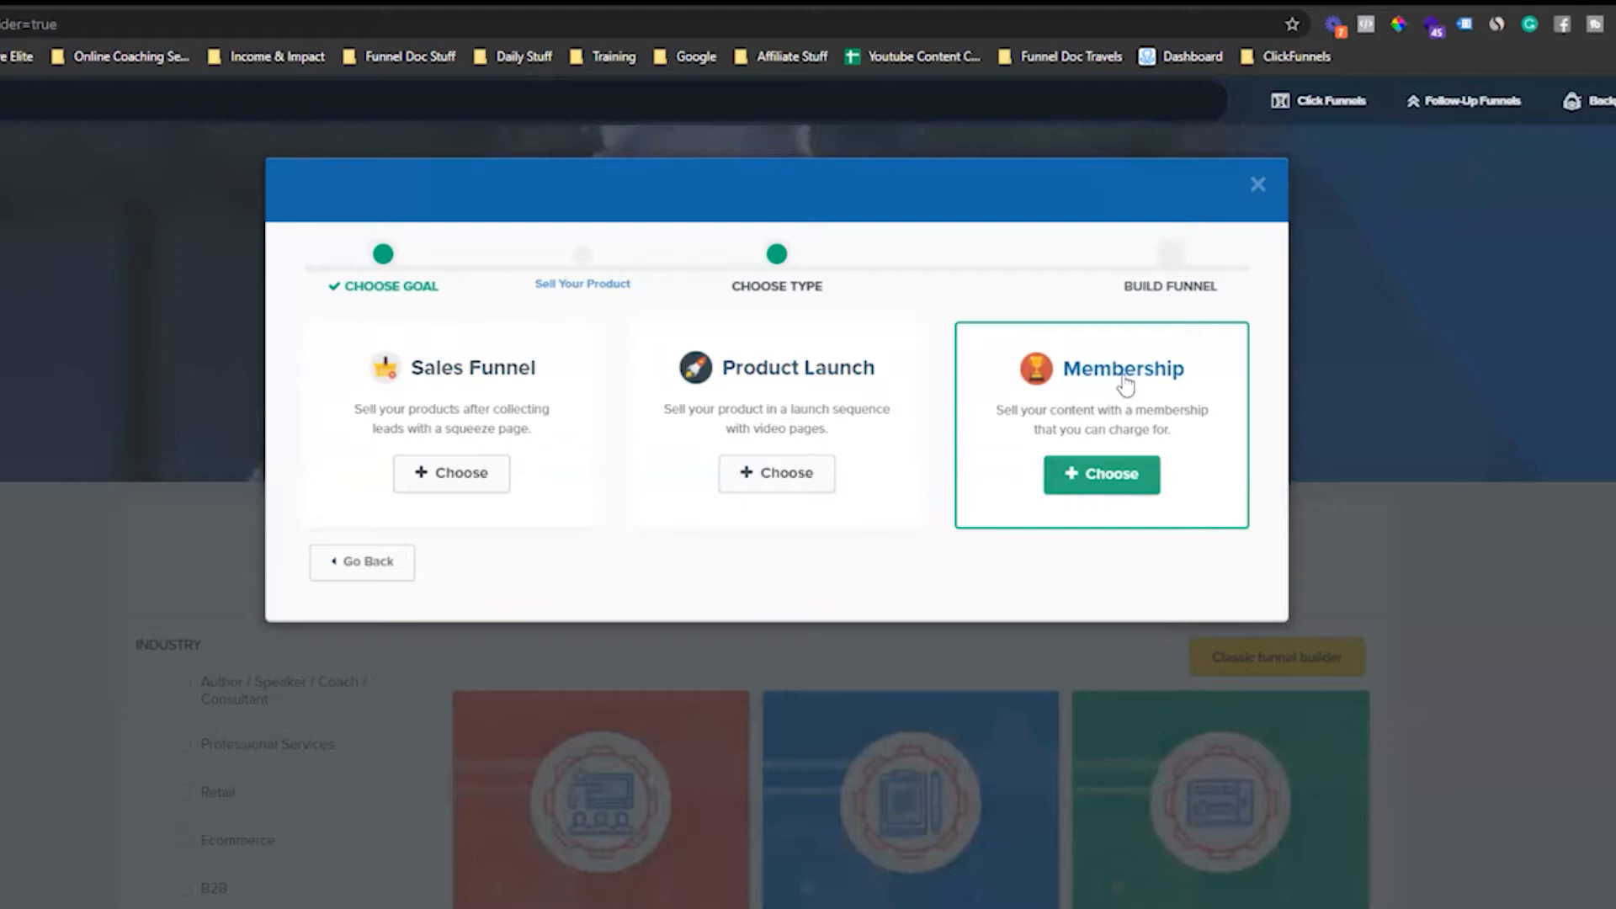
click(1119, 474)
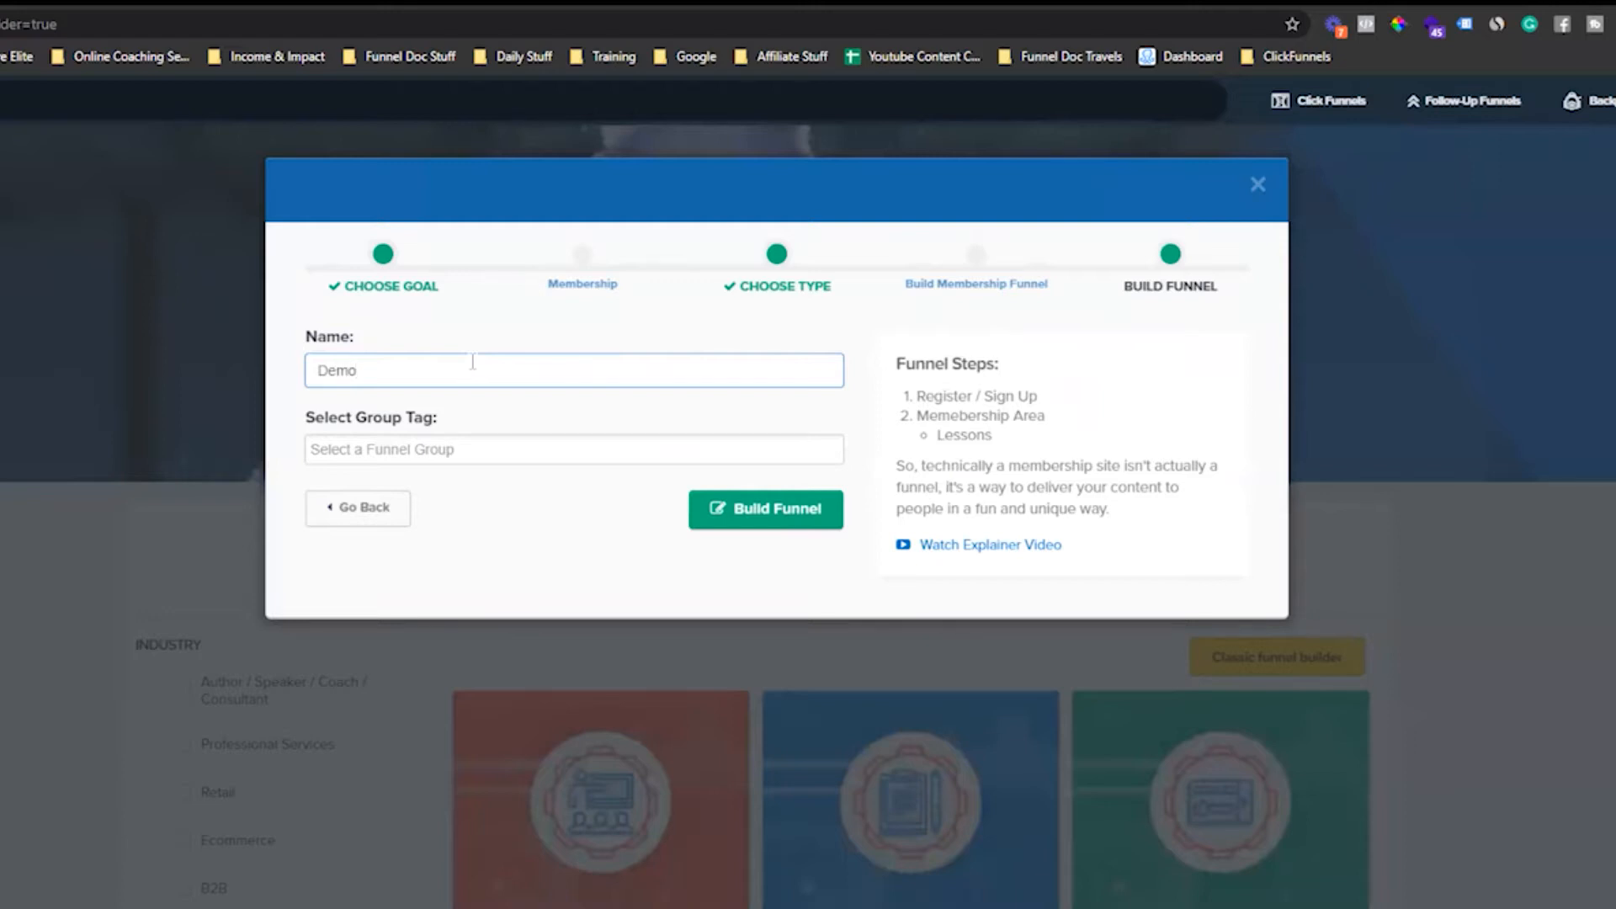
key(BackSpace)
key(BackSpace)
key(BackSpace)
click(386, 449)
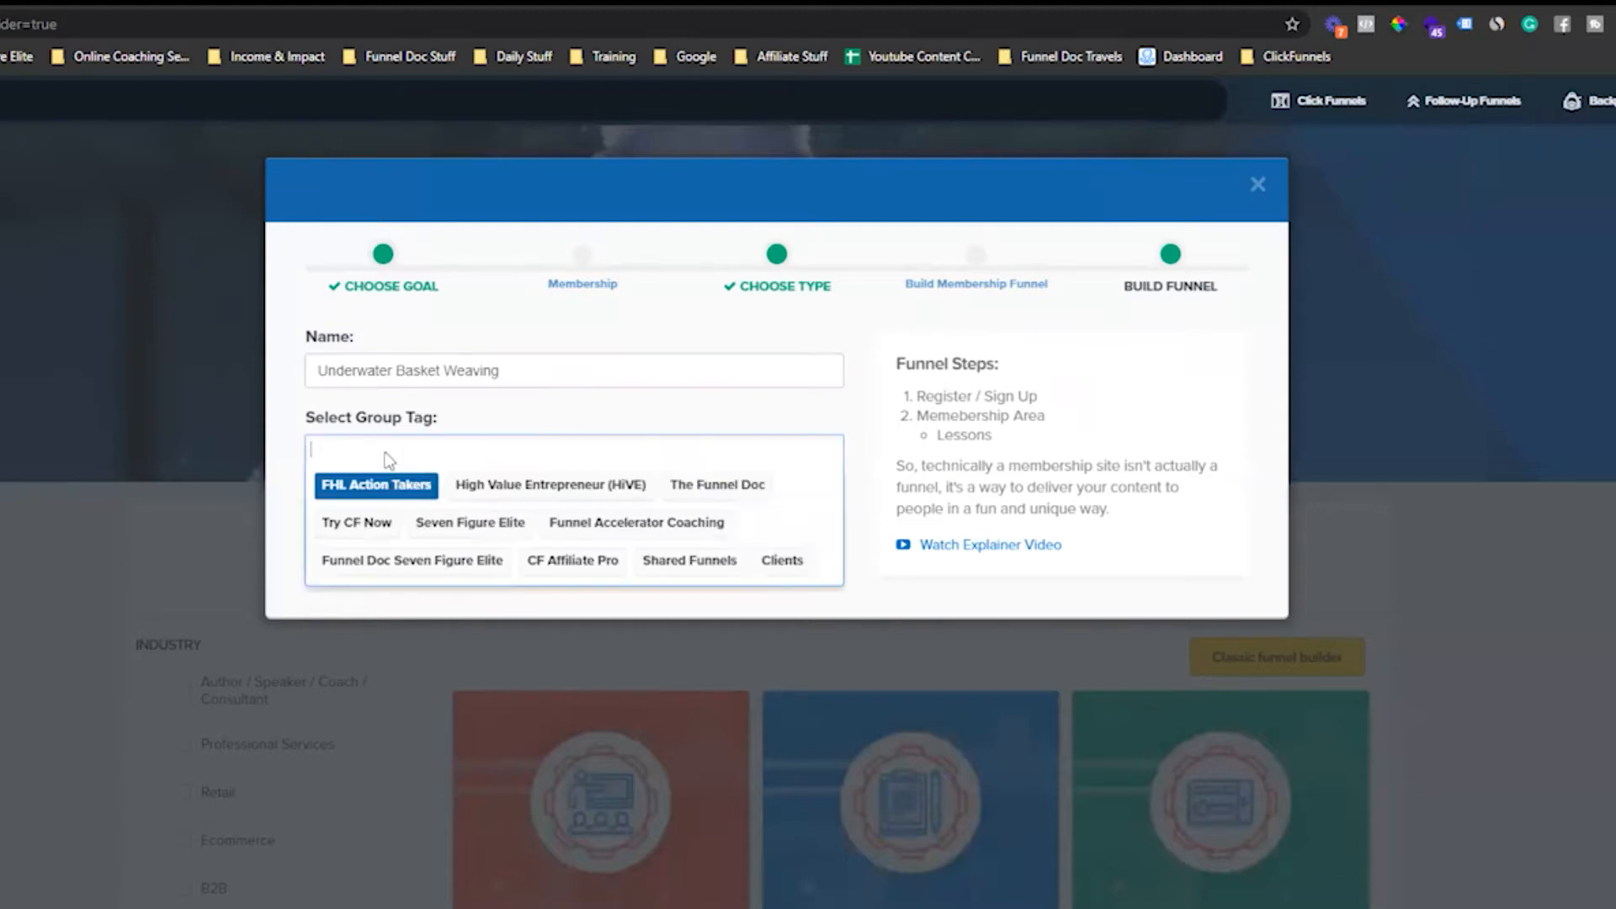
text(demo)
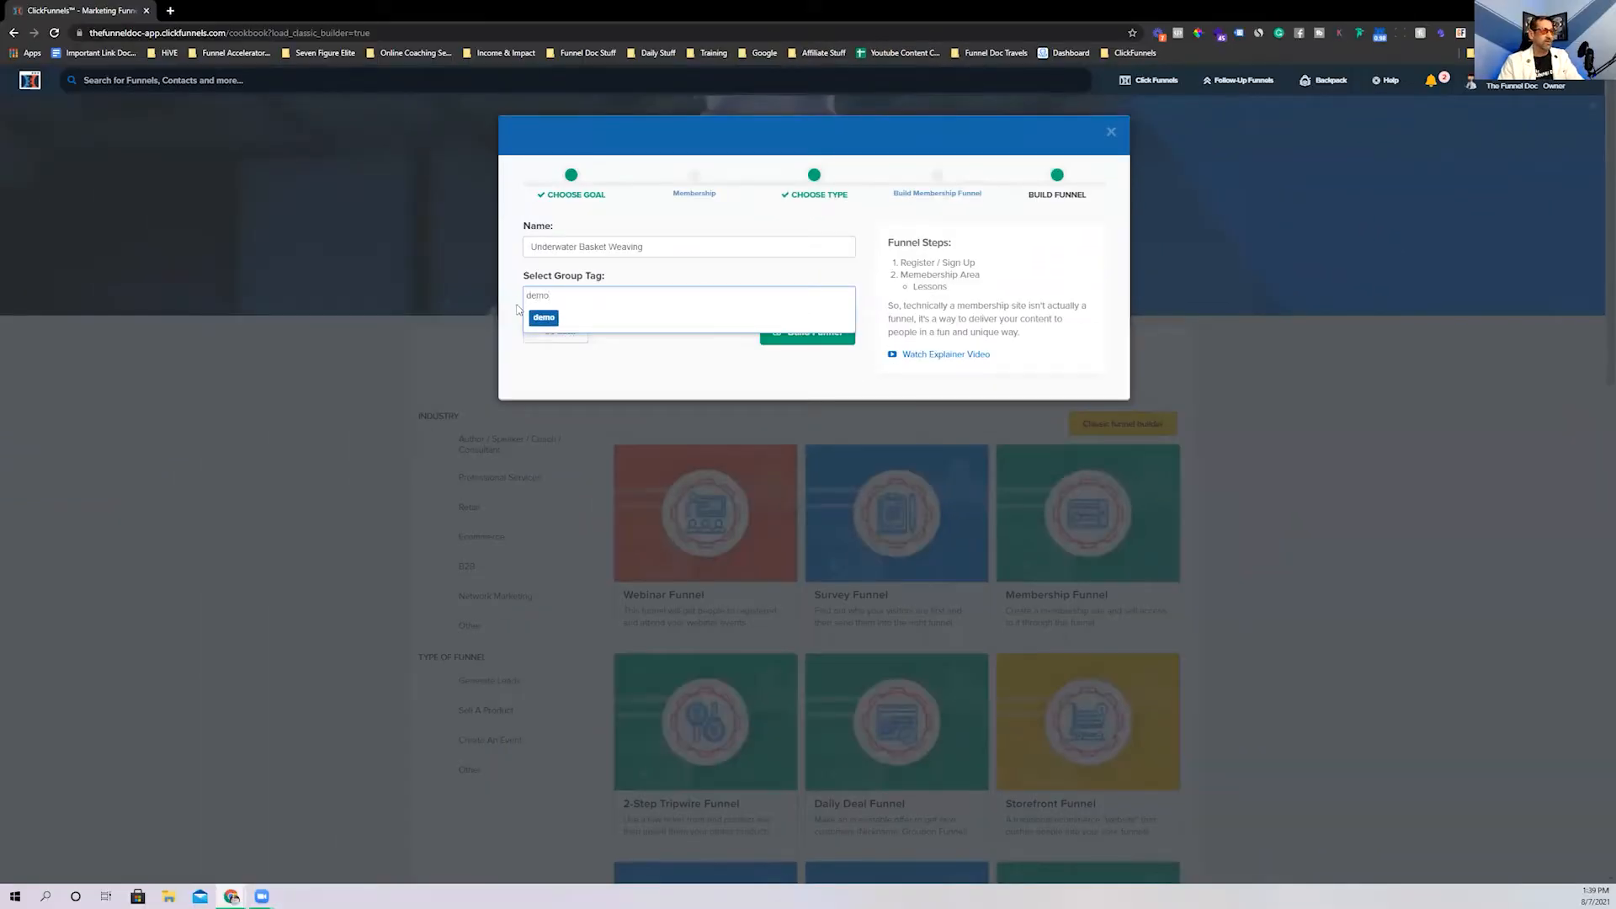
key(Return)
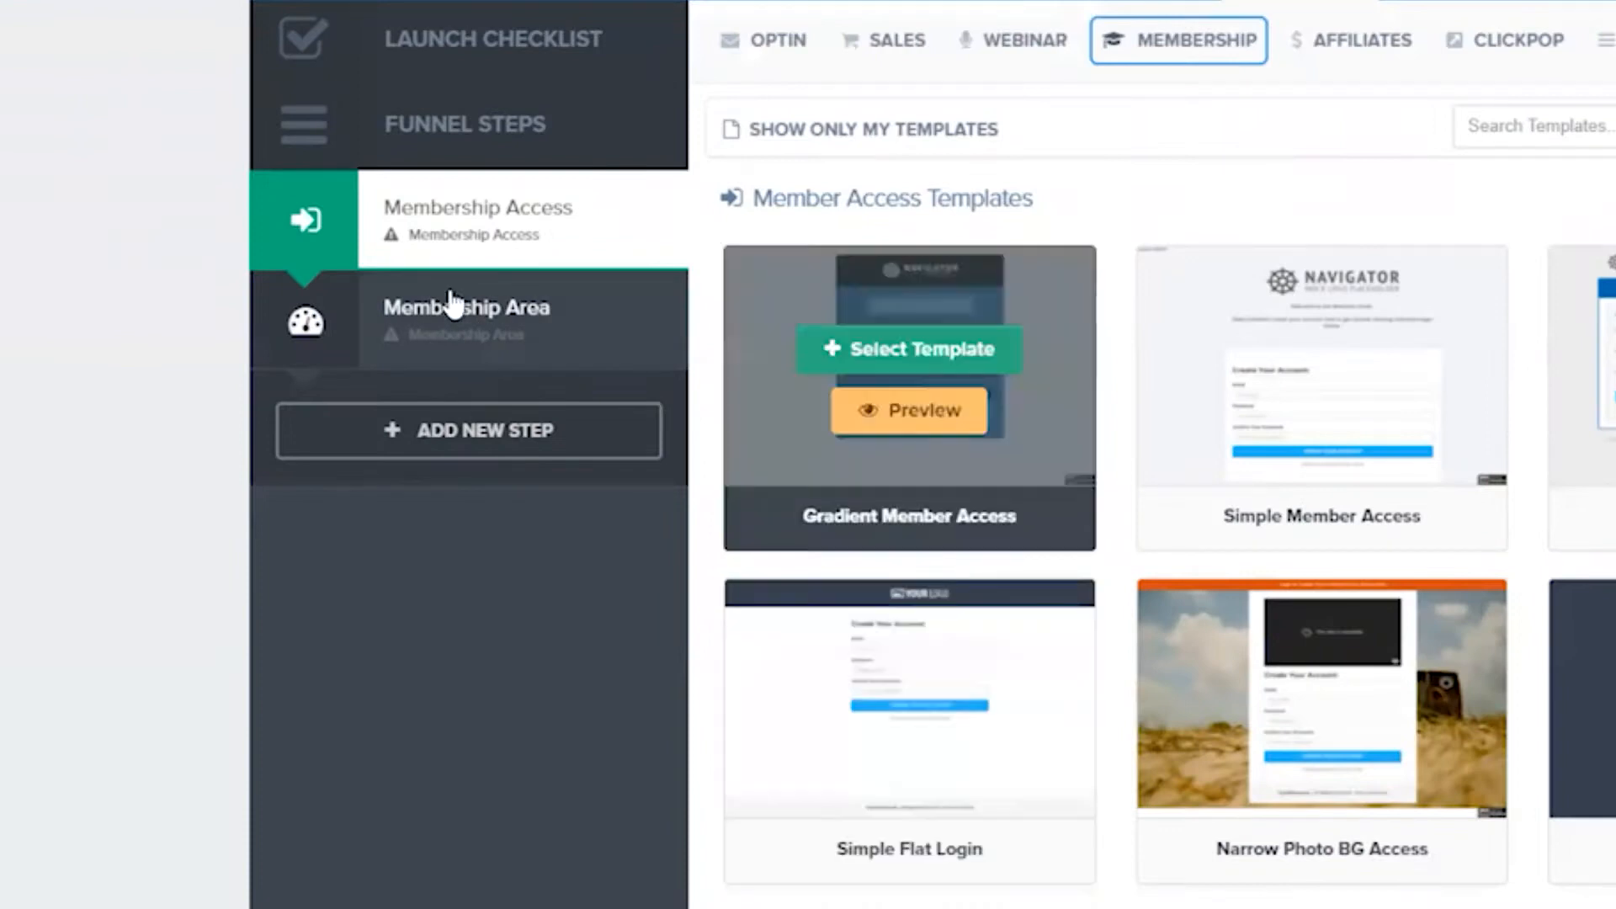
Look over the Membership Area templates and preview the Simple Member Access template for the Membership Access step
click(472, 351)
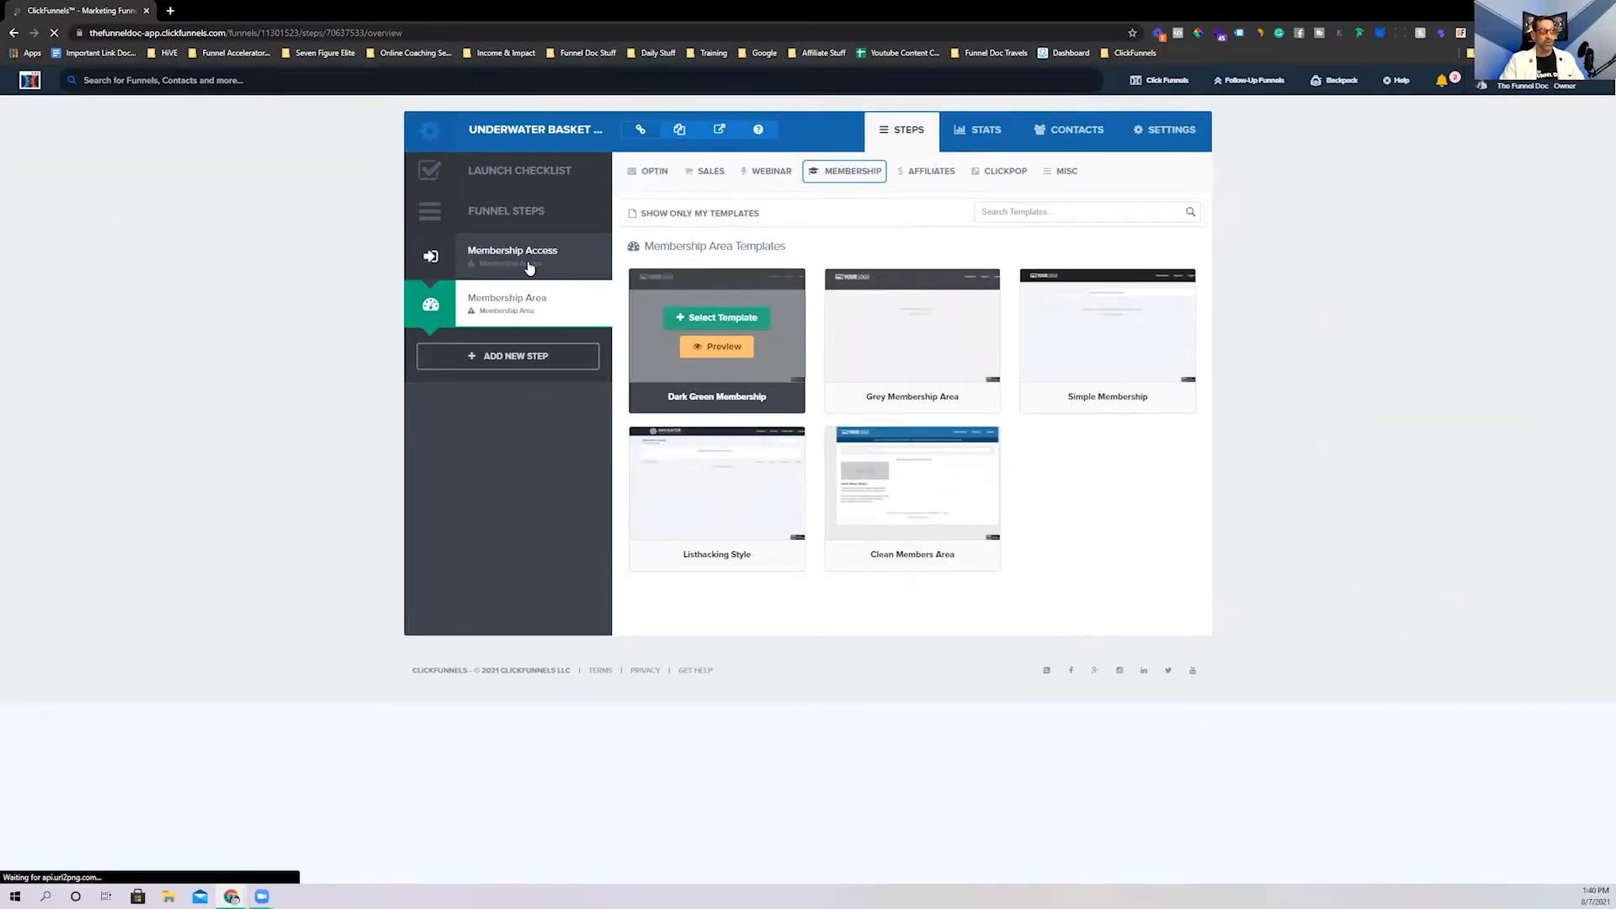
click(529, 268)
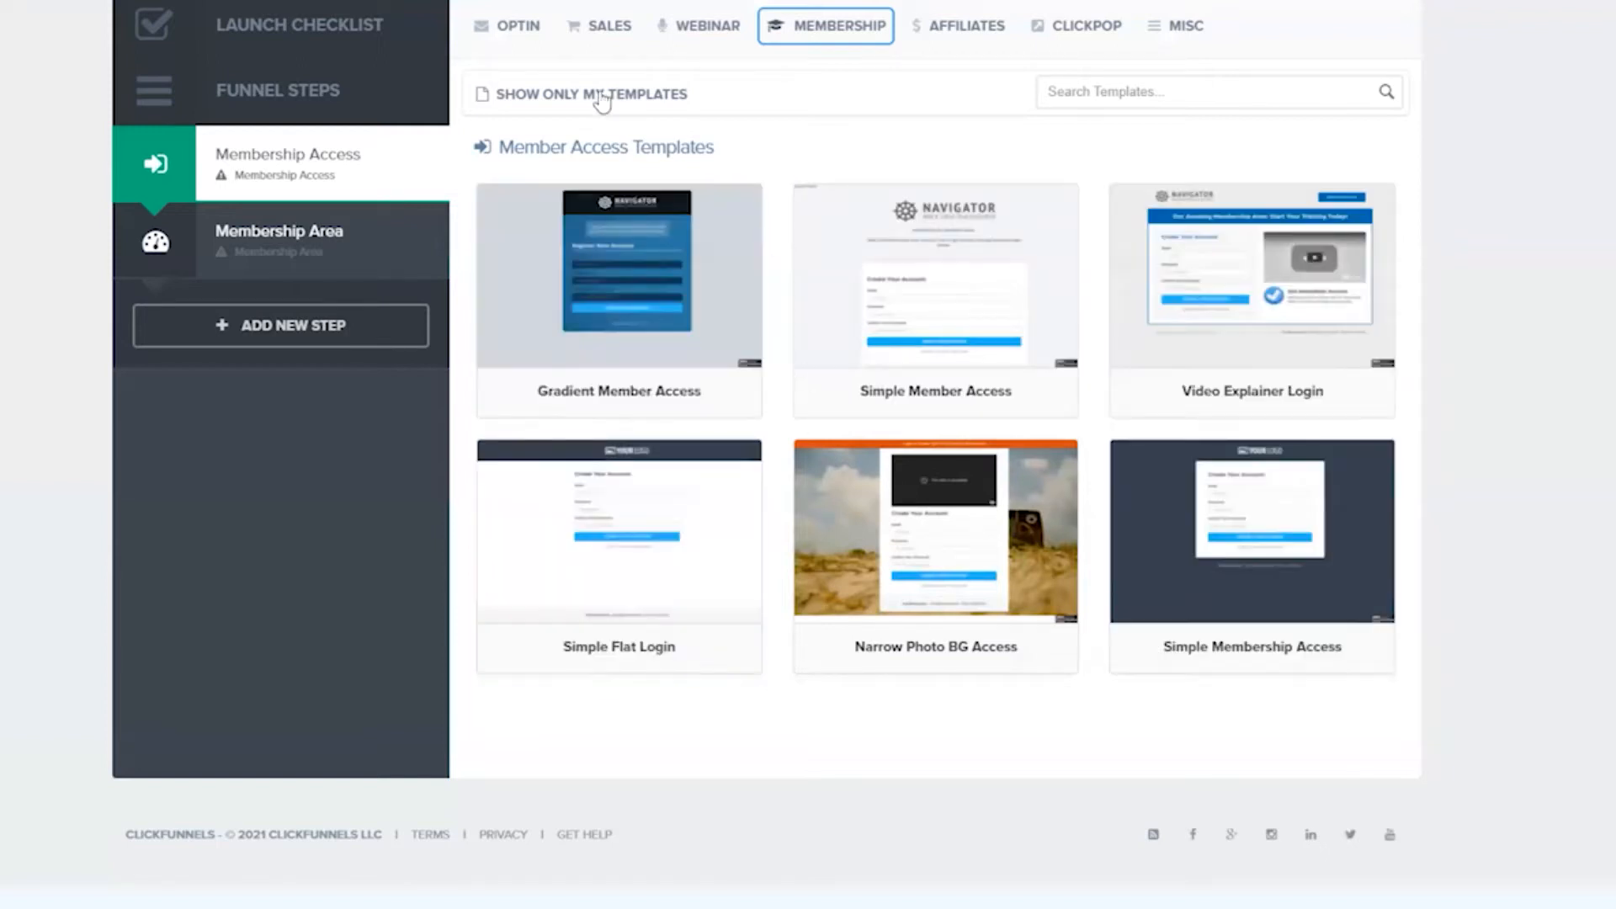
mouse_move(721, 260)
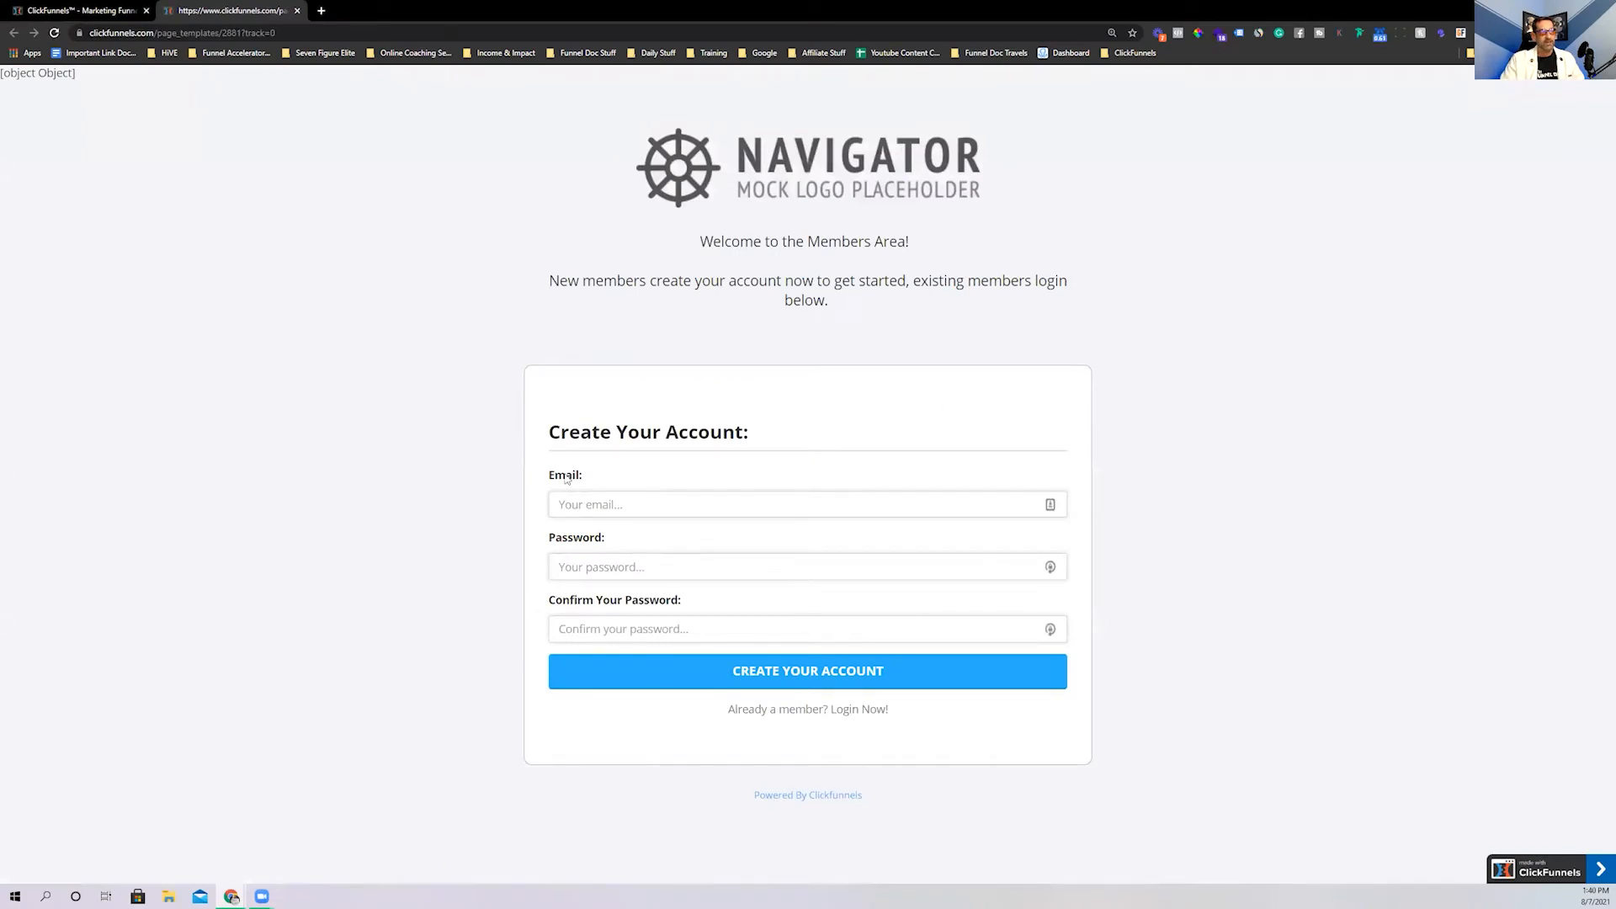
click(603, 504)
click(494, 541)
click(298, 11)
Preview the Video Explainer Login template, and apply the Simple Member Access template to the Membership Access step
mouse_move(1108, 353)
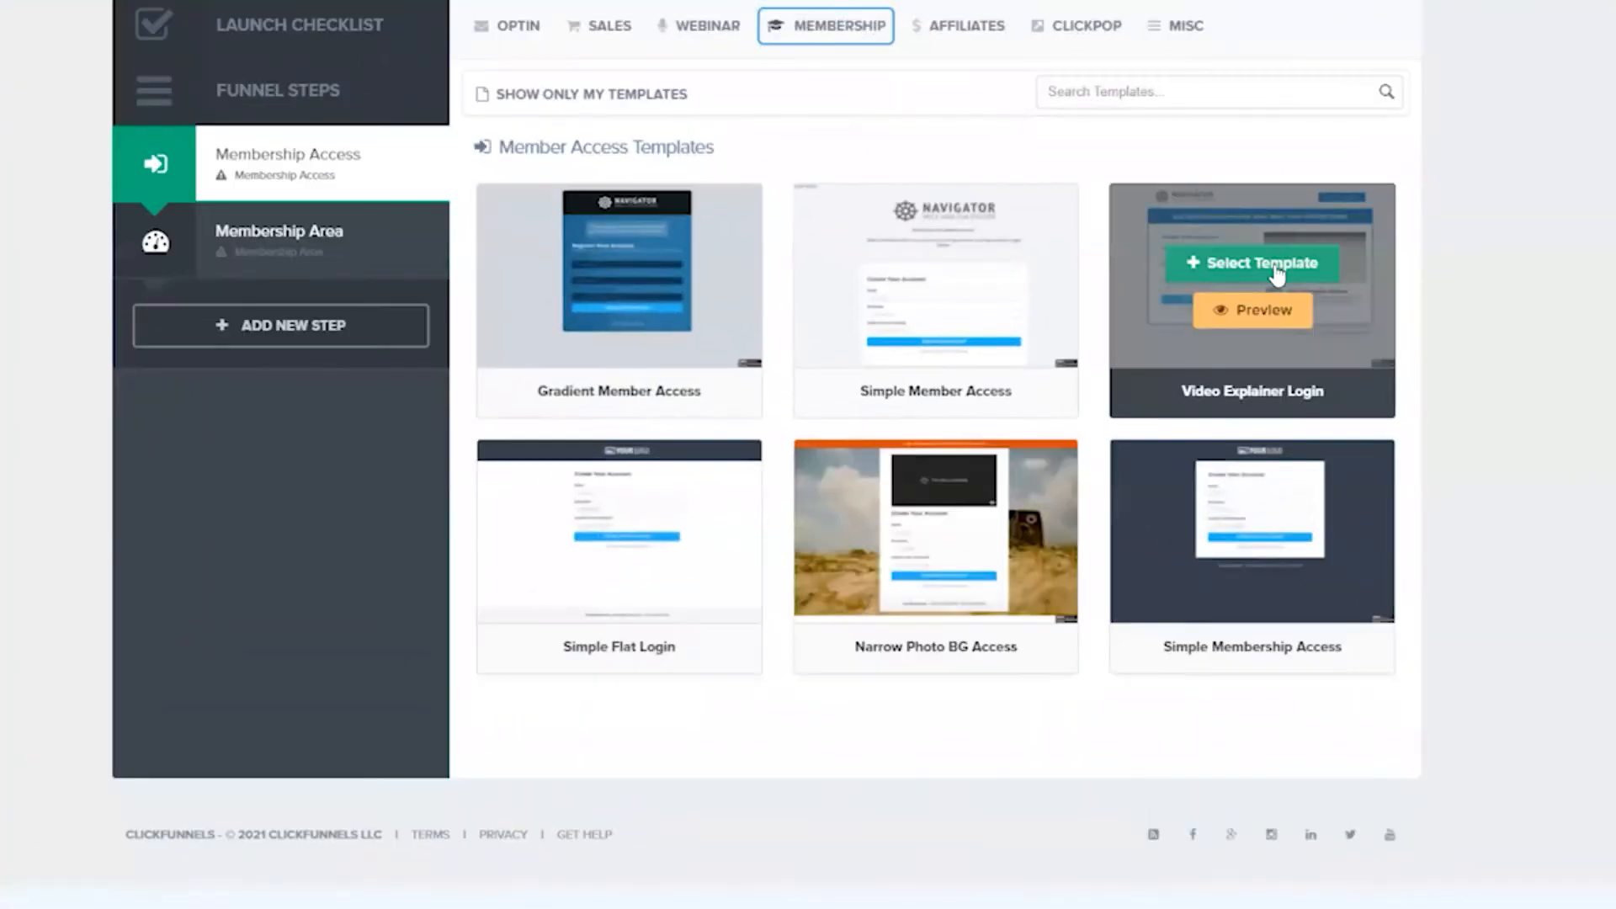
click(1254, 313)
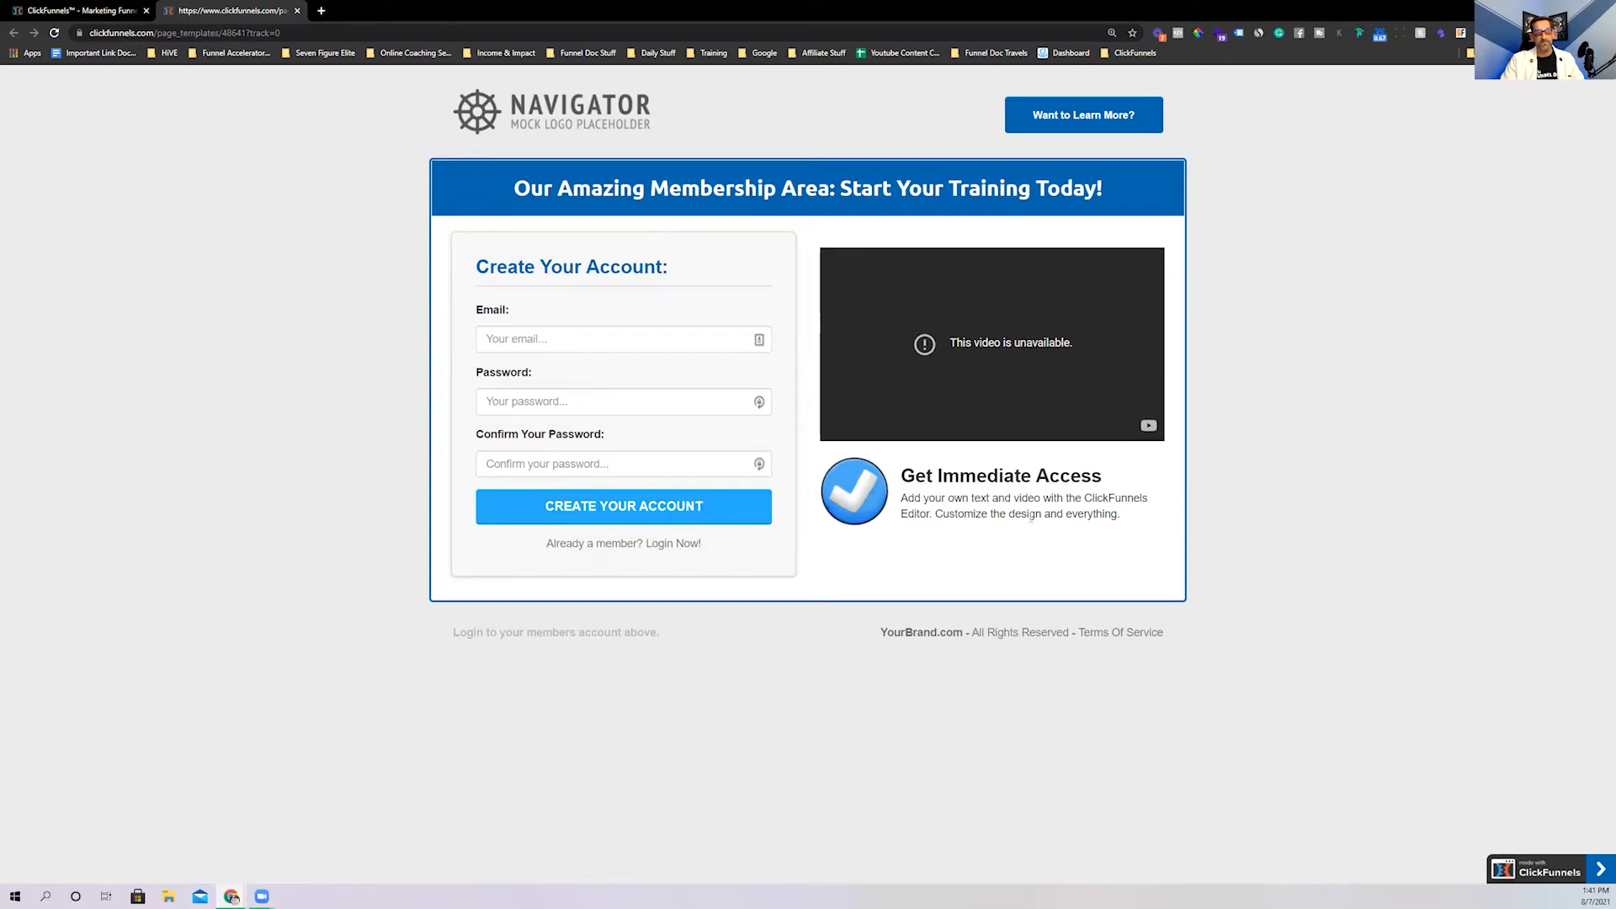
click(297, 10)
mouse_move(949, 387)
click(909, 325)
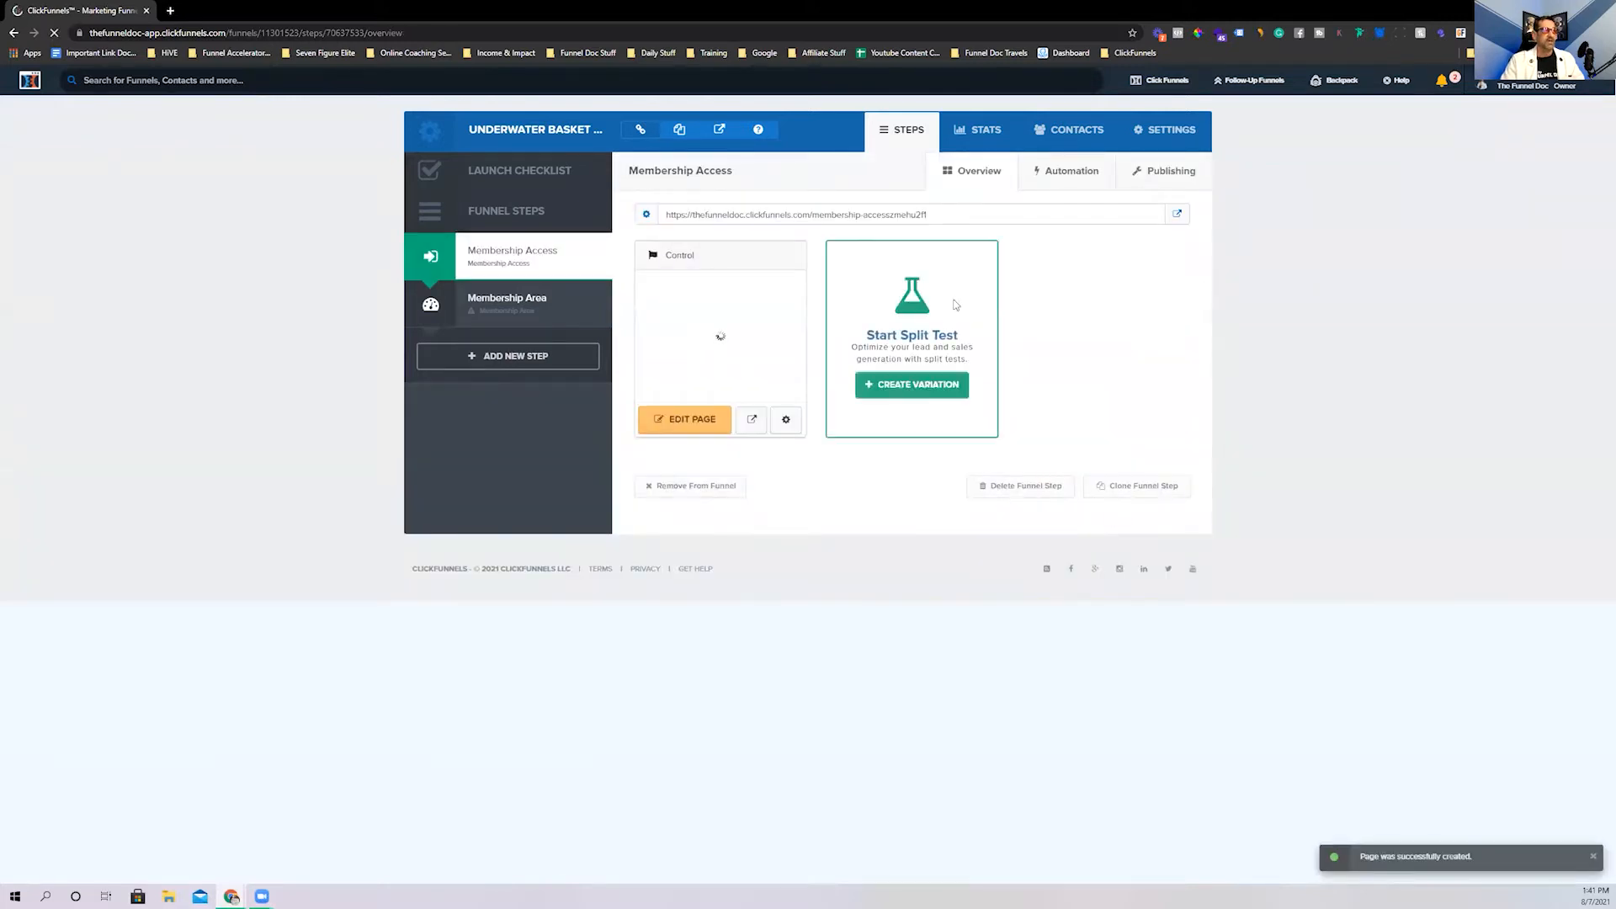
Search Google Images for ocean in a new browser tab
click(167, 10)
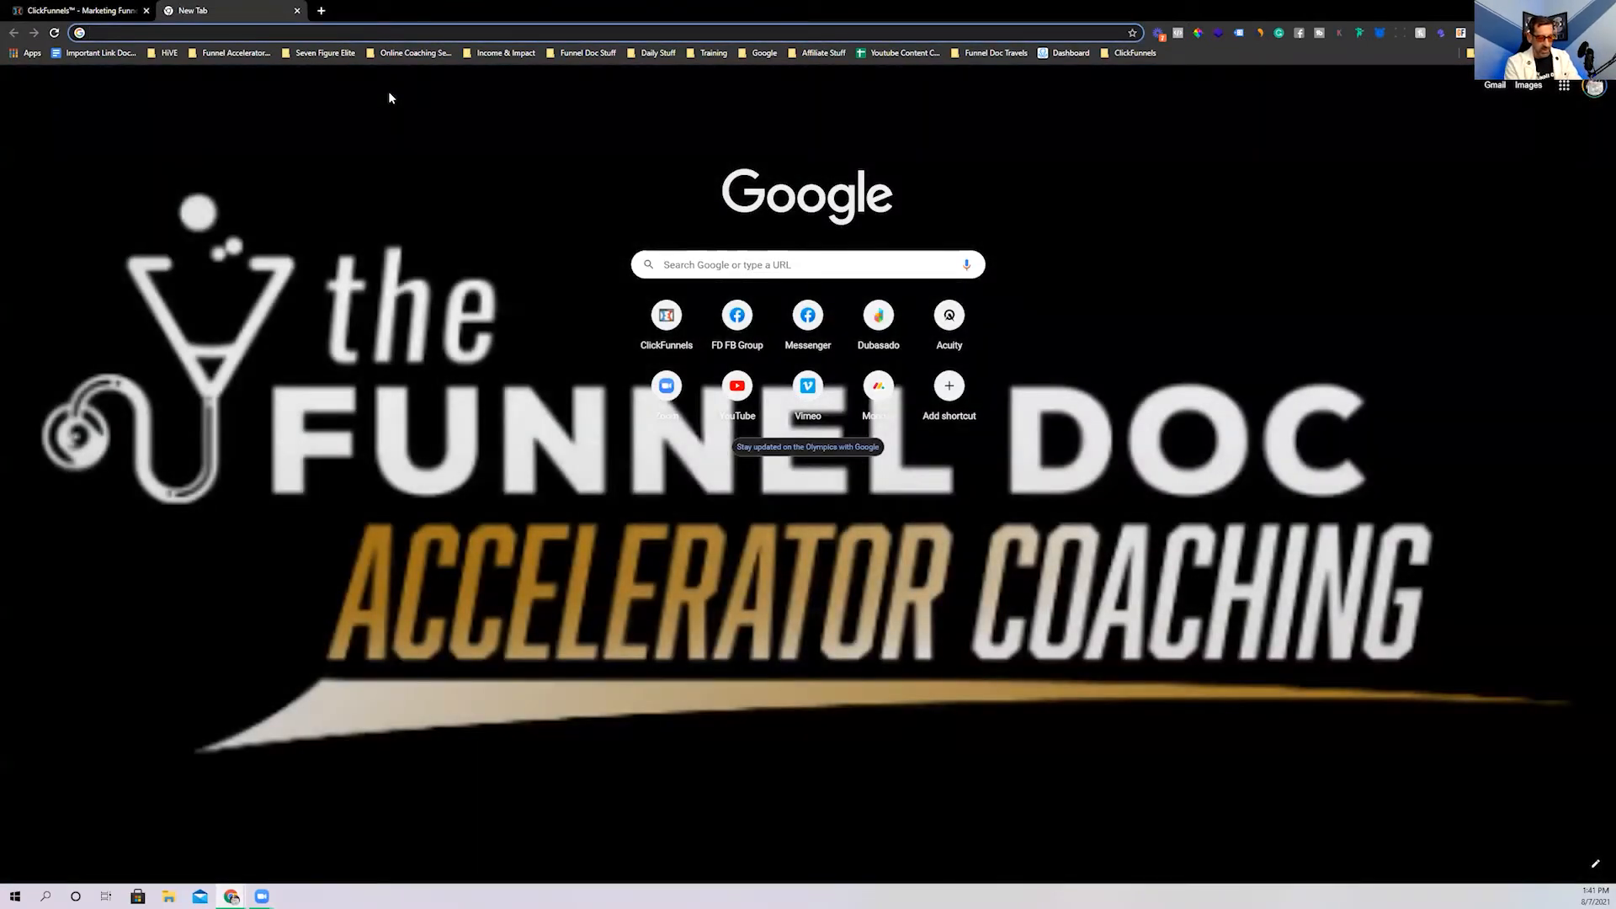
text(ocean)
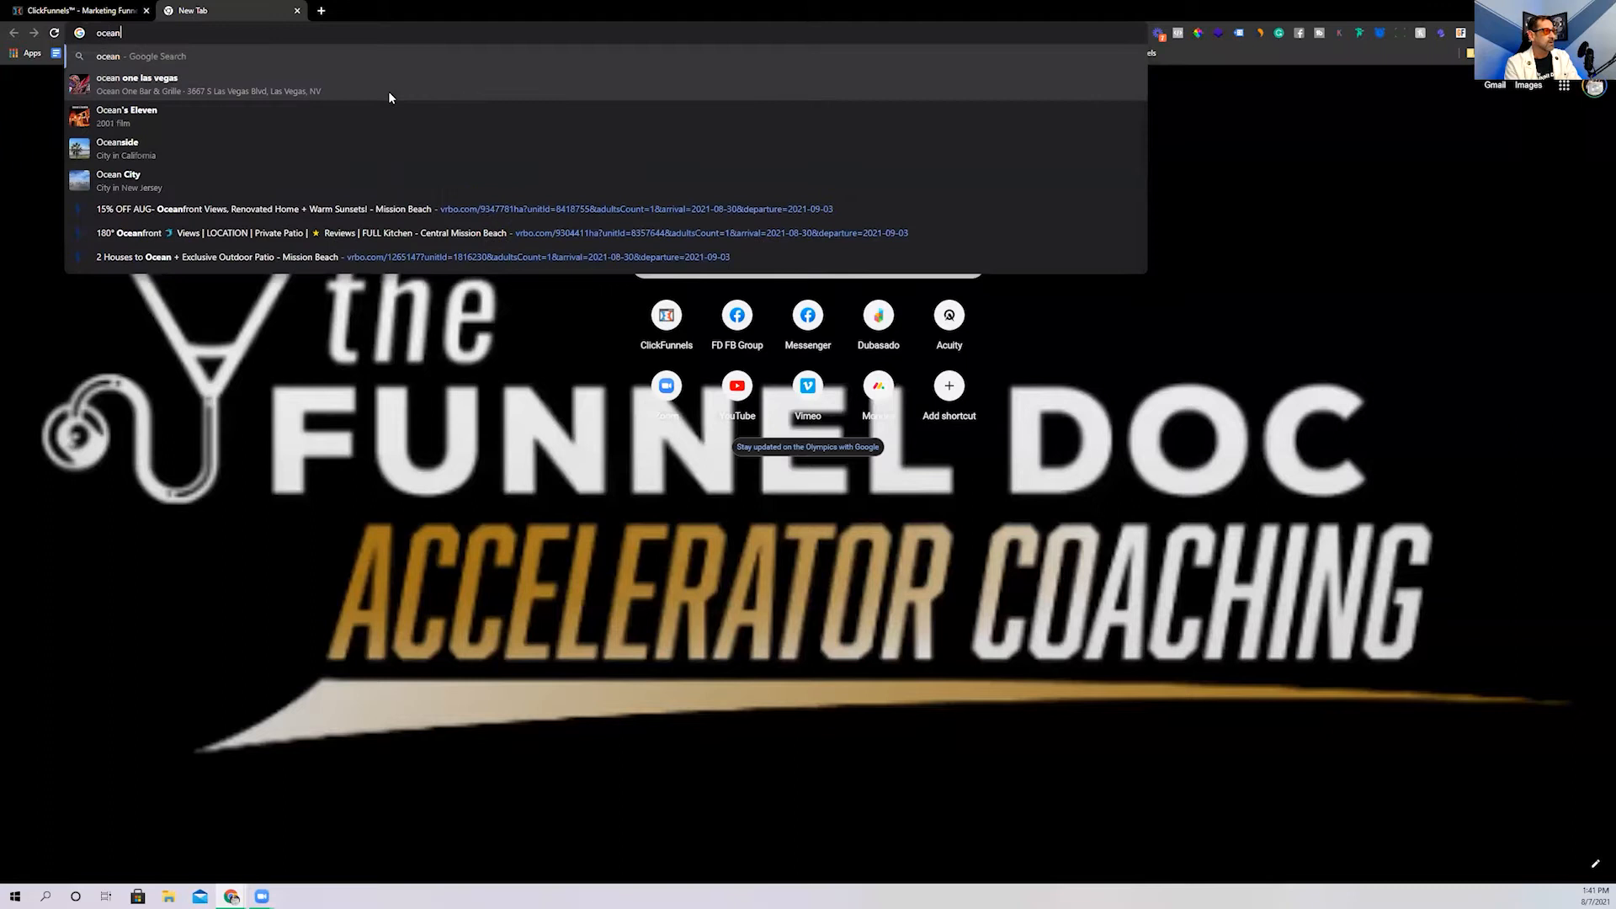
key(Return)
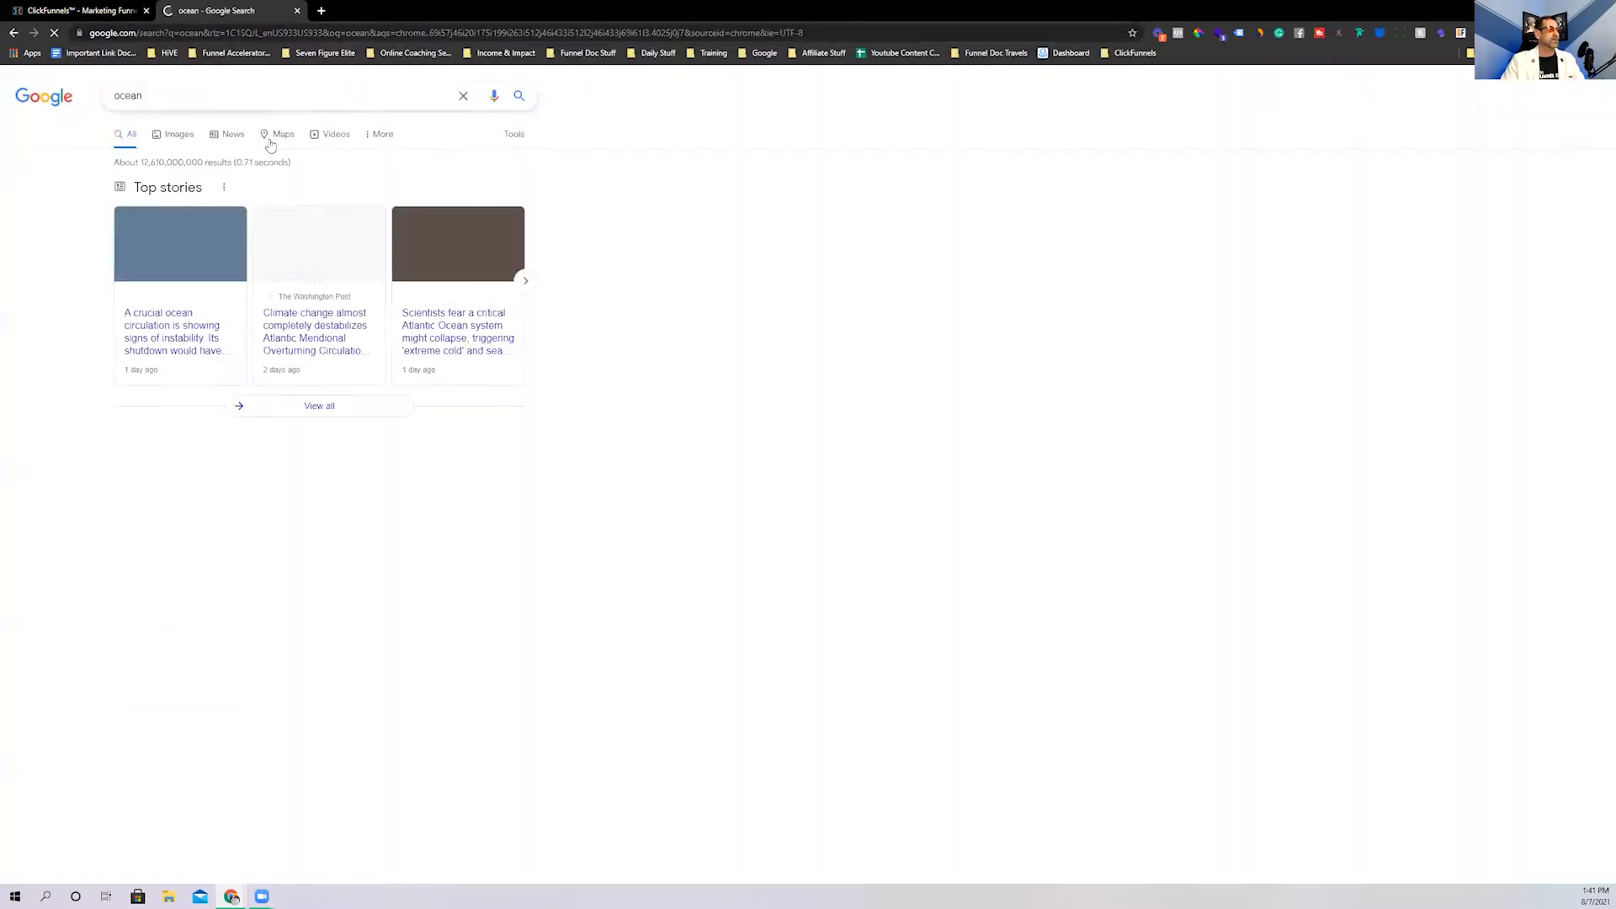
click(175, 137)
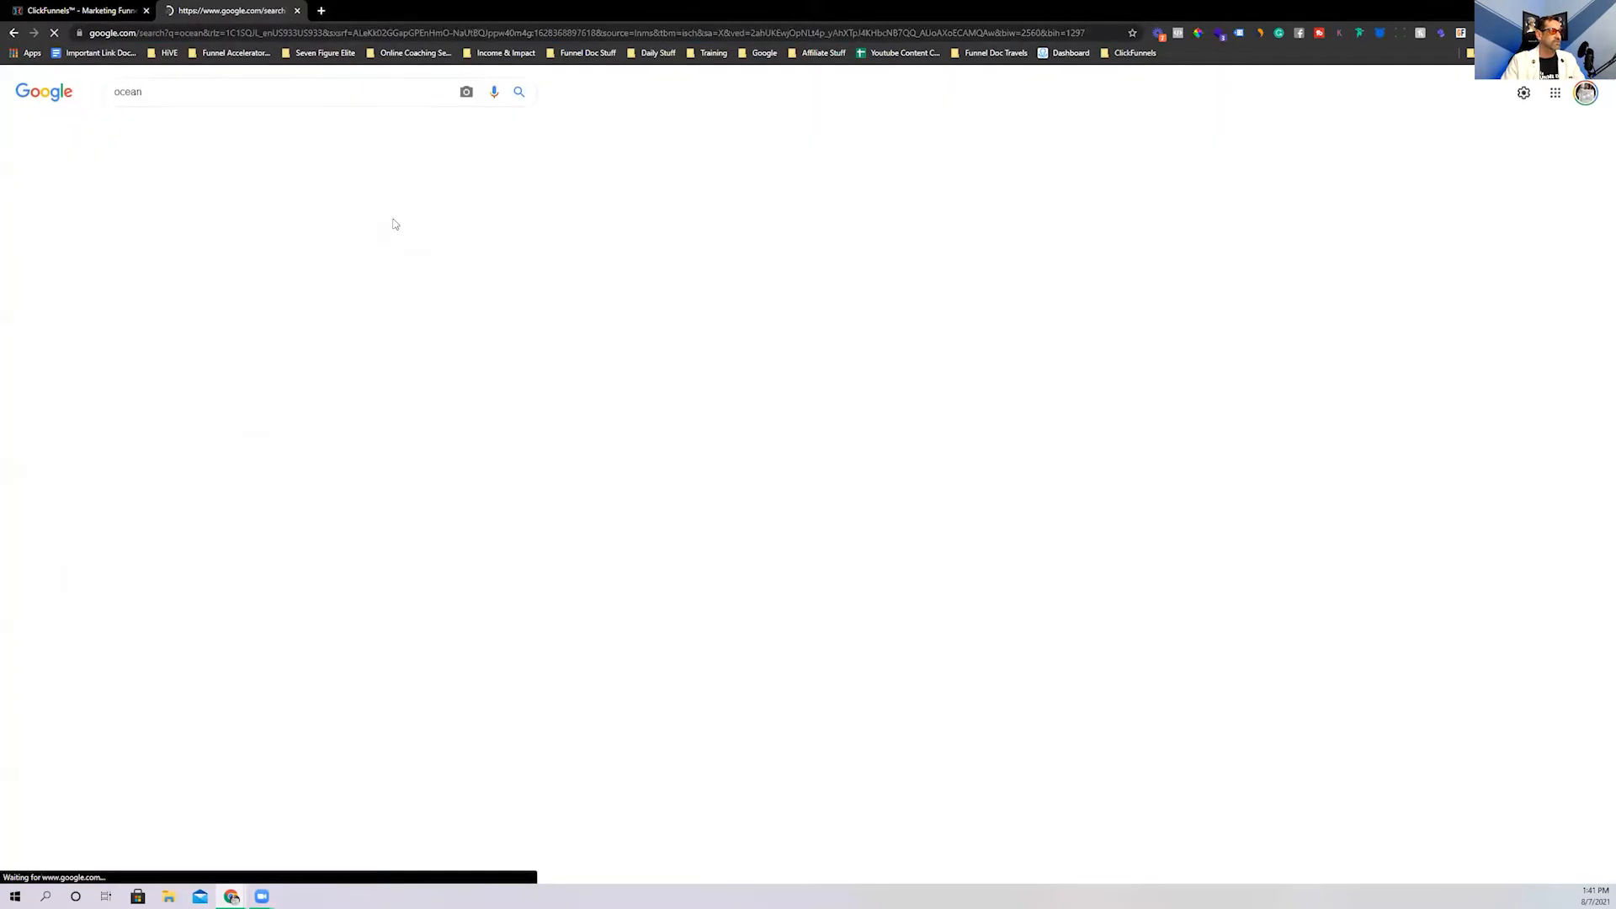
Save the World Wildlife Fund picture of a sea turtle over a coral reef from the image results
scroll(787, 348, down, 5)
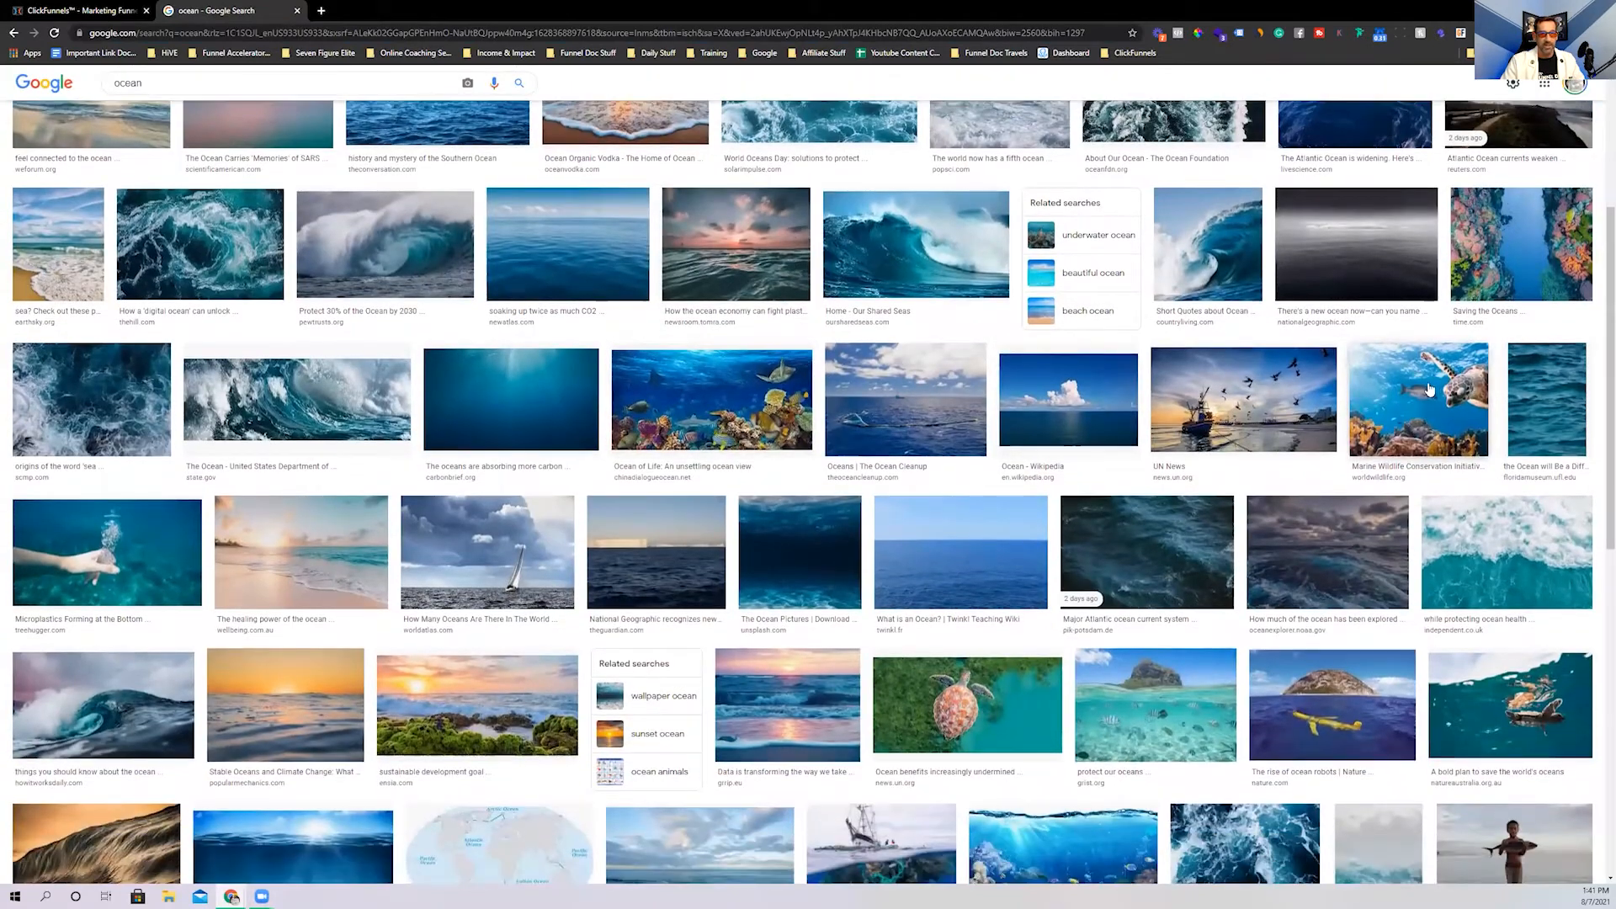
click(1428, 389)
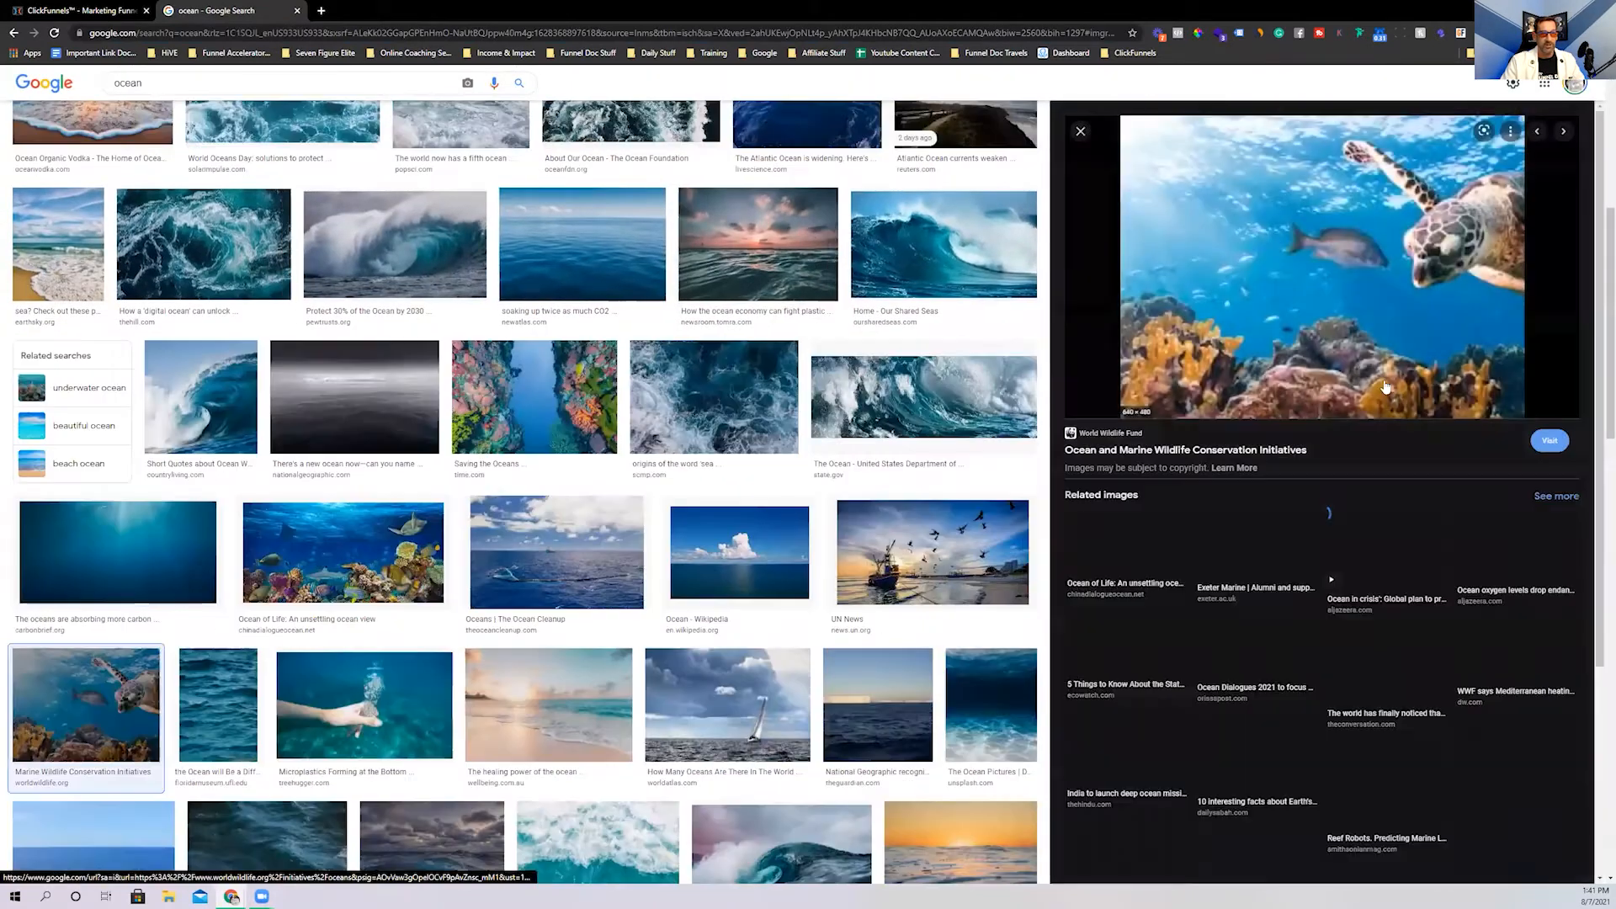
right_click(1285, 223)
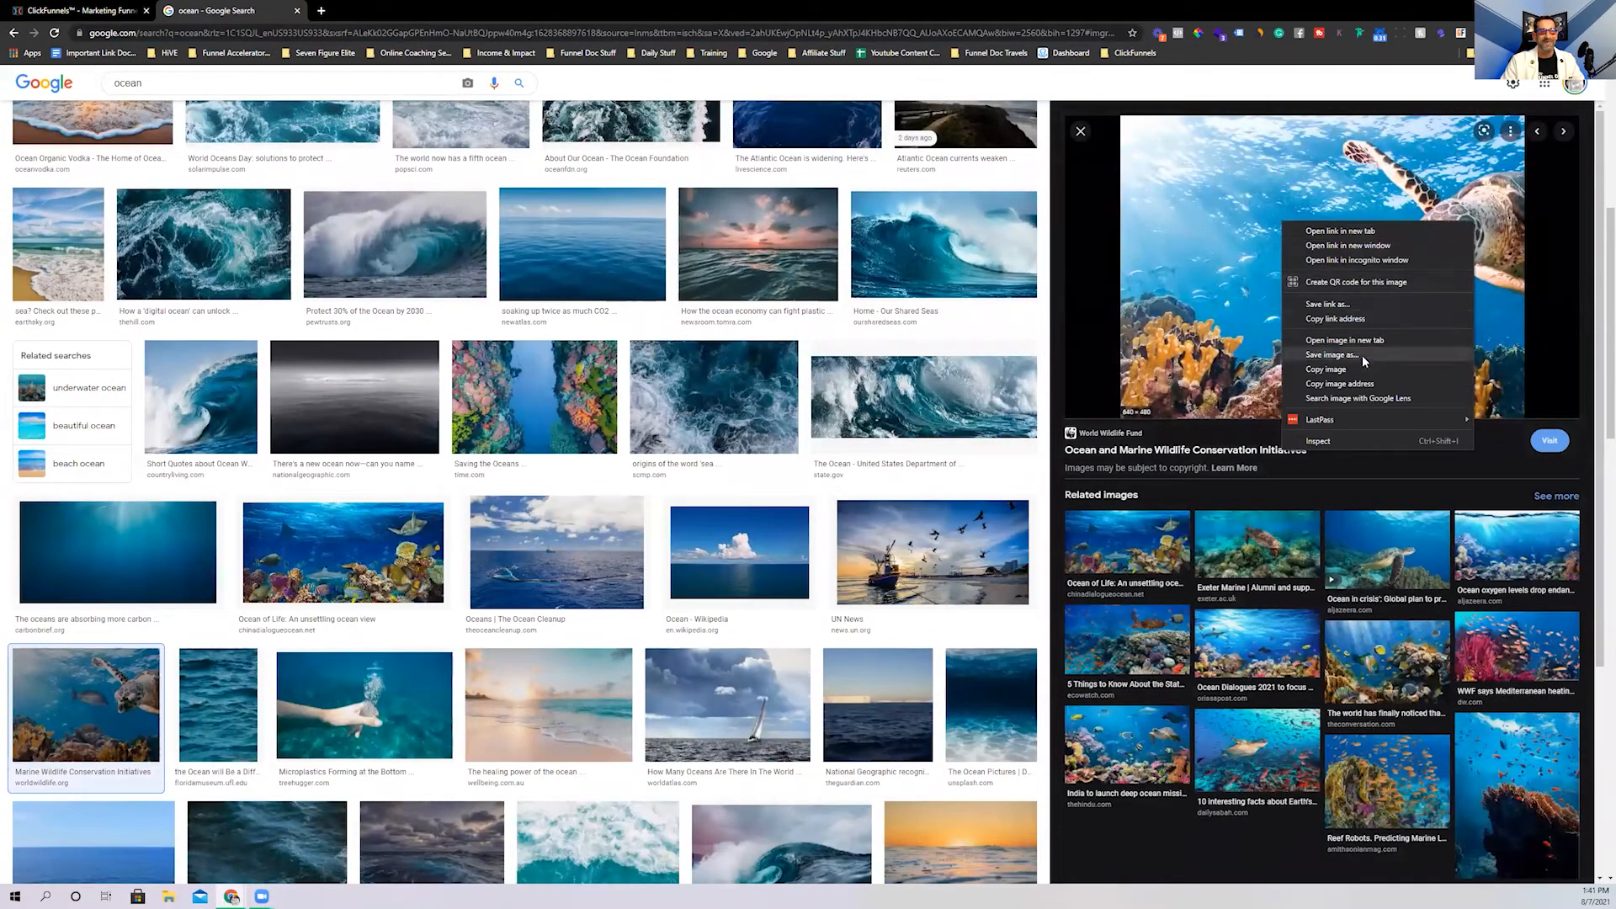
click(1362, 355)
Switch back to ClickFunnels, edit the Membership Access page and open its background settings
click(71, 9)
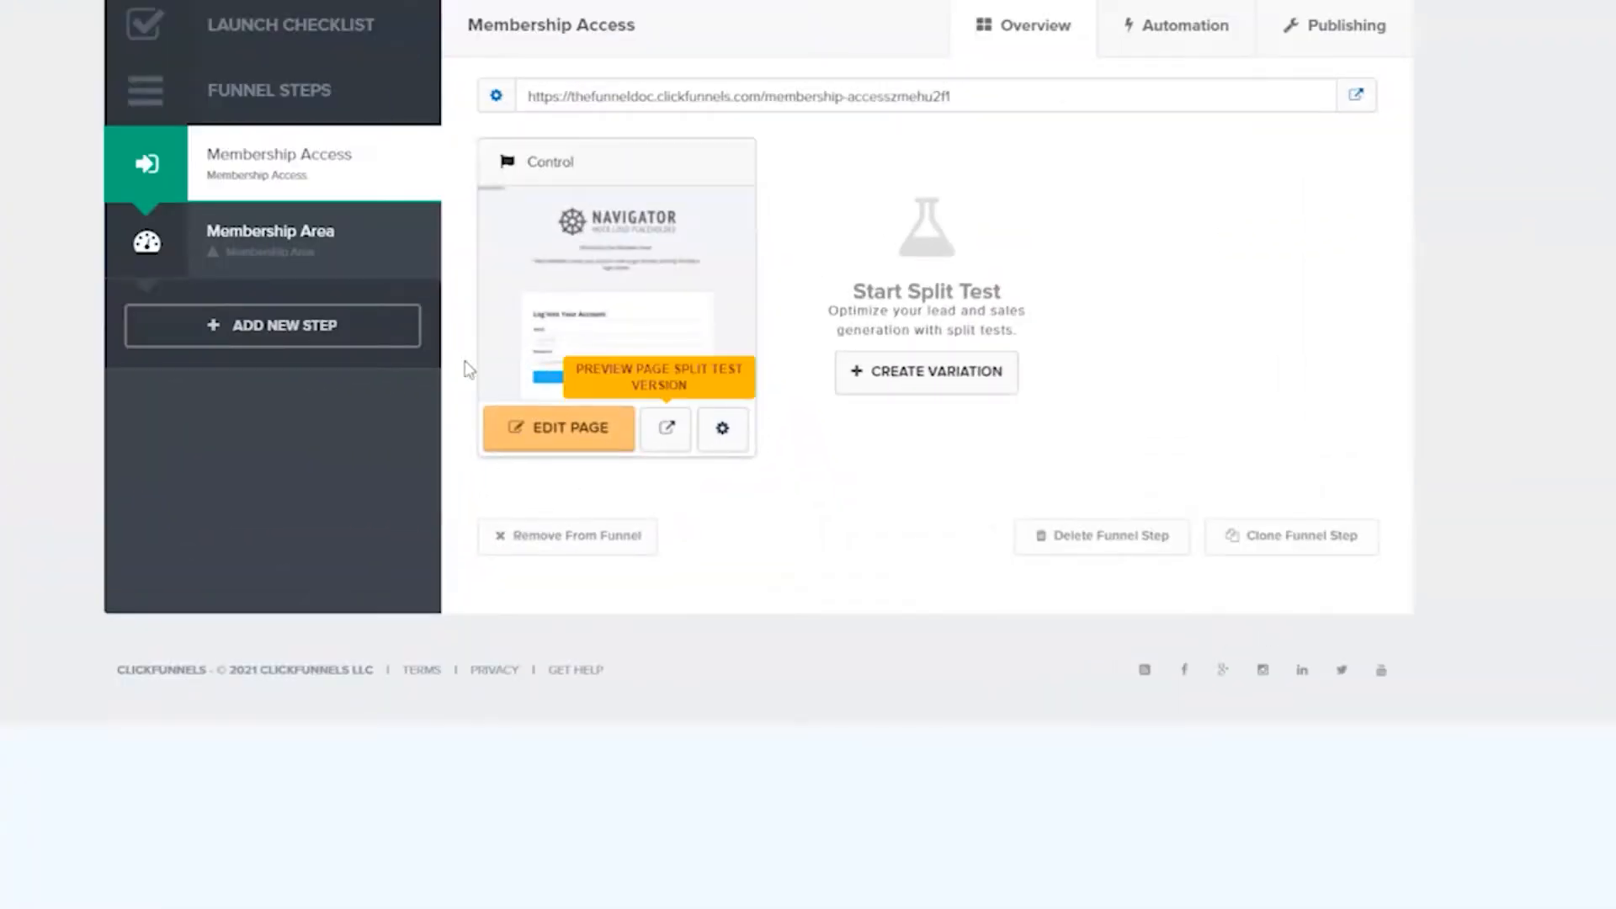
click(575, 448)
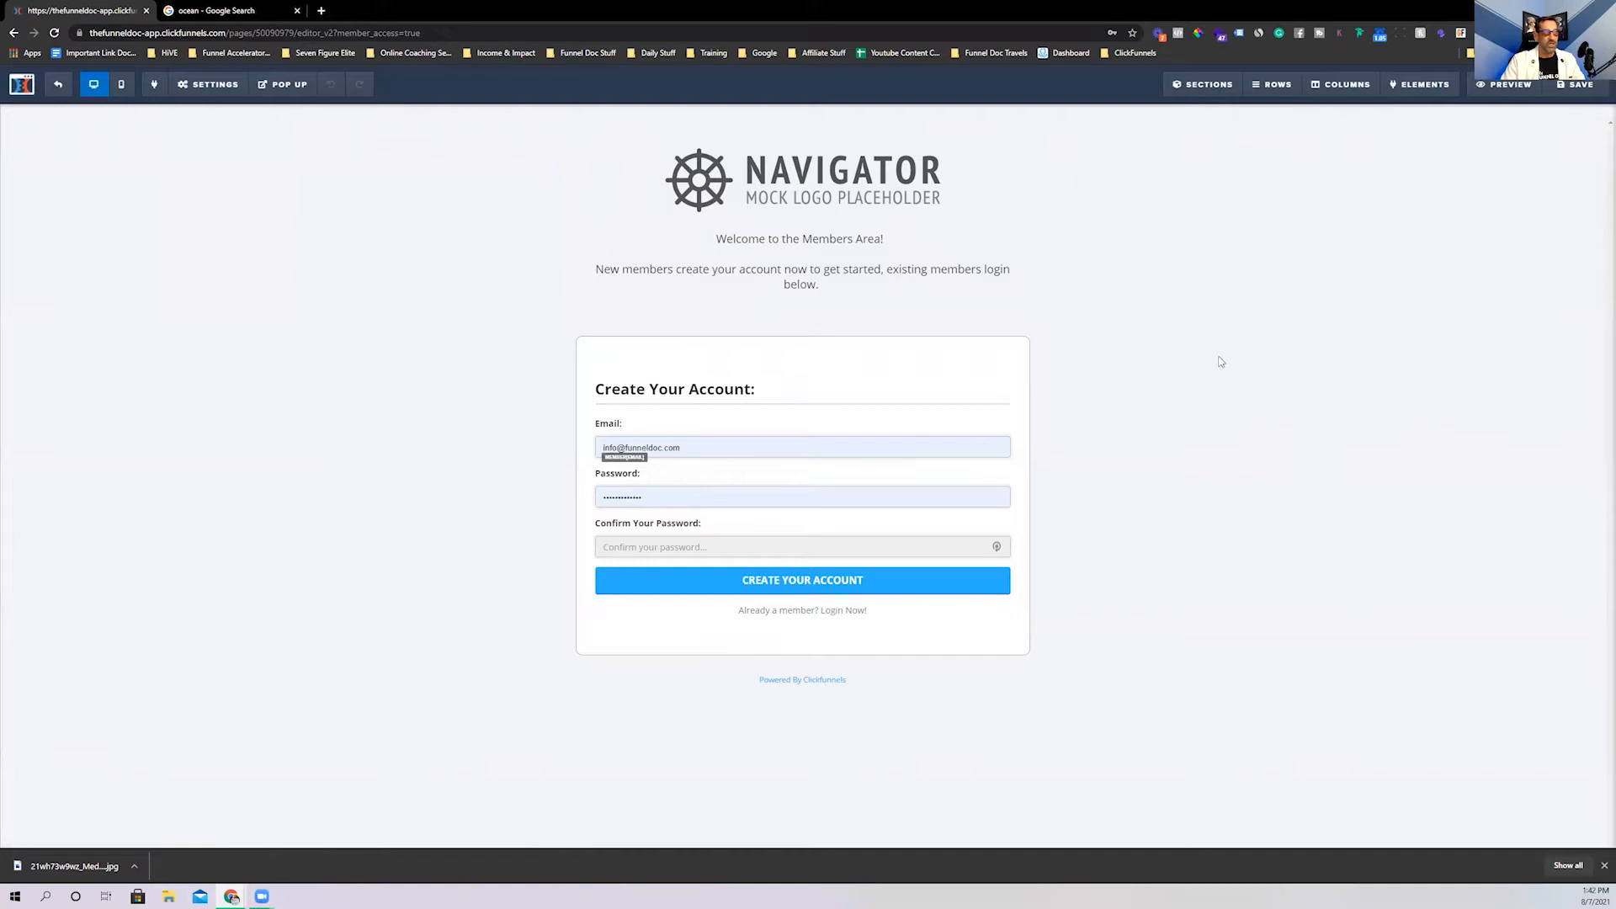
mouse_move(209, 84)
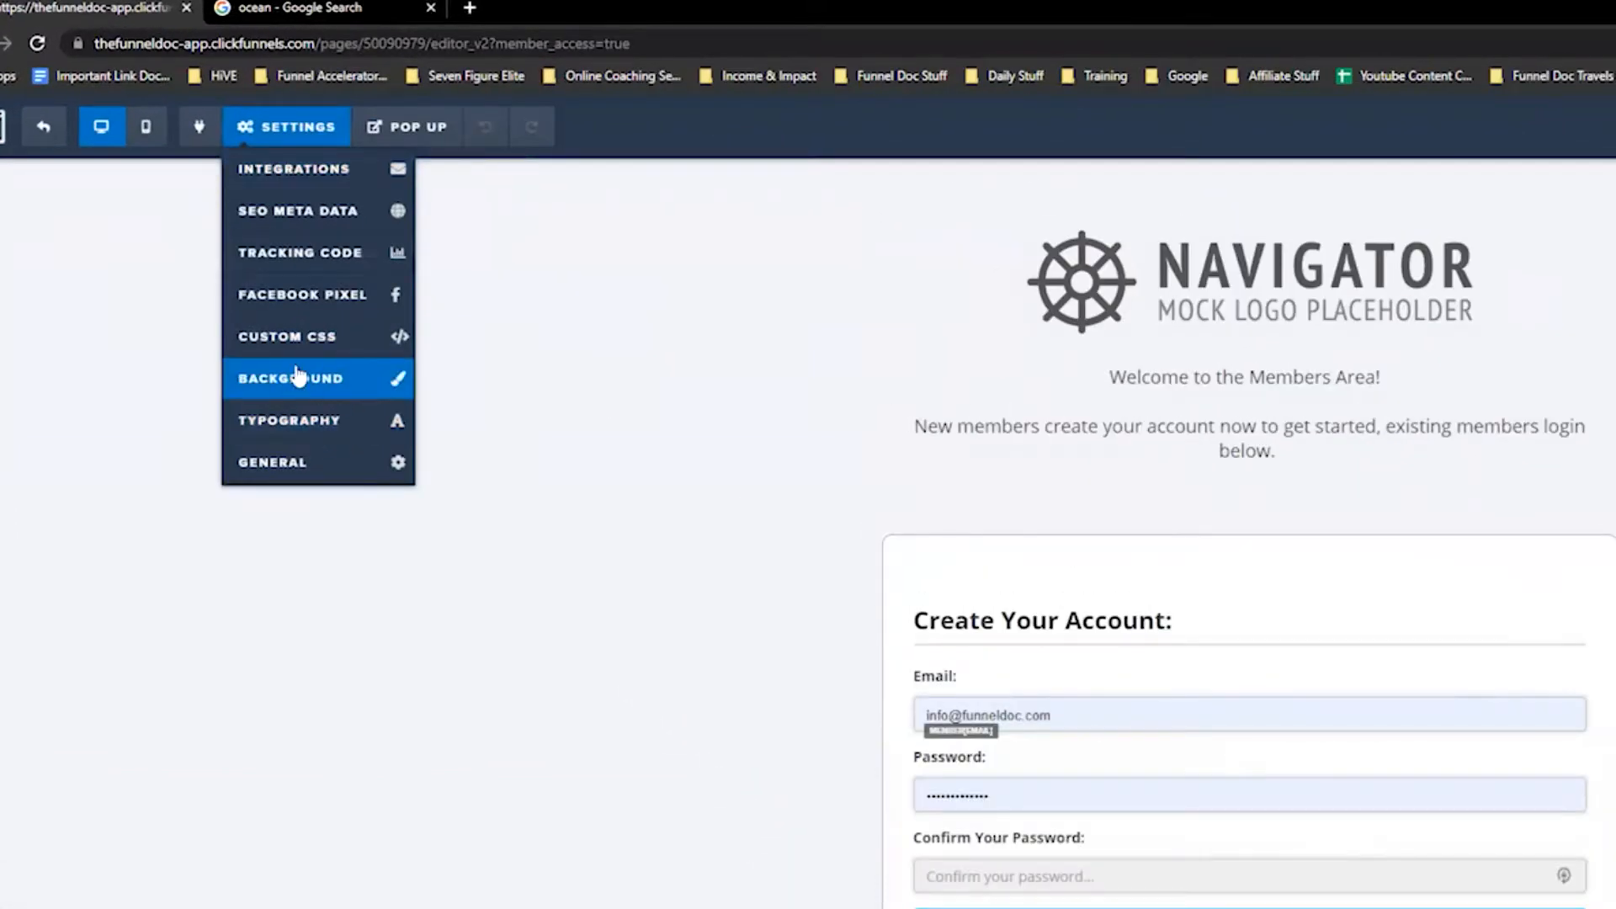
mouse_move(286, 128)
click(297, 390)
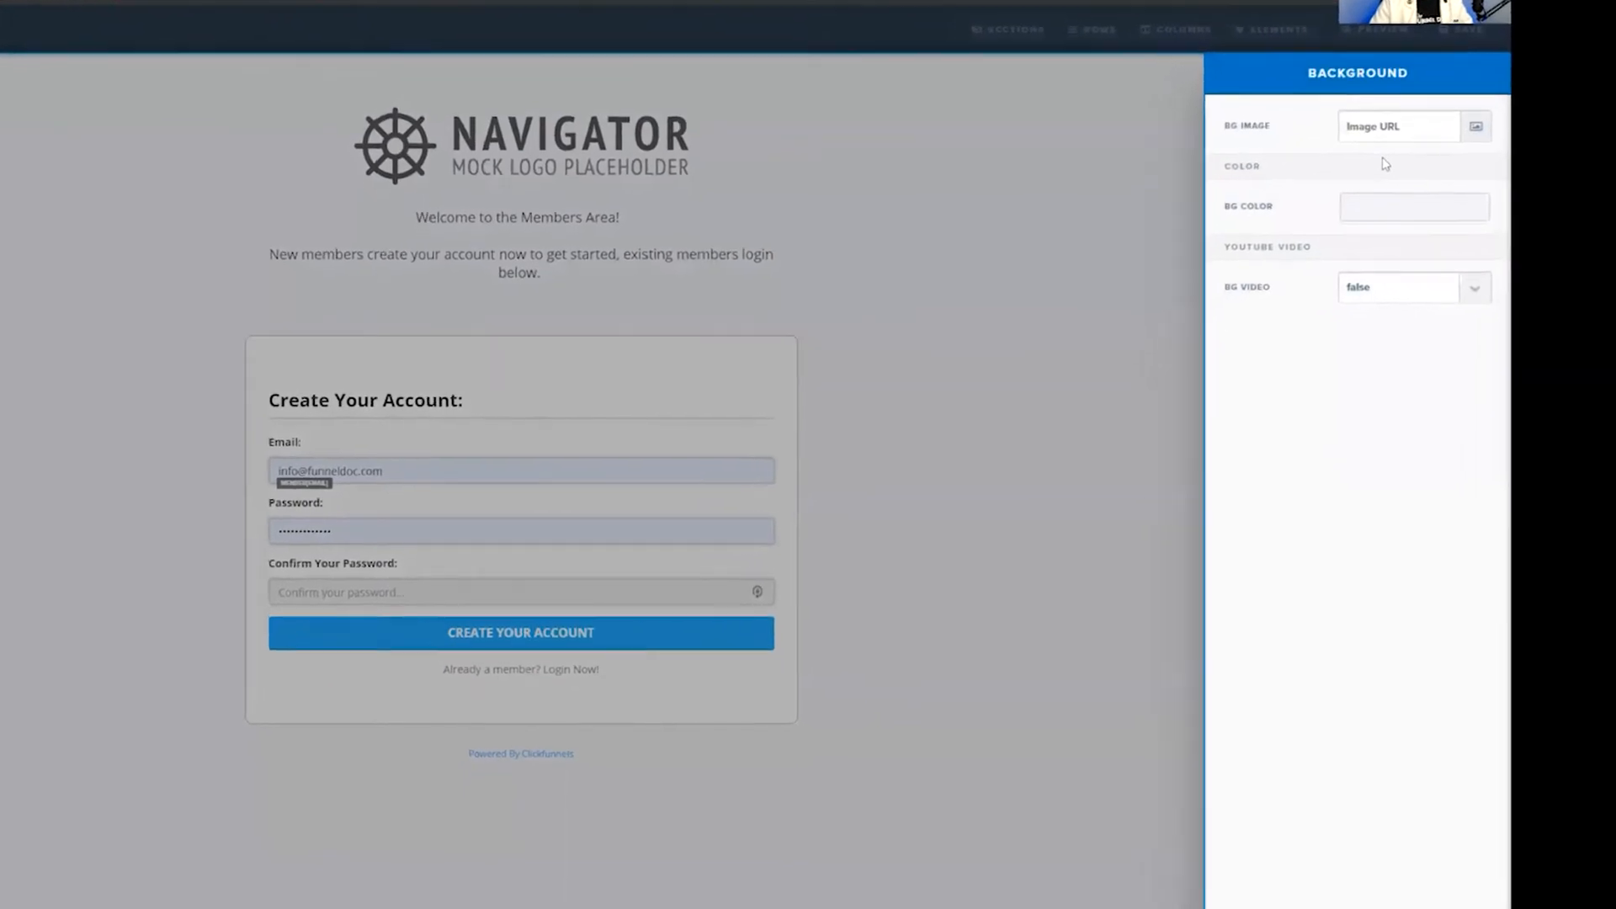
Upload the saved sea turtle picture to the image library and add it as the page's background image
click(1475, 126)
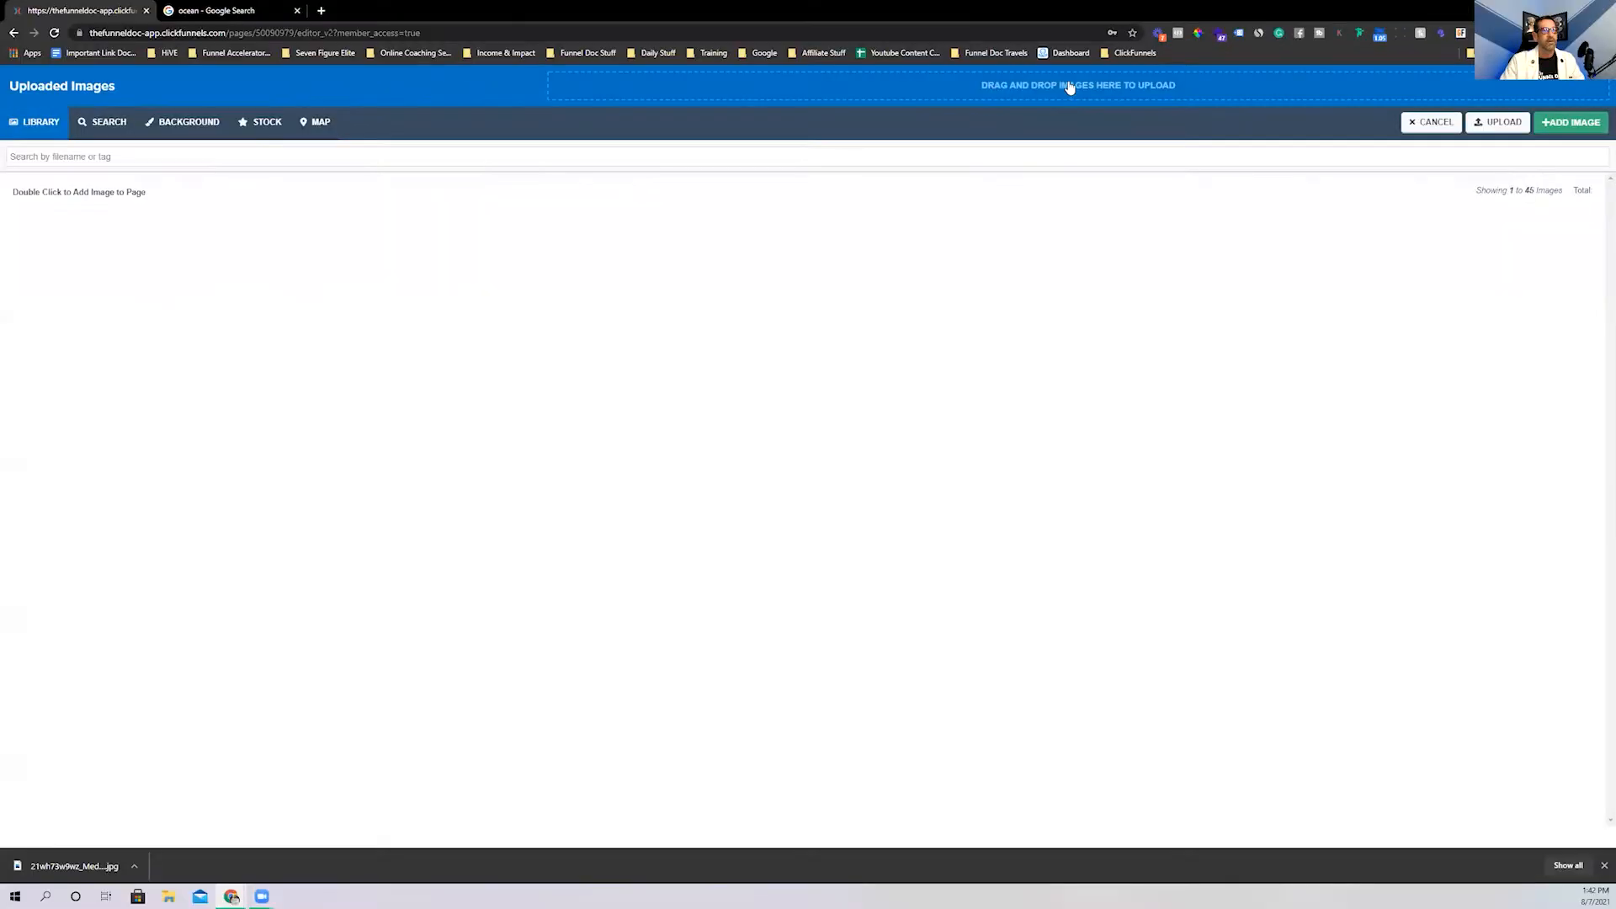
click(1069, 88)
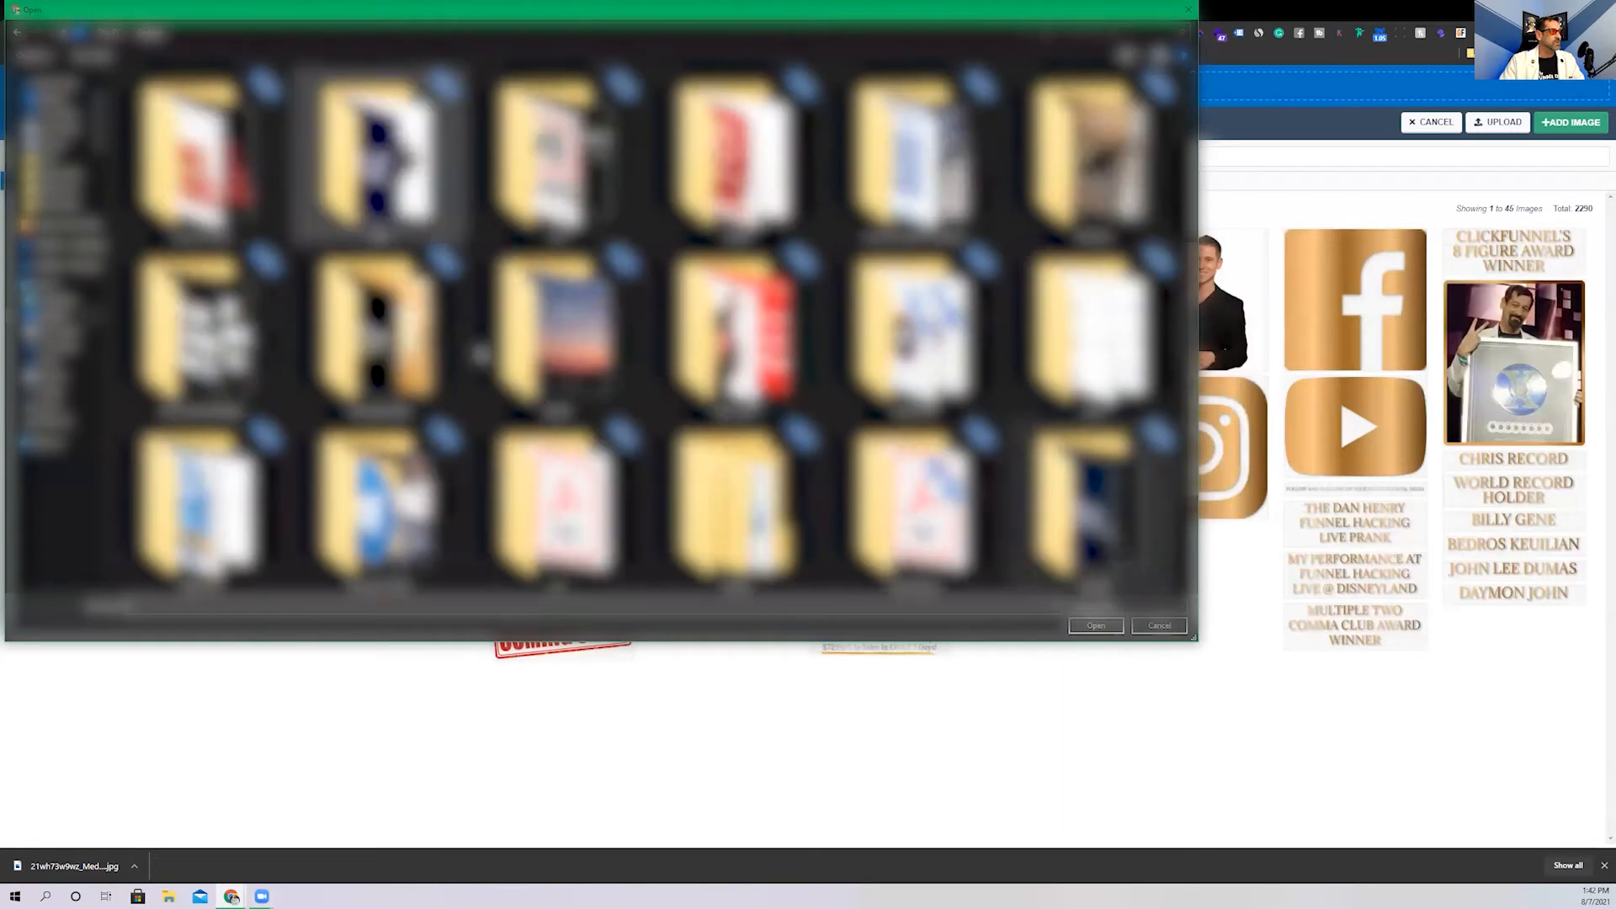
scroll(497, 362, down, 3)
double_click(273, 518)
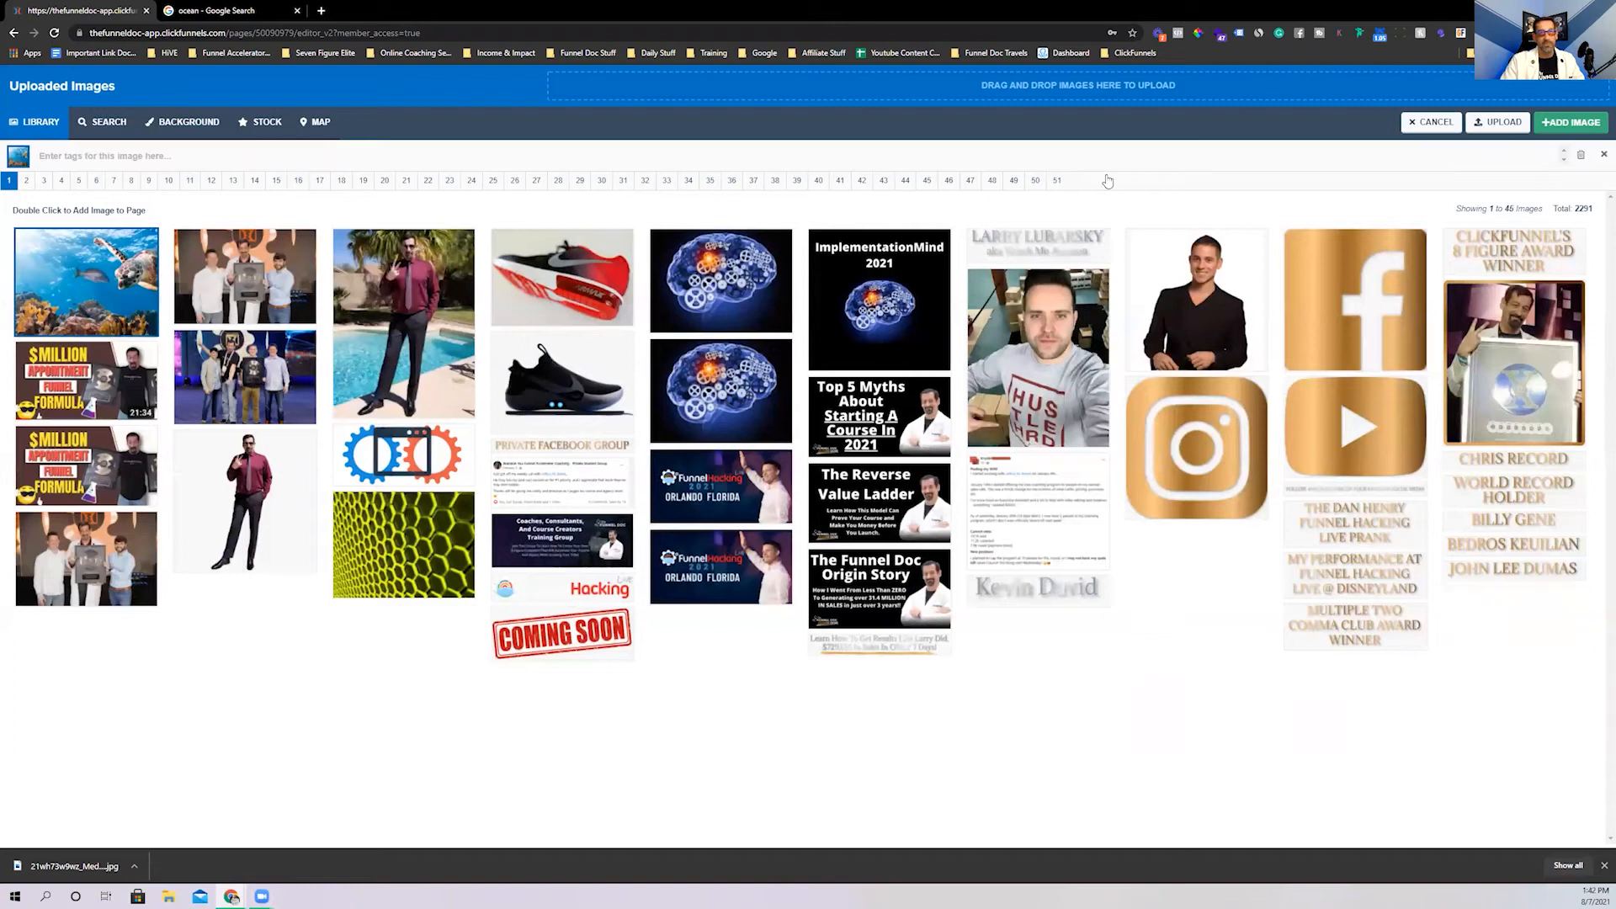
click(1591, 124)
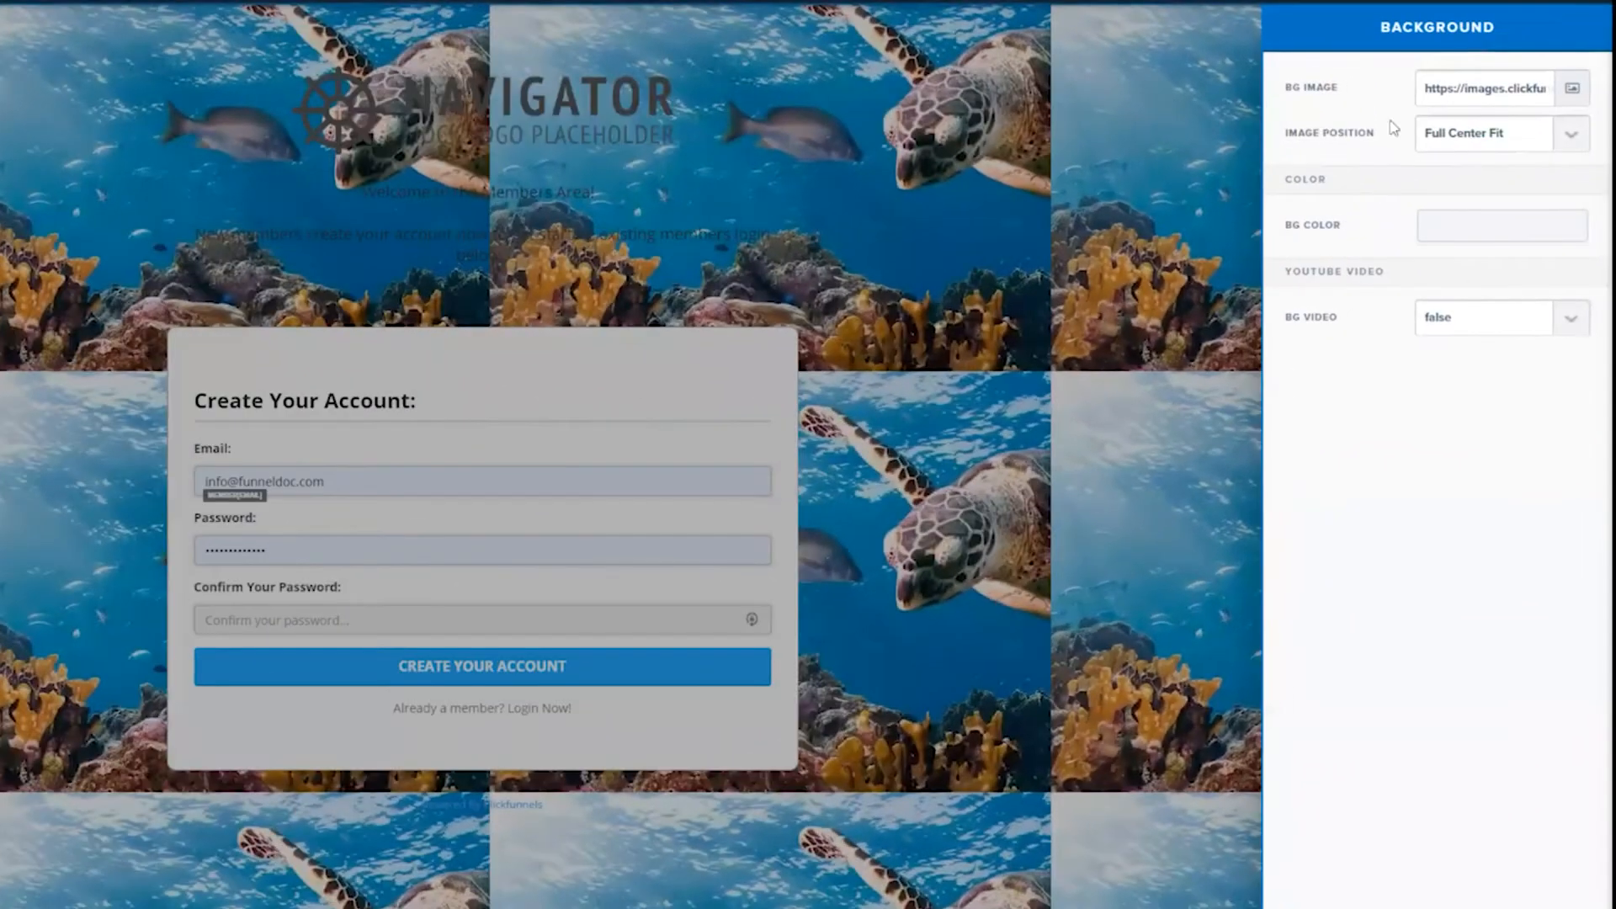
Set the background image position to Fill 100% Width and close the background settings
click(1472, 145)
click(1483, 174)
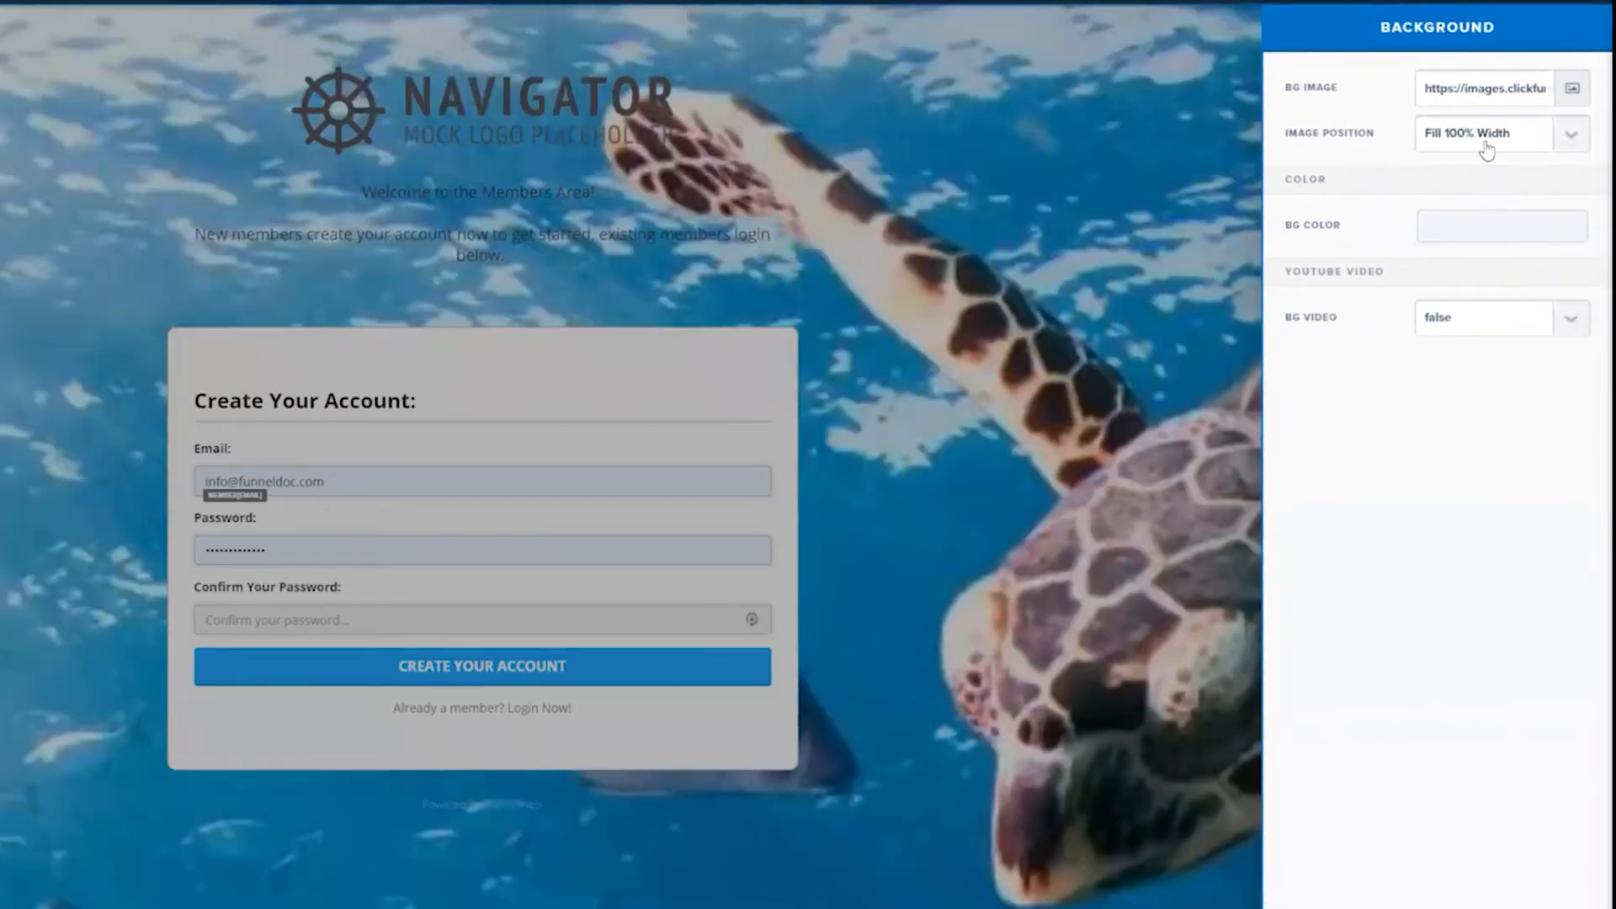
click(967, 458)
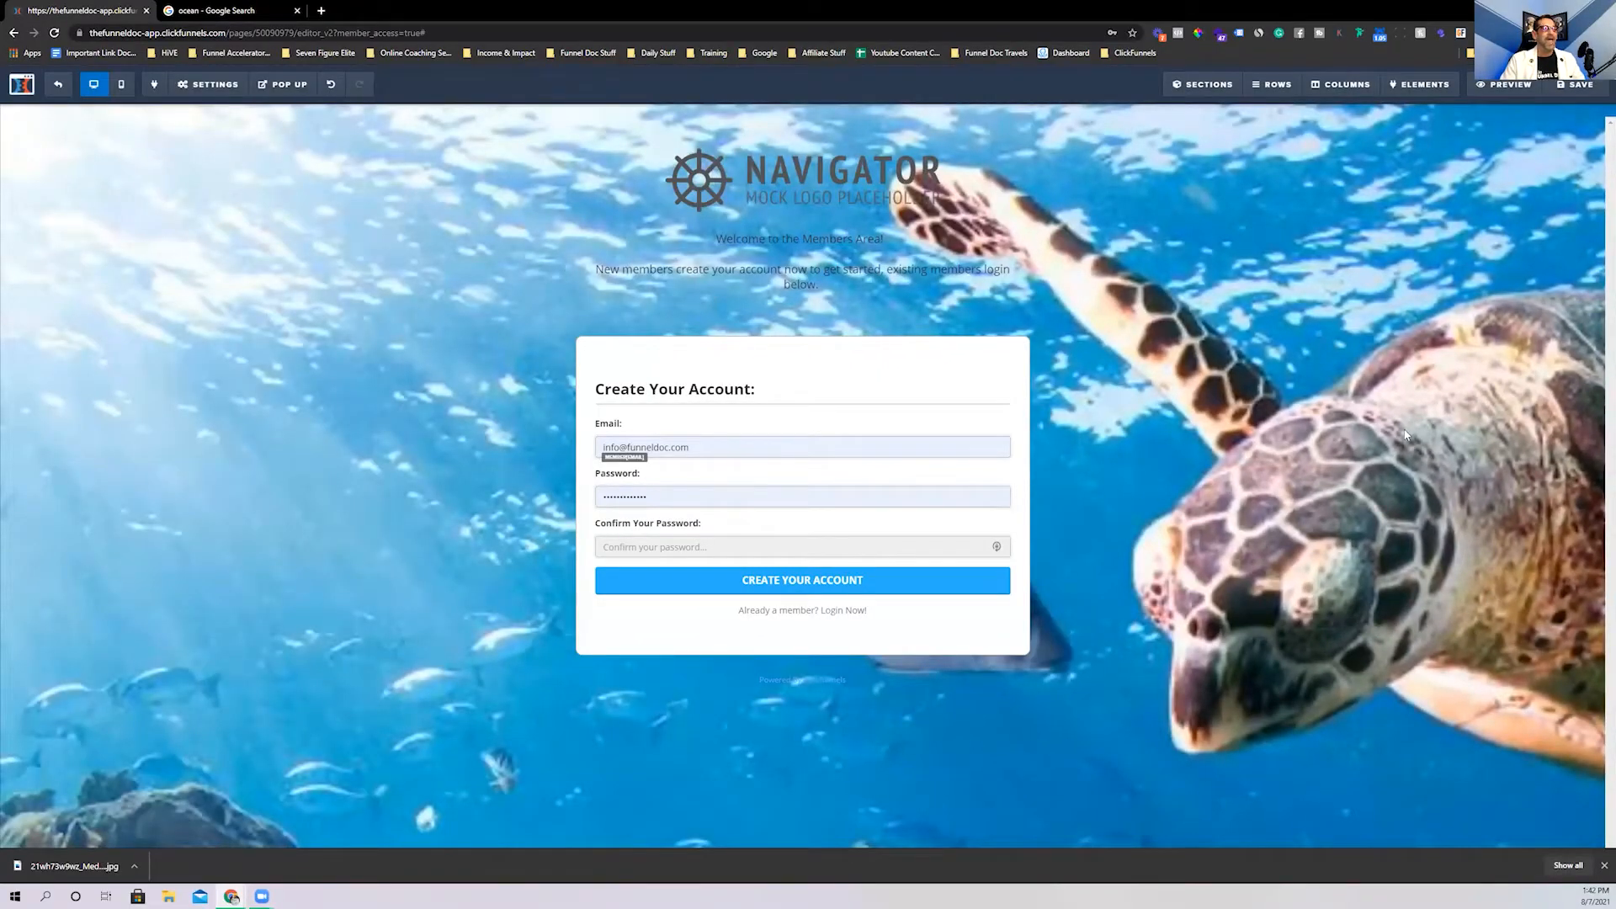
Replace the Navigator placeholder logo with the blue and orange gears image from the image library
click(836, 190)
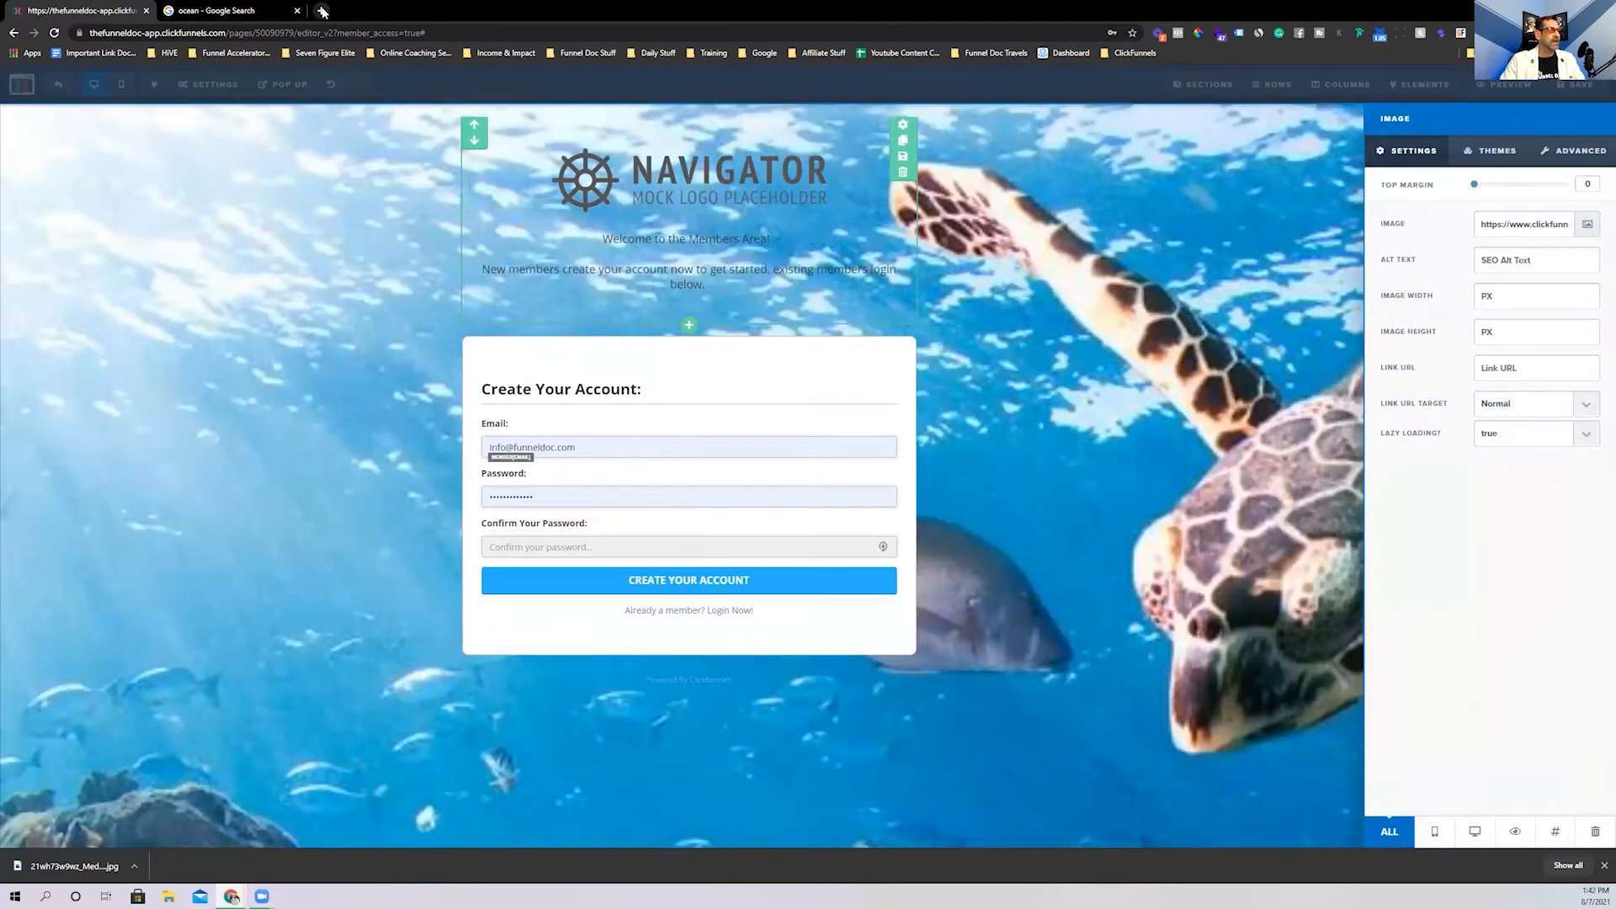
click(228, 10)
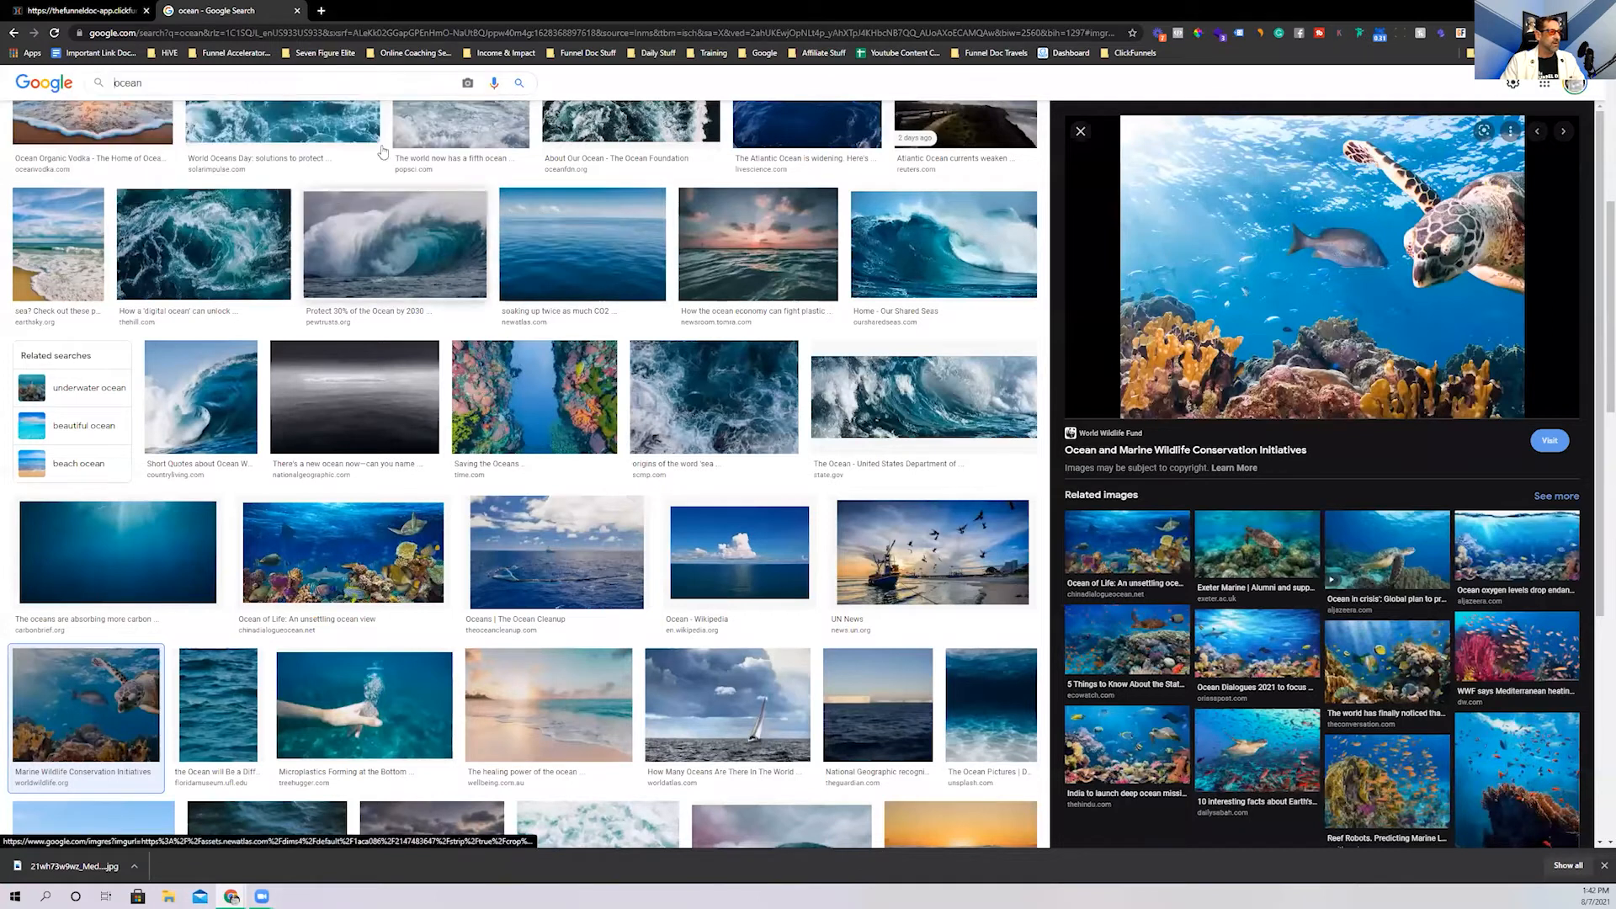
click(47, 7)
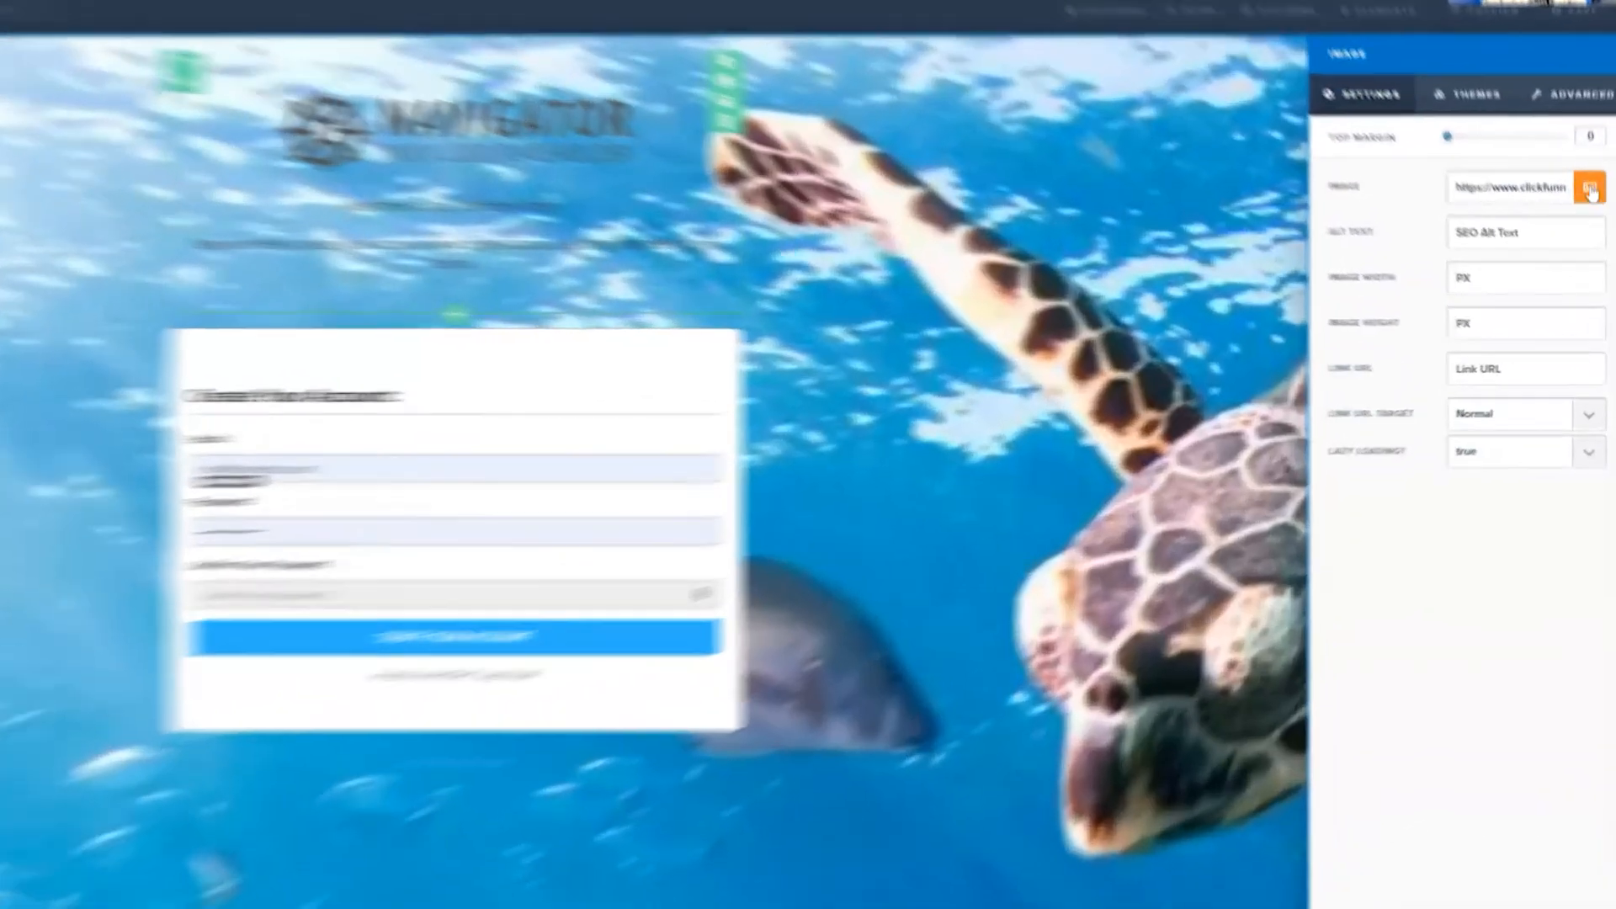
click(1572, 172)
click(547, 491)
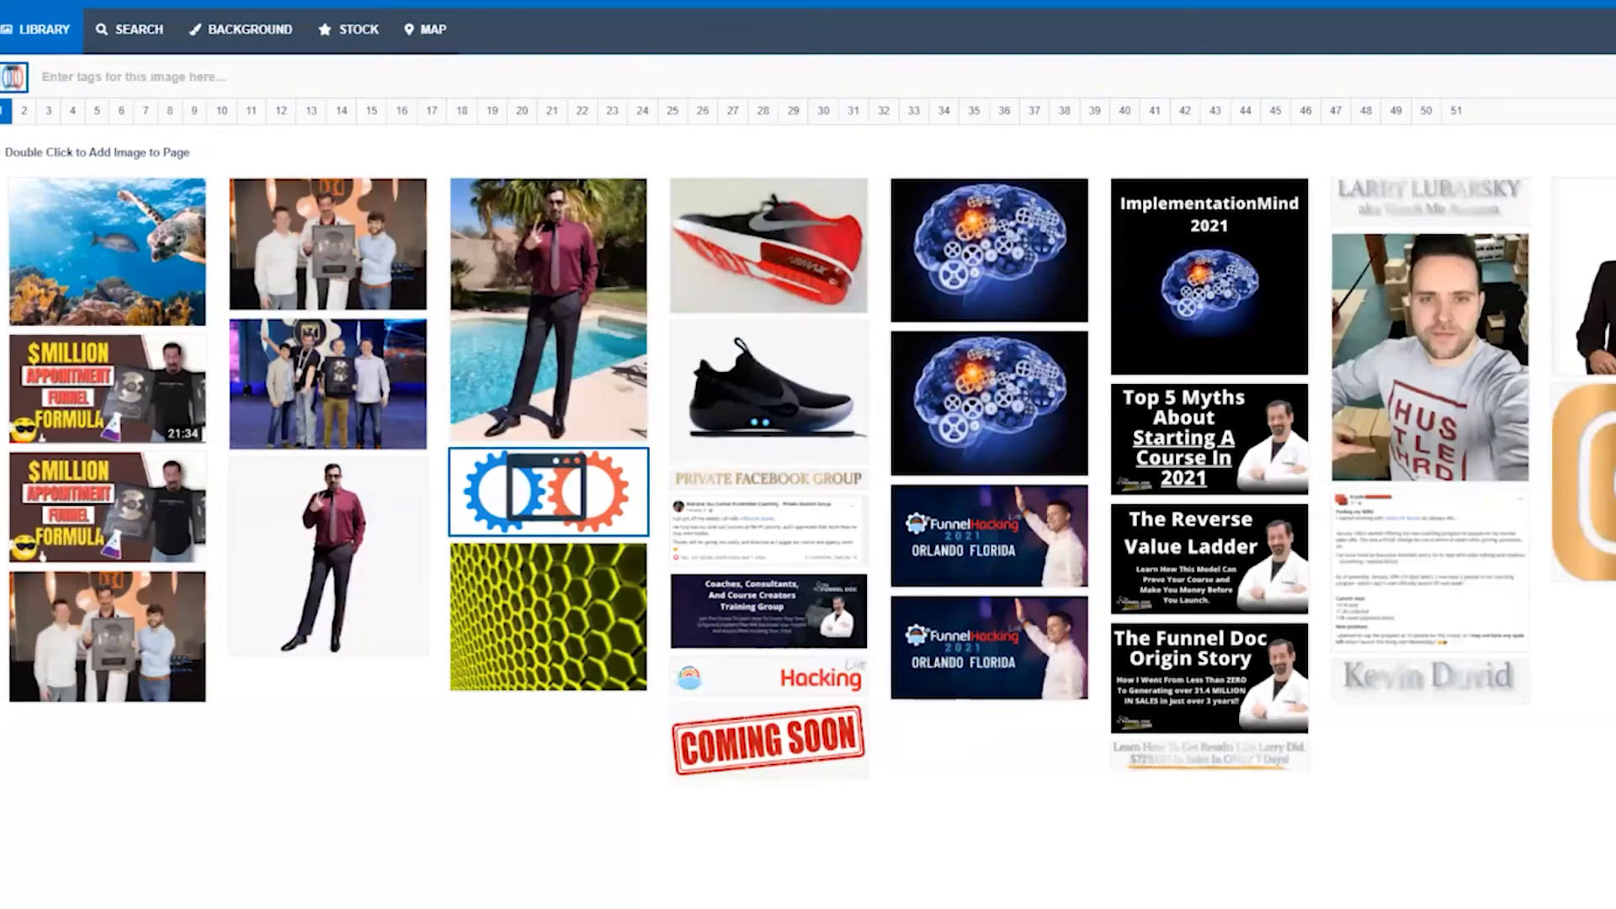
double_click(548, 492)
click(920, 300)
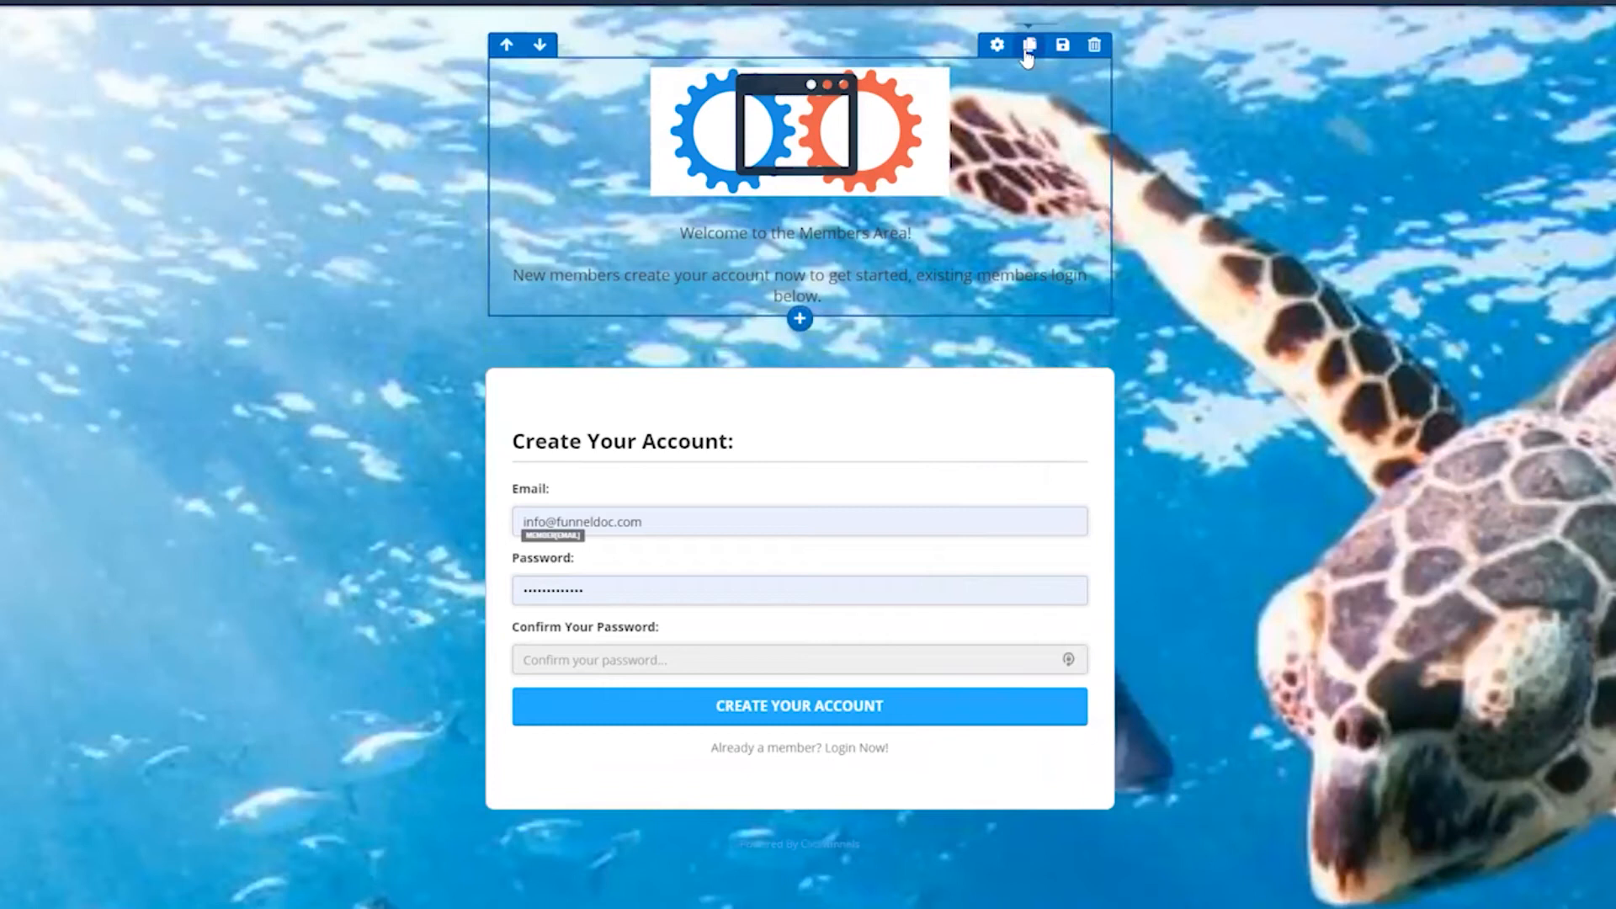
Give the row holding the logo and welcome text a solid white background colour
click(996, 46)
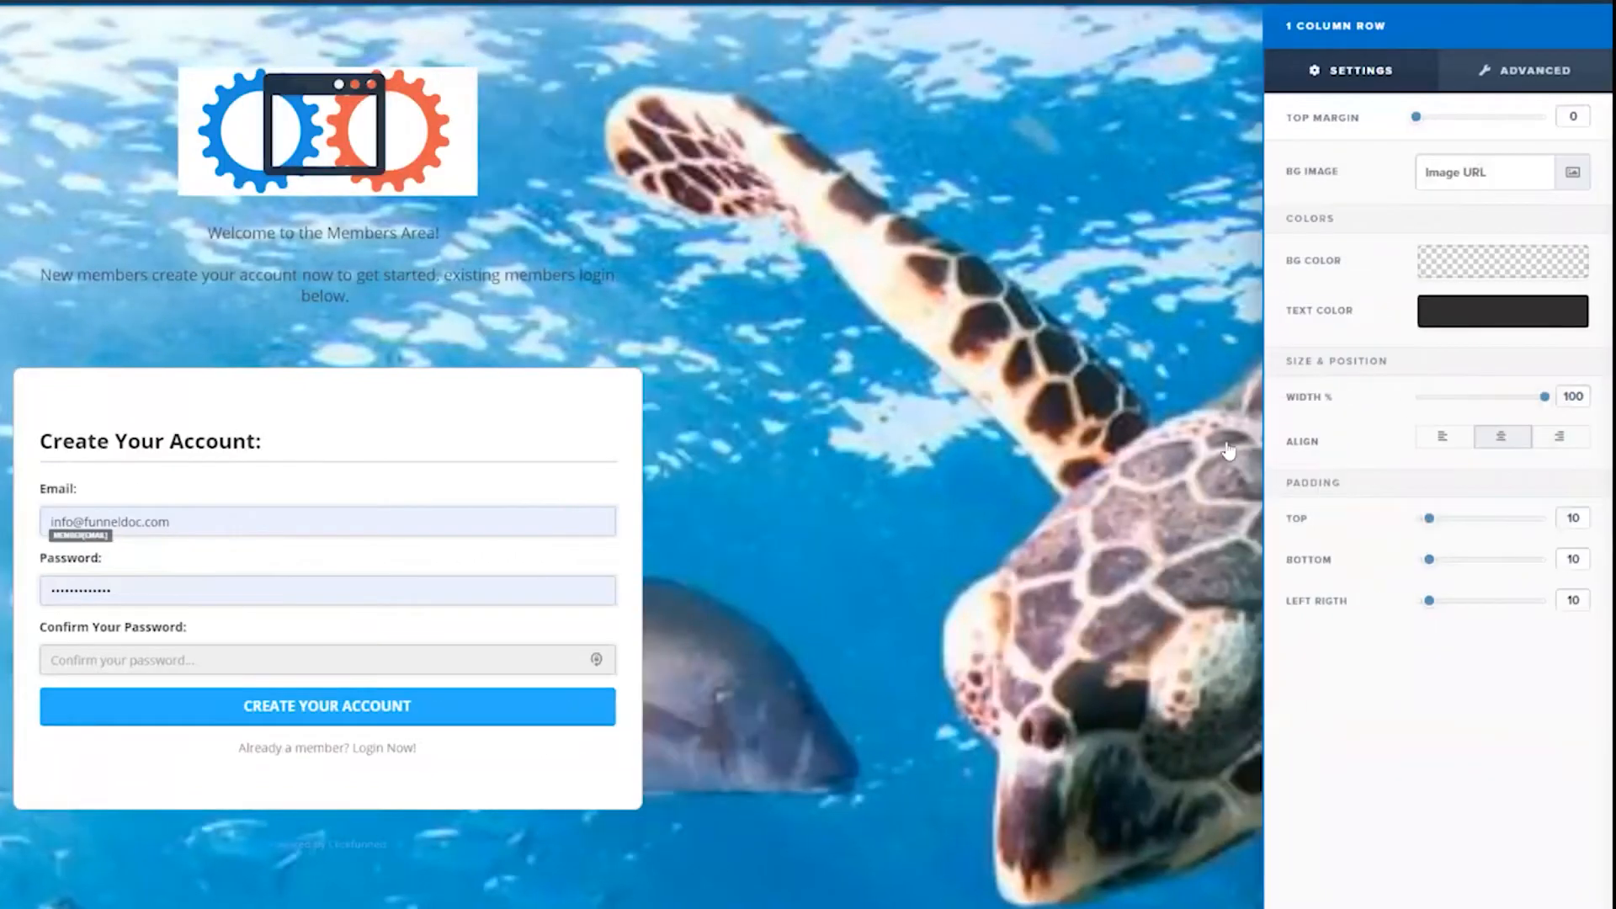
click(1505, 264)
drag(1457, 382, 1425, 288)
mouse_move(1437, 446)
mouse_down()
mouse_move(1468, 445)
mouse_move(1435, 454)
mouse_up()
click(1401, 321)
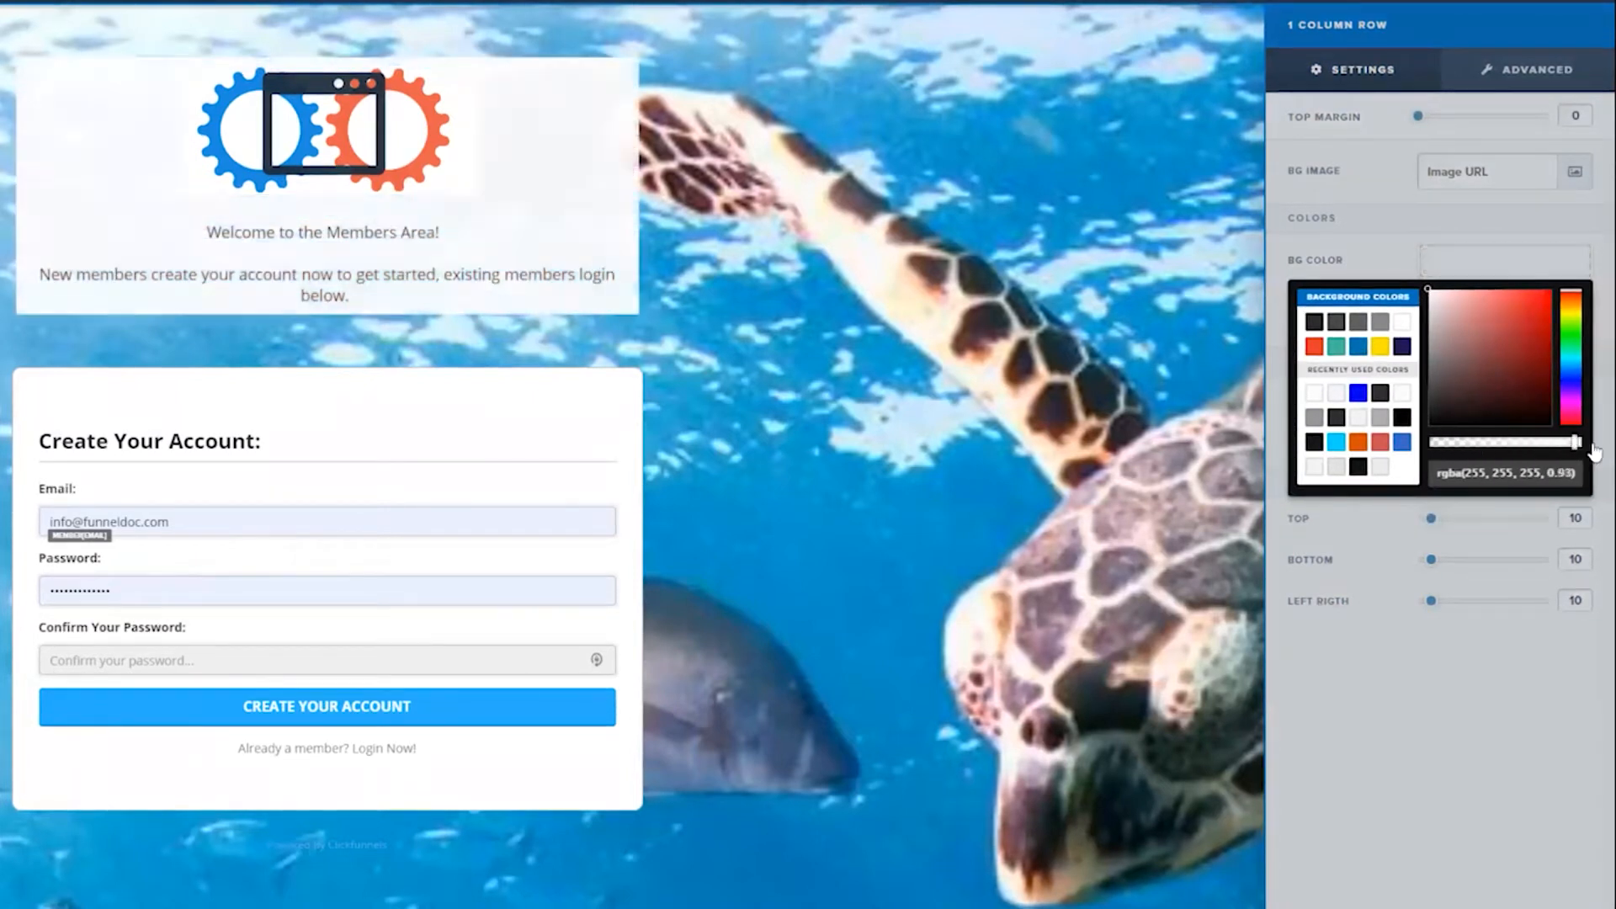
click(867, 228)
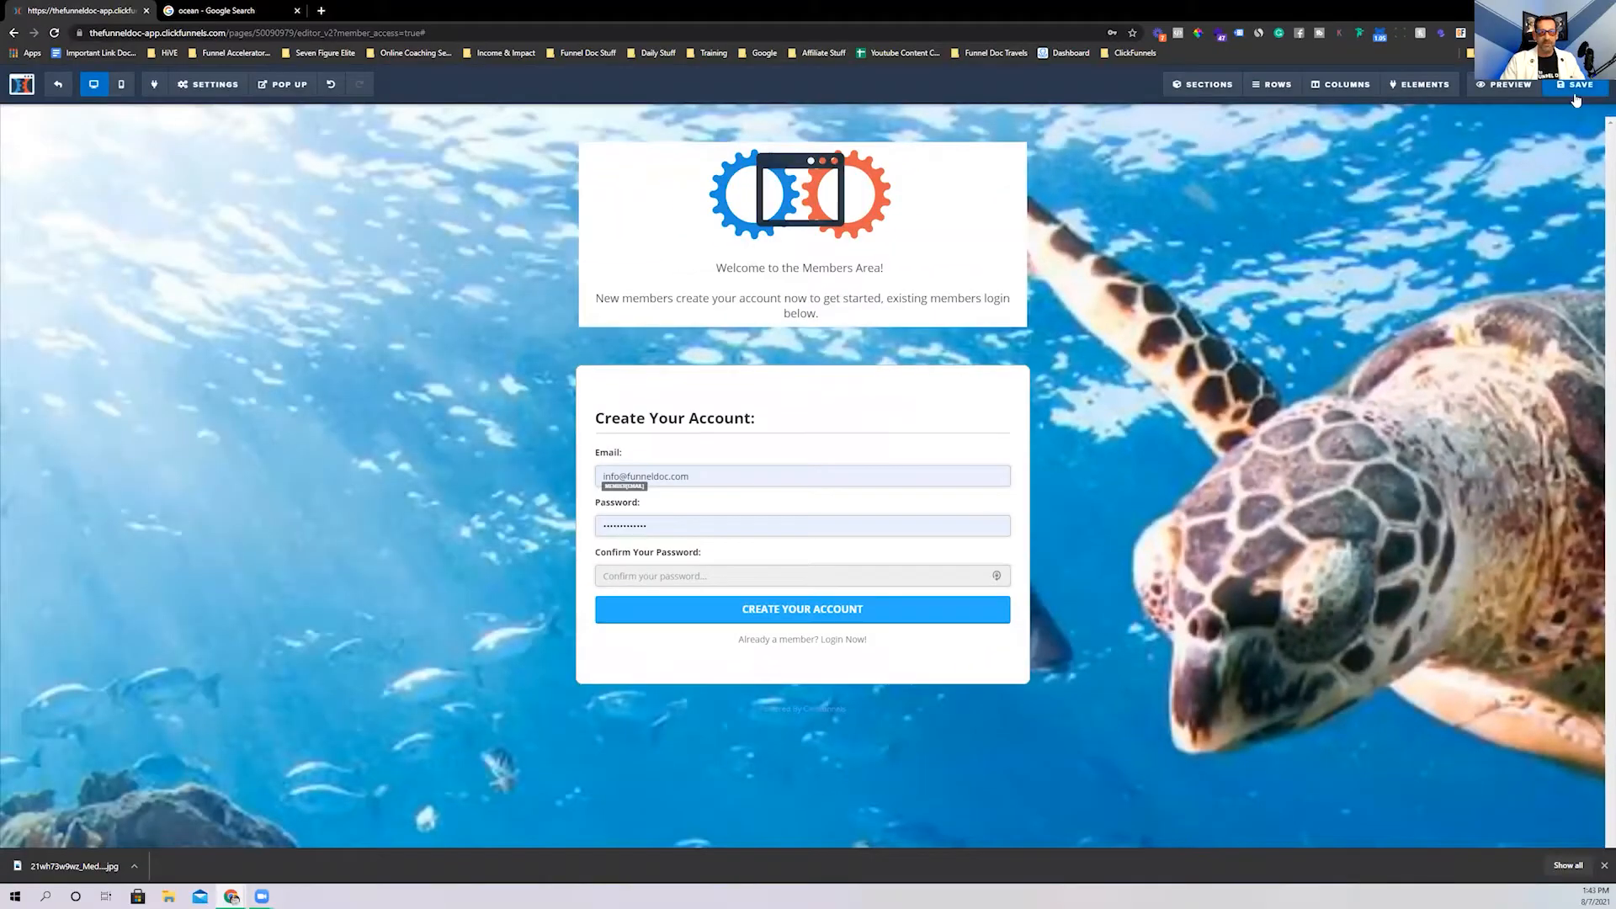
Save the Membership Access page and return to the funnel steps
click(1573, 89)
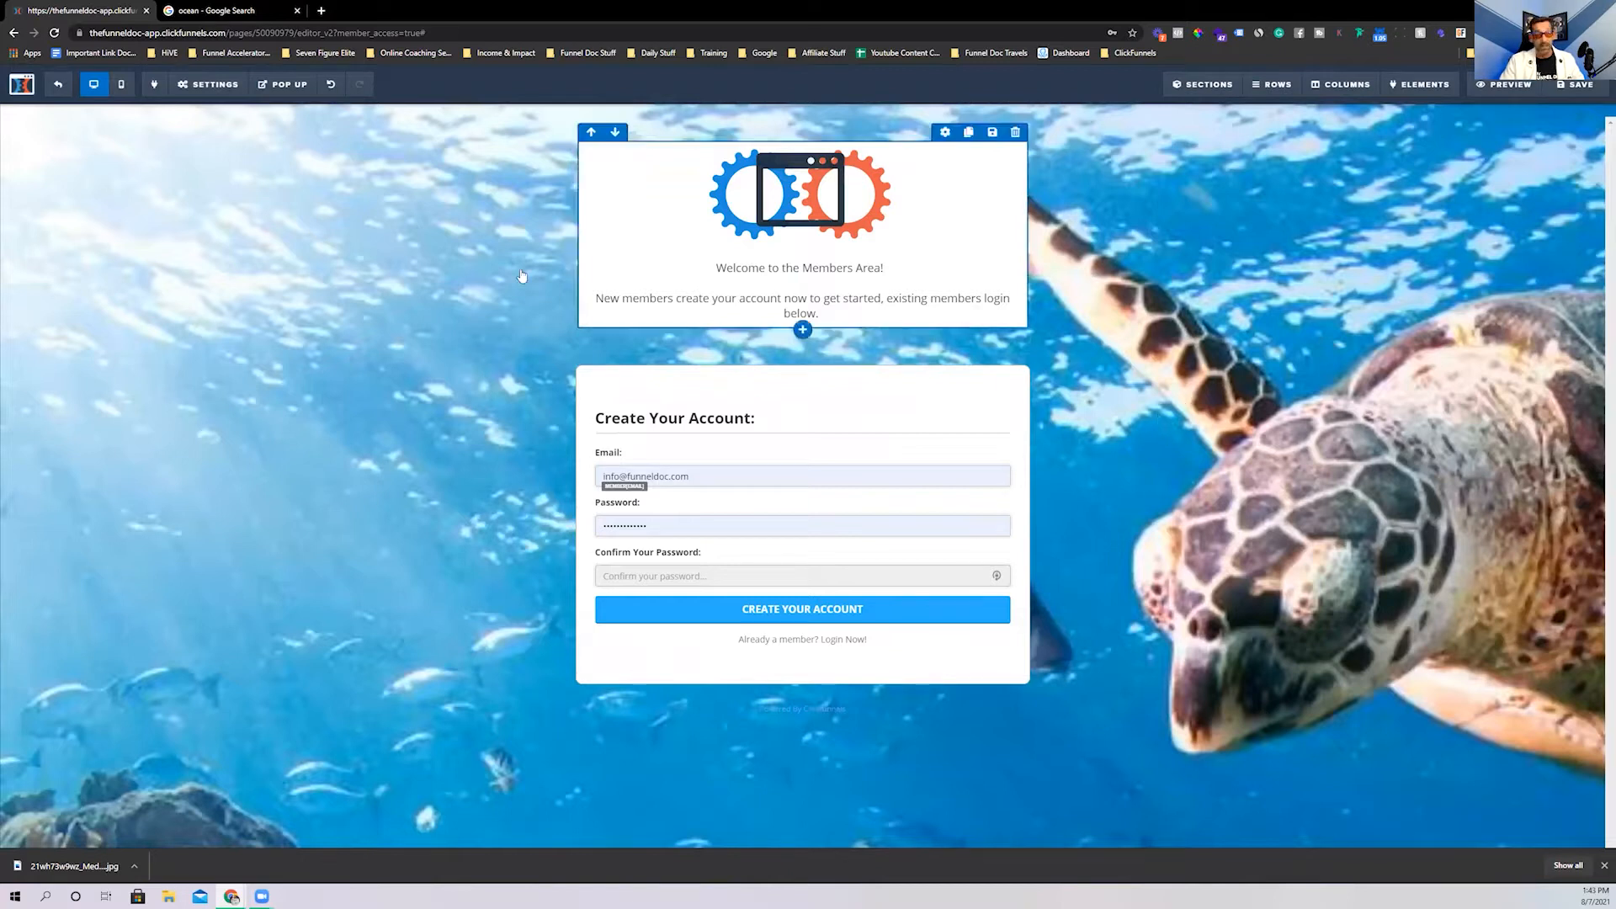
click(58, 84)
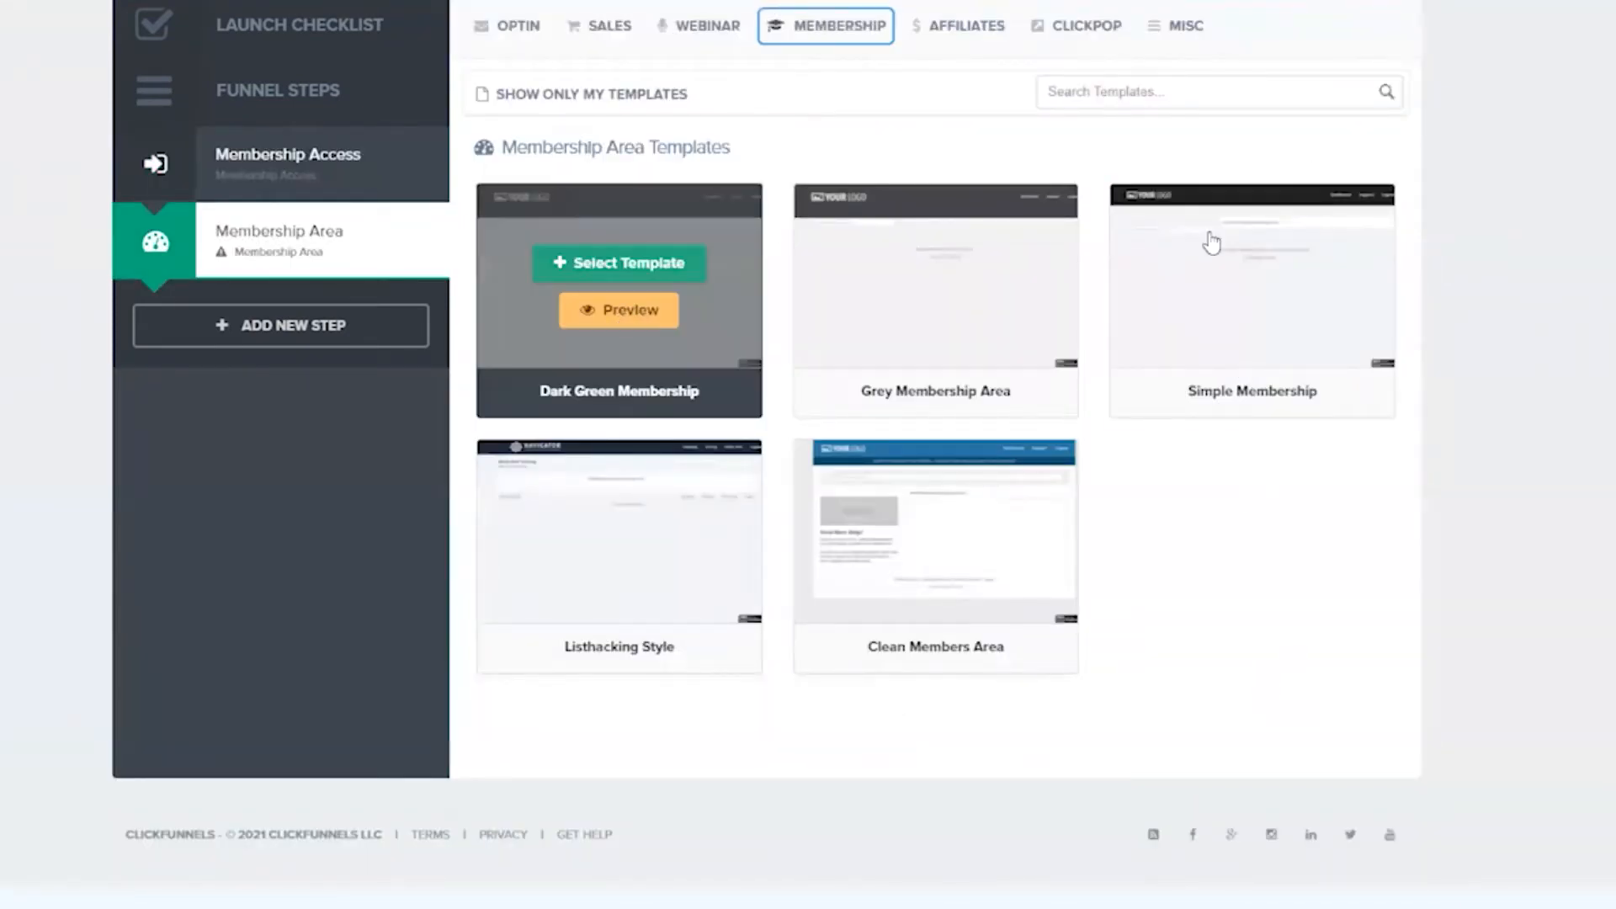
Compare the Membership Area templates and select the Grey Membership Area template for the step
mouse_move(1275, 319)
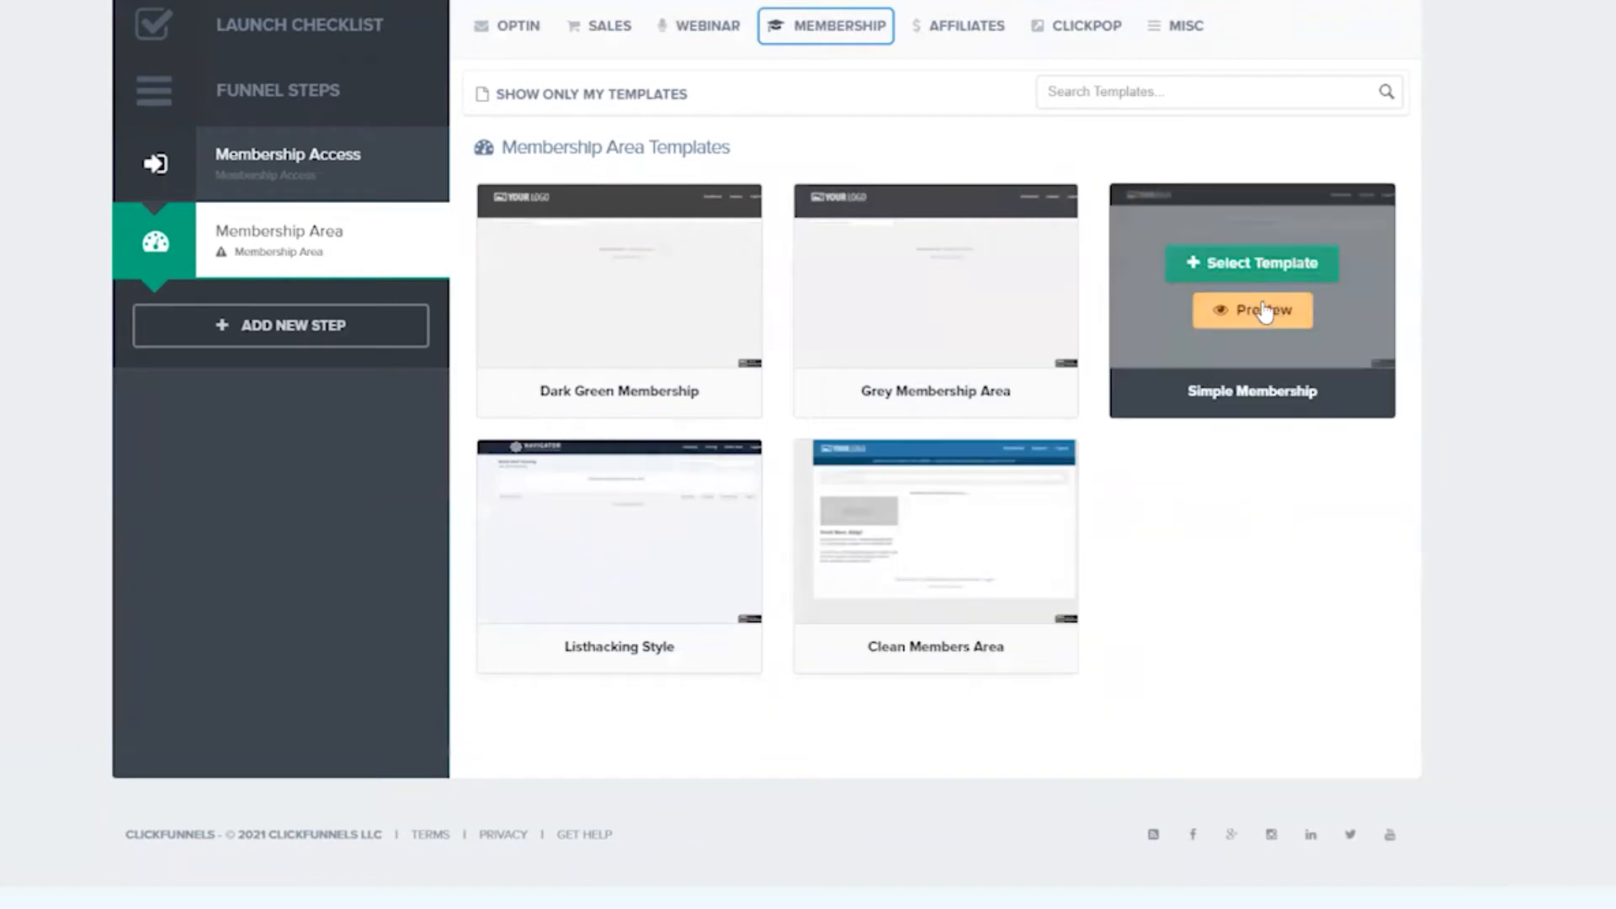
mouse_move(569, 520)
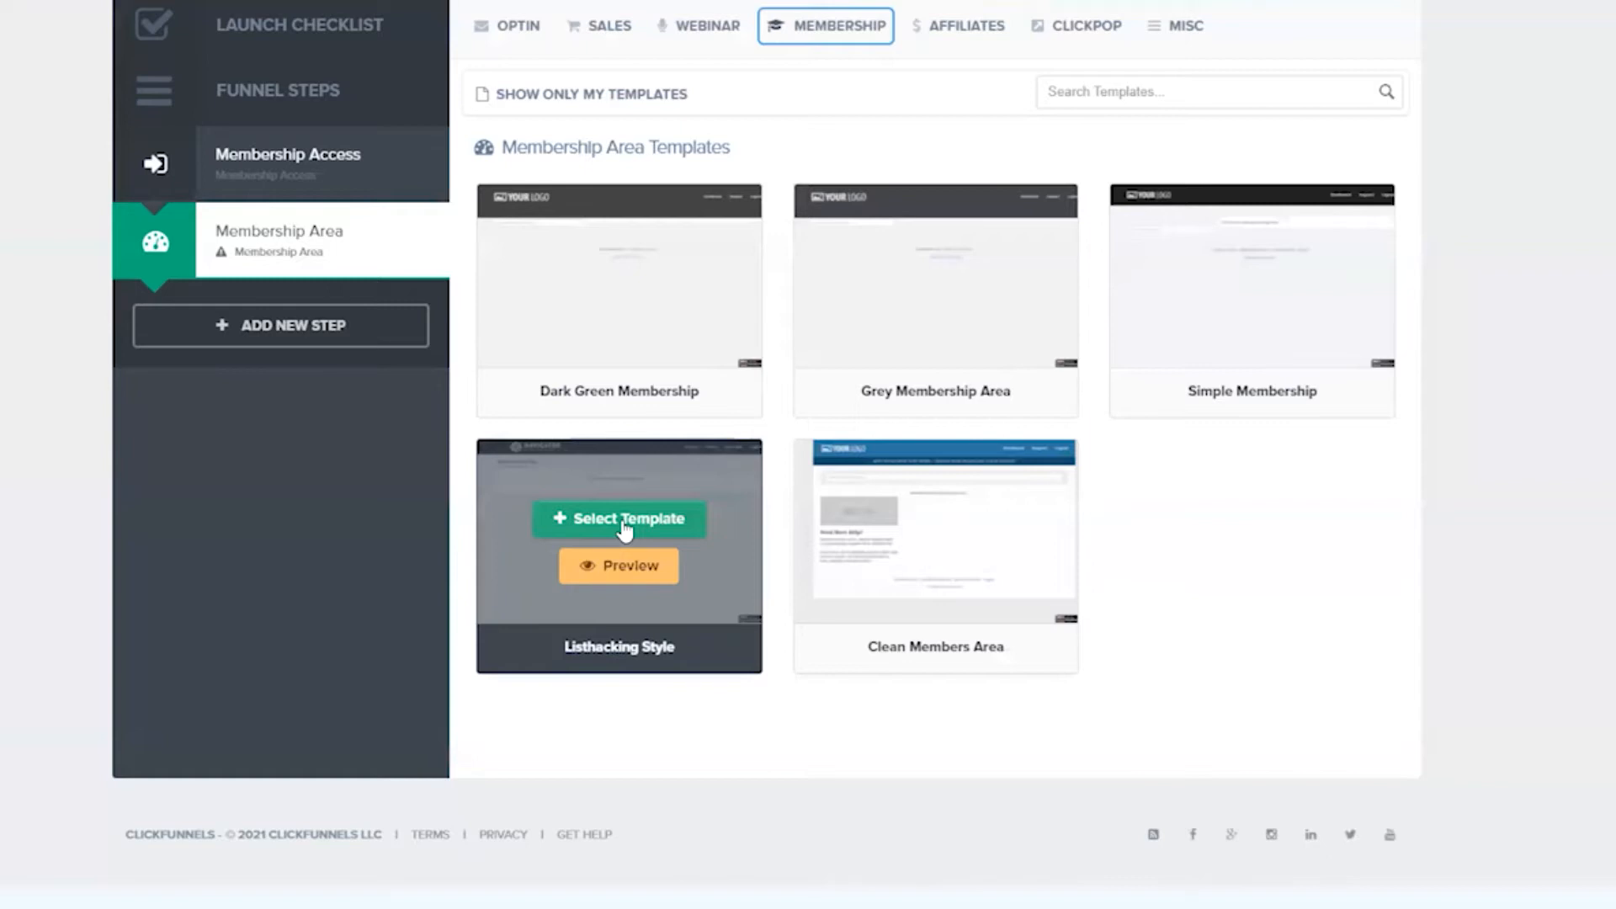
mouse_move(949, 311)
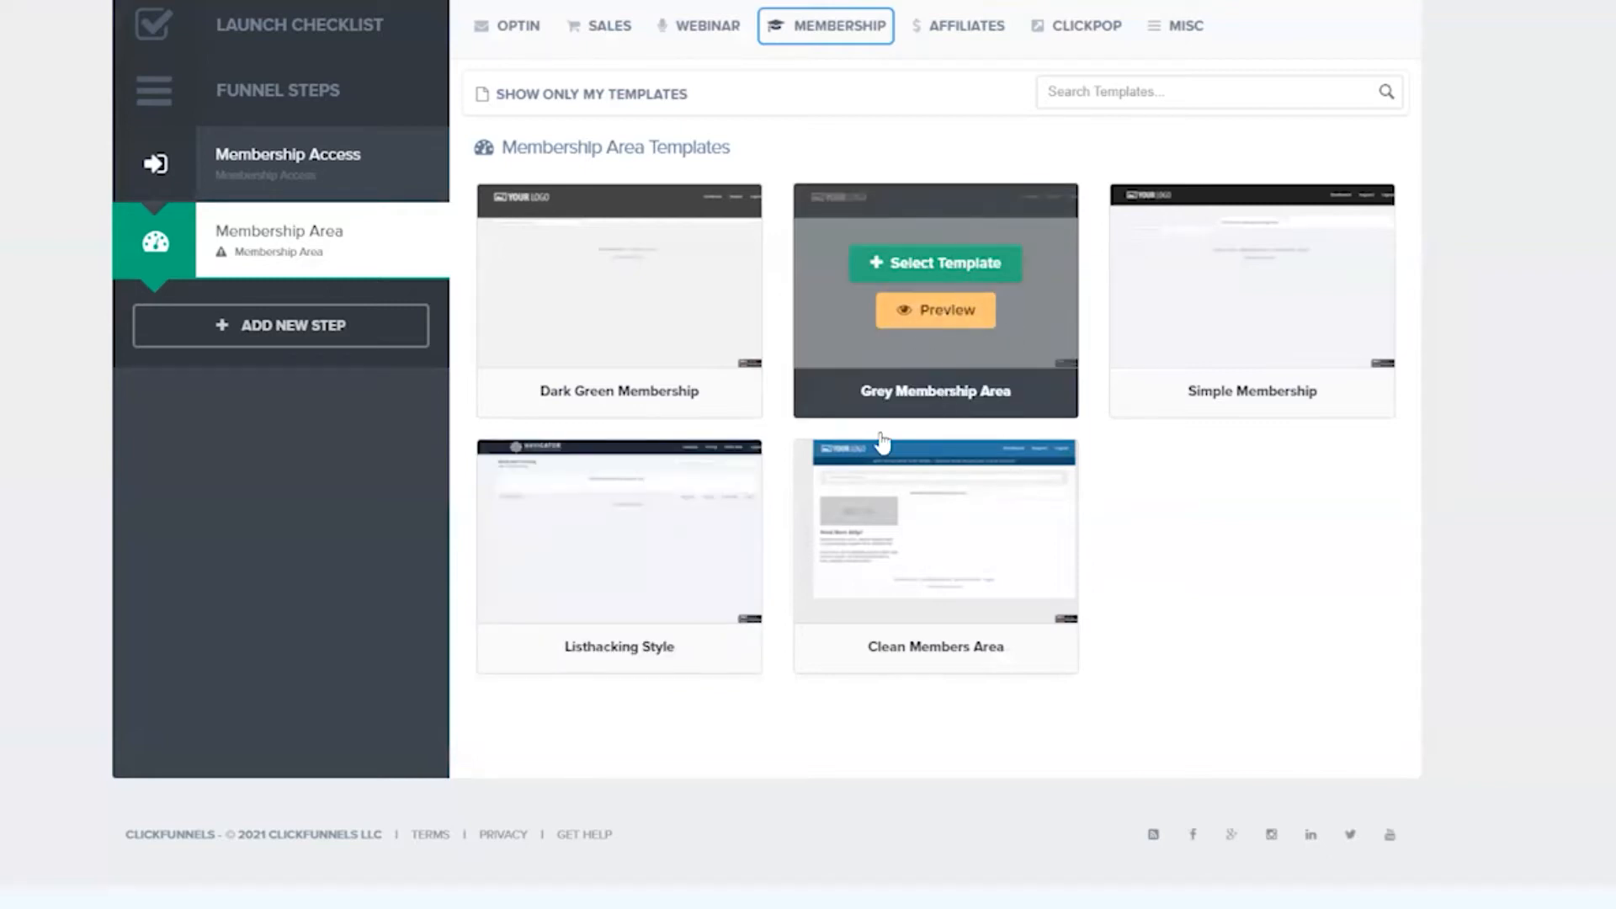
mouse_move(666, 585)
mouse_move(1307, 265)
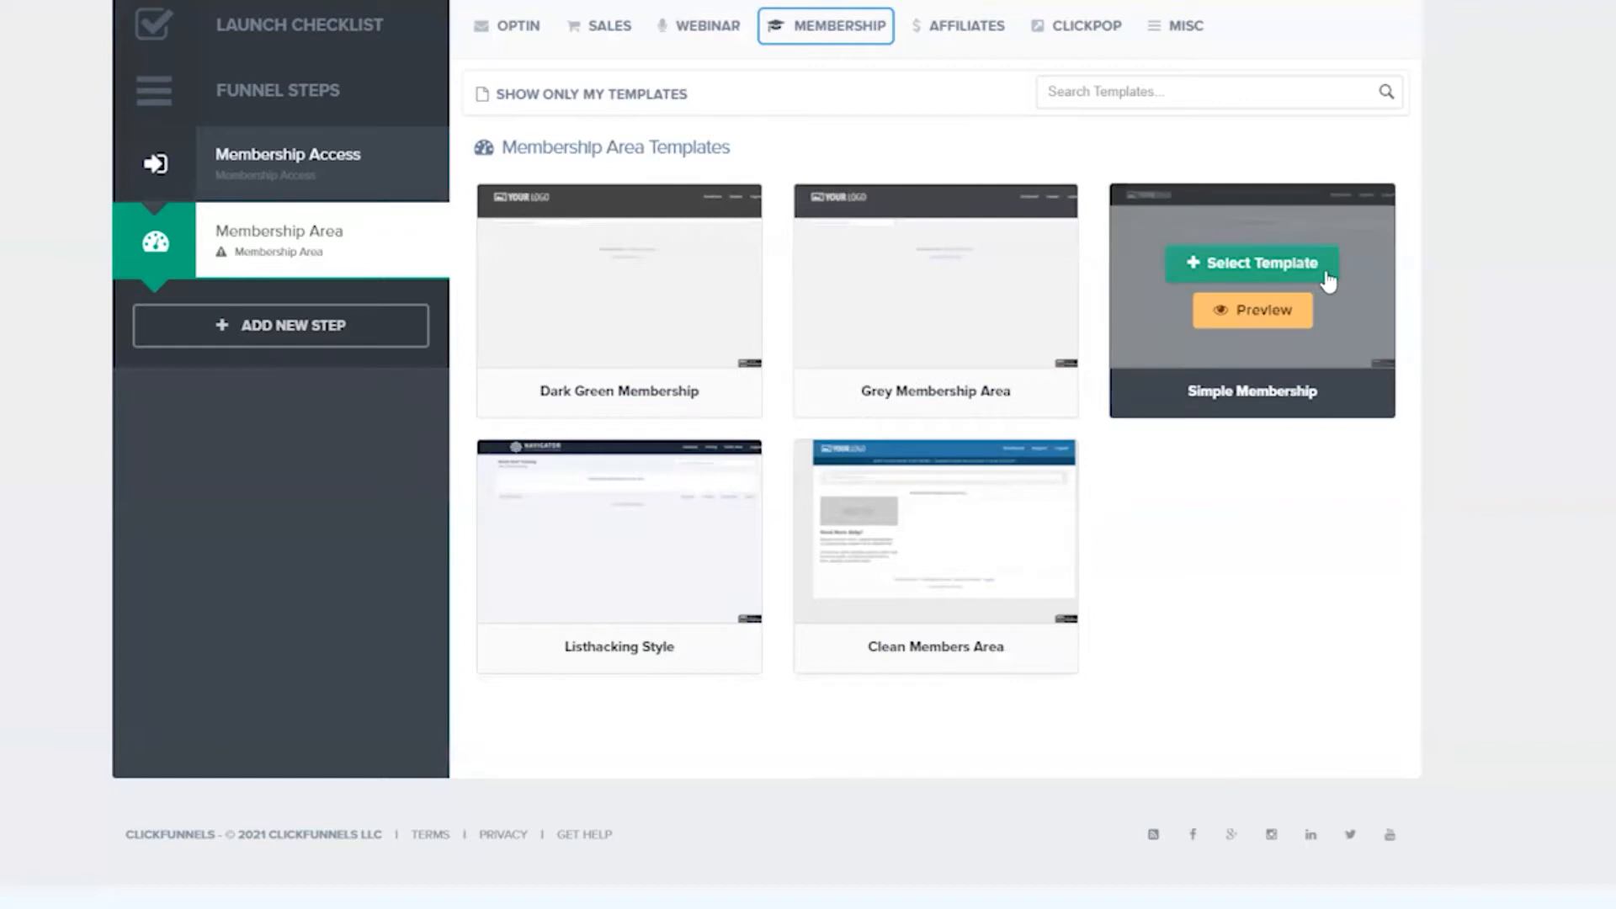
mouse_move(1025, 253)
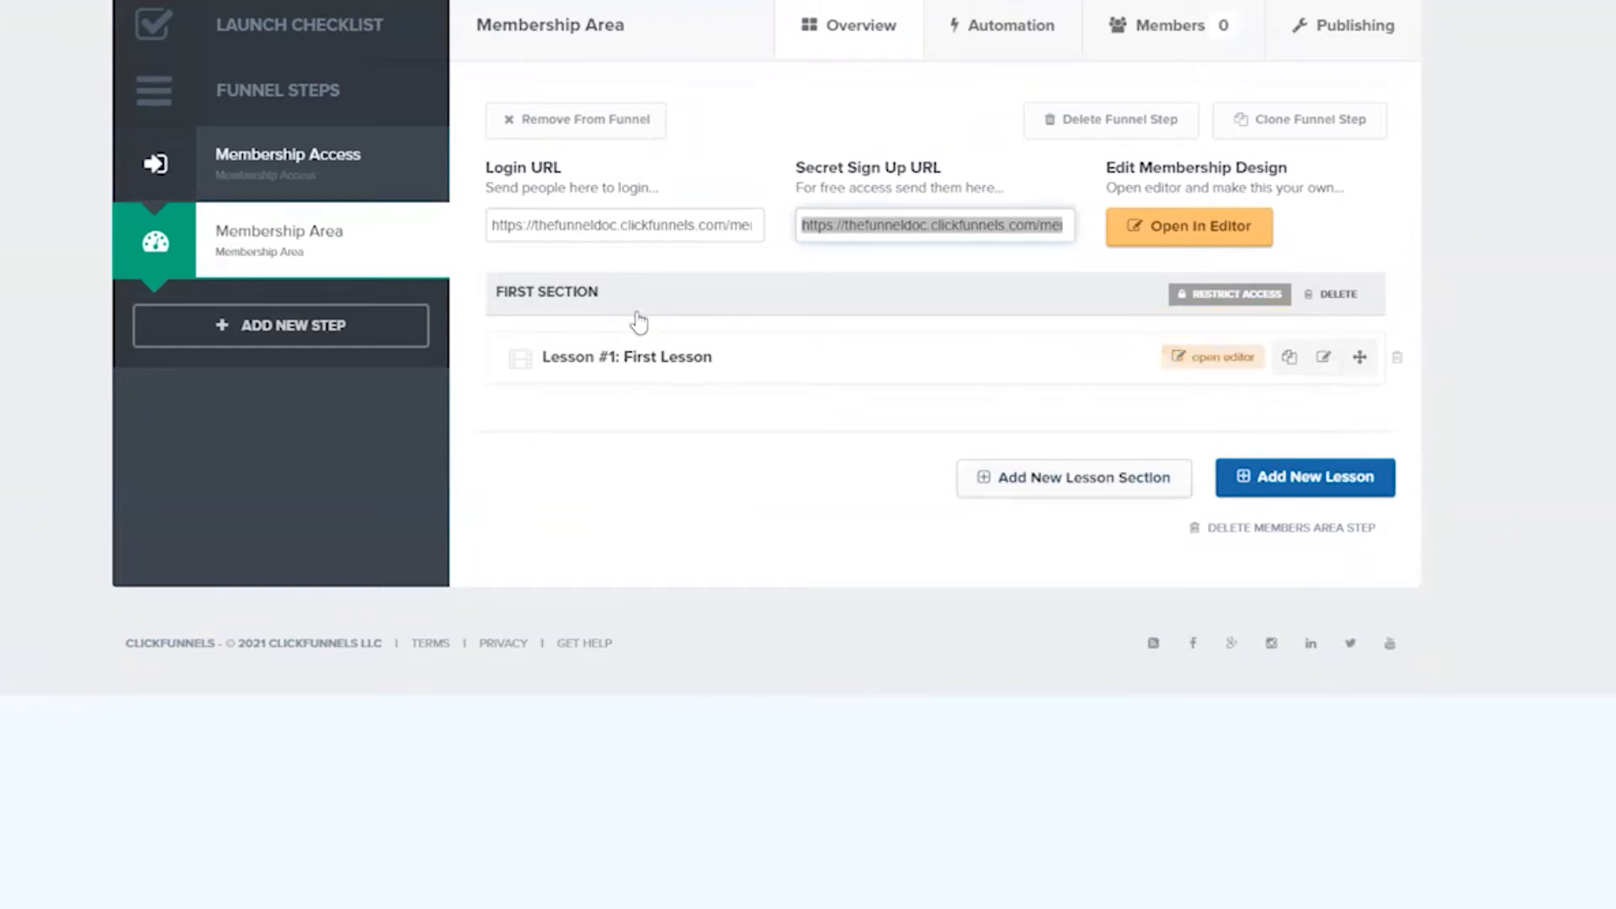
Edit the First Lesson content, add a video element below the second Download Now! button and close the lesson editor
click(1222, 357)
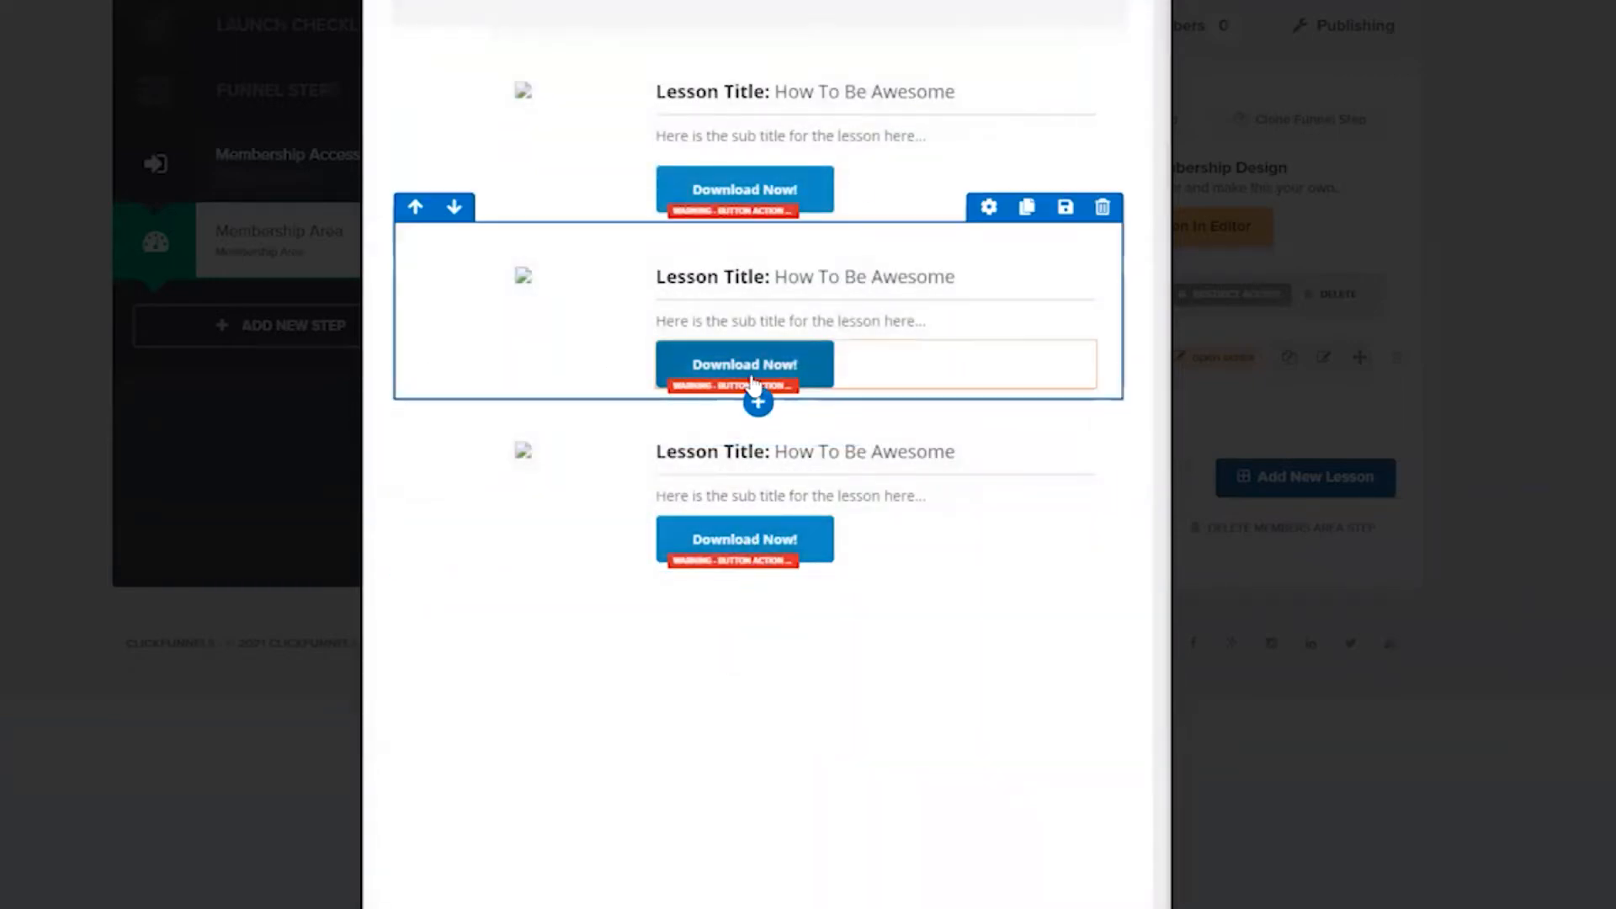
click(873, 390)
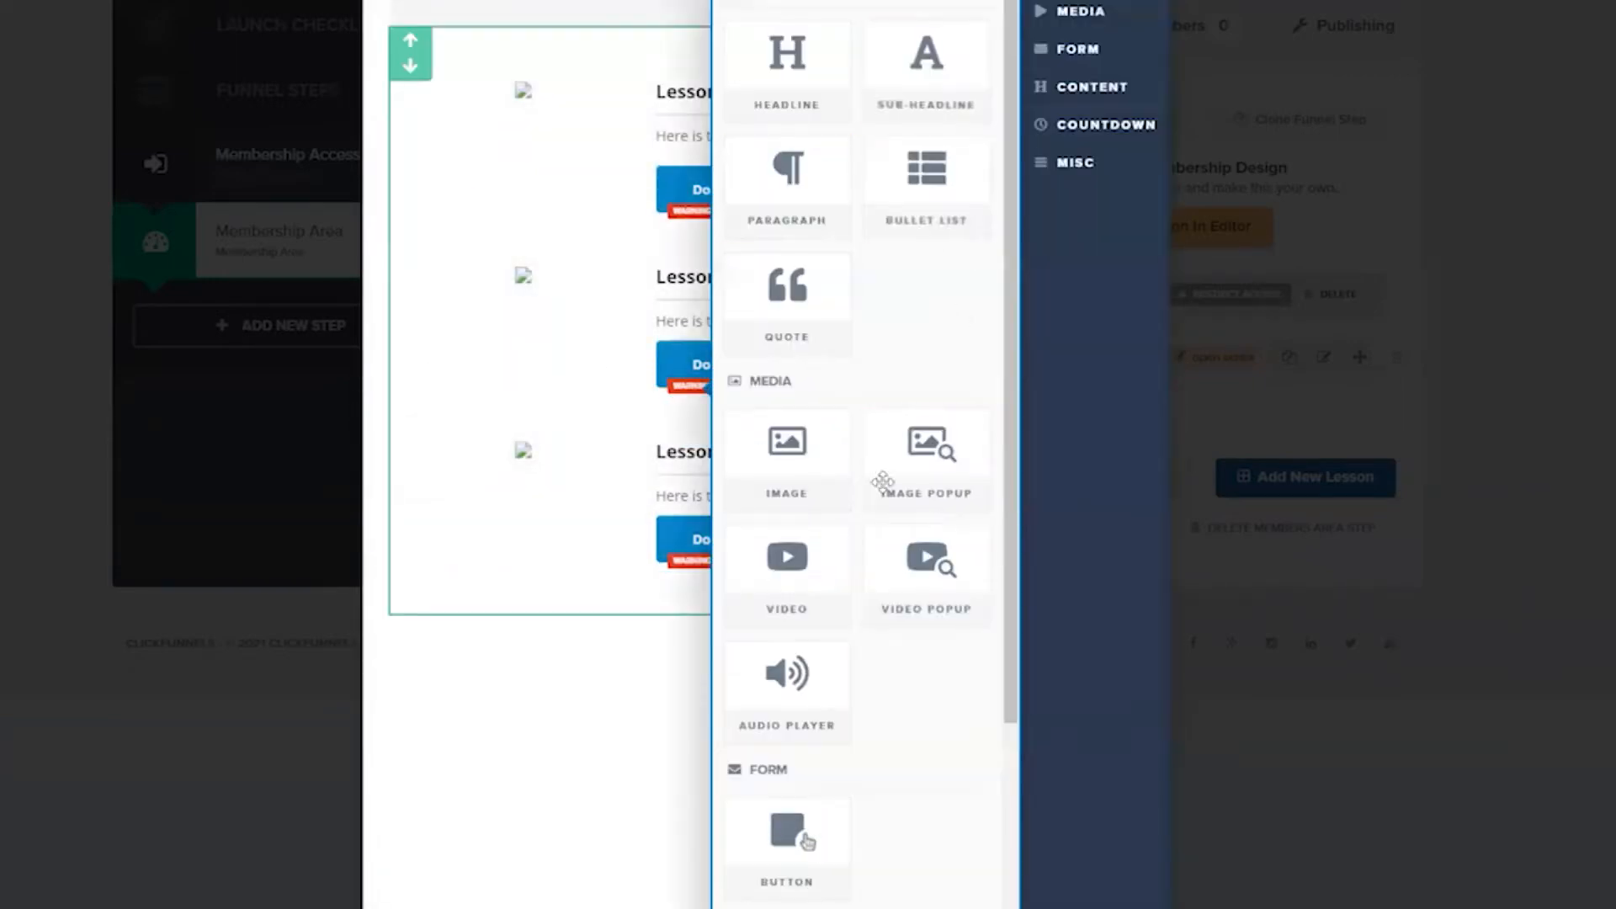
click(799, 569)
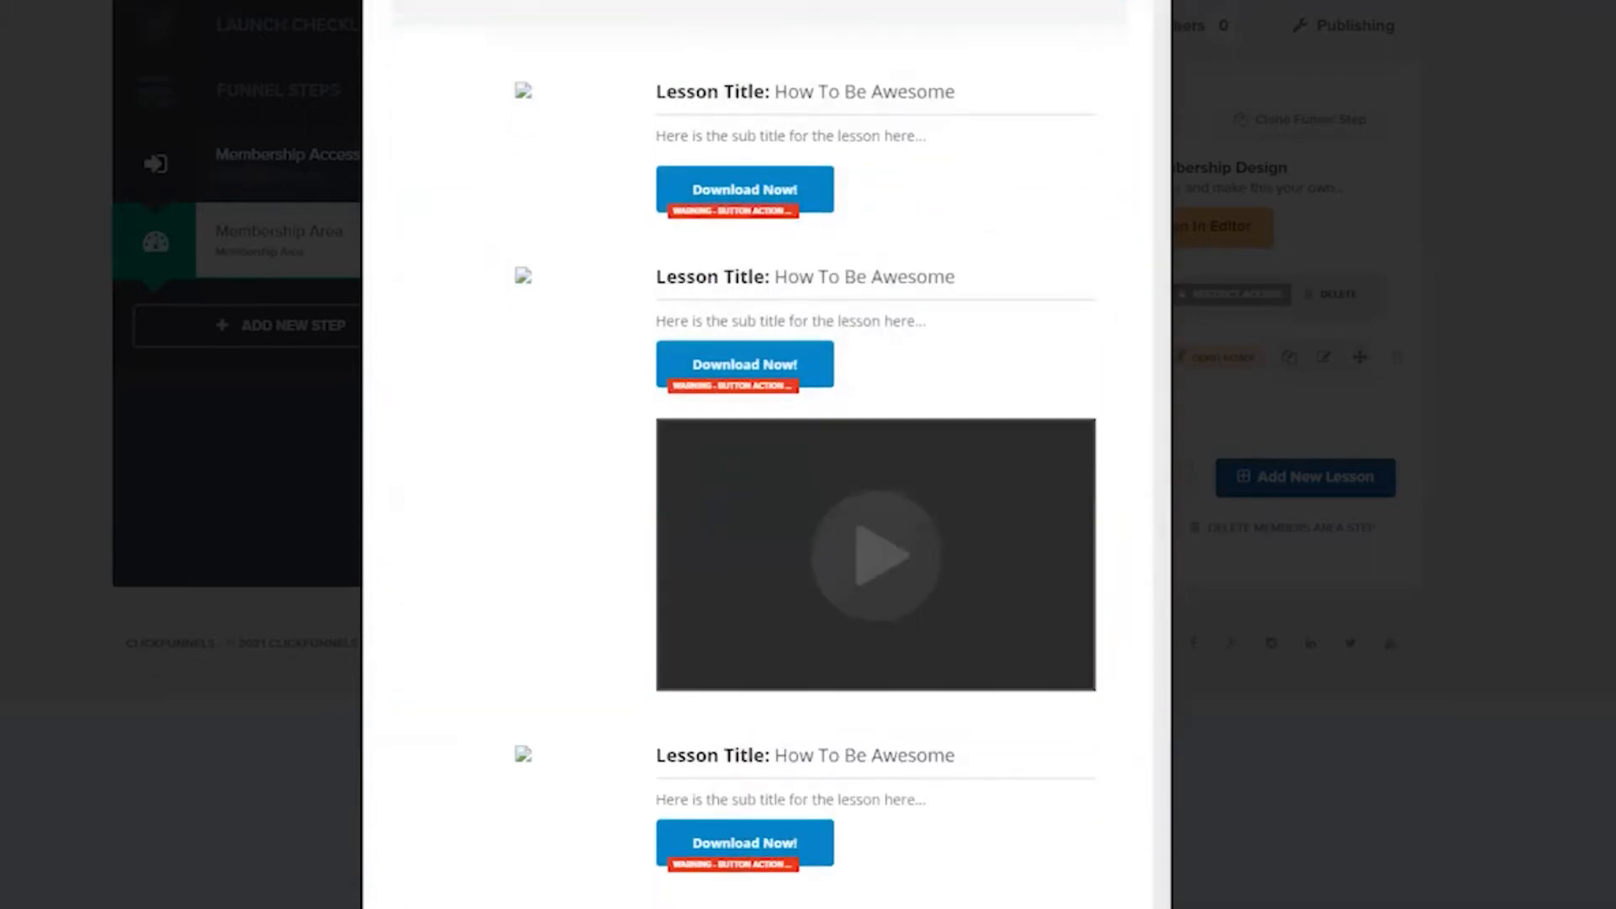
click(1371, 513)
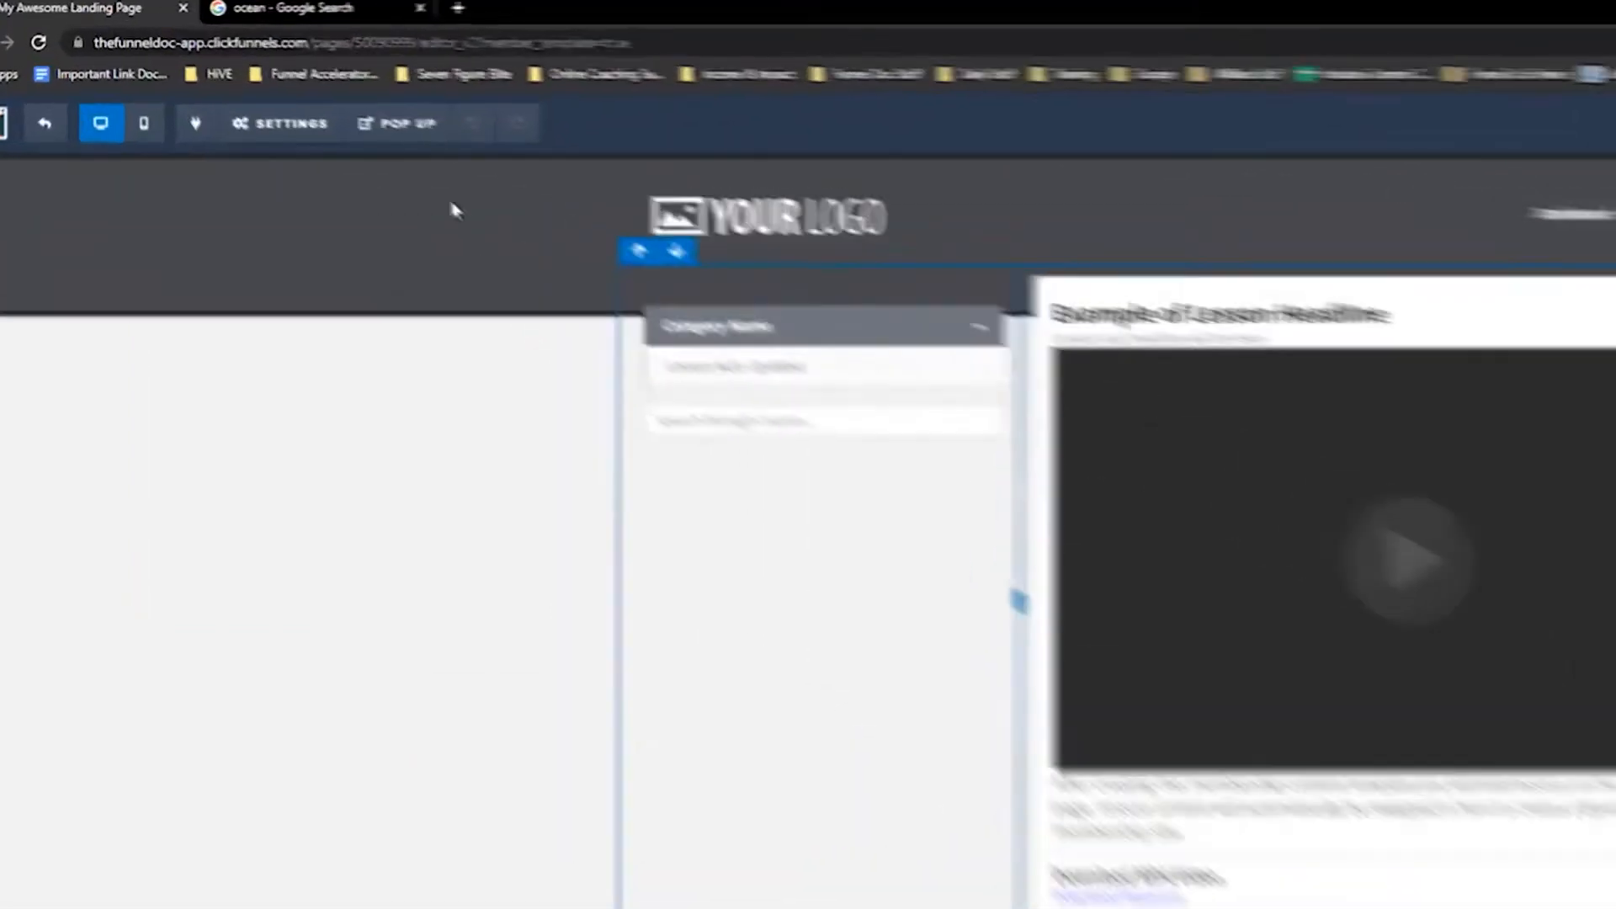
Give the Membership Area page the sea turtle background image and its header section a bright blue background
mouse_move(317, 133)
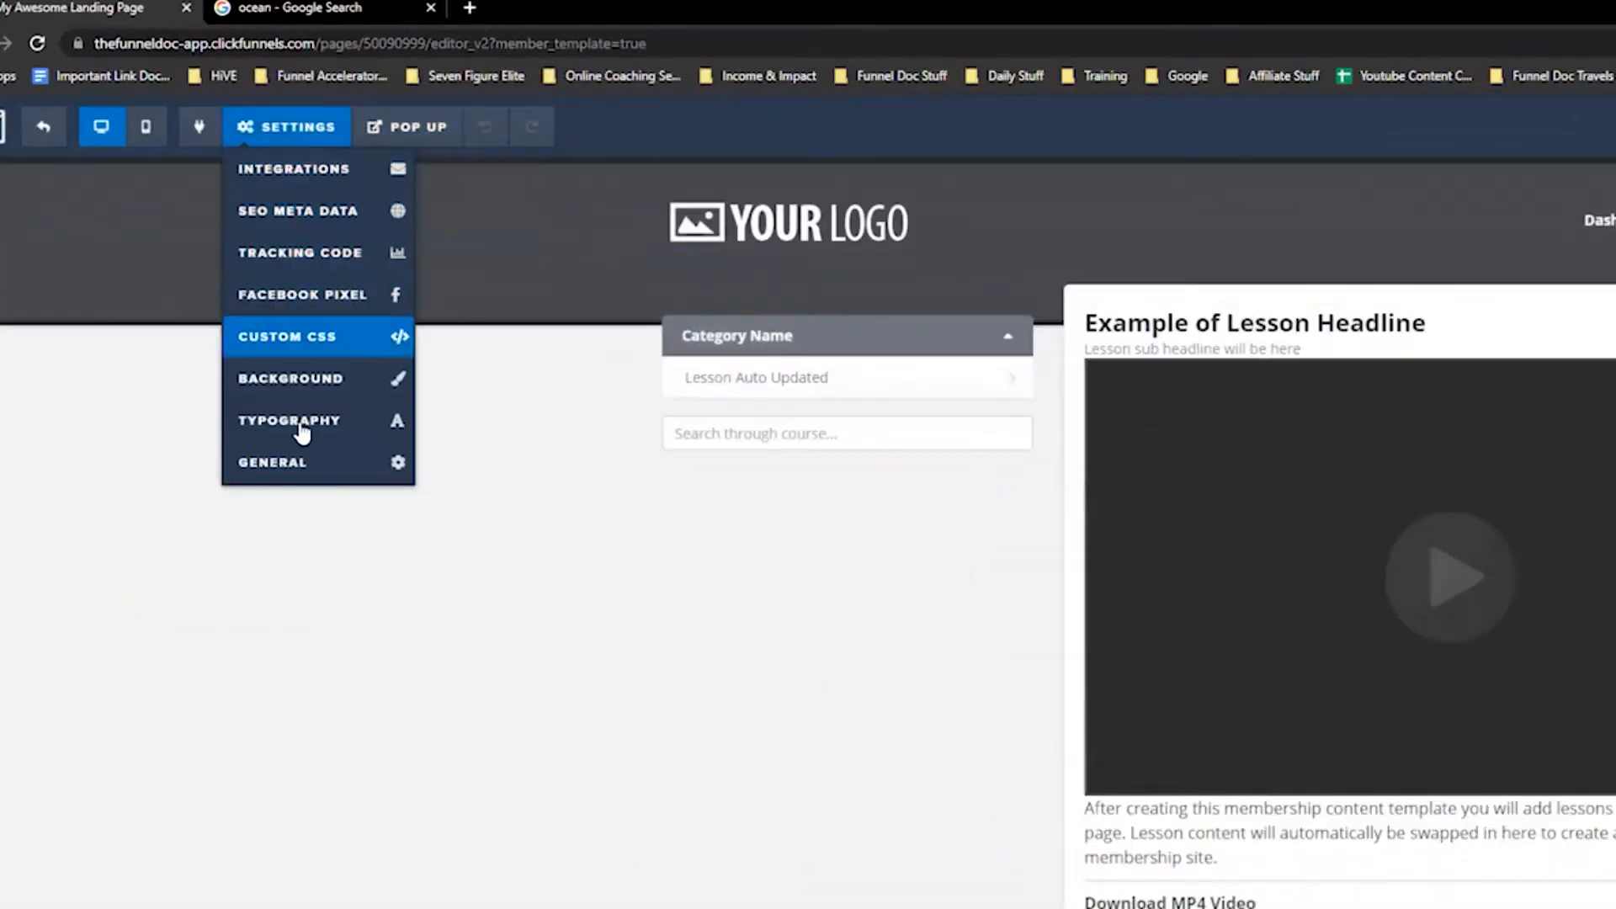
click(300, 386)
click(1442, 137)
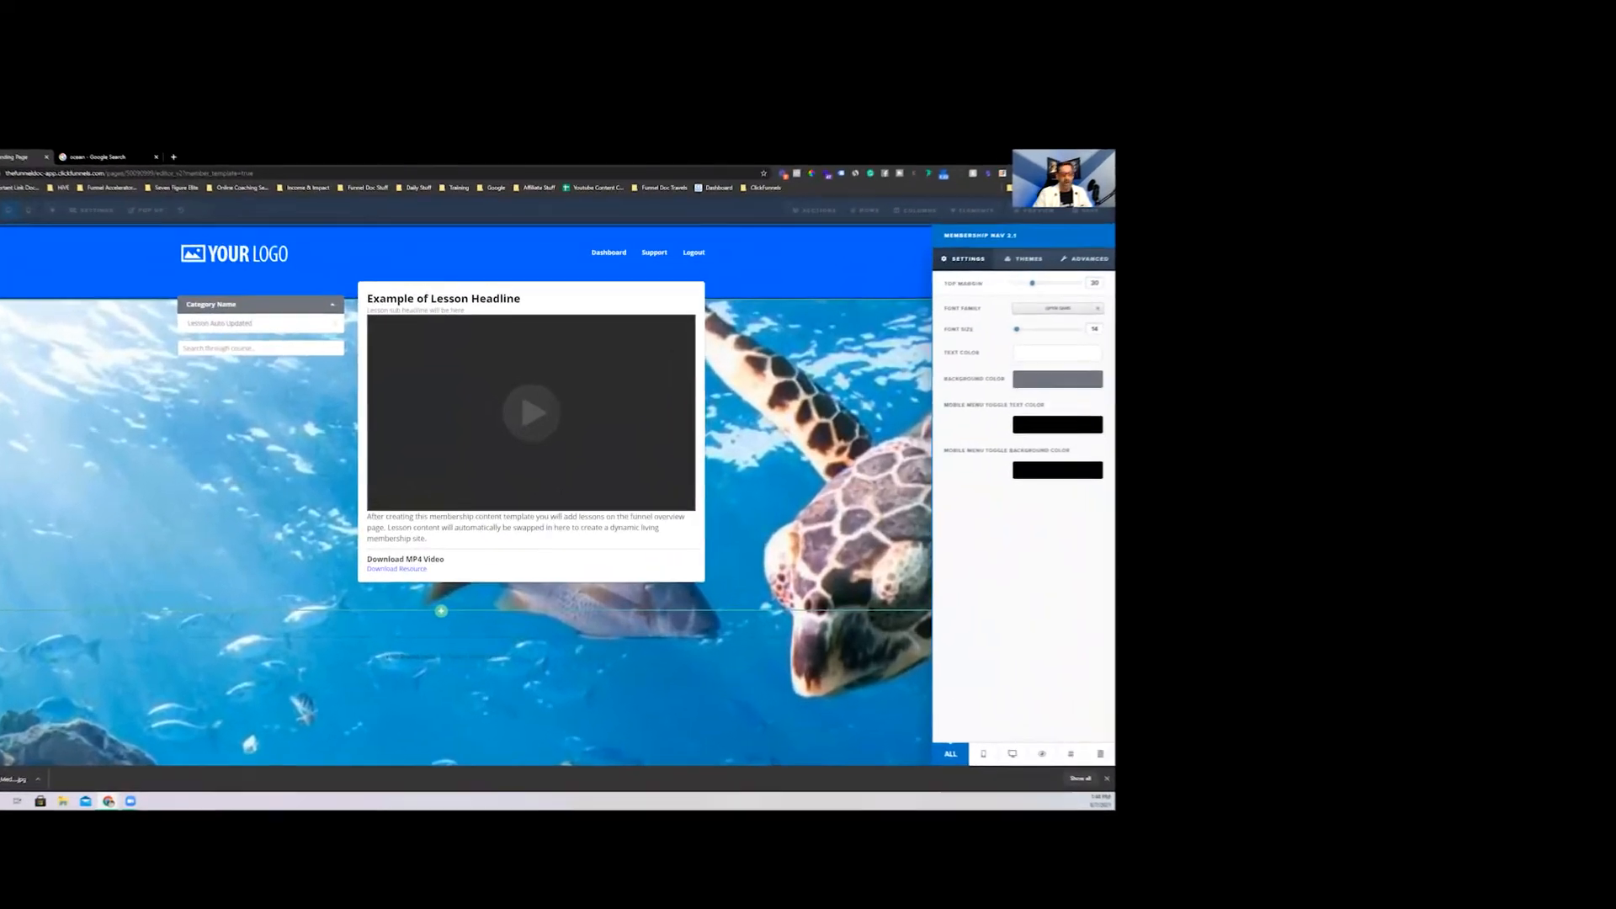
Set the membership navigation's category bar to a white #ffffff background with dark blue text
click(1053, 387)
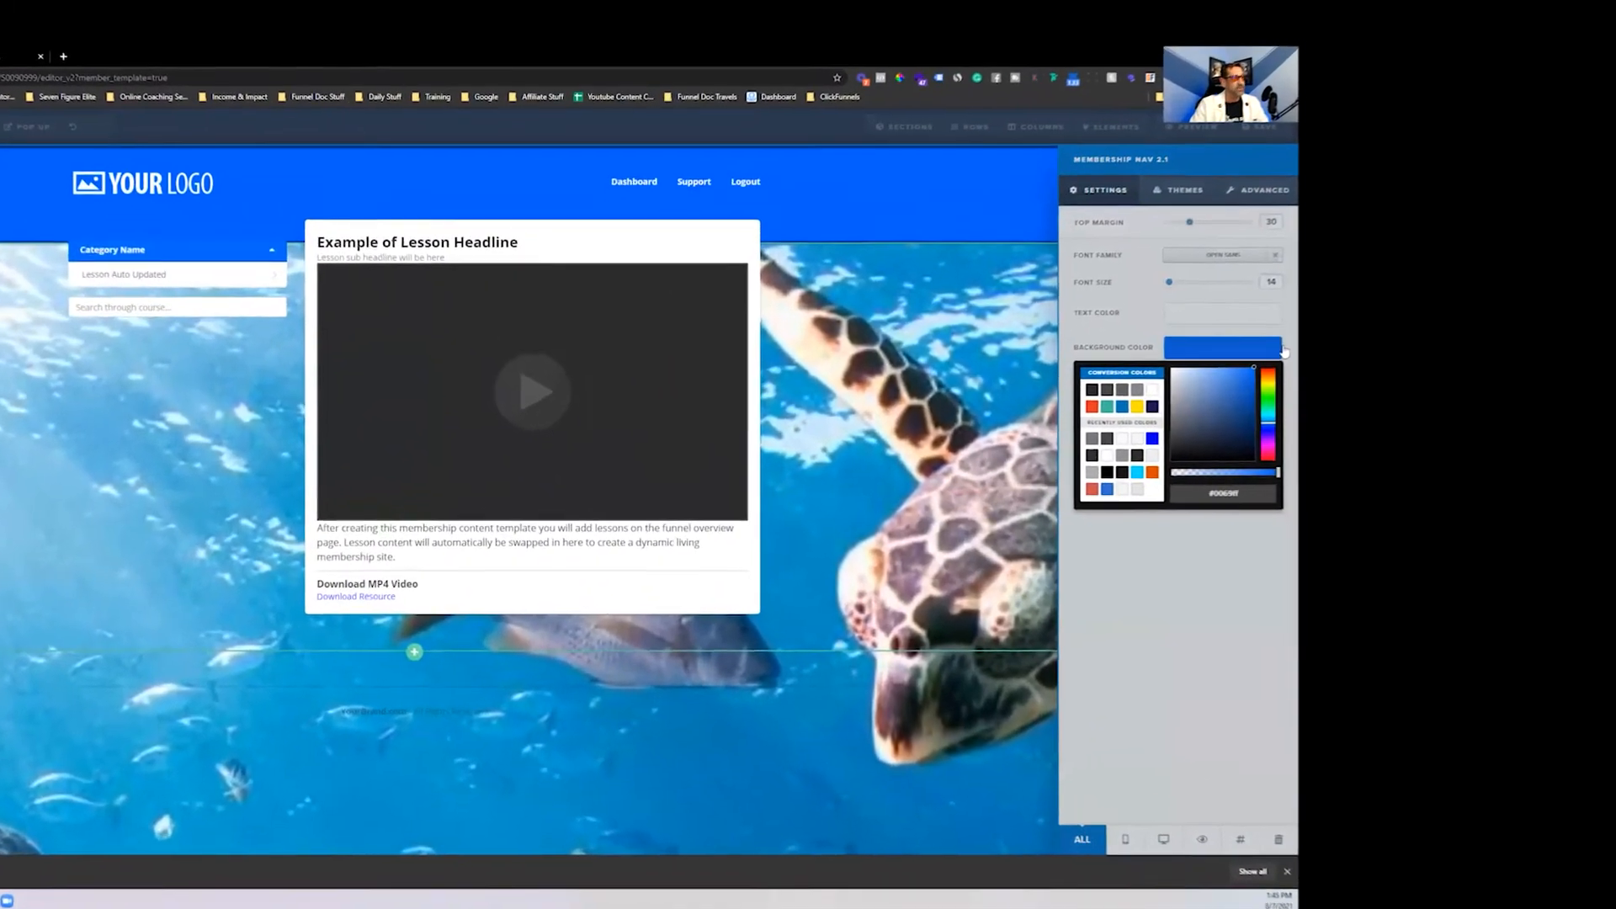
click(1117, 394)
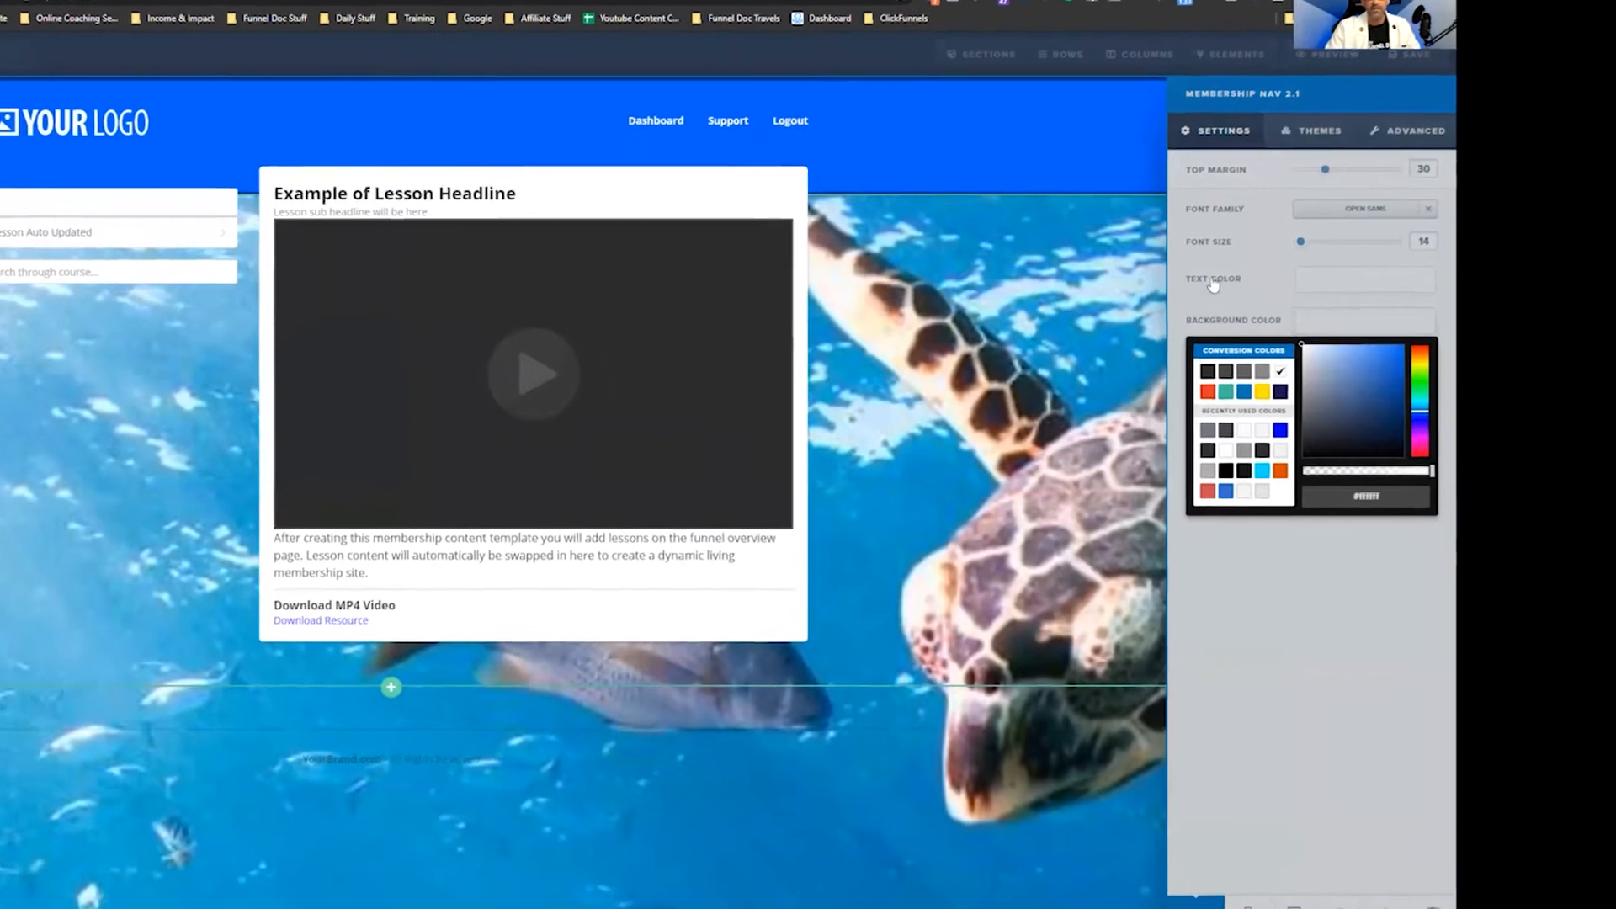
click(1186, 293)
click(1348, 289)
click(1506, 369)
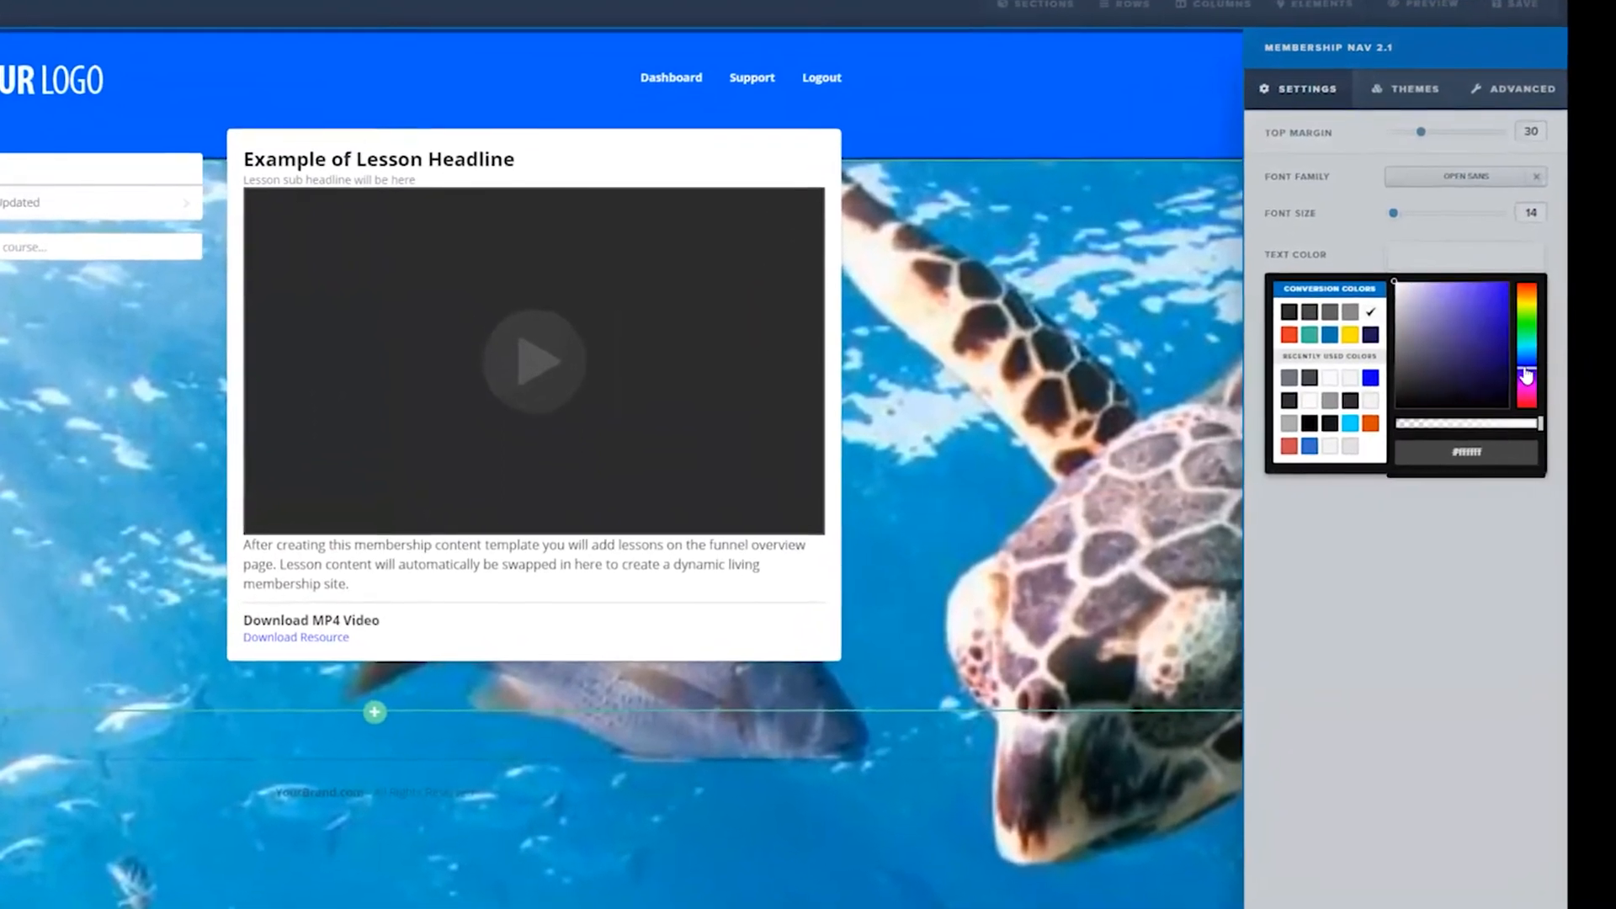
click(1472, 334)
click(994, 291)
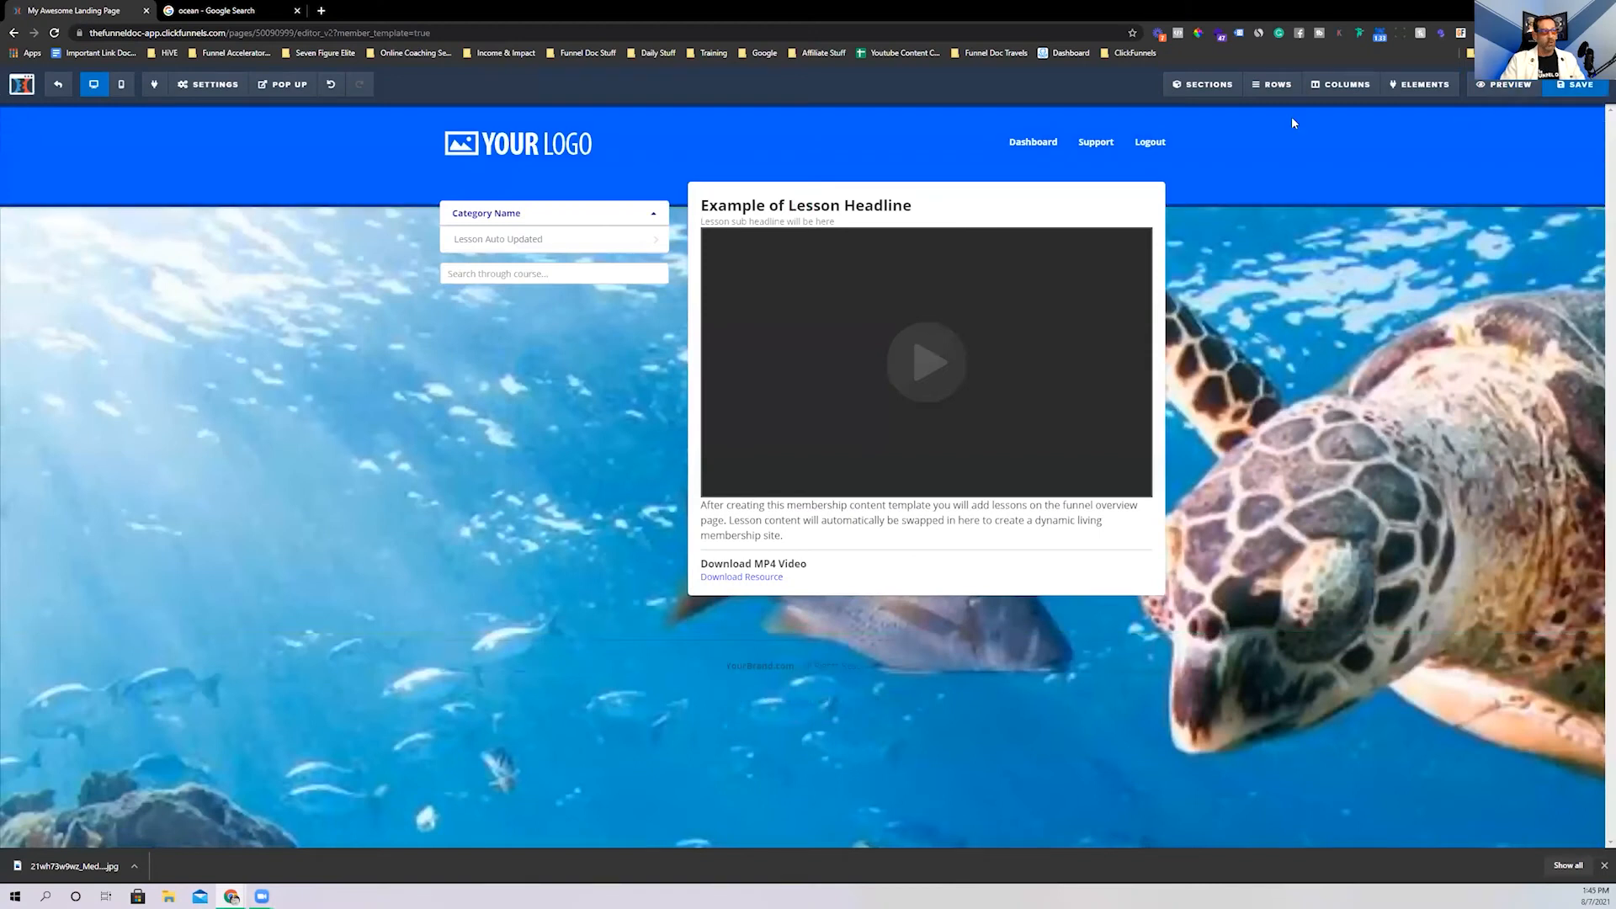
Replace the YOUR LOGO placeholder in the header with the blue and orange gears image from the image library
click(602, 145)
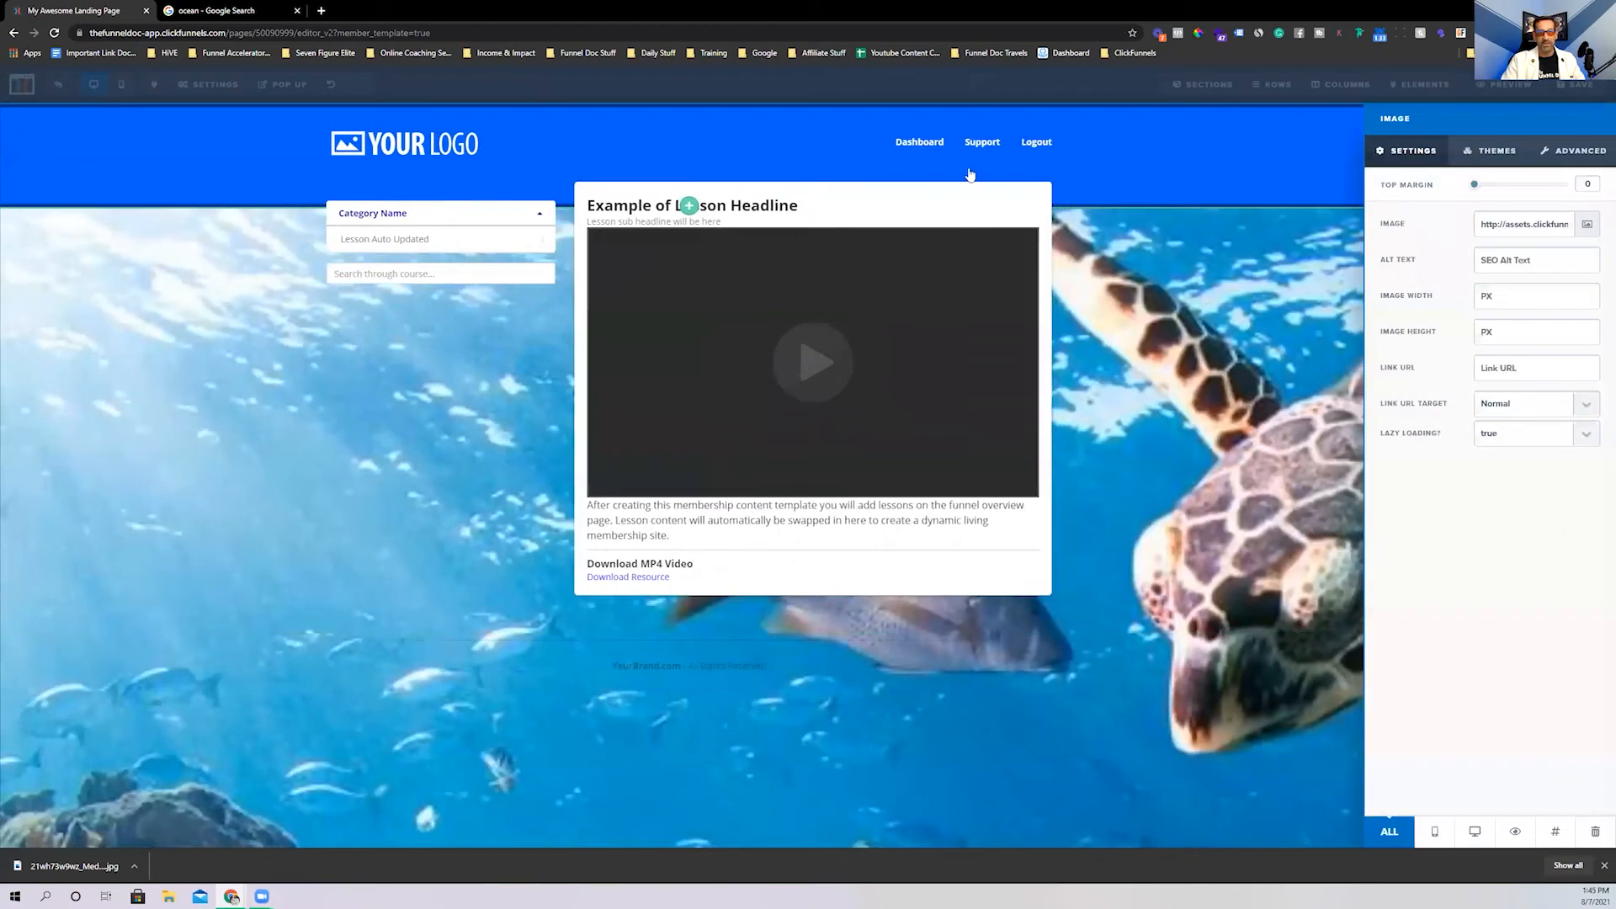
click(1586, 223)
click(391, 463)
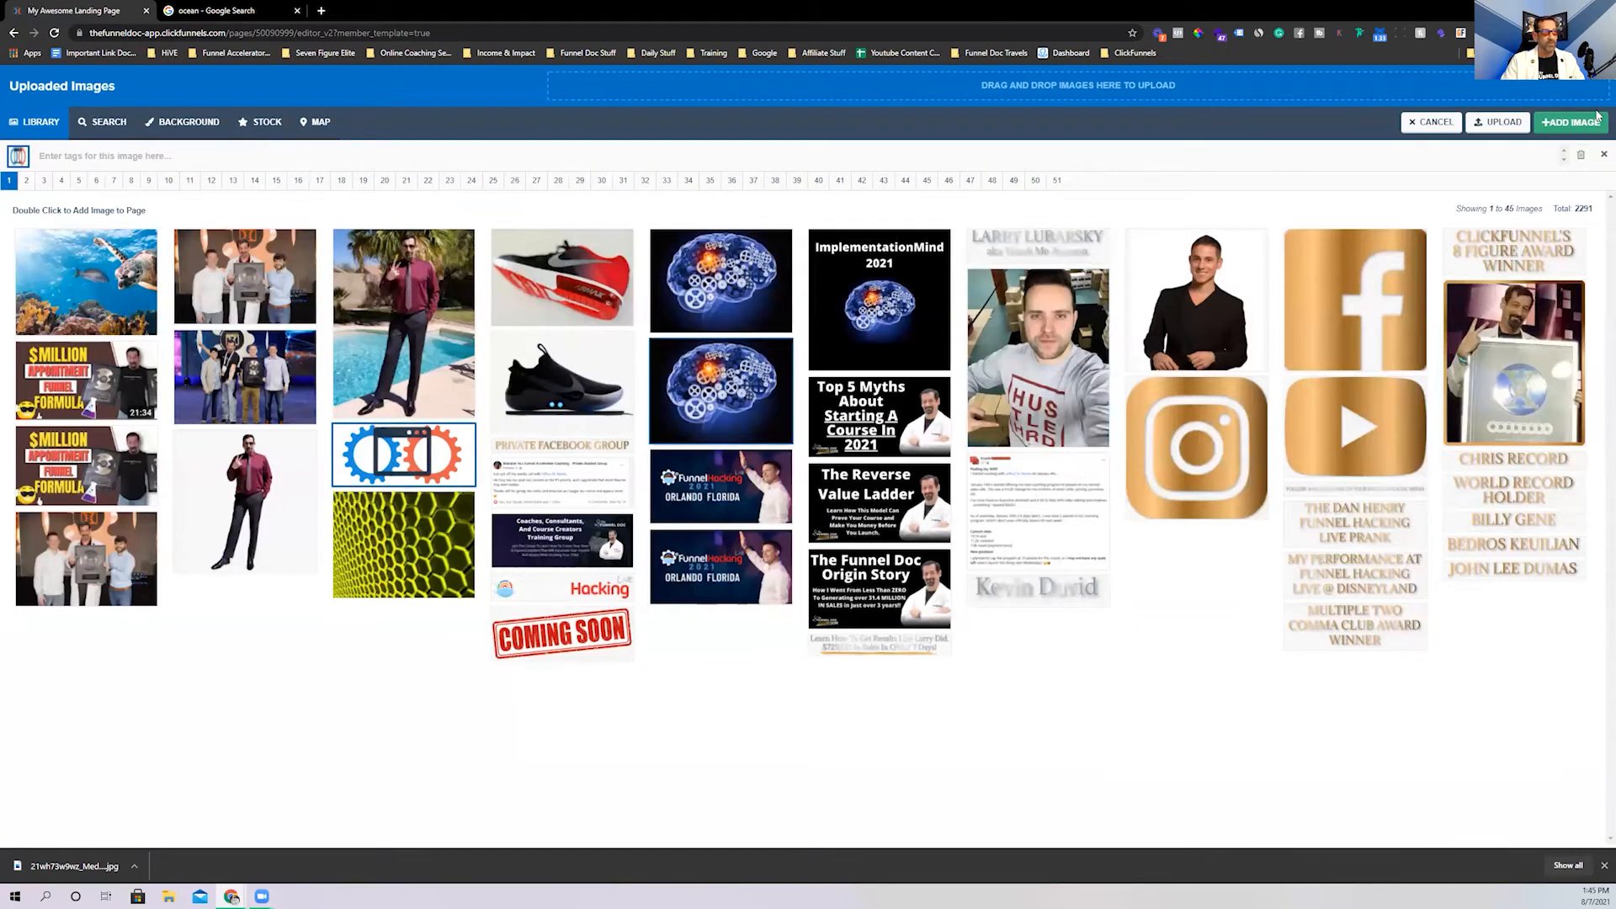
click(1570, 122)
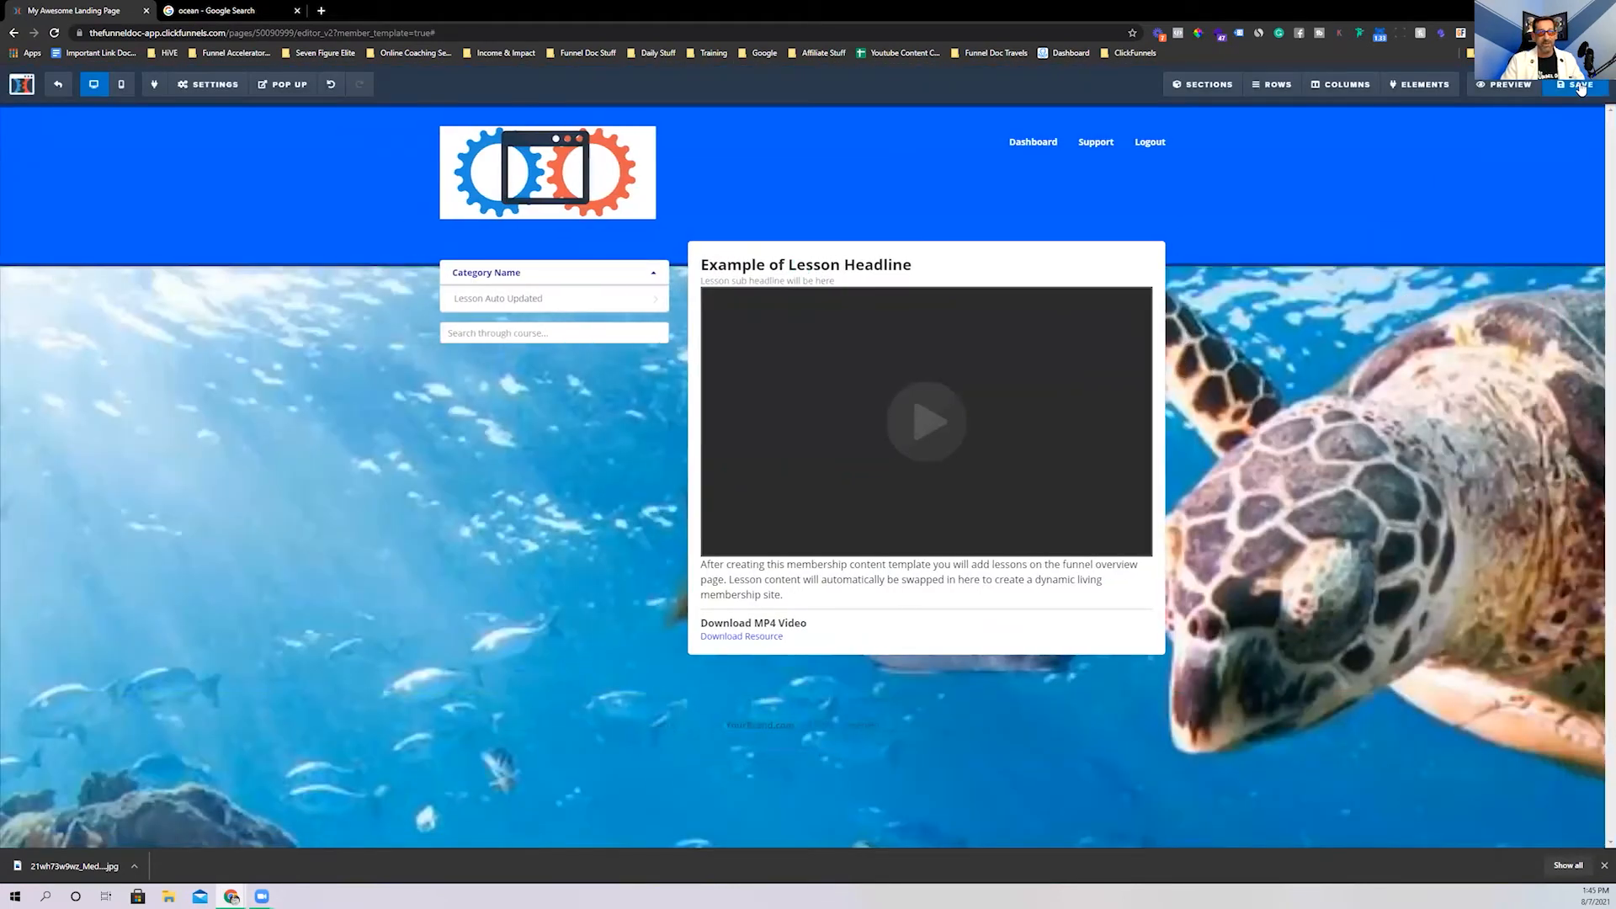
Save the Membership Area page, setting its SEO page title to YOUR COURSE
click(1580, 87)
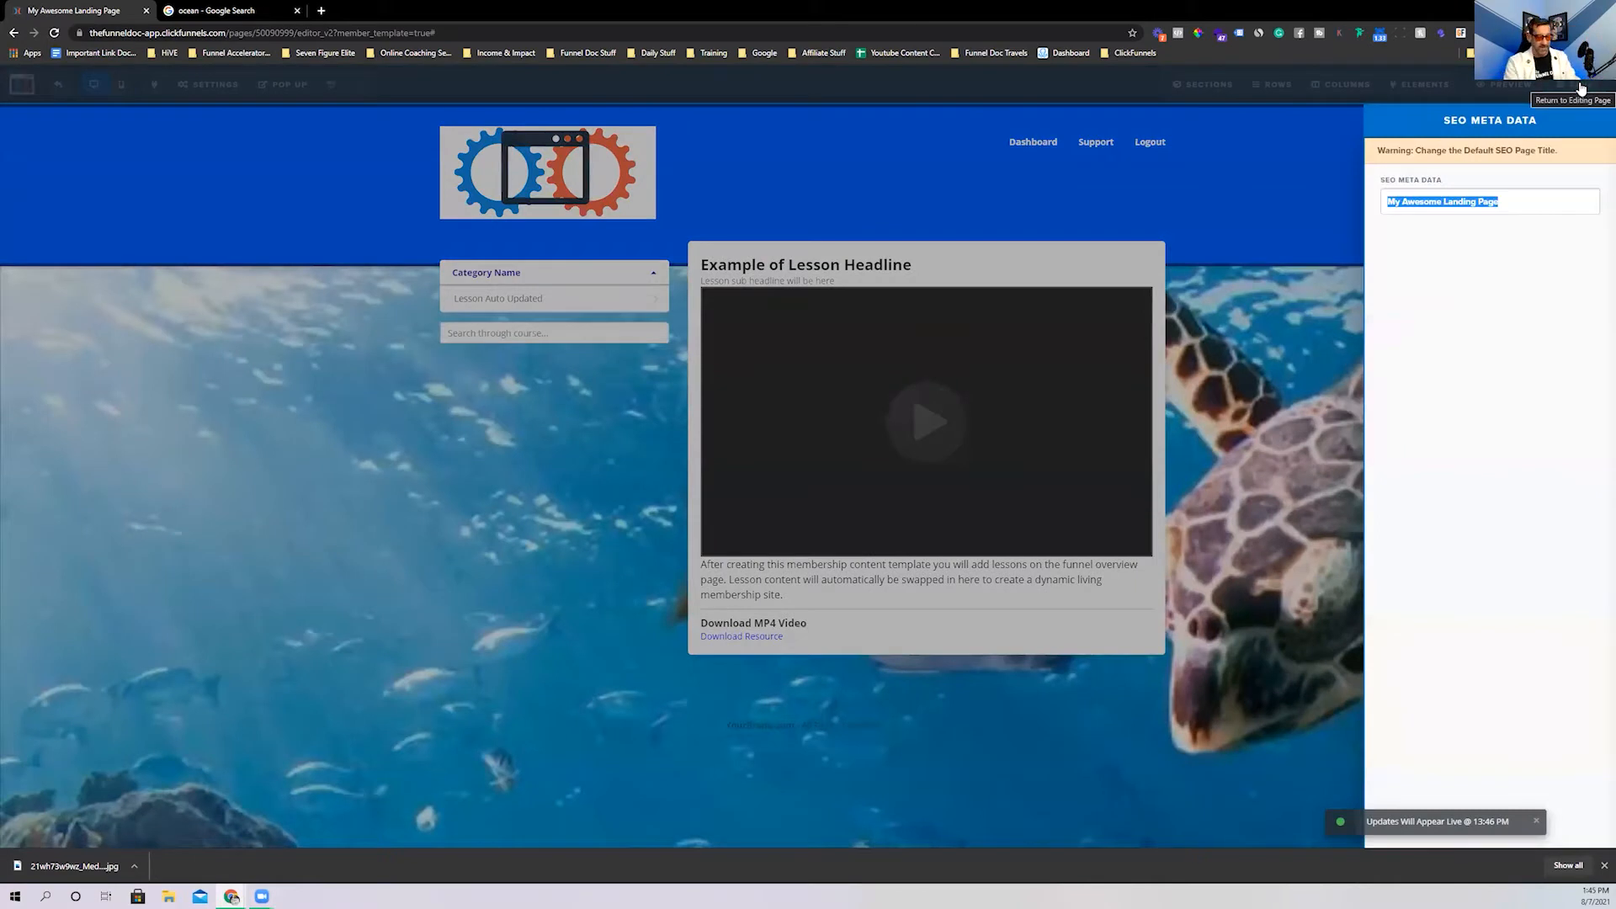
text(YOUR COURSE)
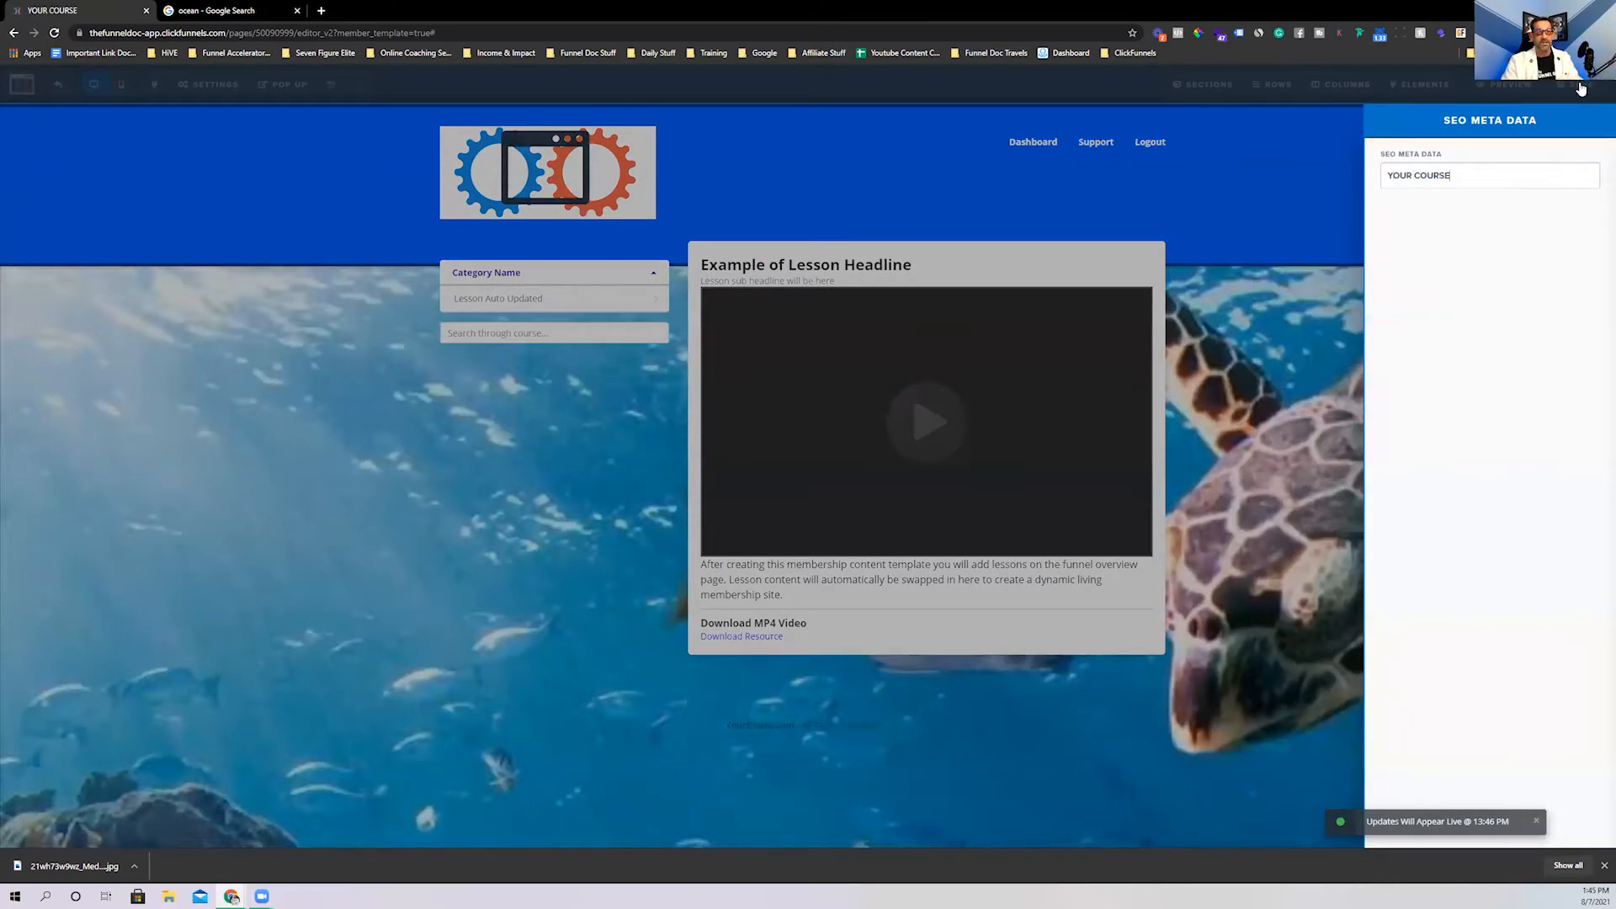
click(1290, 347)
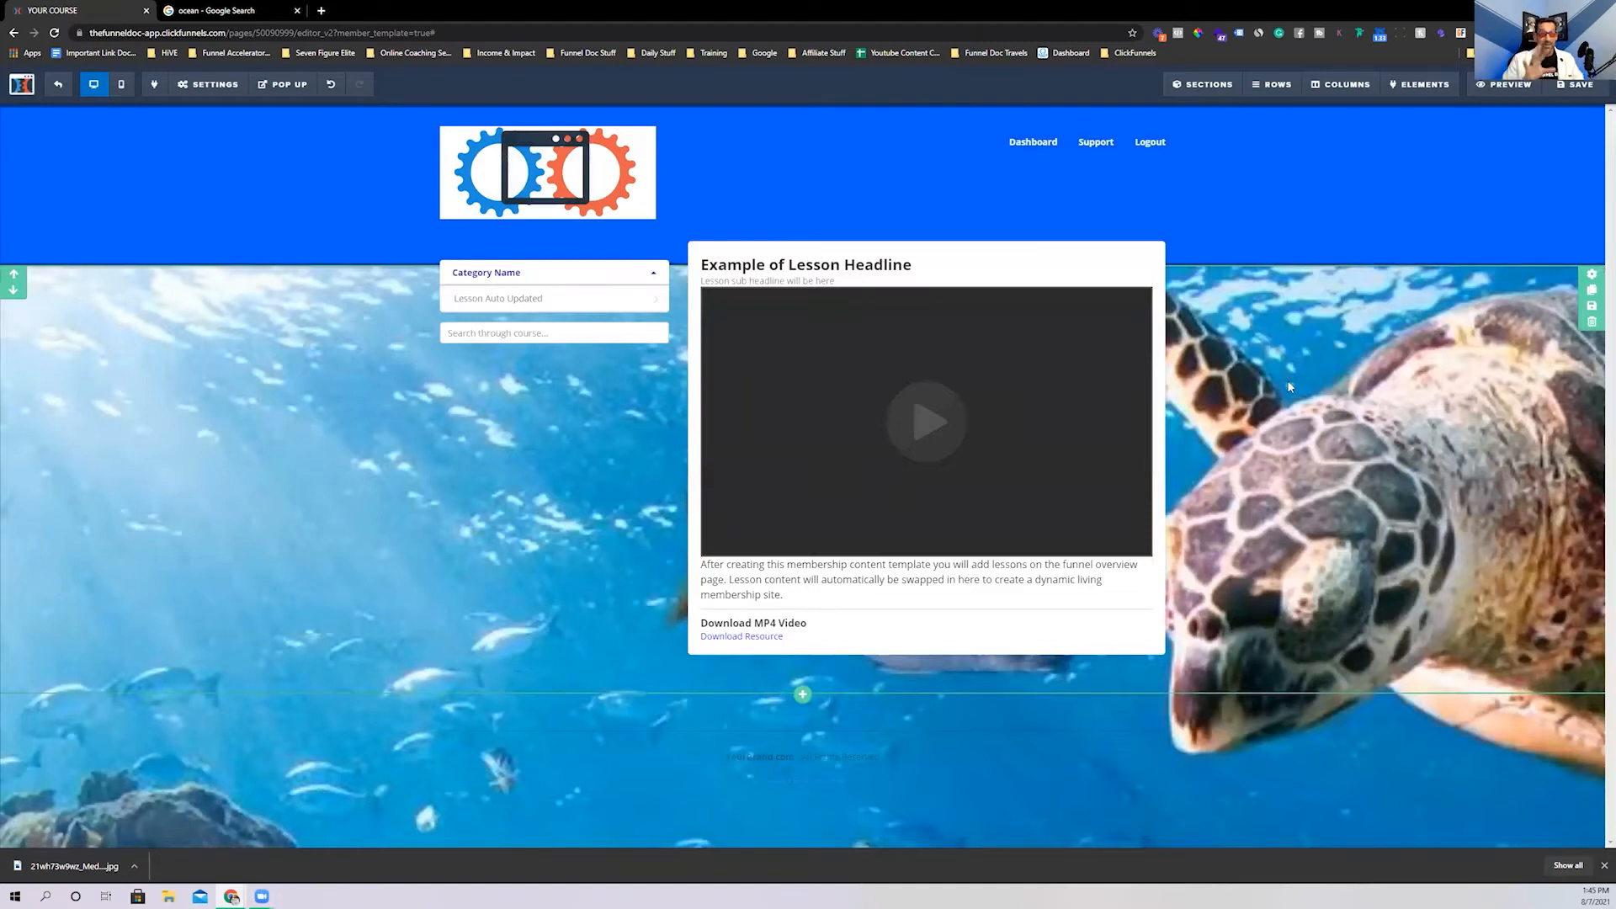
right_click(1592, 95)
click(1577, 88)
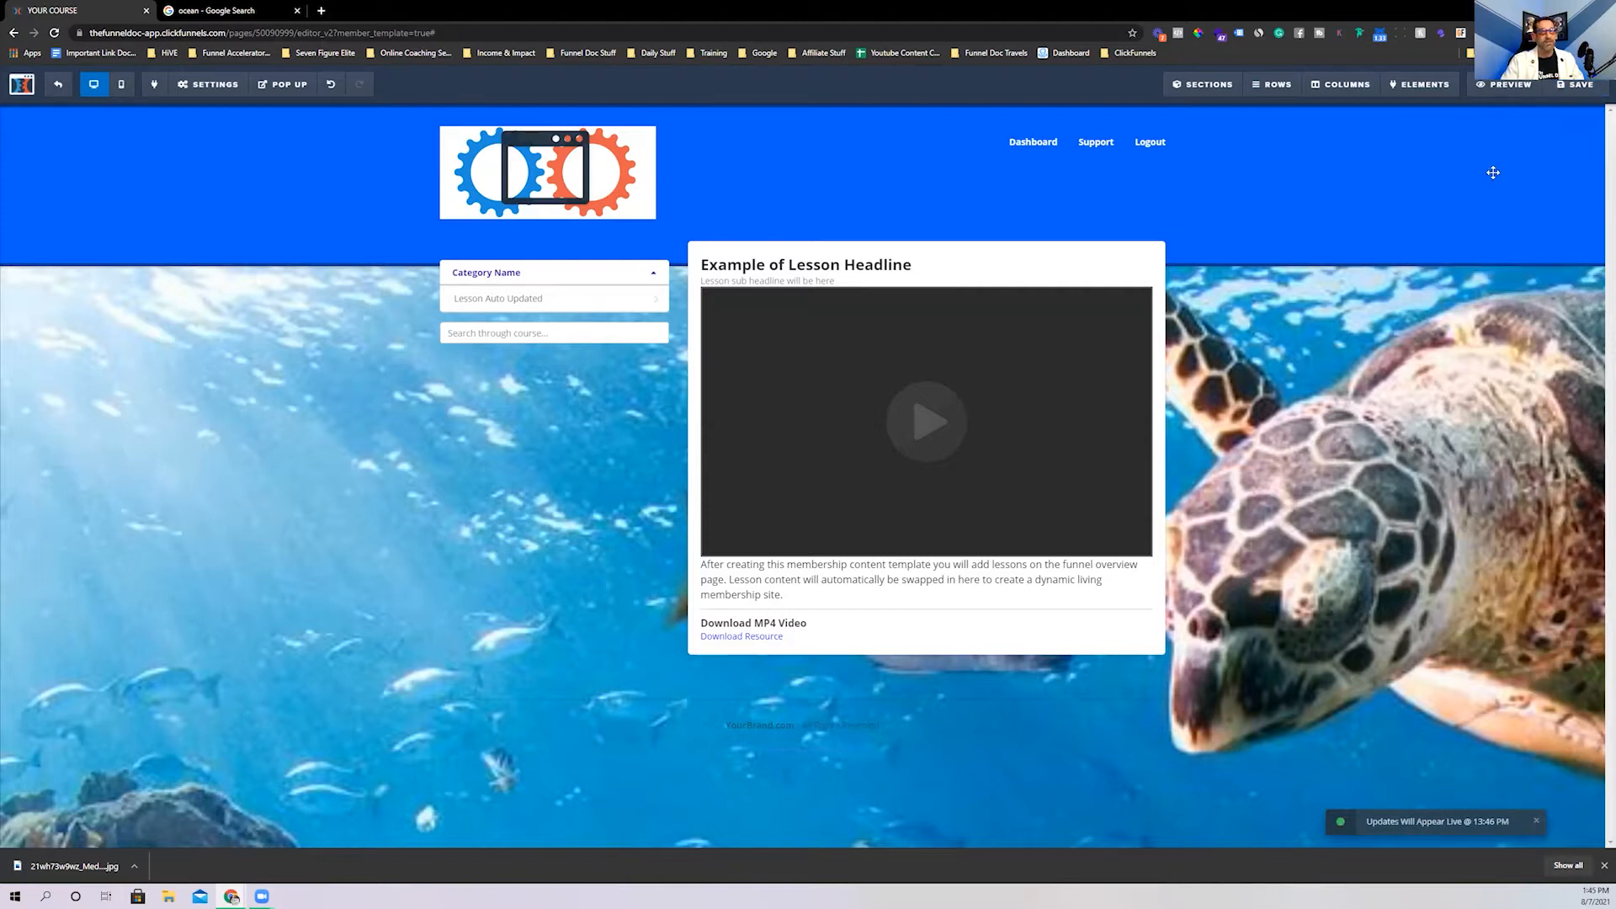
Return to the funnel steps and open the Membership Area's Secret Sign Up URL in a new tab
click(58, 85)
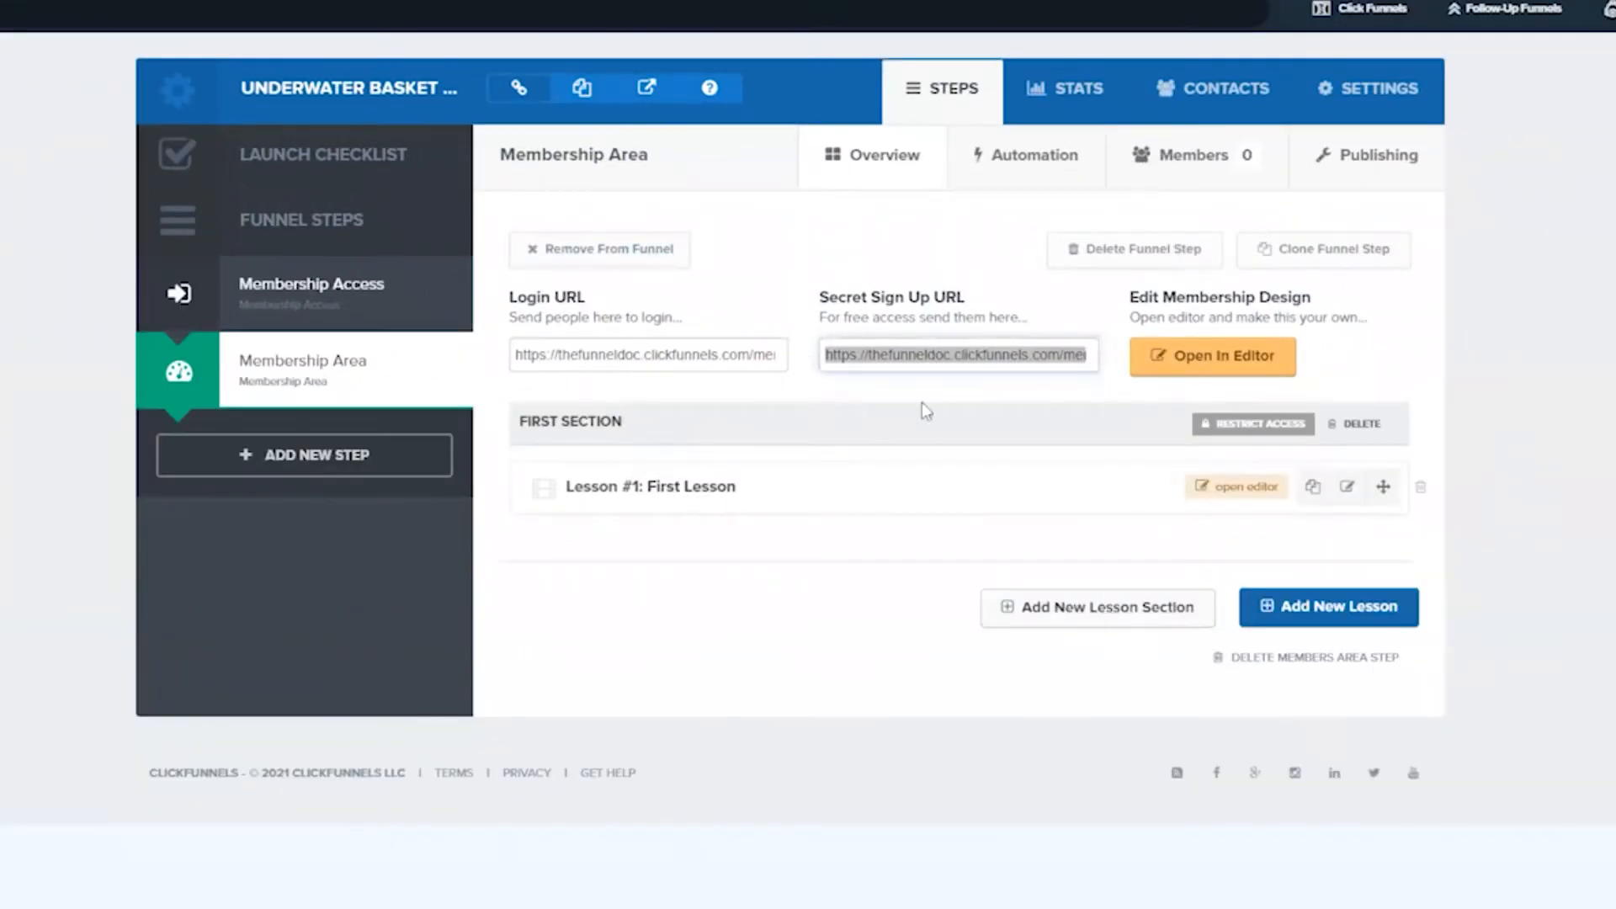
drag(820, 296, 978, 301)
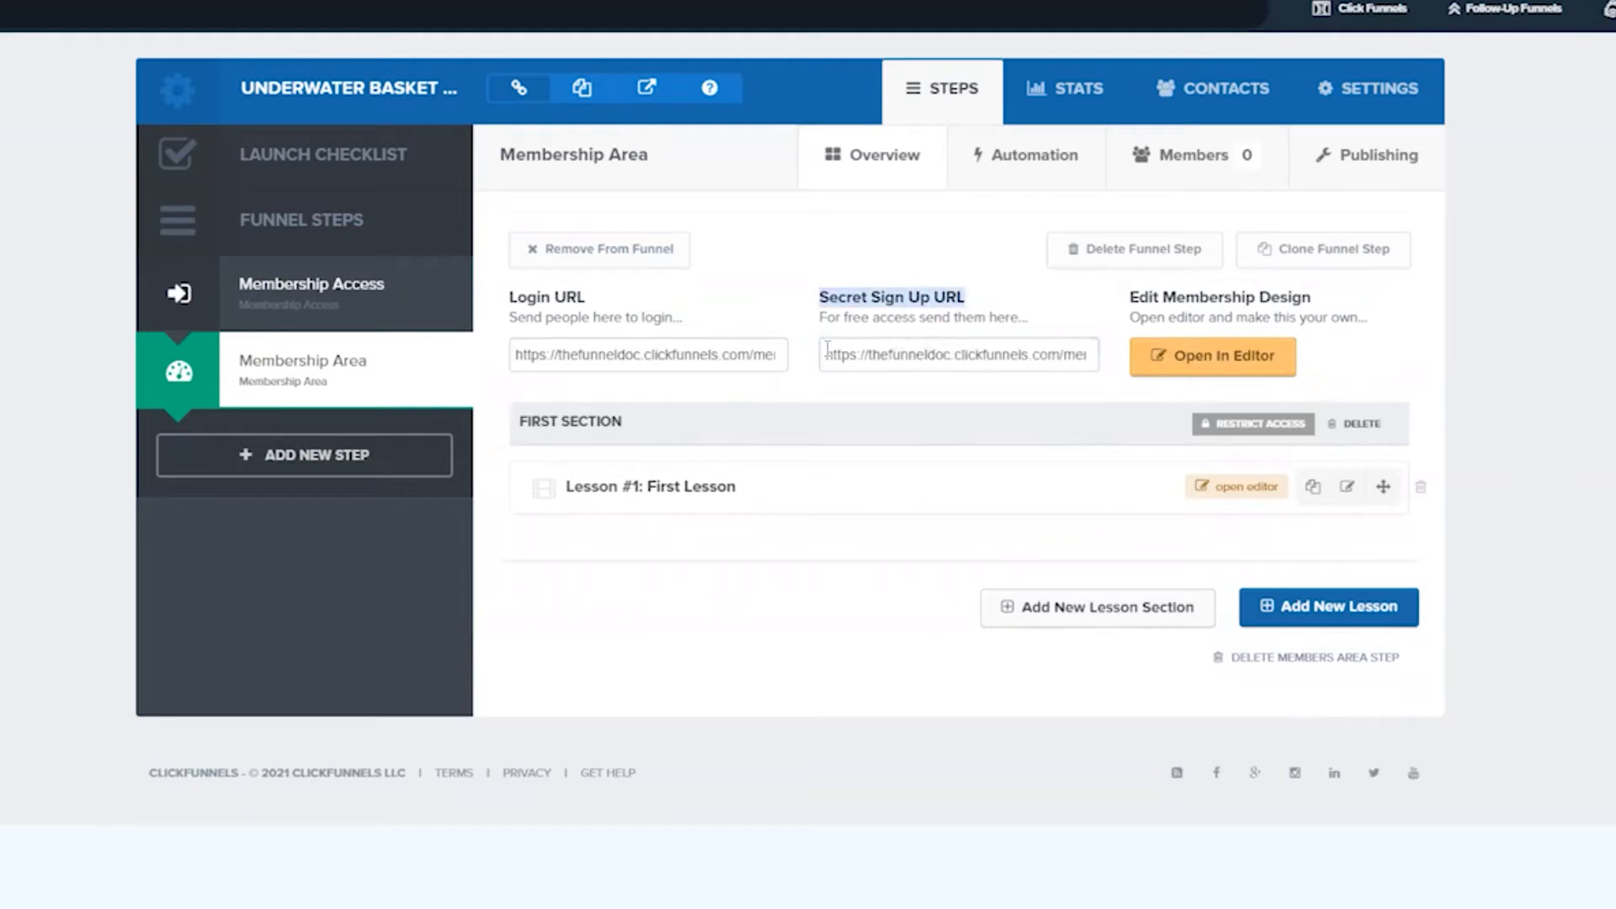
drag(827, 347, 975, 350)
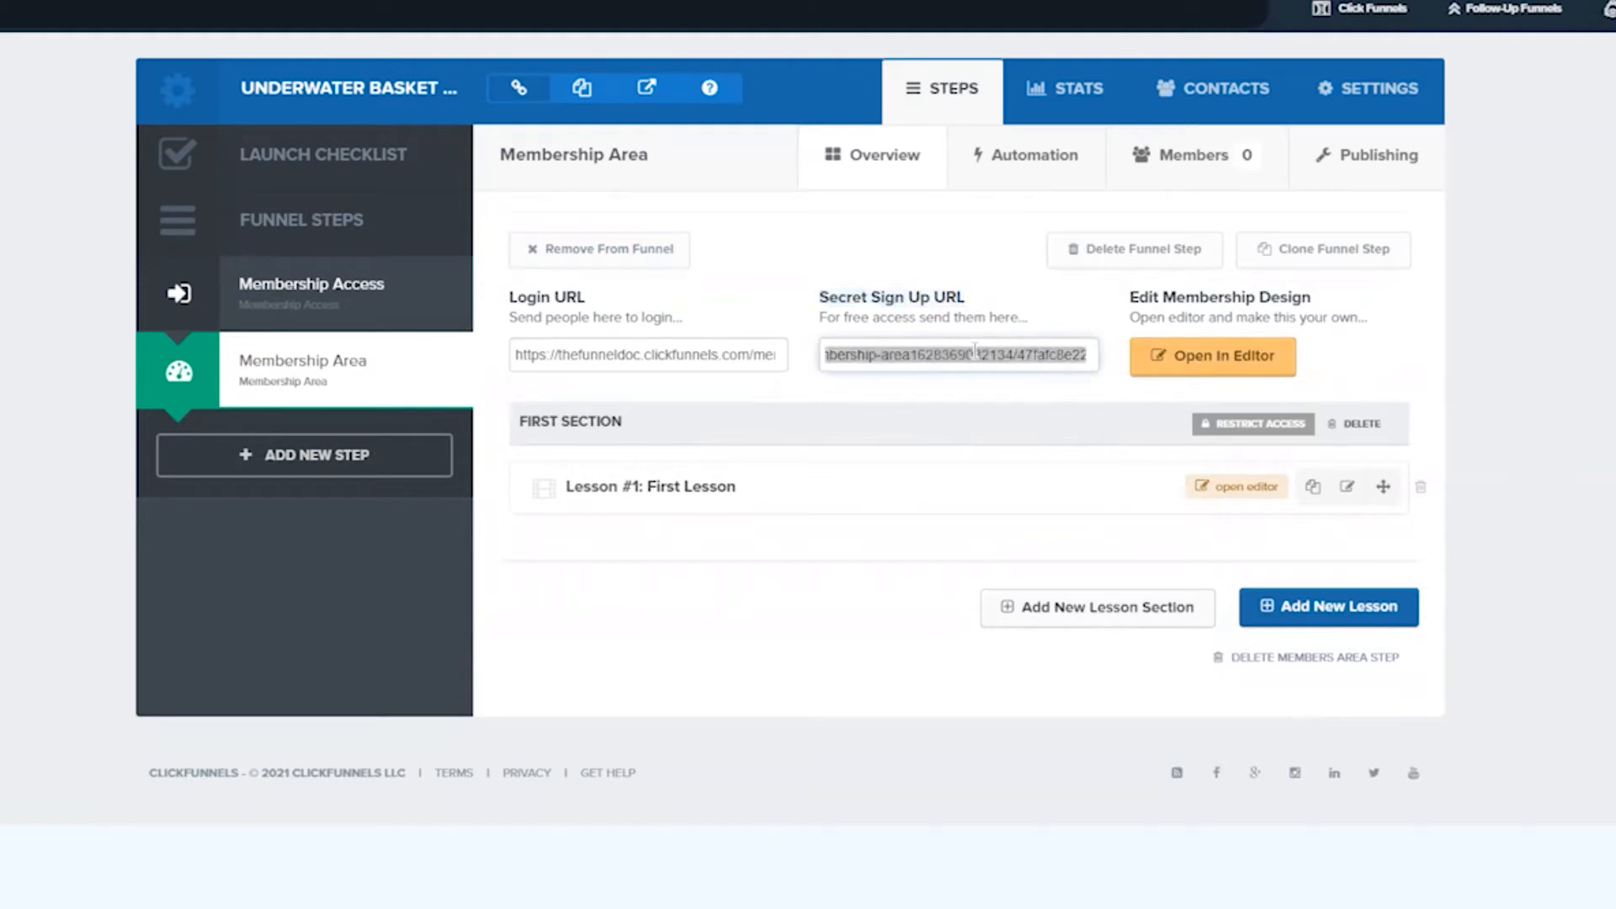
right_click(974, 357)
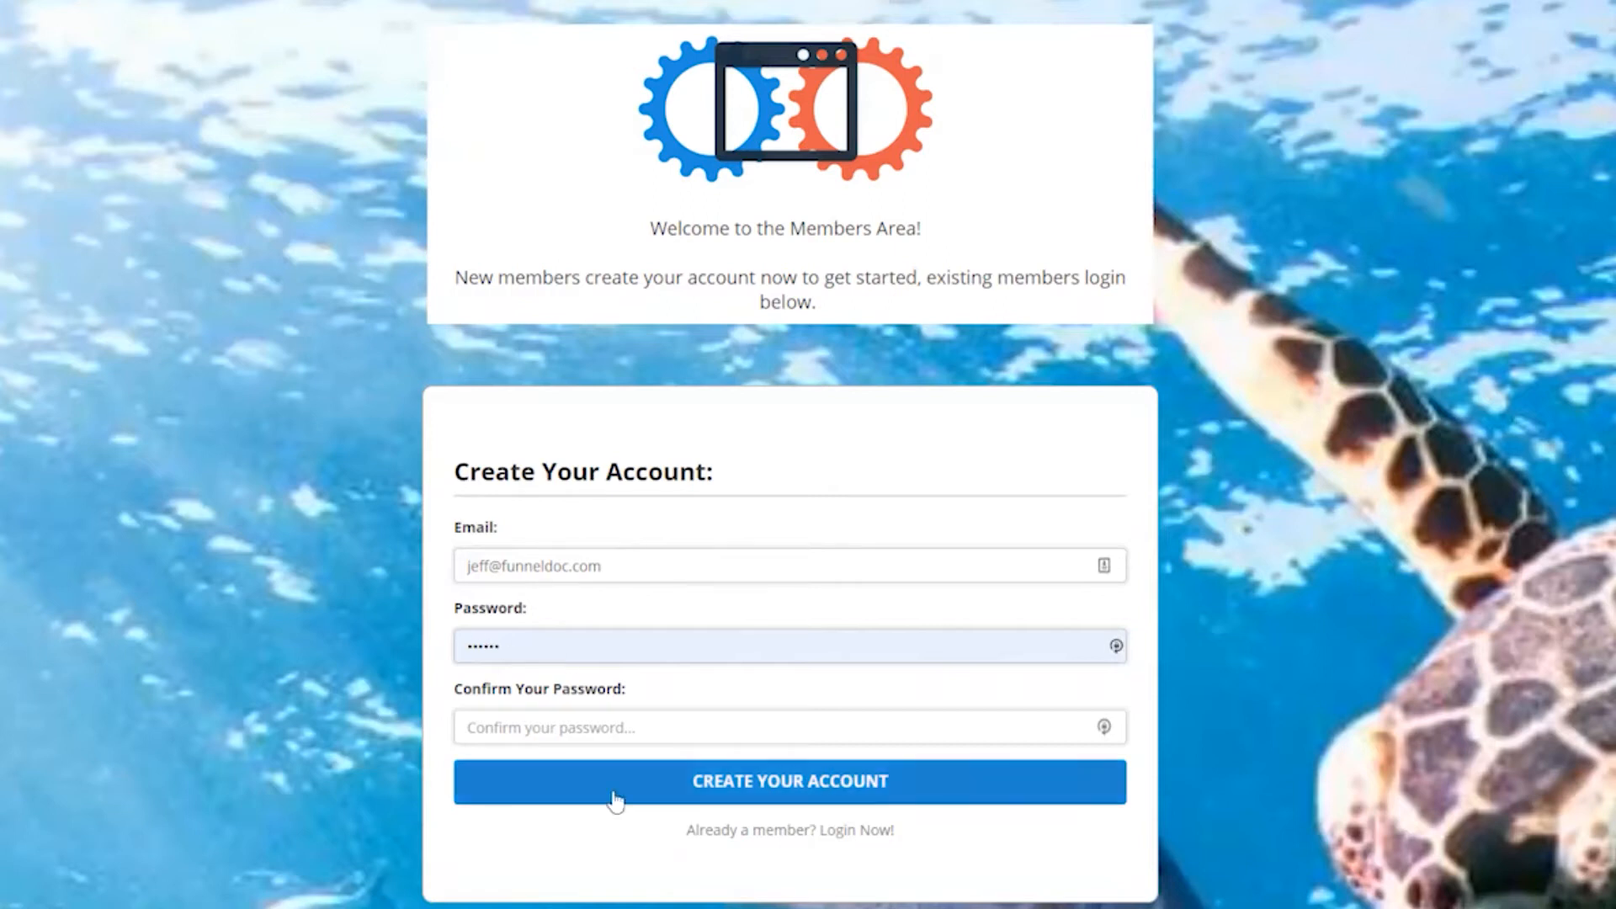
Re-enter the account password, fill in its confirmation and create the member account
click(573, 723)
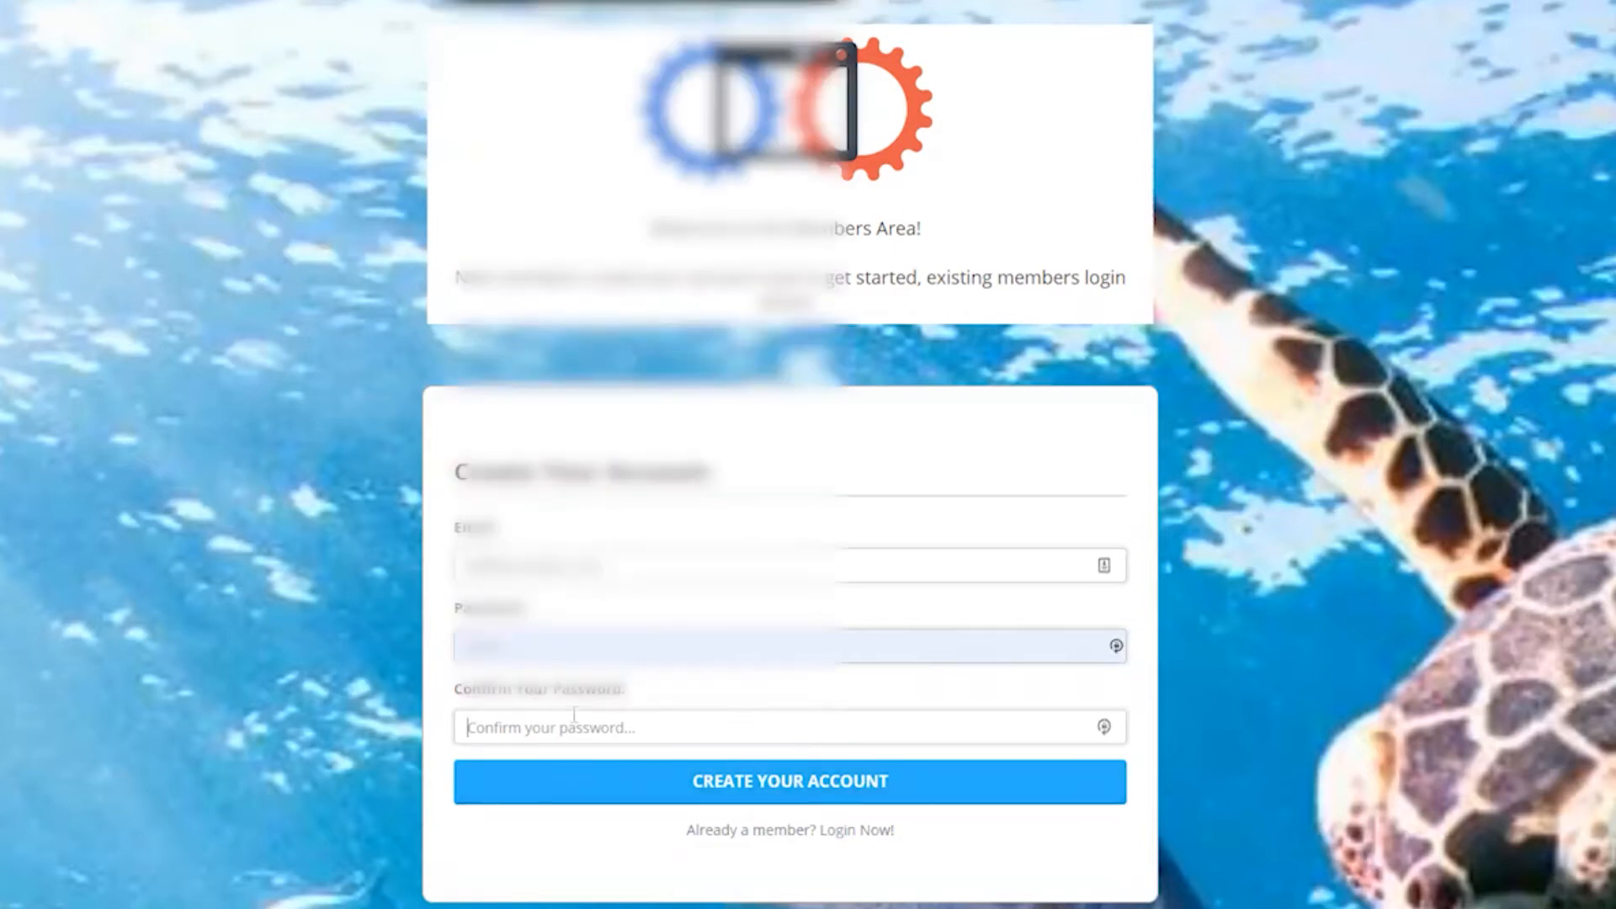
drag(892, 645, 391, 642)
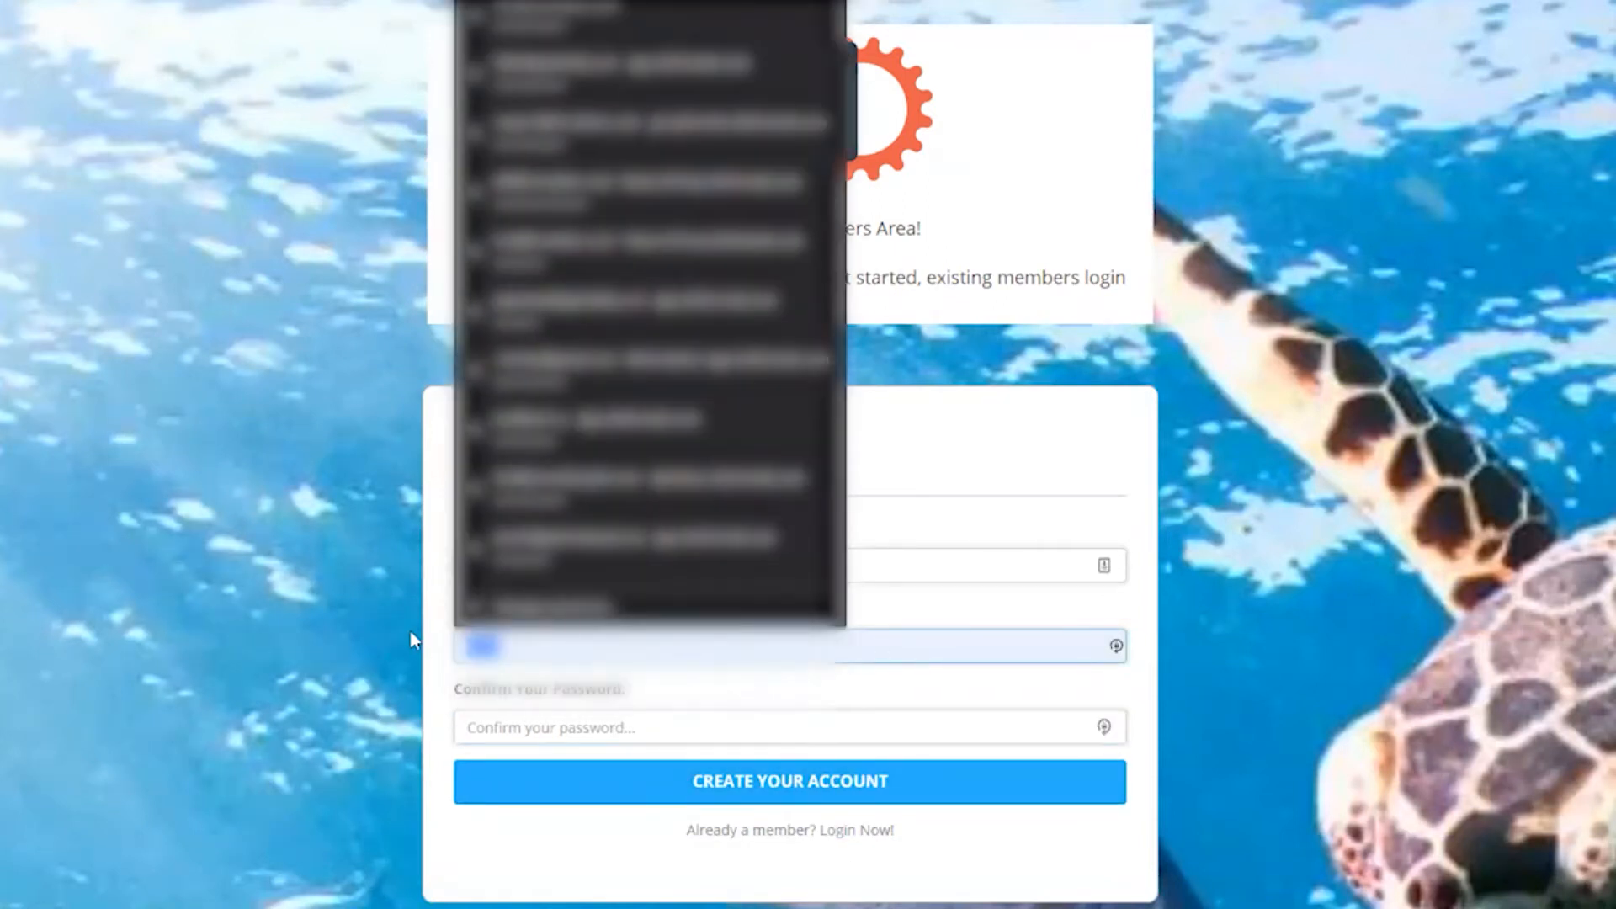
key(BackSpace)
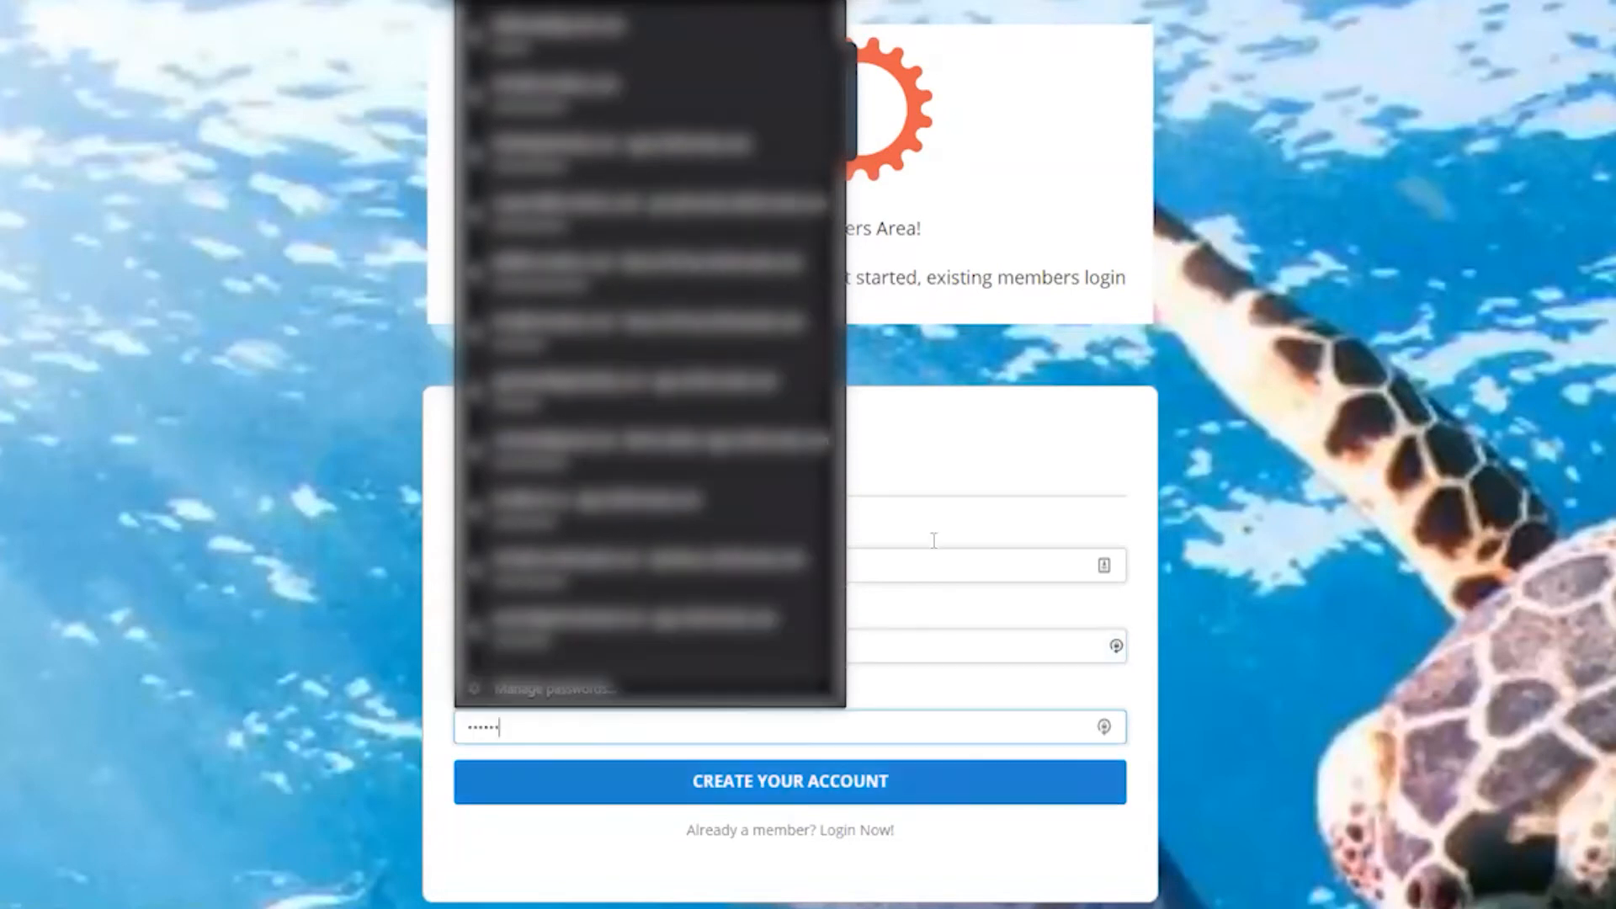
click(896, 460)
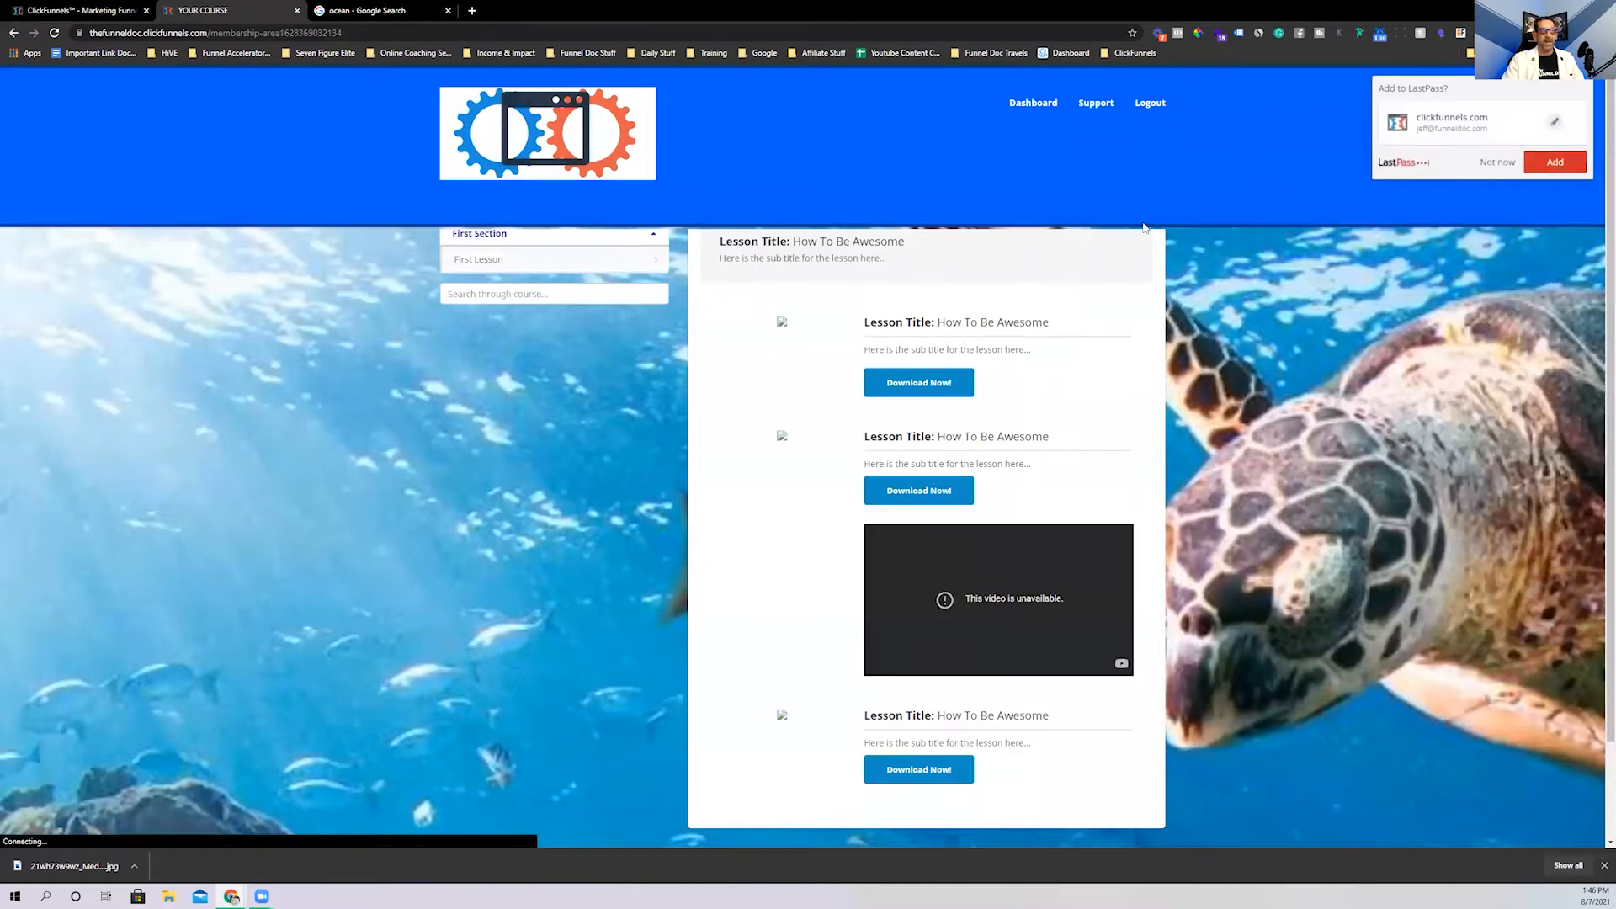
Reopen the Membership Area page in the editor and set the spacing above the lesson content row to 20
click(23, 7)
click(1080, 301)
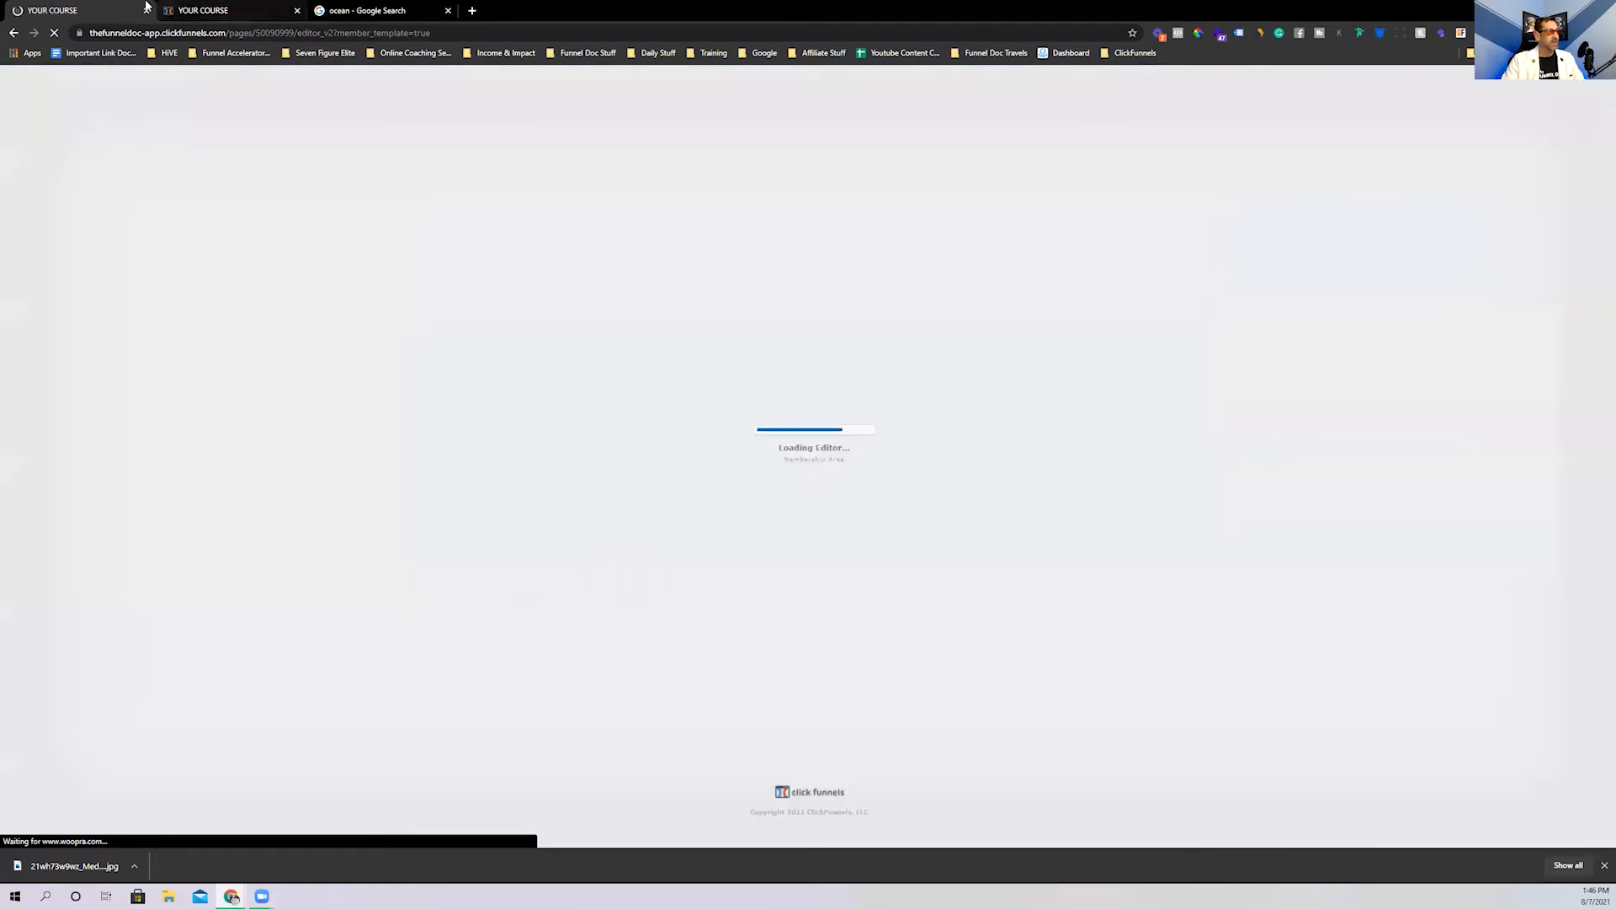
click(247, 5)
click(105, 5)
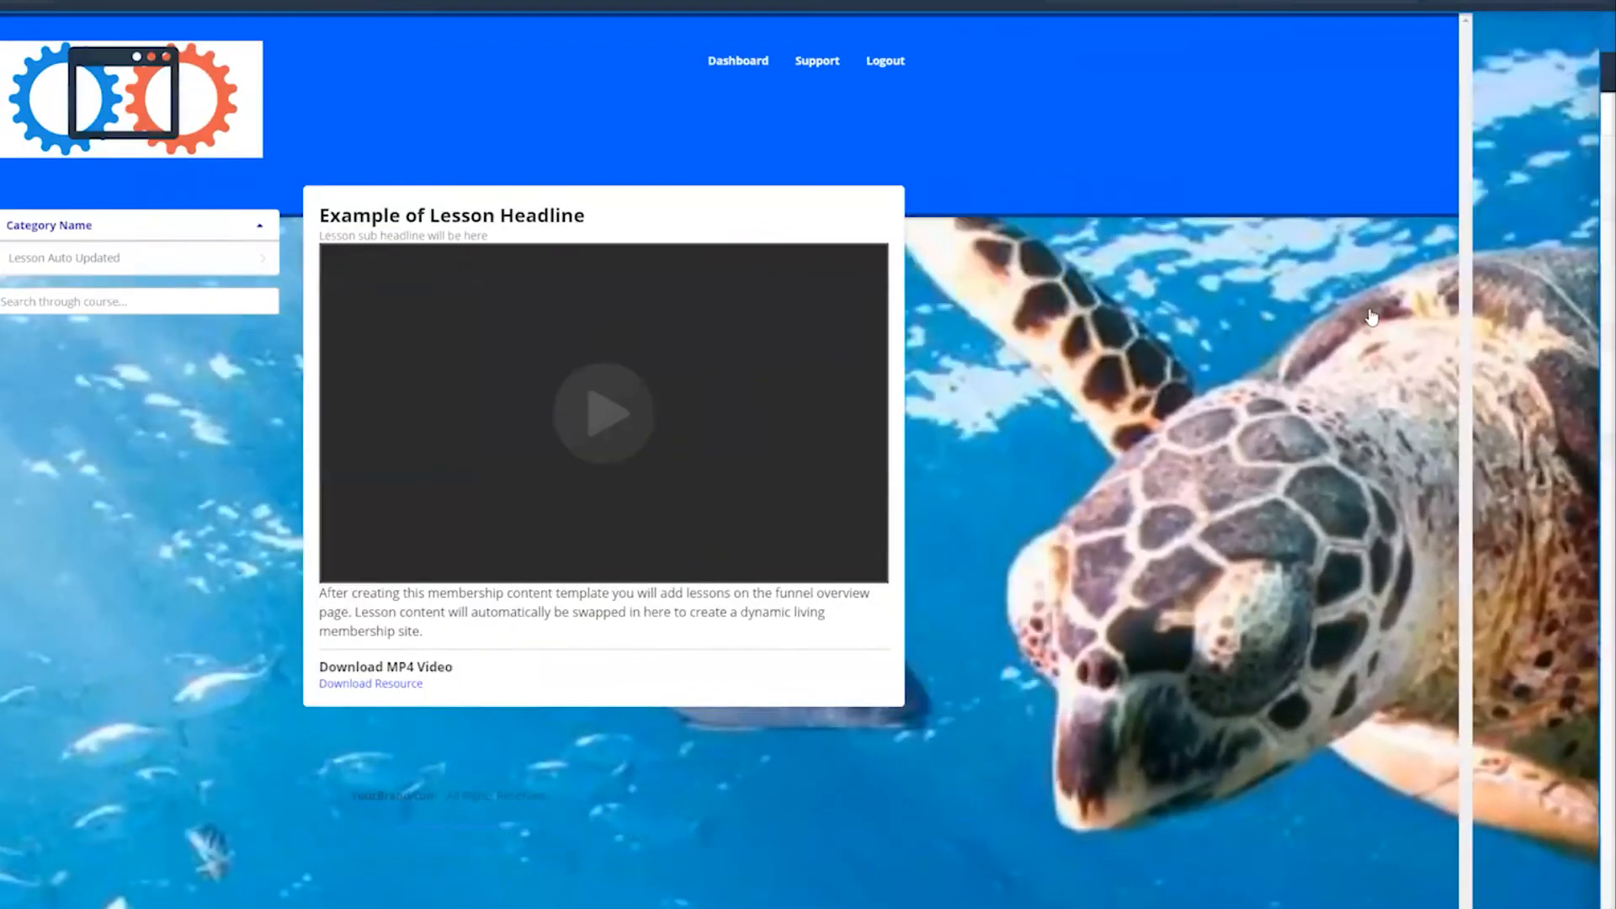
click(1370, 316)
double_click(1577, 113)
text(20)
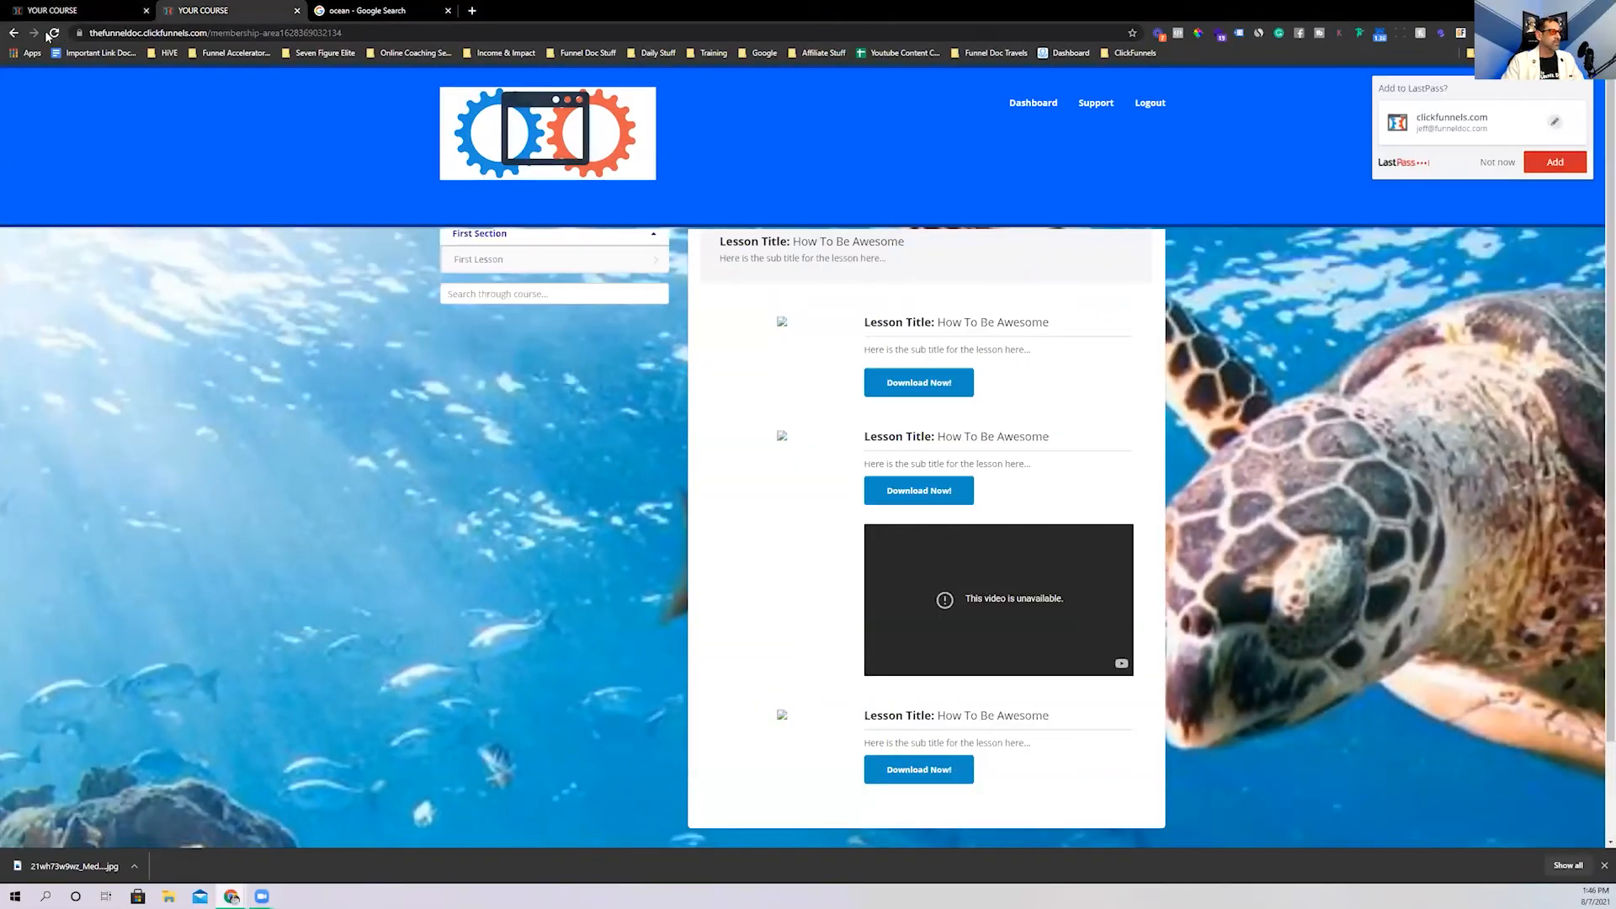
Reload the live membership page to check the spacing, save the page in the editor and return to the funnel steps
click(51, 34)
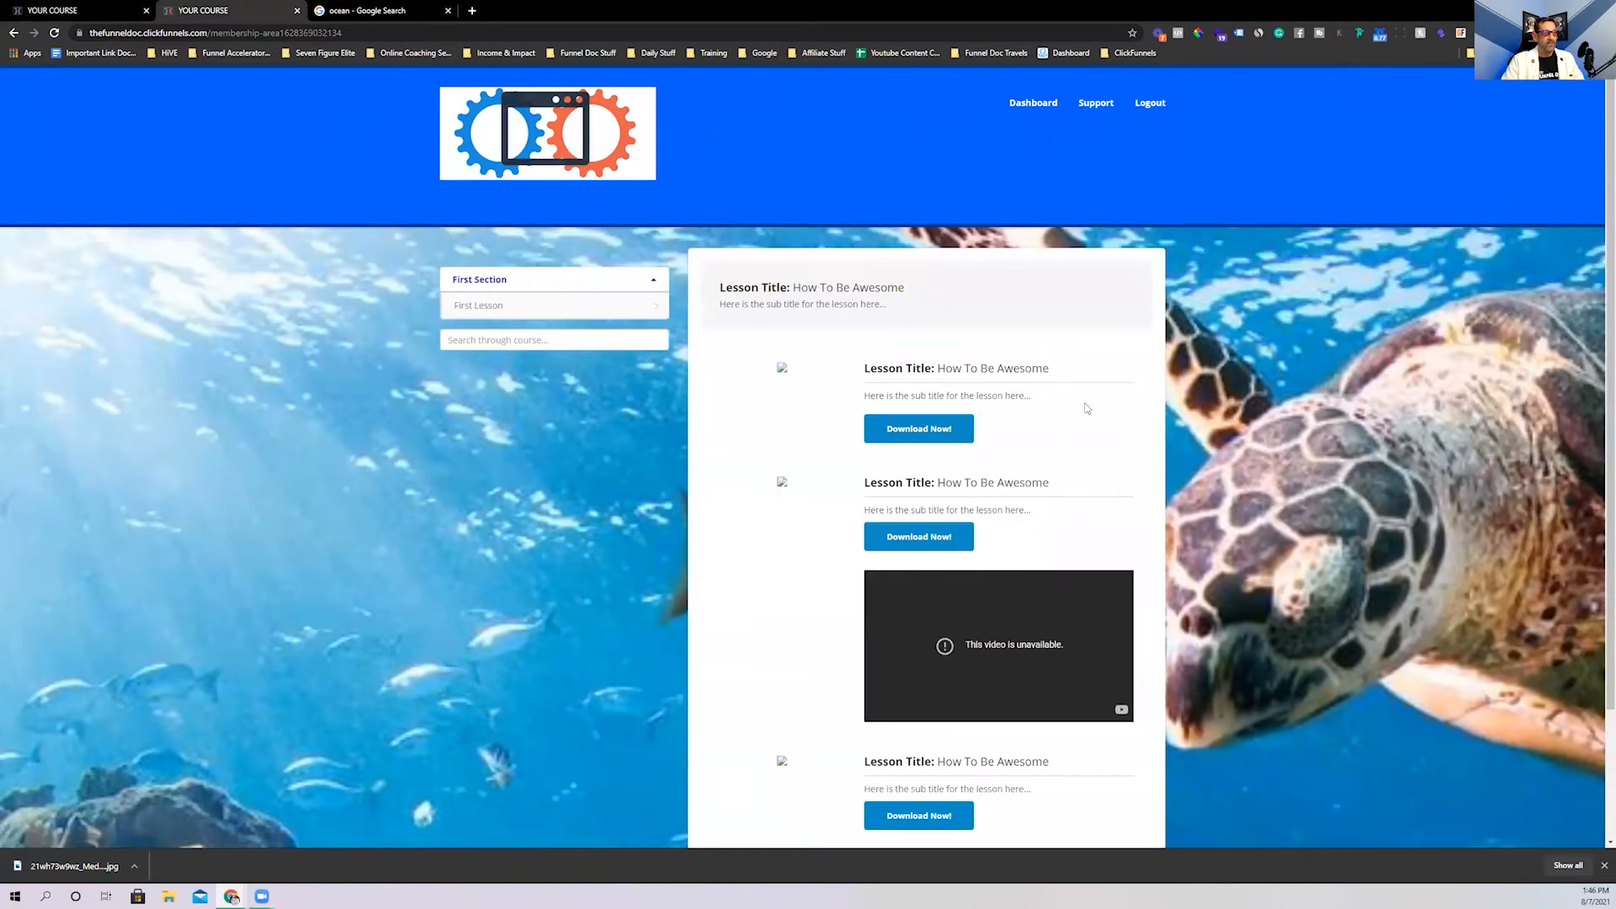
click(23, 6)
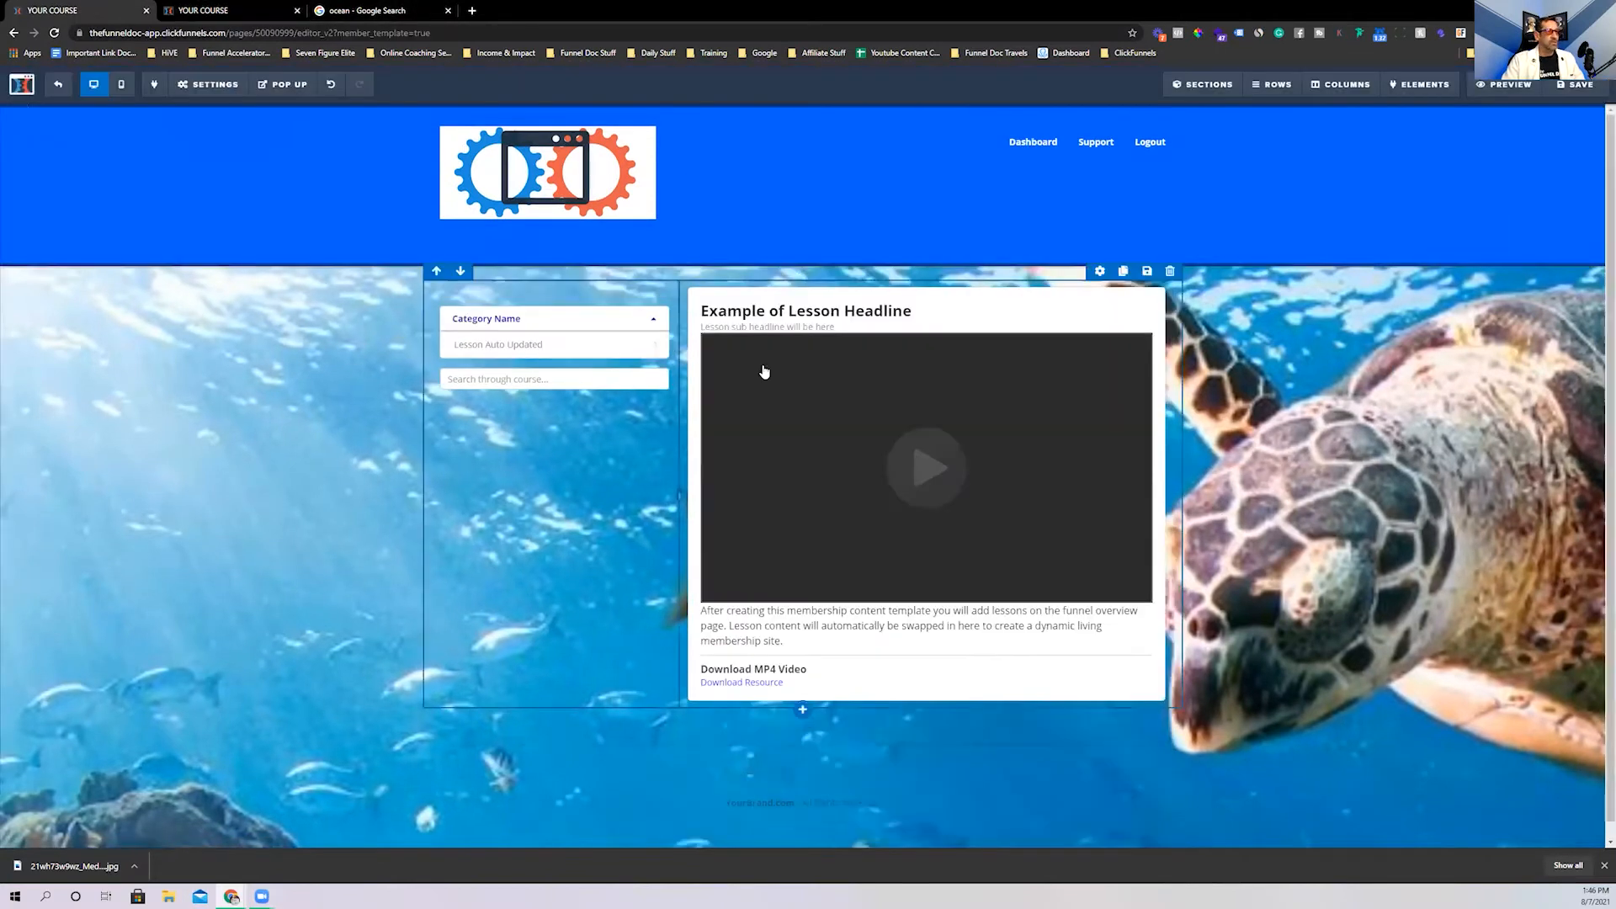
click(1559, 84)
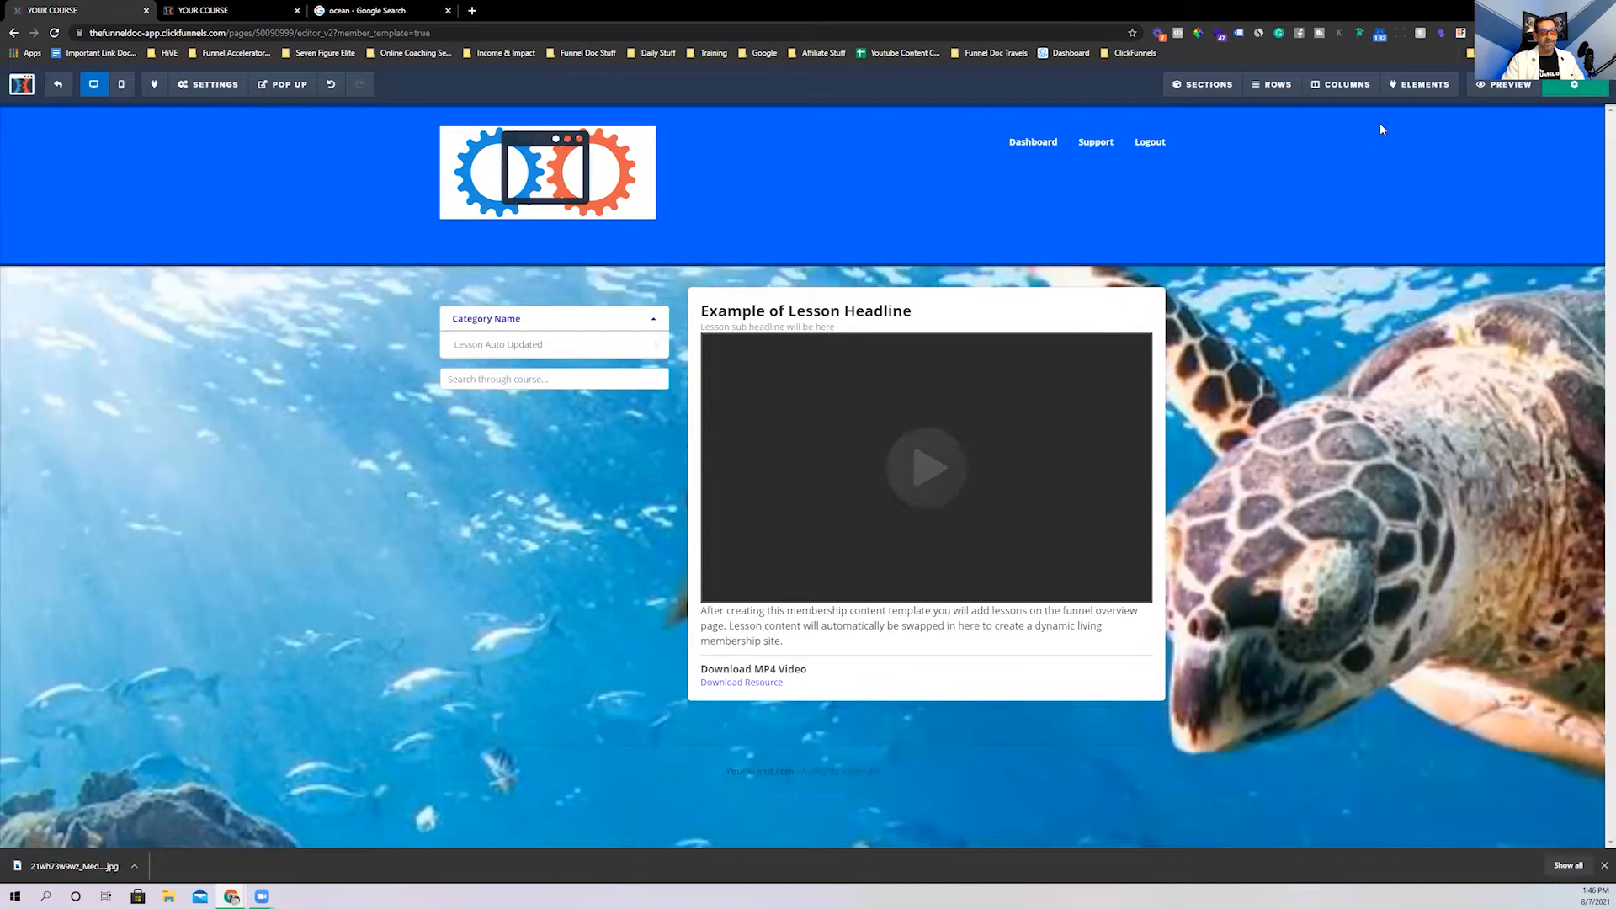
click(58, 87)
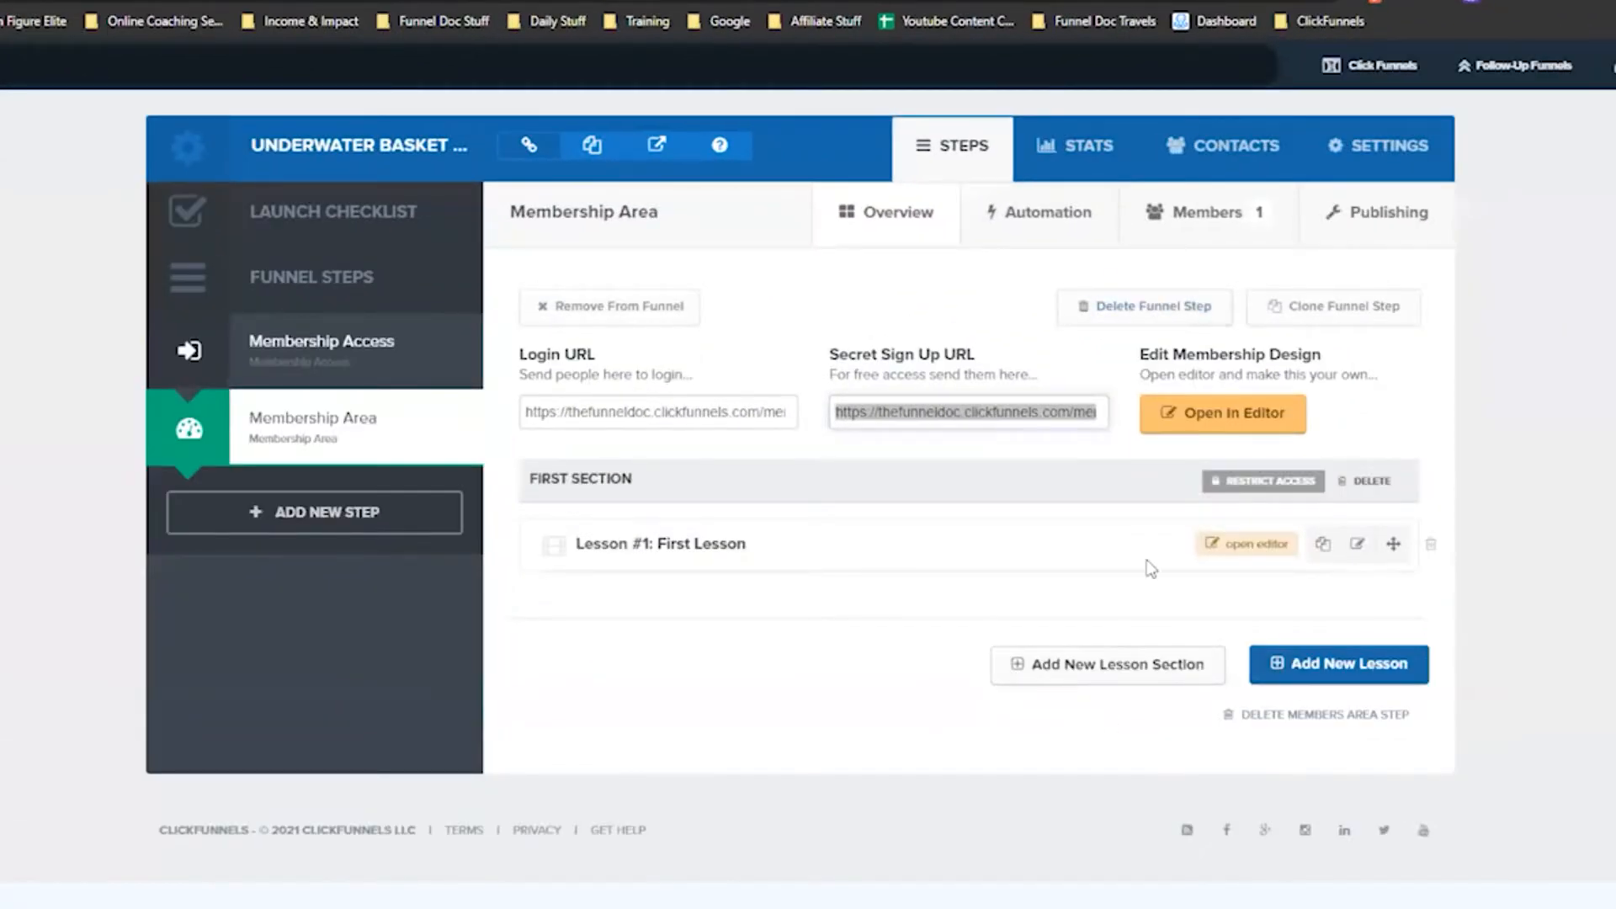
Open the First Section's settings and review its product requirements, tag requirements and upgrade offer funnel step options
click(591, 486)
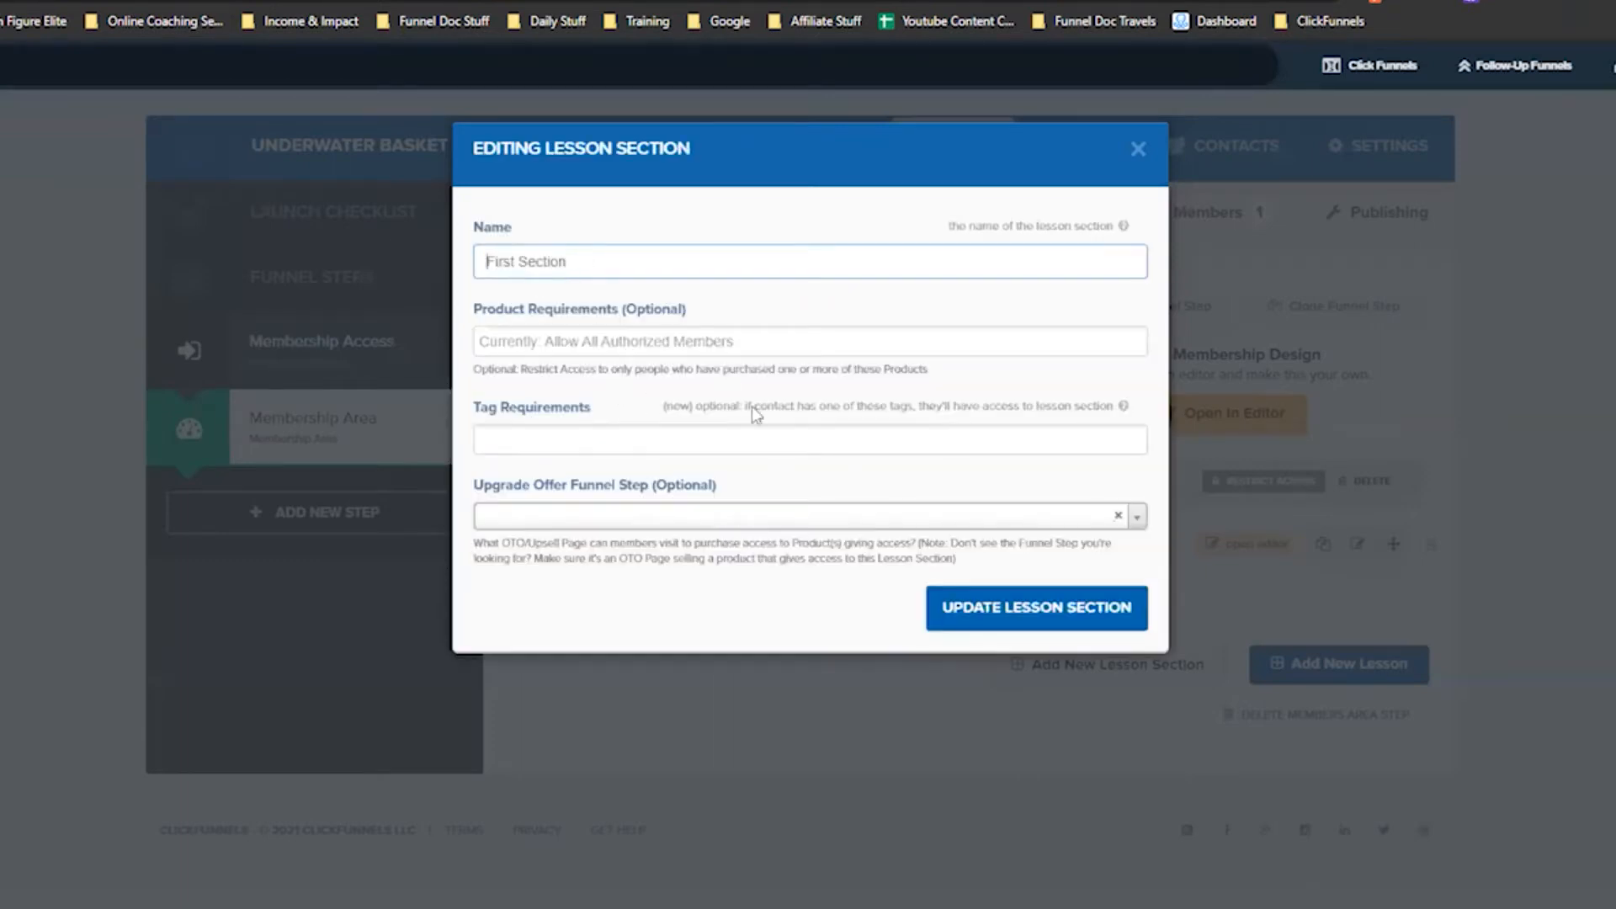
click(675, 519)
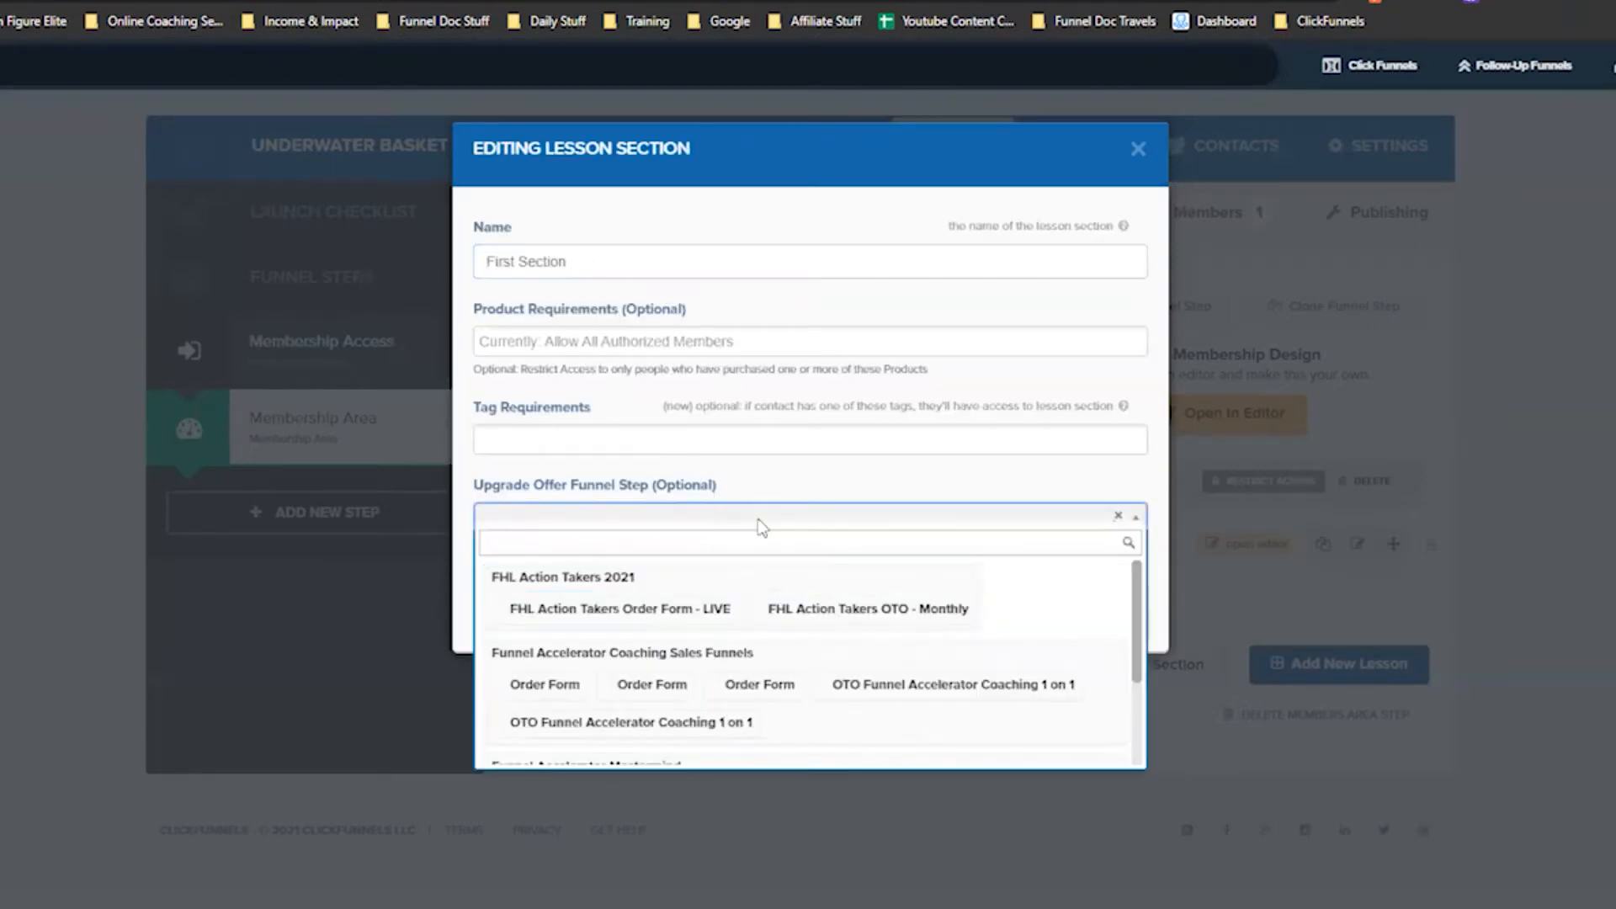
click(877, 508)
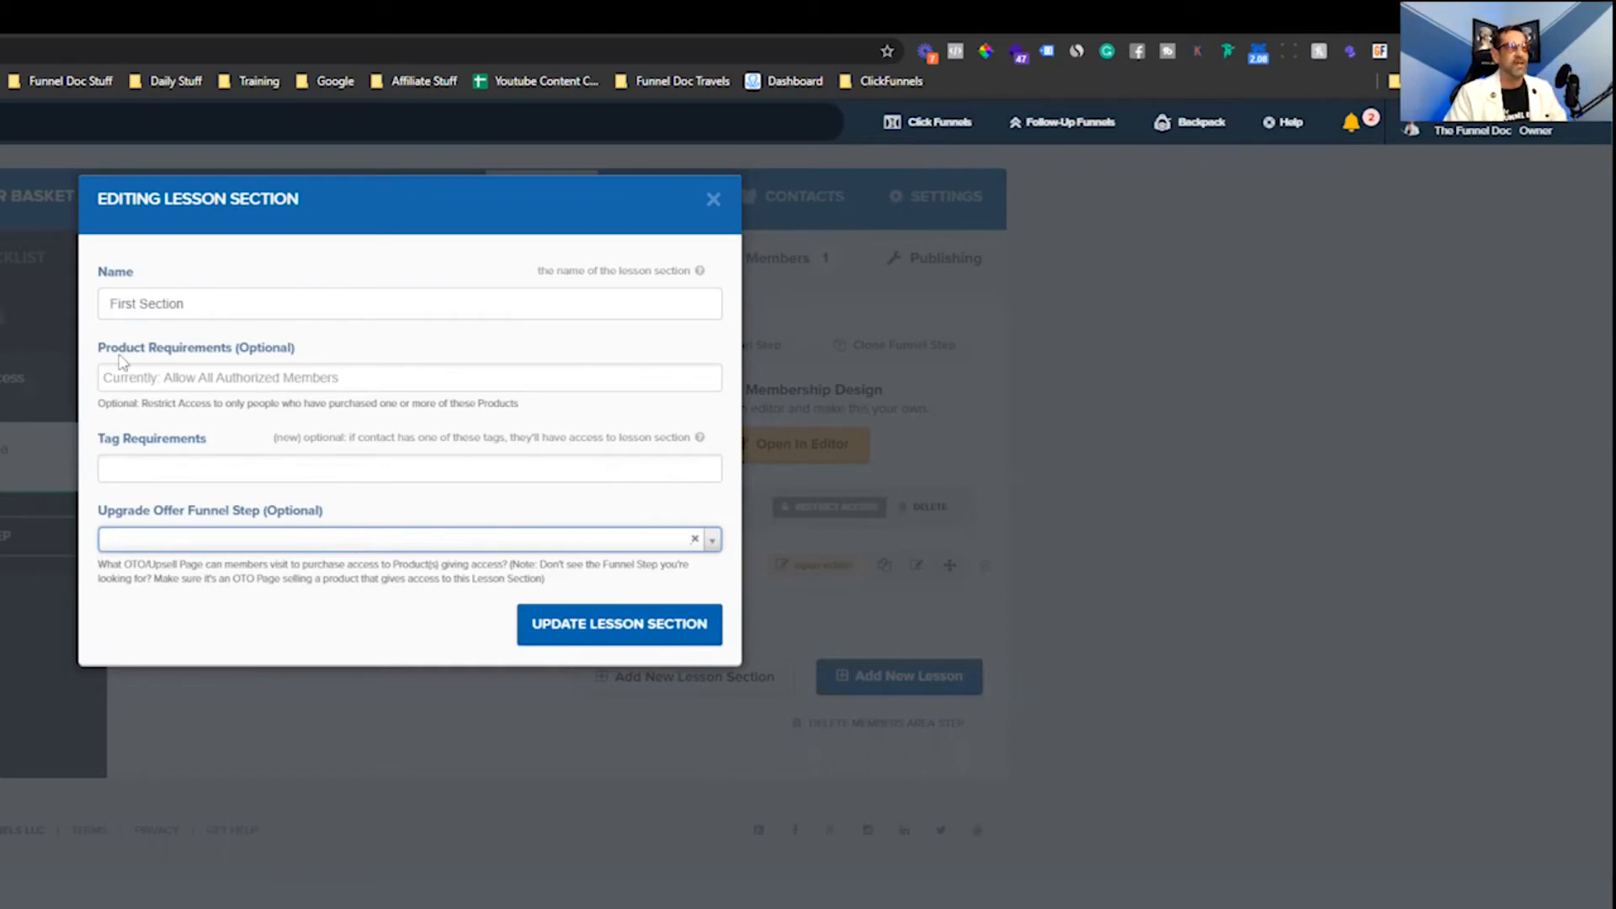
drag(326, 351, 99, 350)
drag(233, 438, 92, 446)
click(89, 507)
drag(89, 511, 318, 498)
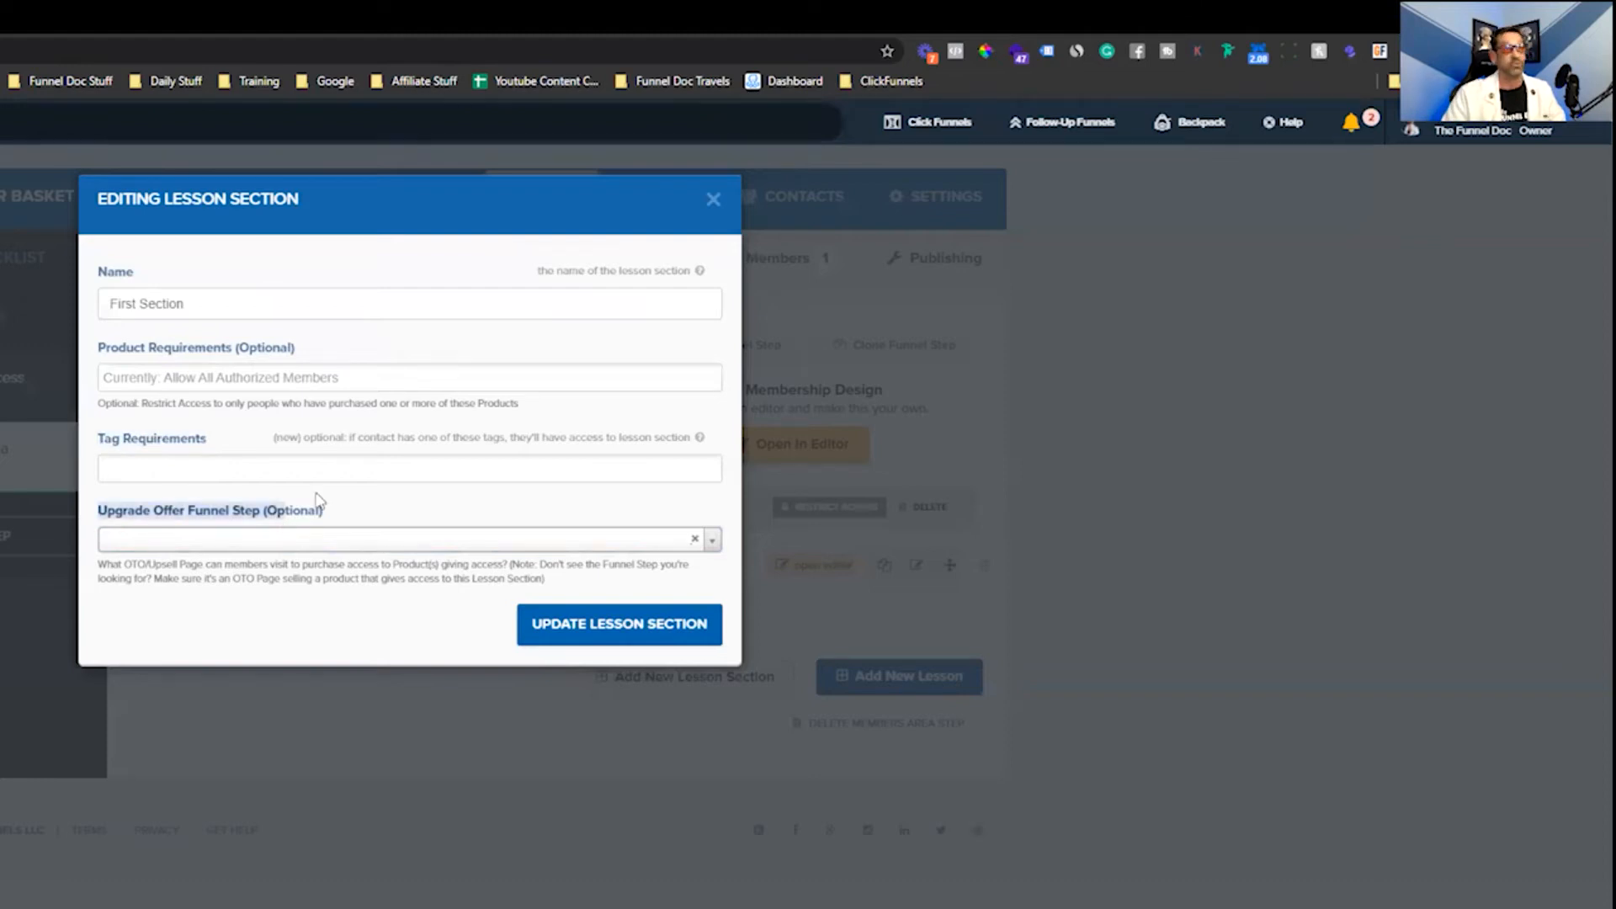
Rename the lesson section to Introduction and update it
drag(250, 304, 104, 303)
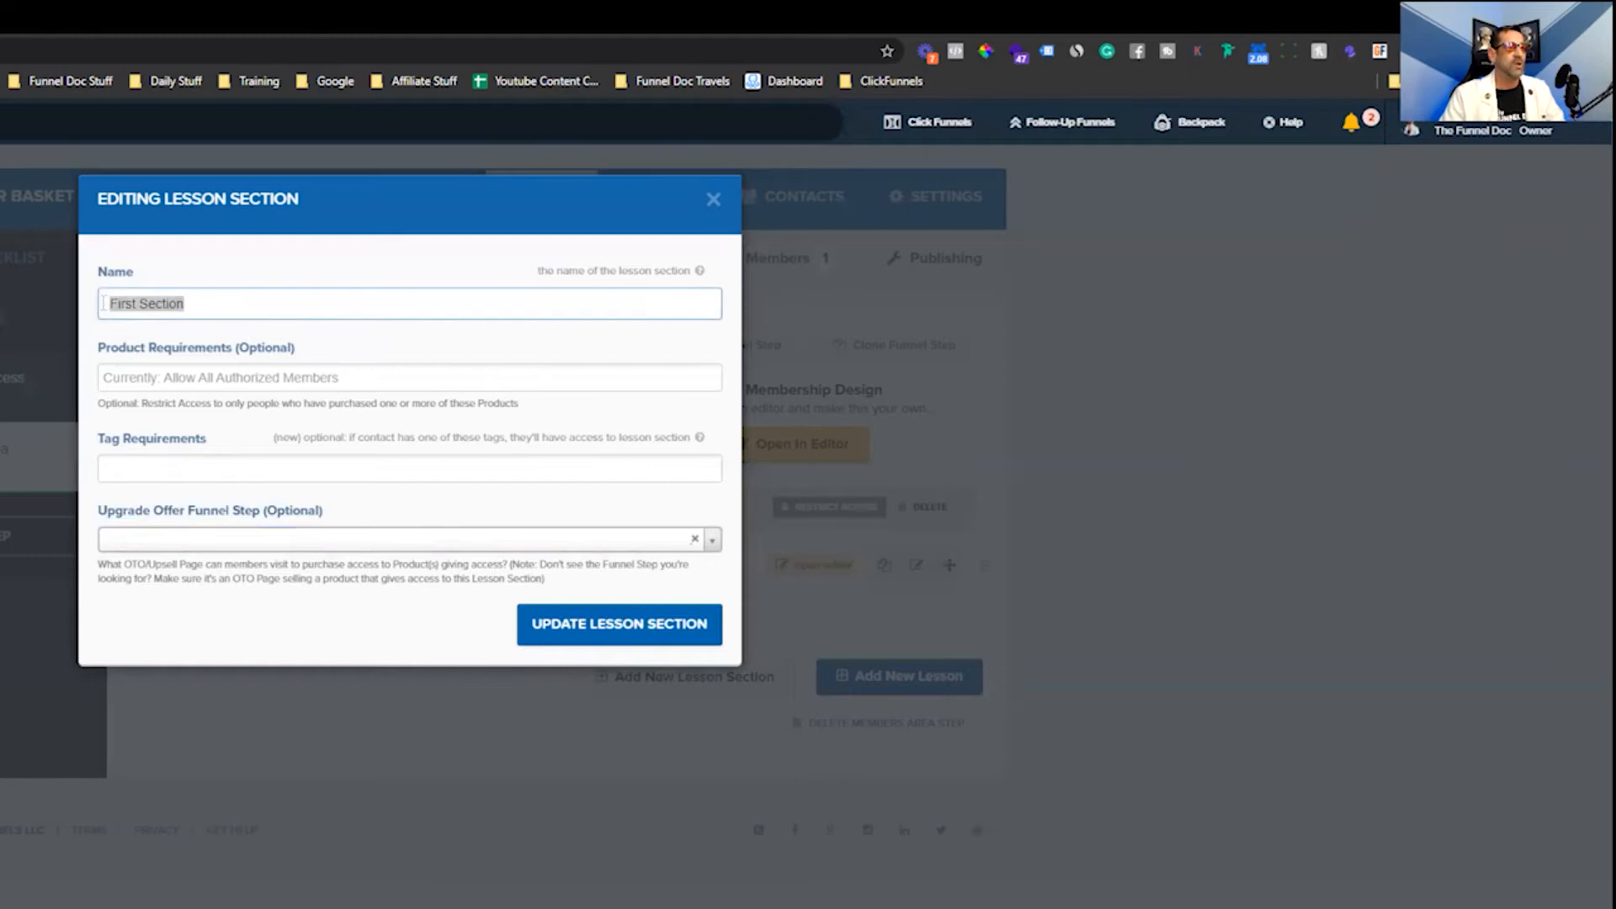
text(Intro)
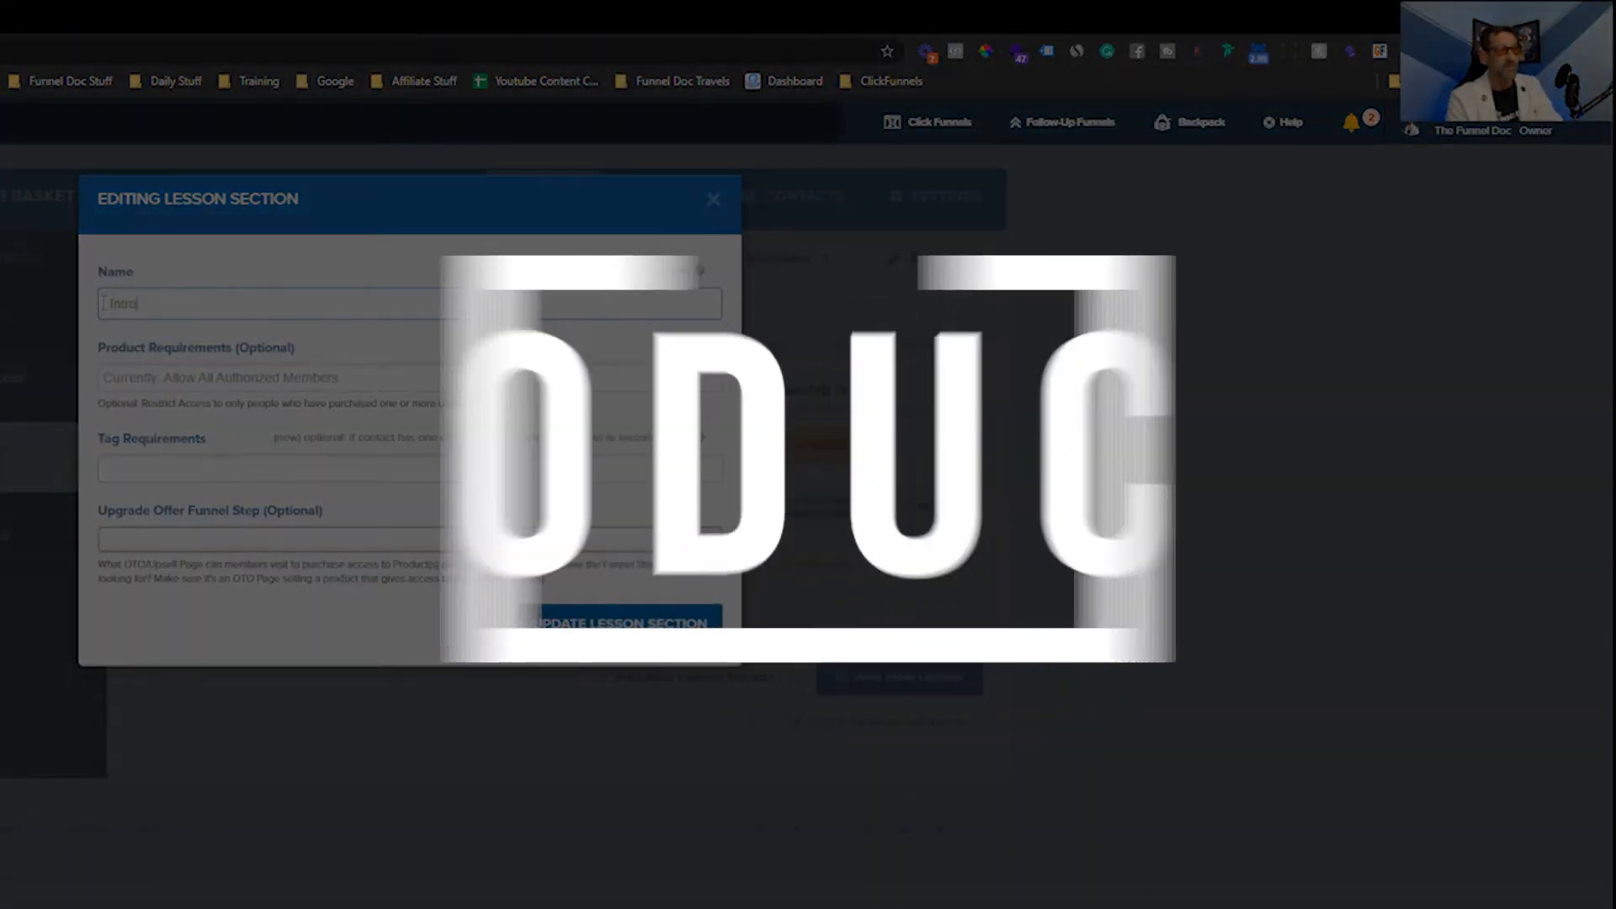
text(duction)
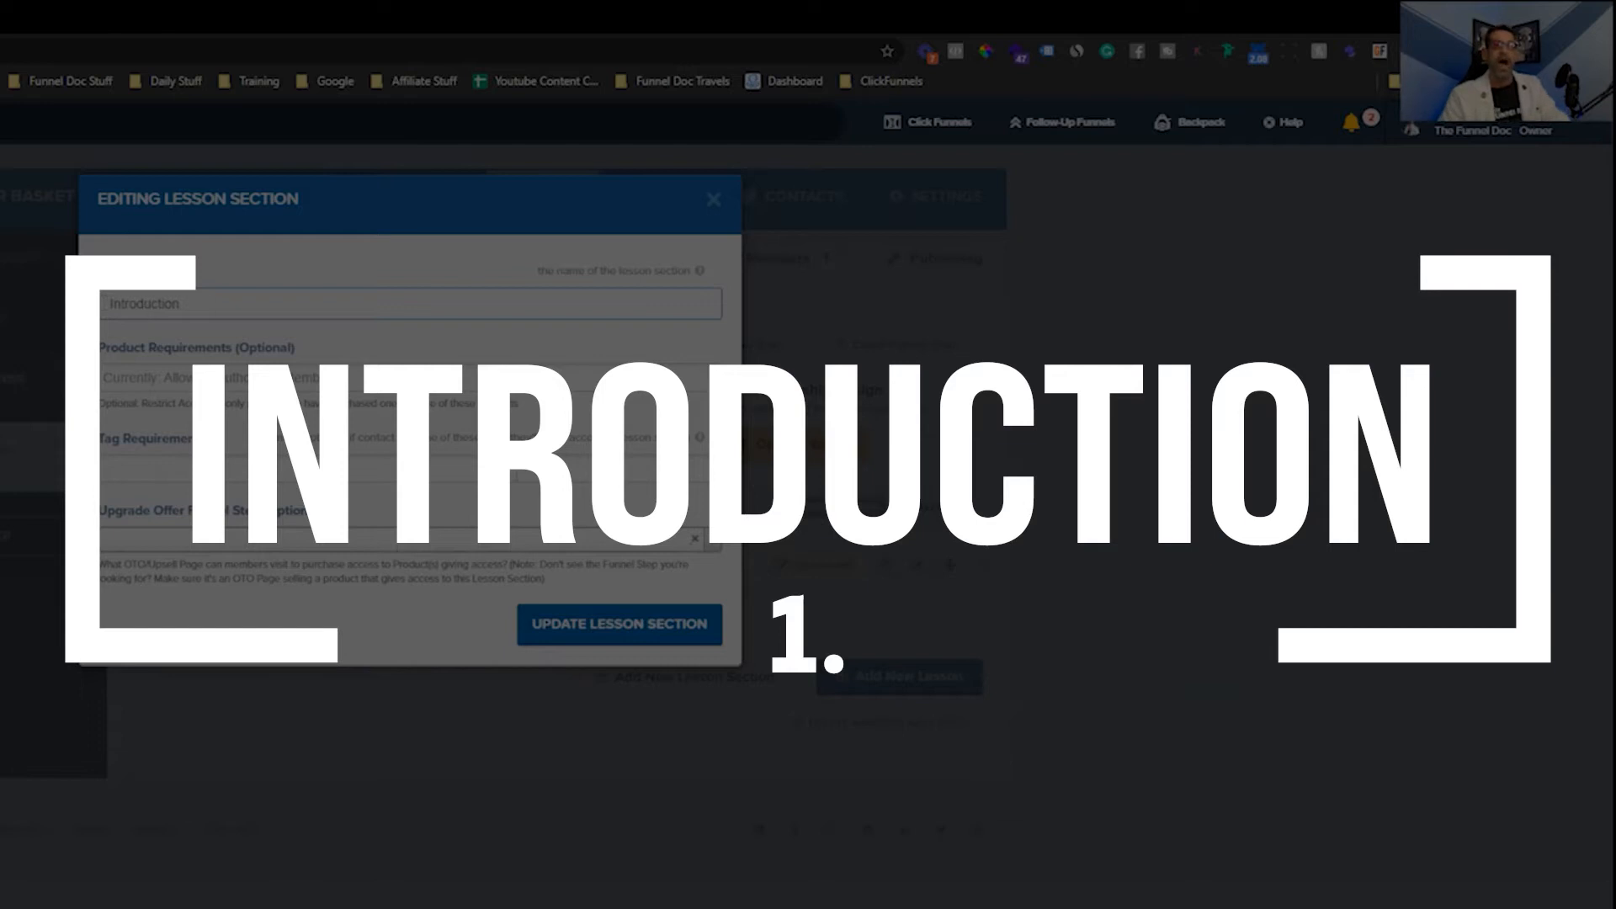
click(604, 633)
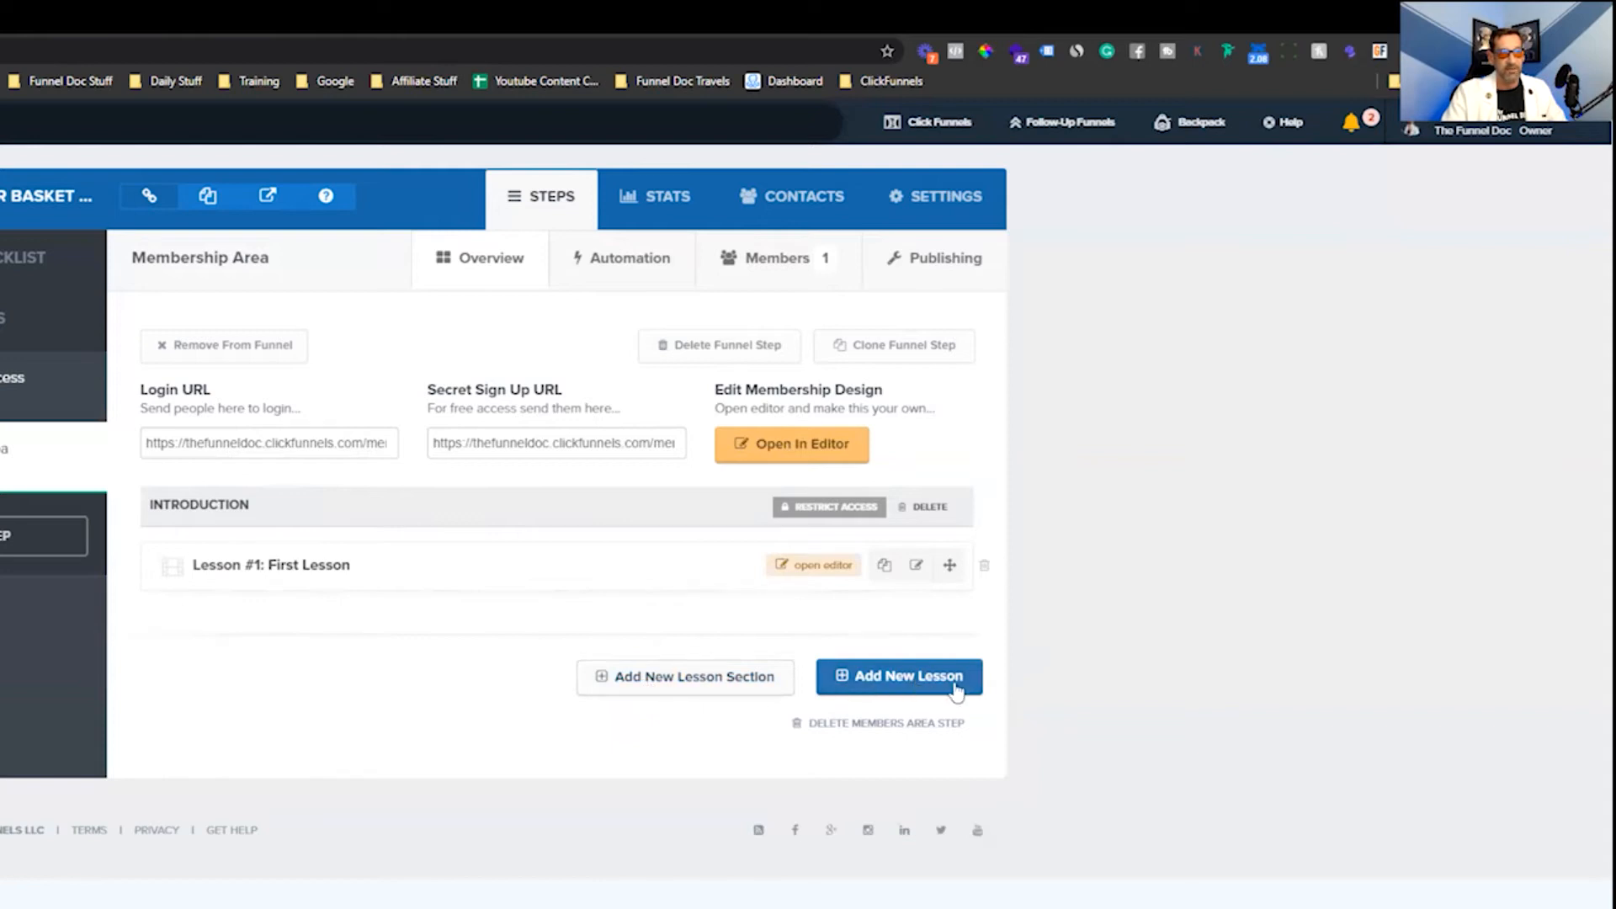
Start a new lesson in the Introduction section, named Welcome, with the Video Lesson page template
click(905, 682)
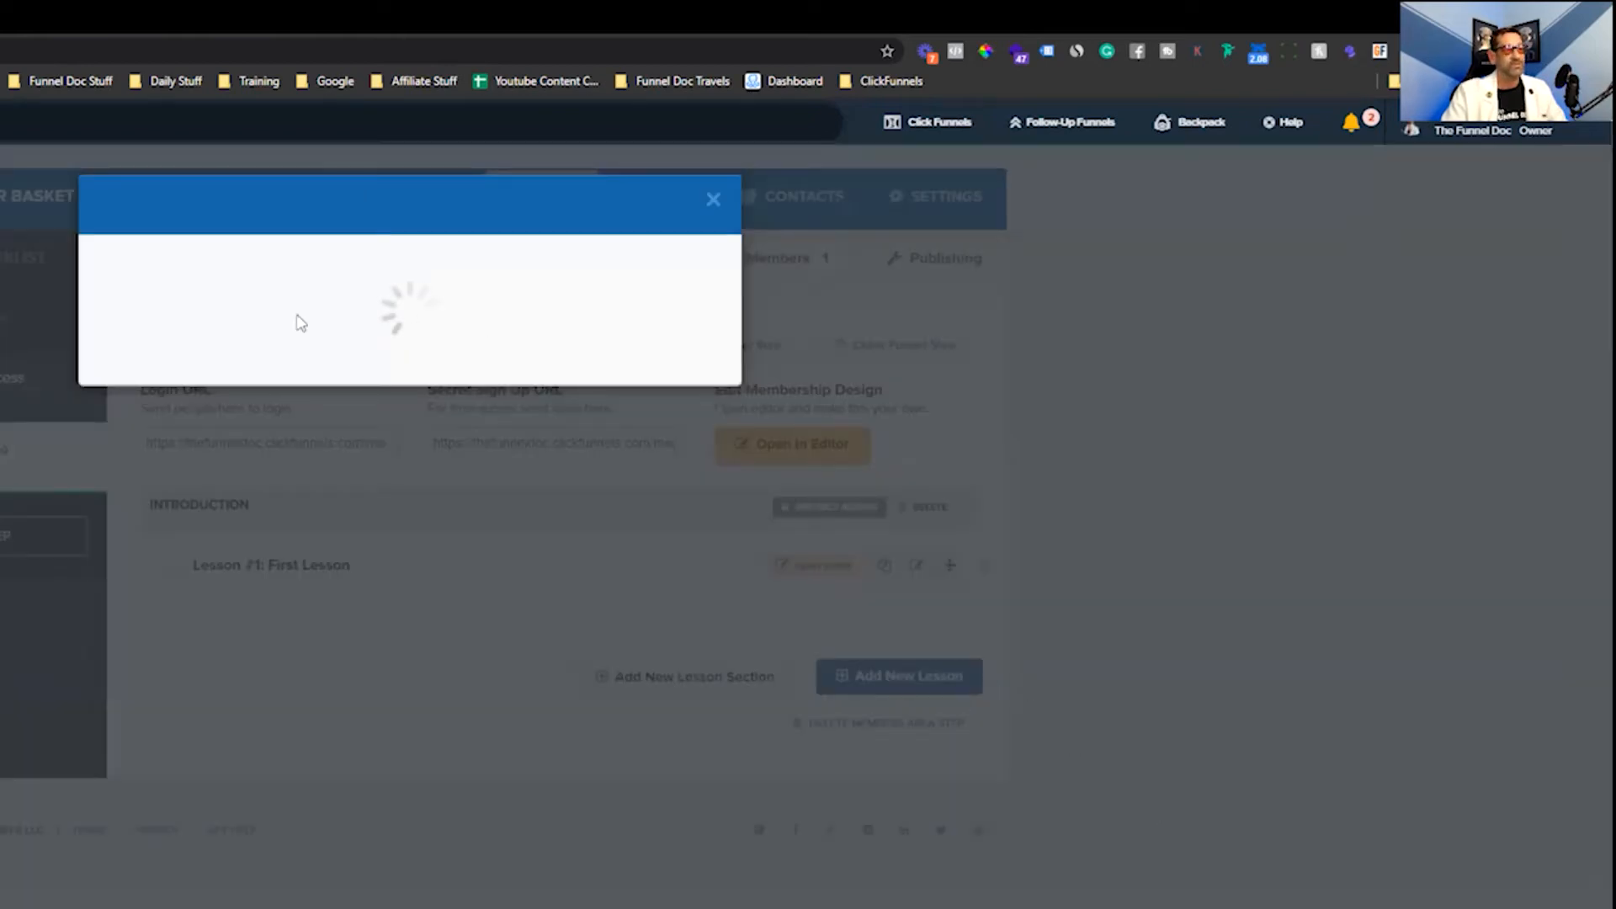
click(188, 305)
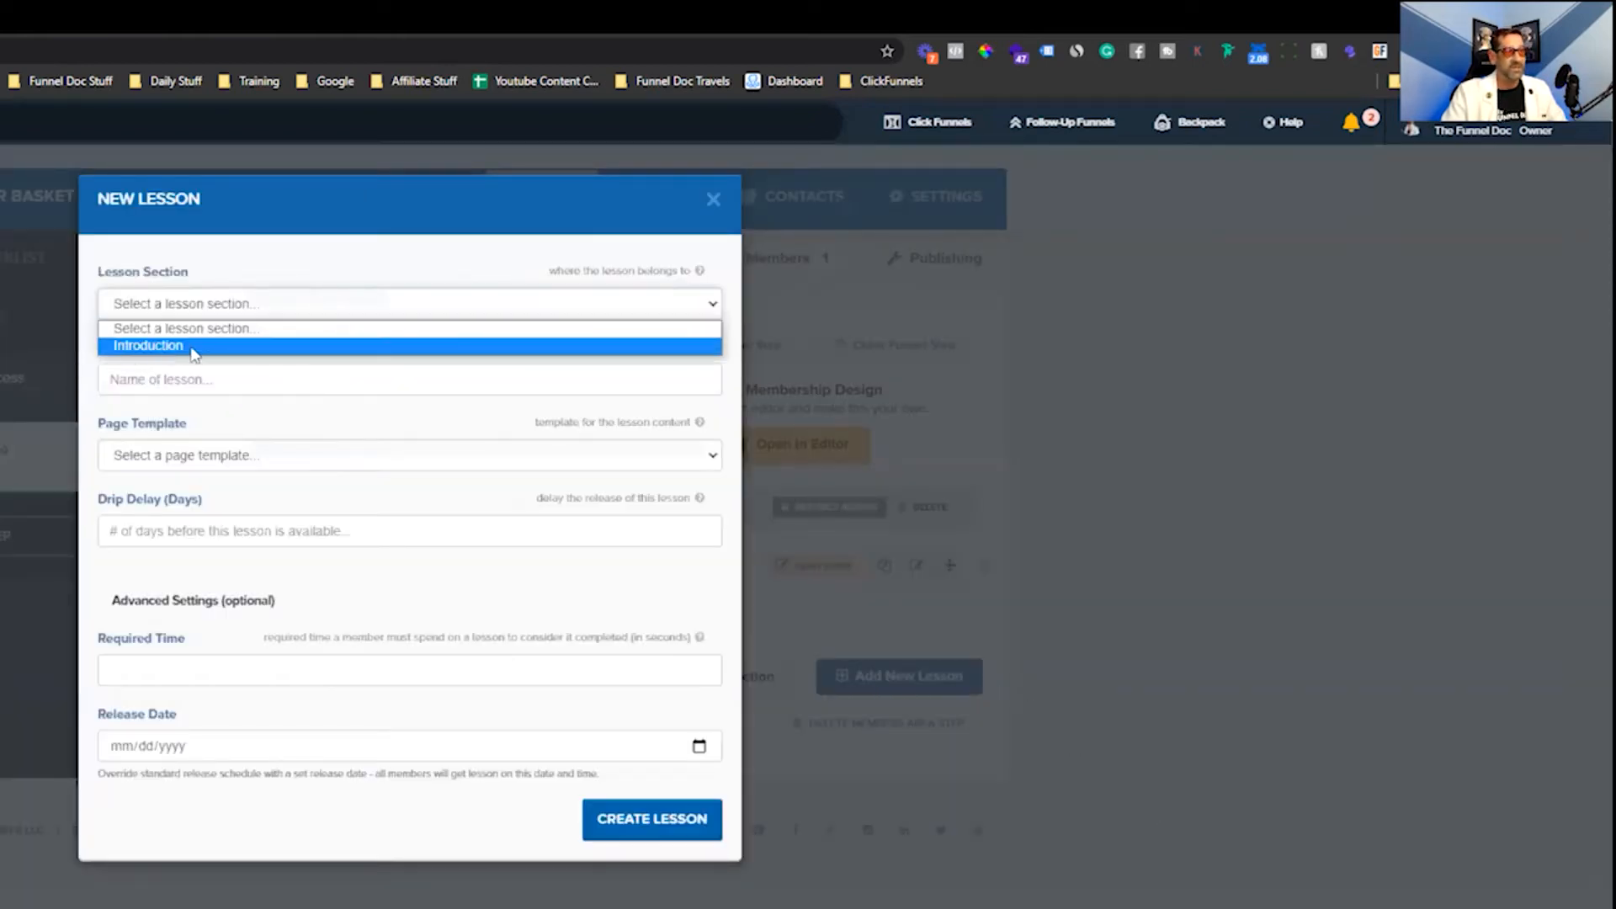
click(177, 349)
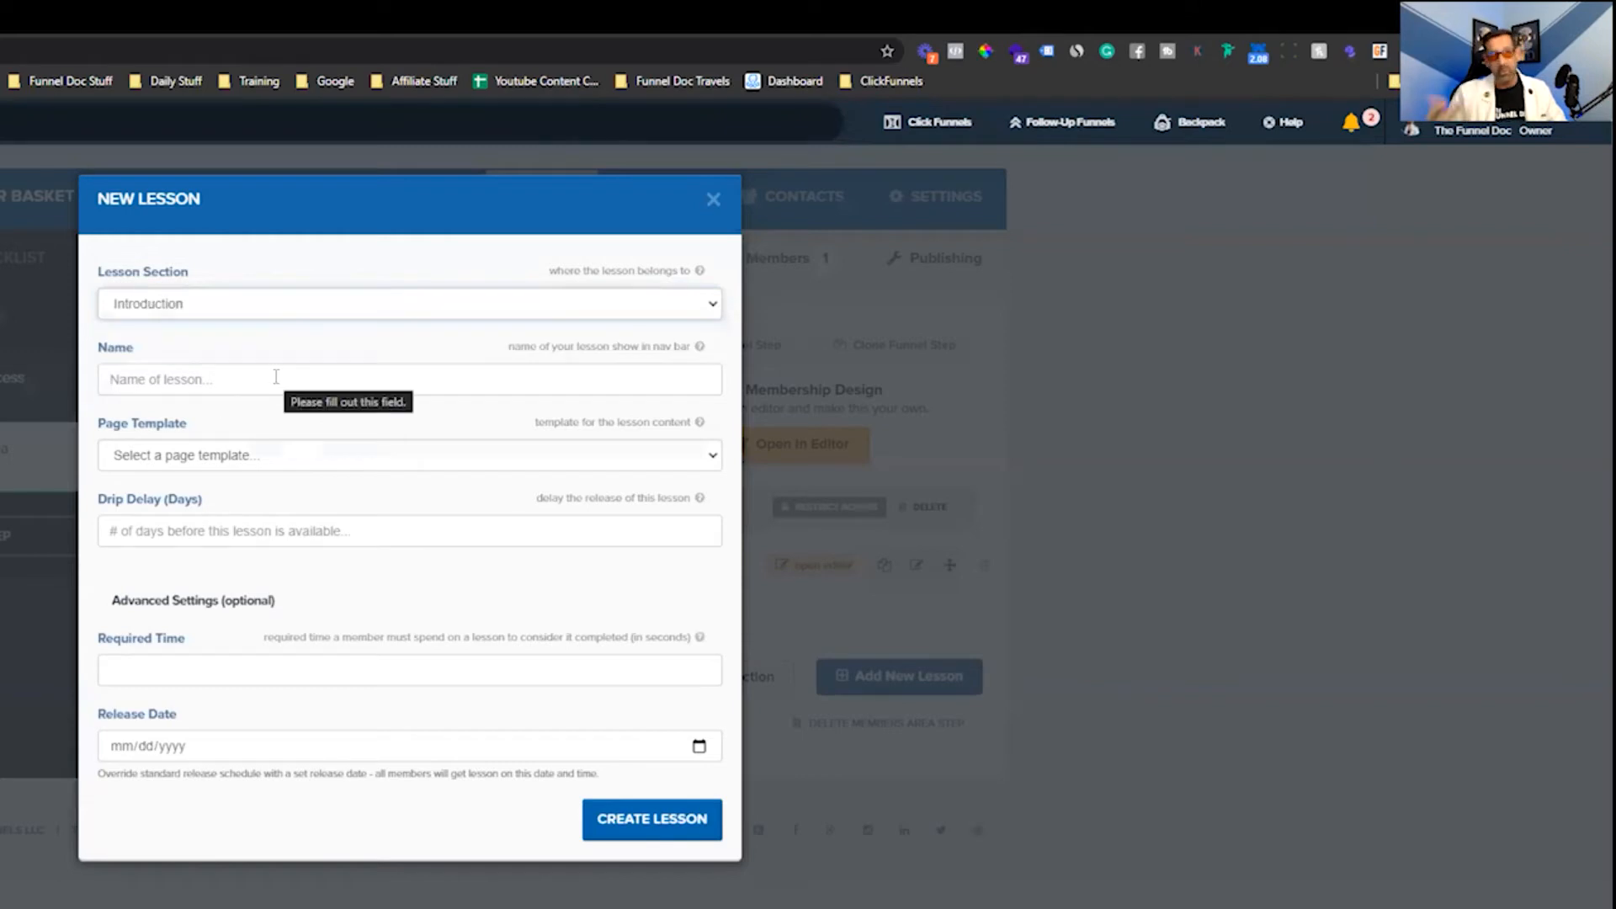
click(135, 383)
text(Welcome)
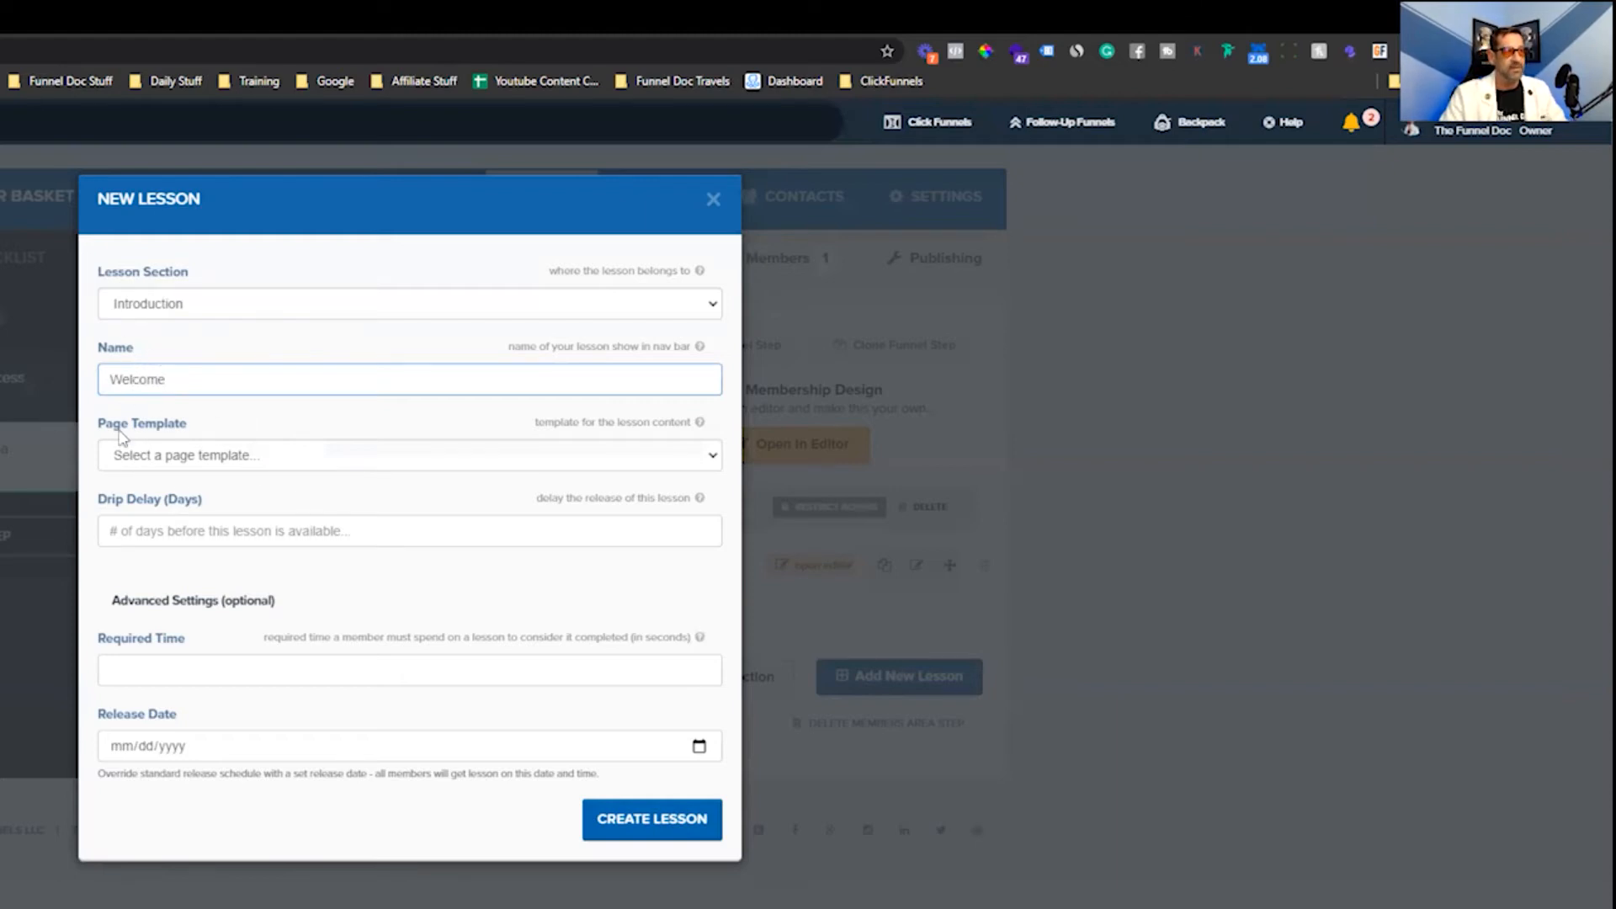
click(245, 455)
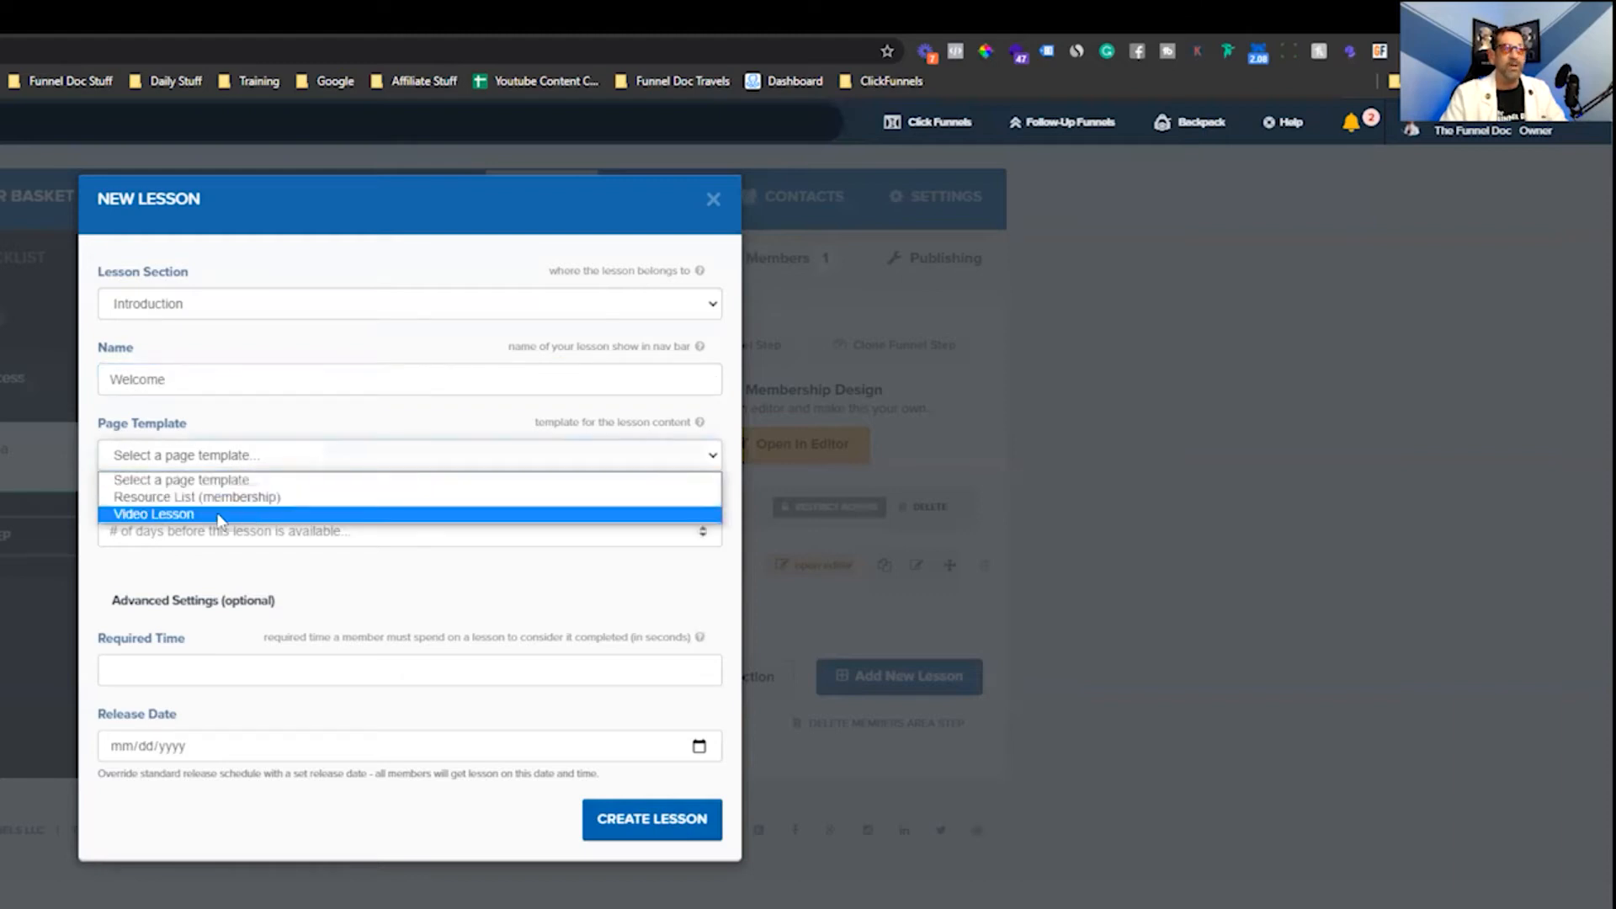
click(217, 515)
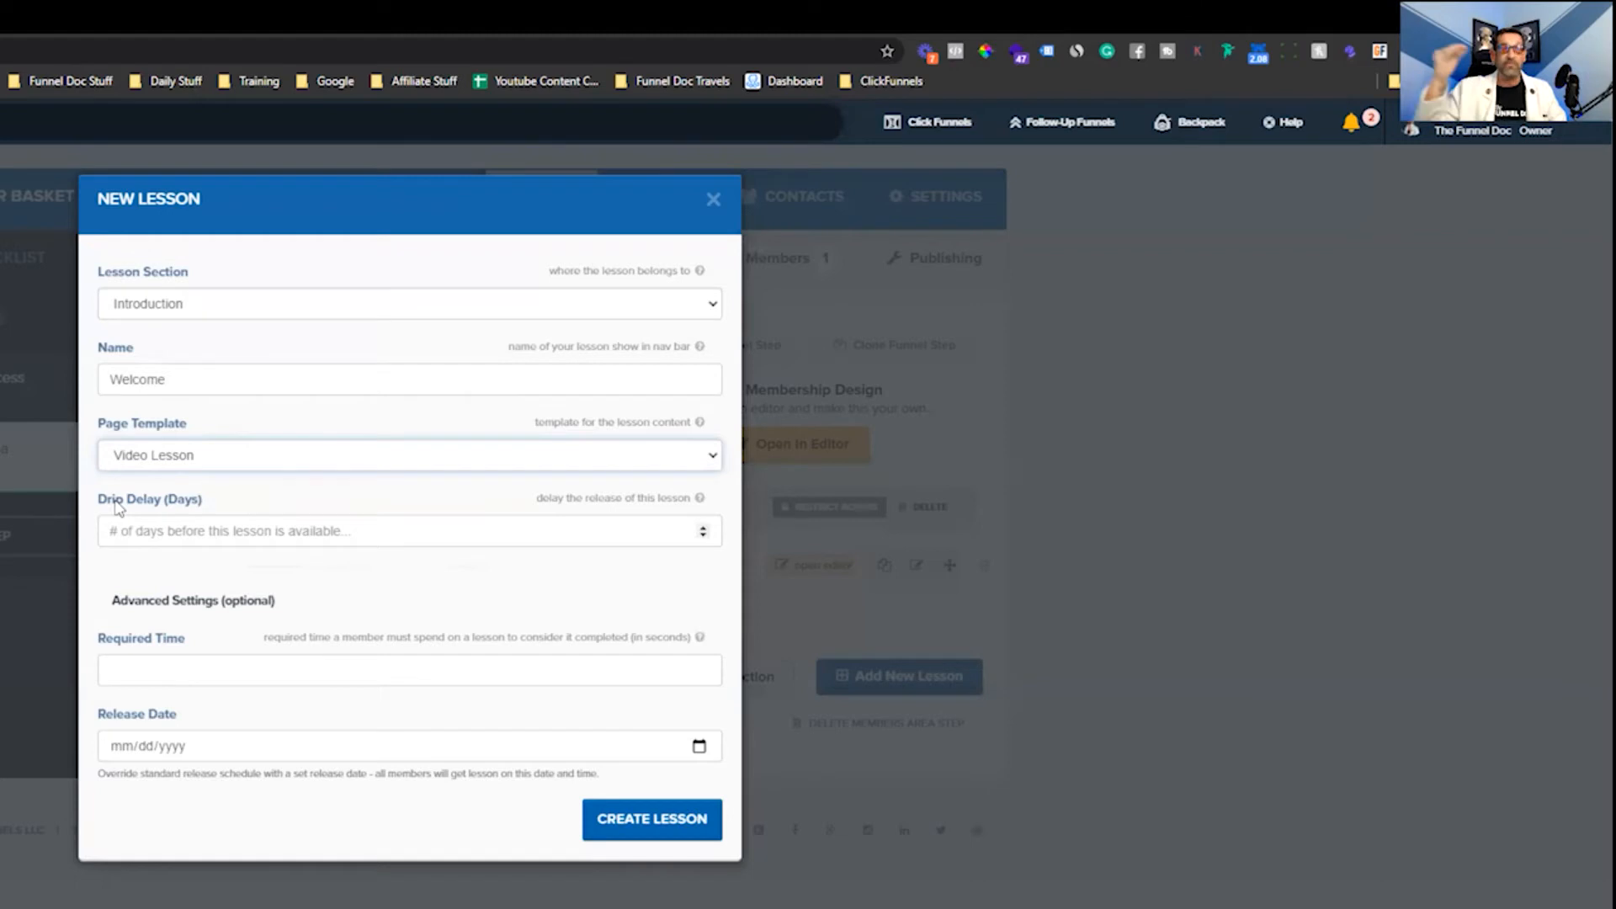
Try a drip delay of 7 days on the Welcome lesson, clear it and look at the required time setting
click(230, 530)
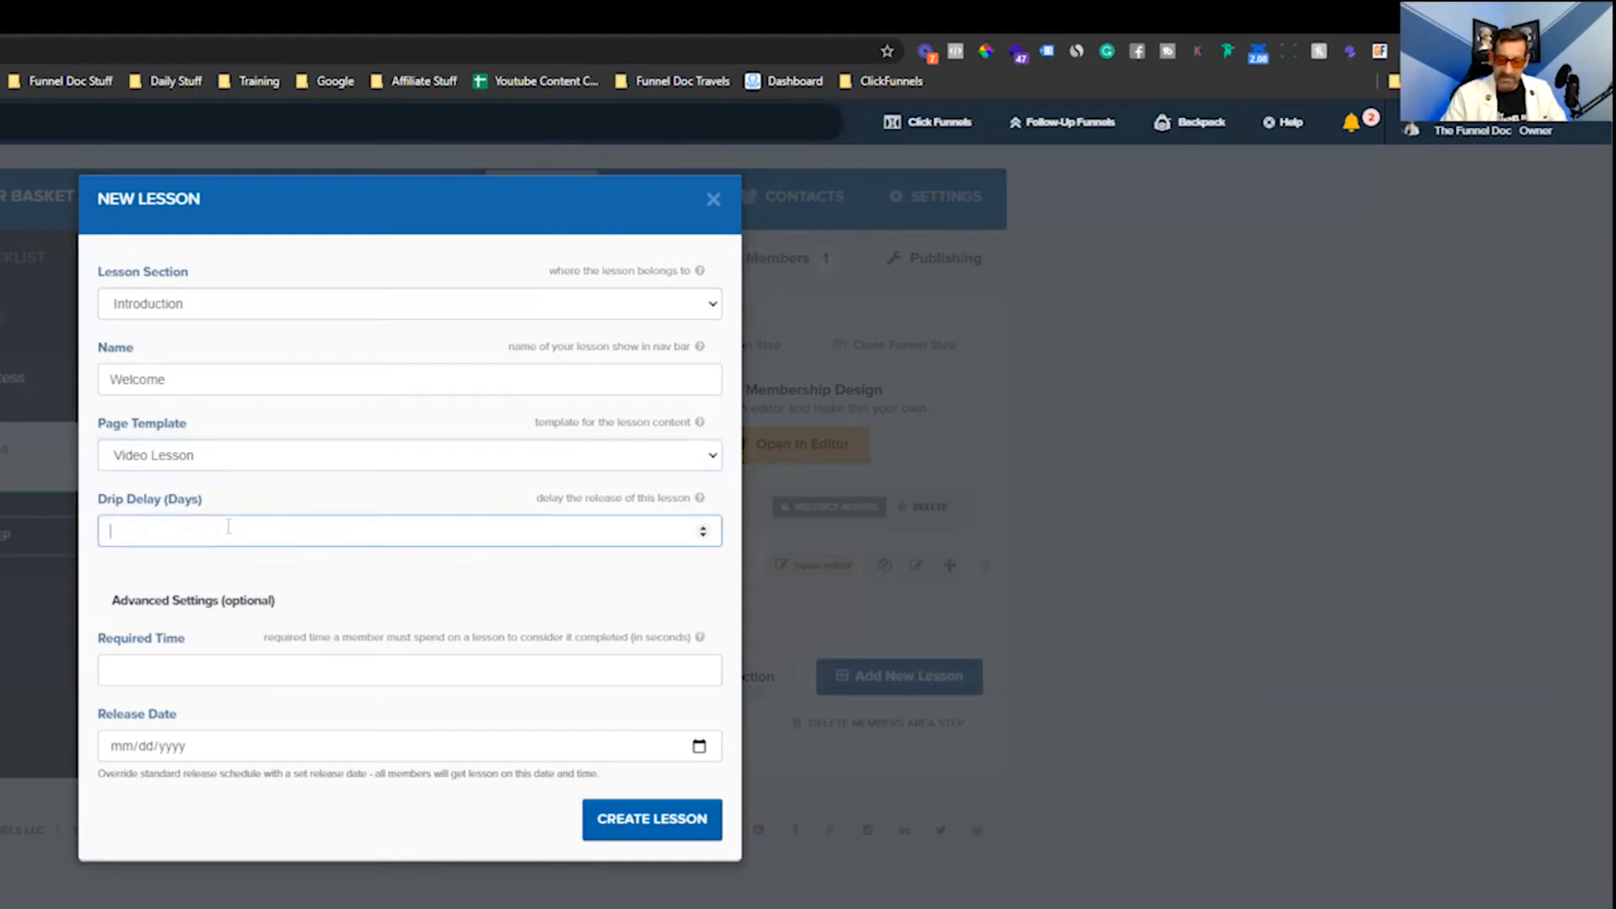
drag(205, 505, 169, 505)
click(292, 575)
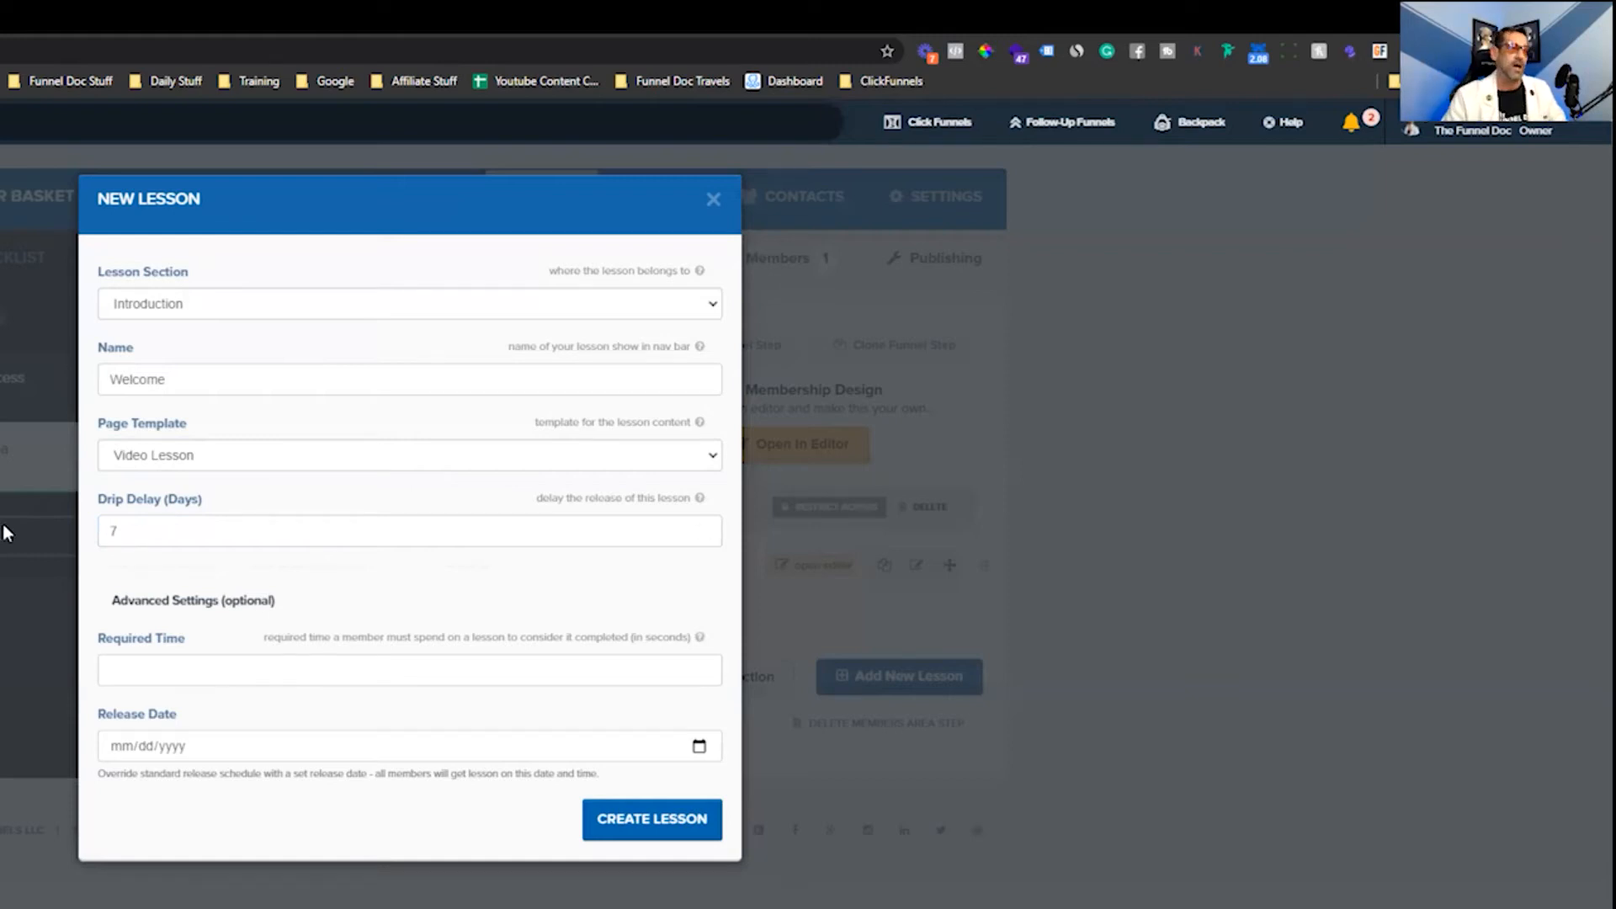
drag(161, 531, 81, 543)
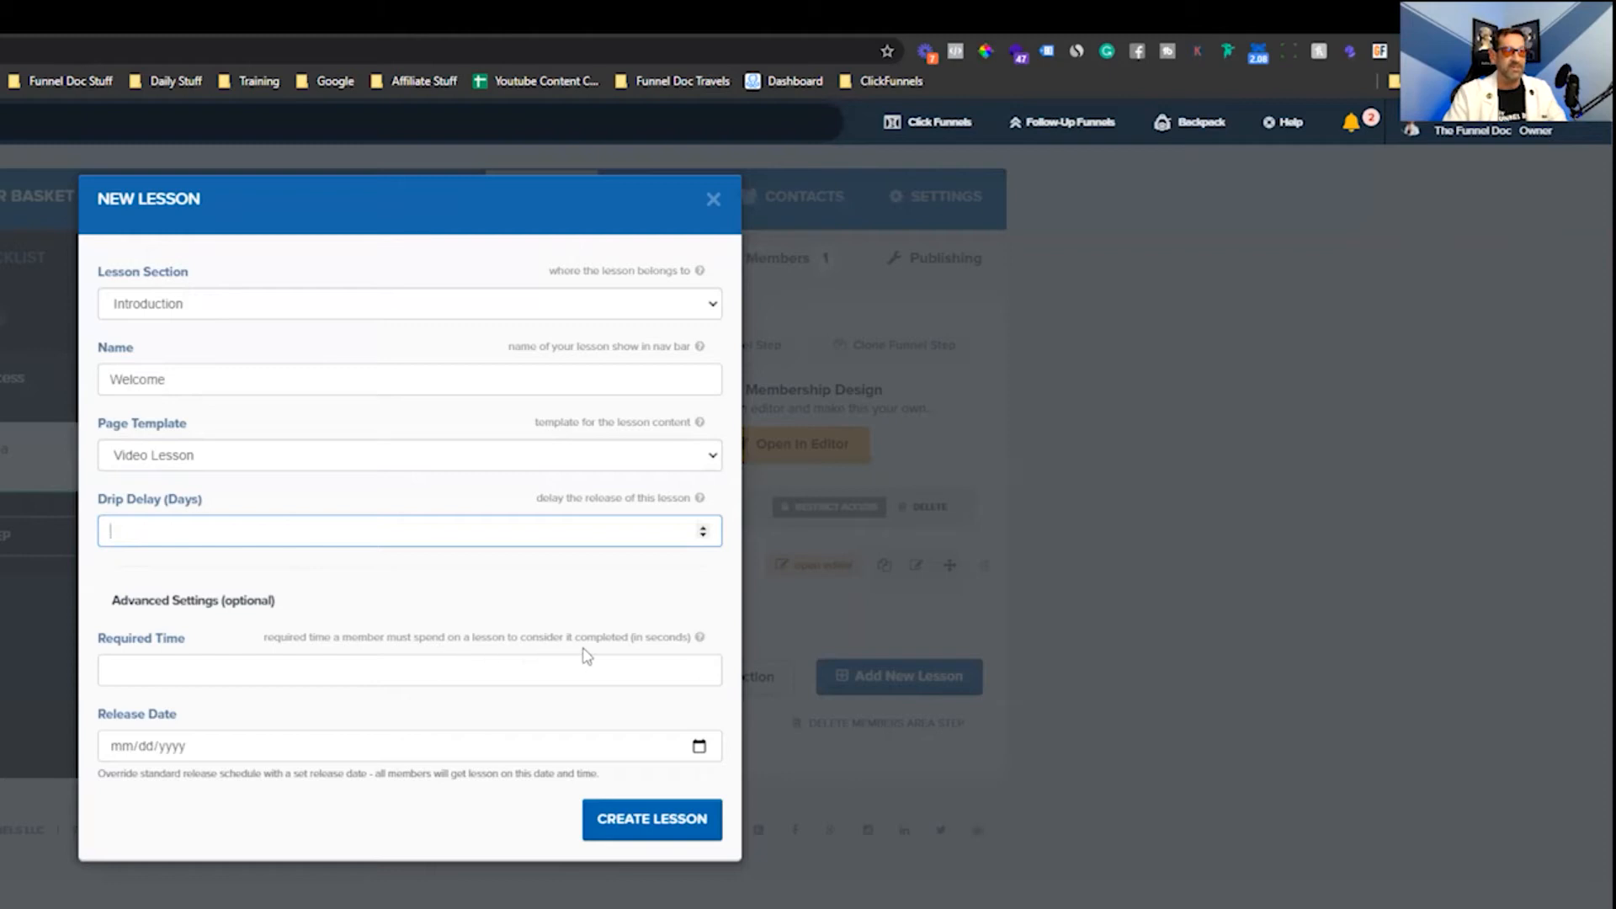
click(232, 670)
drag(693, 637, 436, 686)
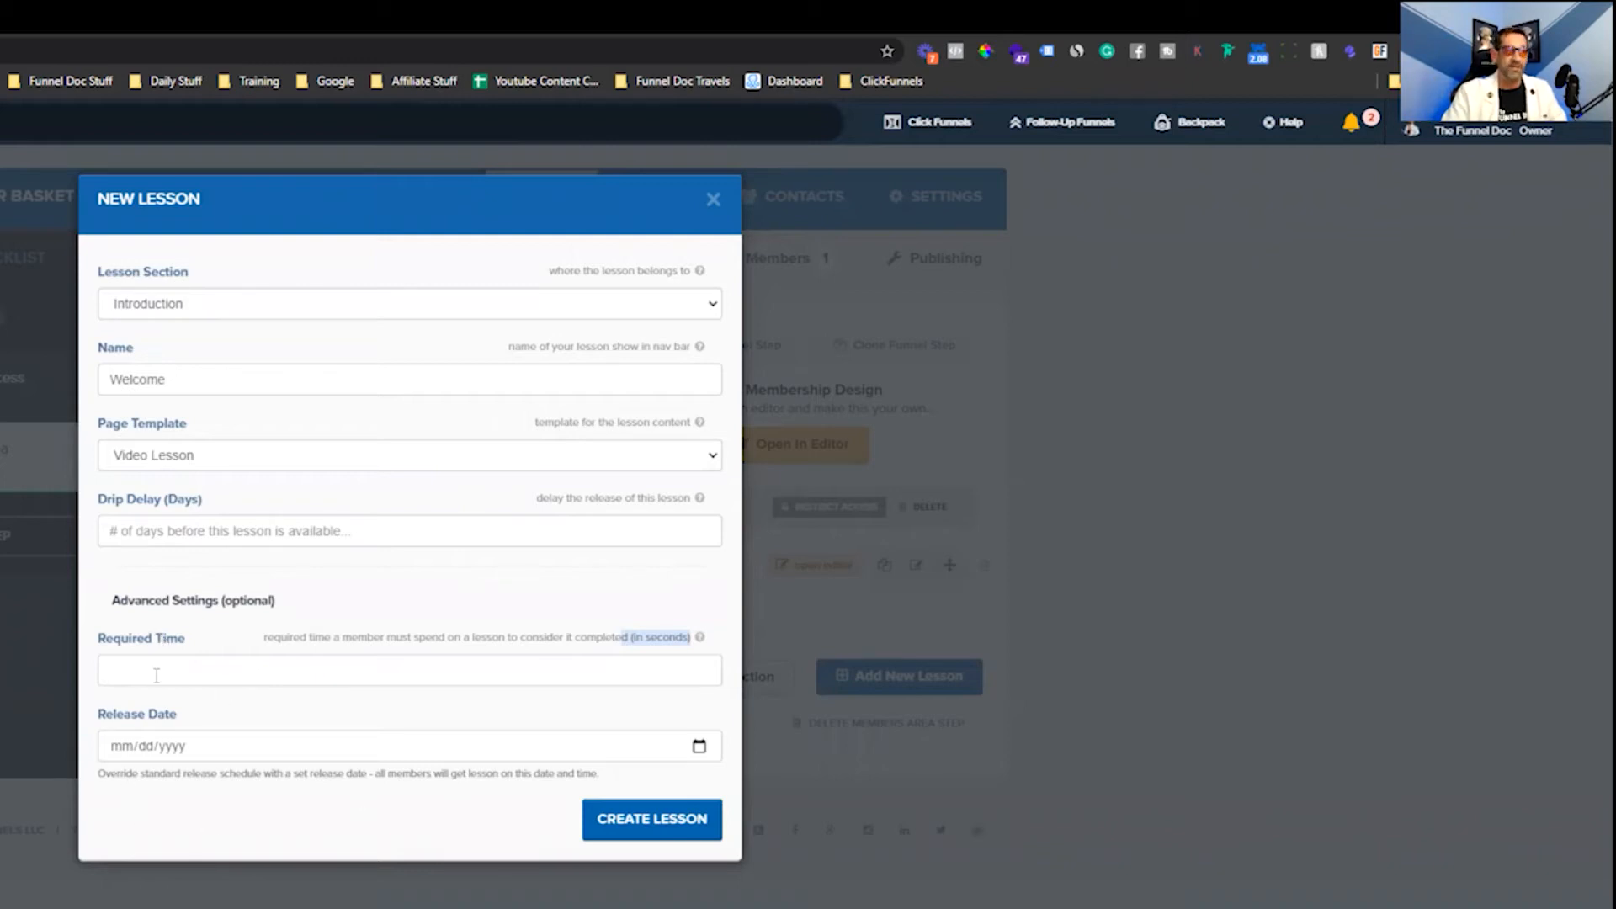
Set the Welcome lesson's release date to 07/04/2022 using the calendar
click(250, 757)
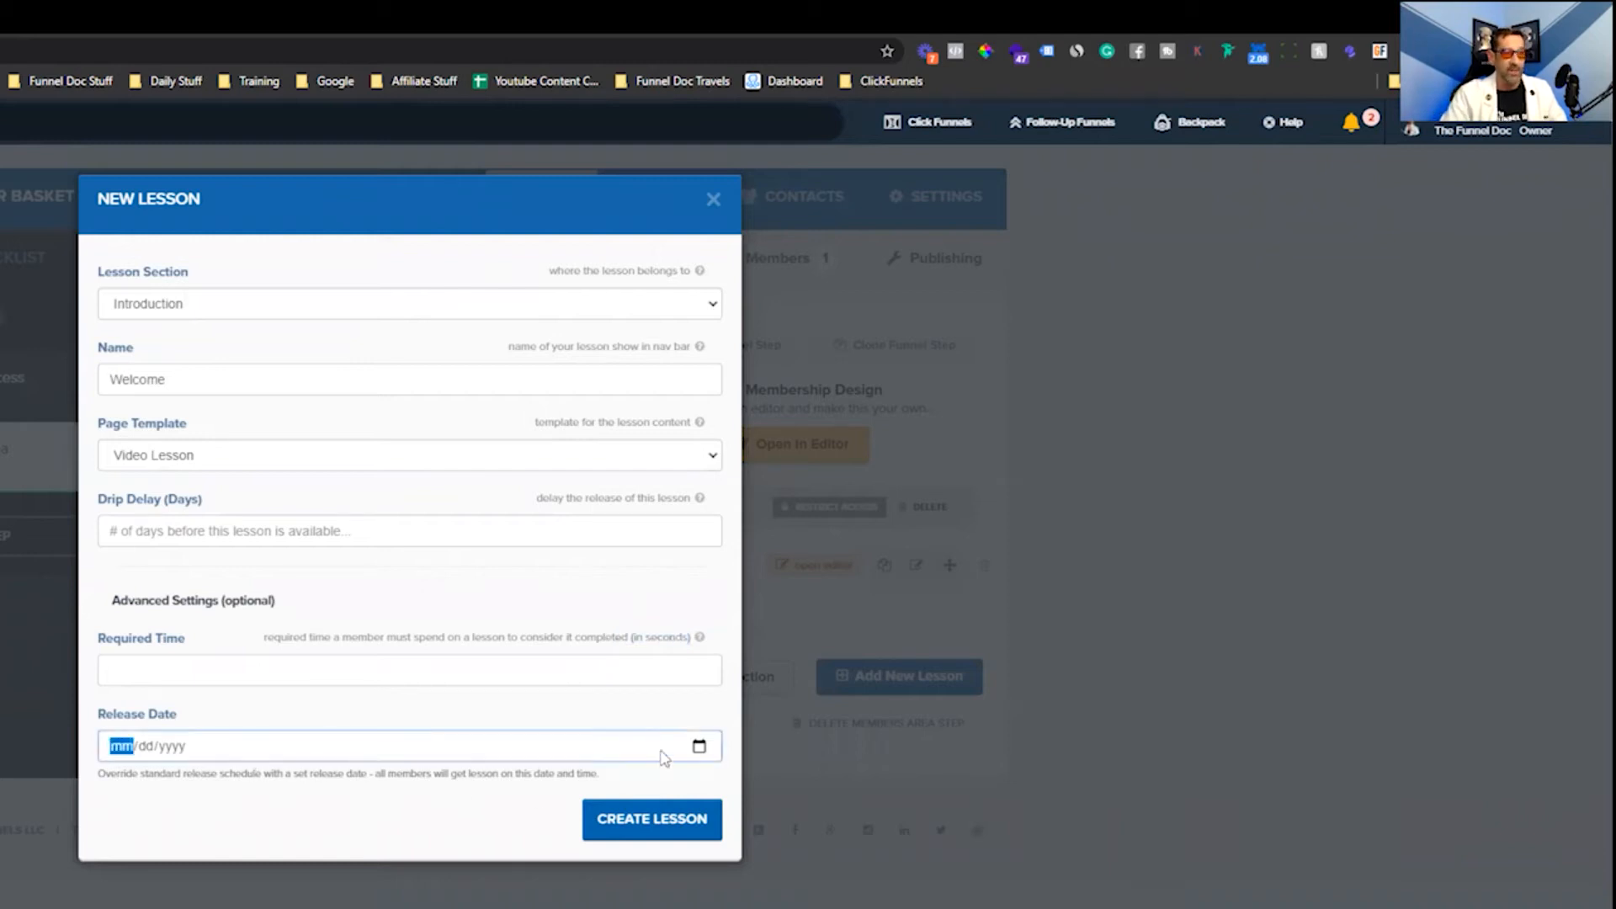
click(699, 746)
click(280, 784)
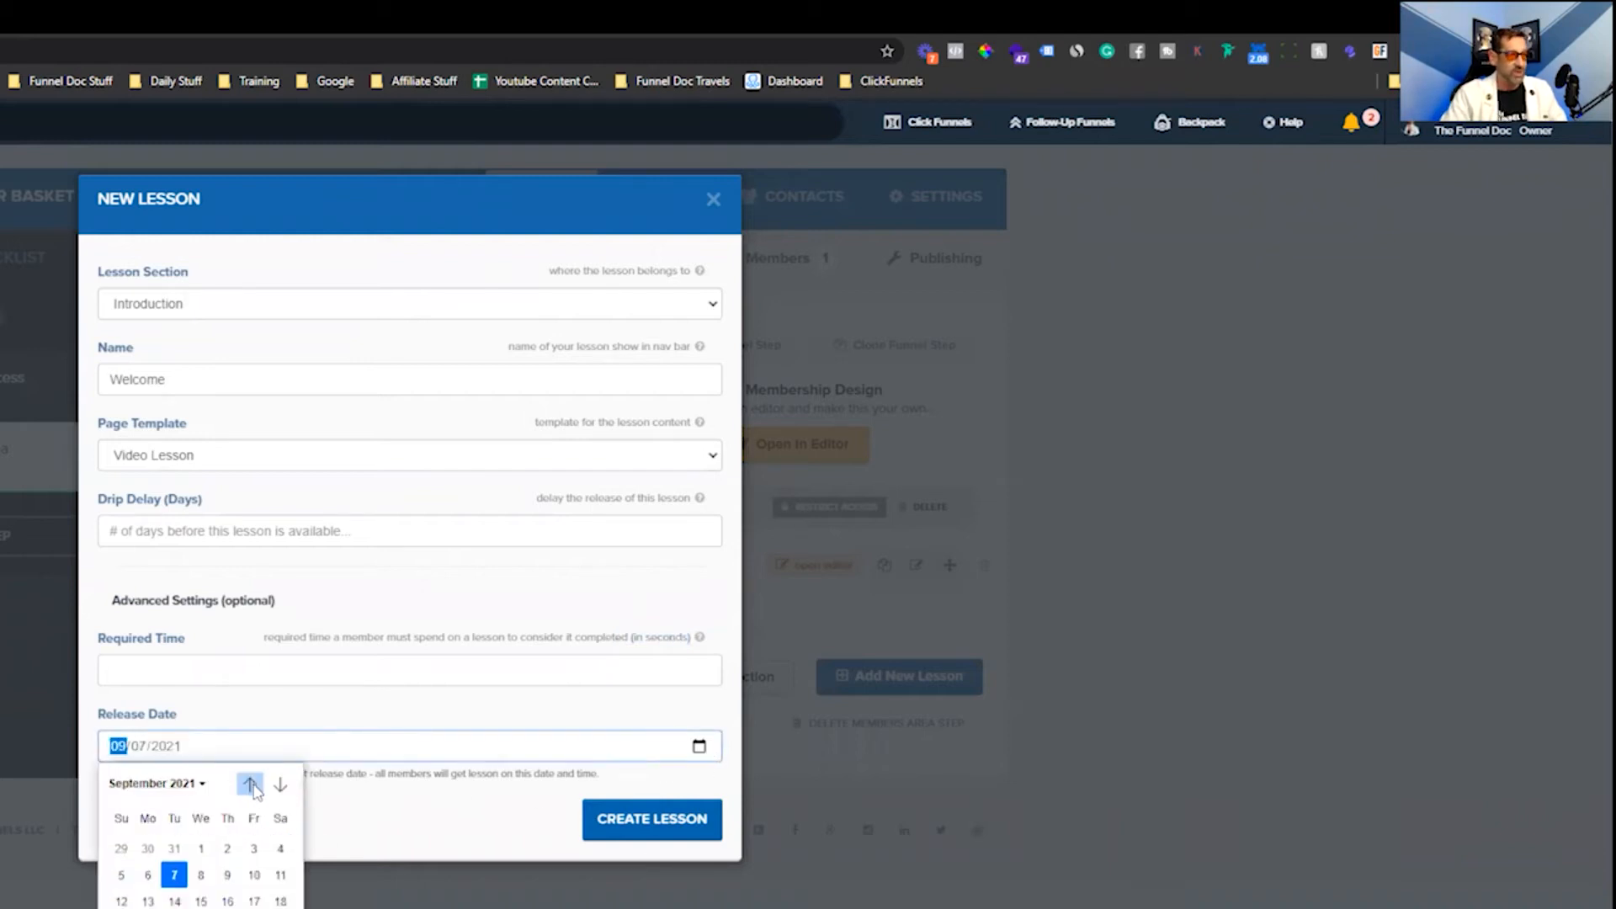
click(280, 785)
click(280, 785)
click(280, 785)
click(280, 785)
click(280, 785)
click(280, 785)
click(281, 785)
click(280, 785)
click(280, 785)
click(280, 785)
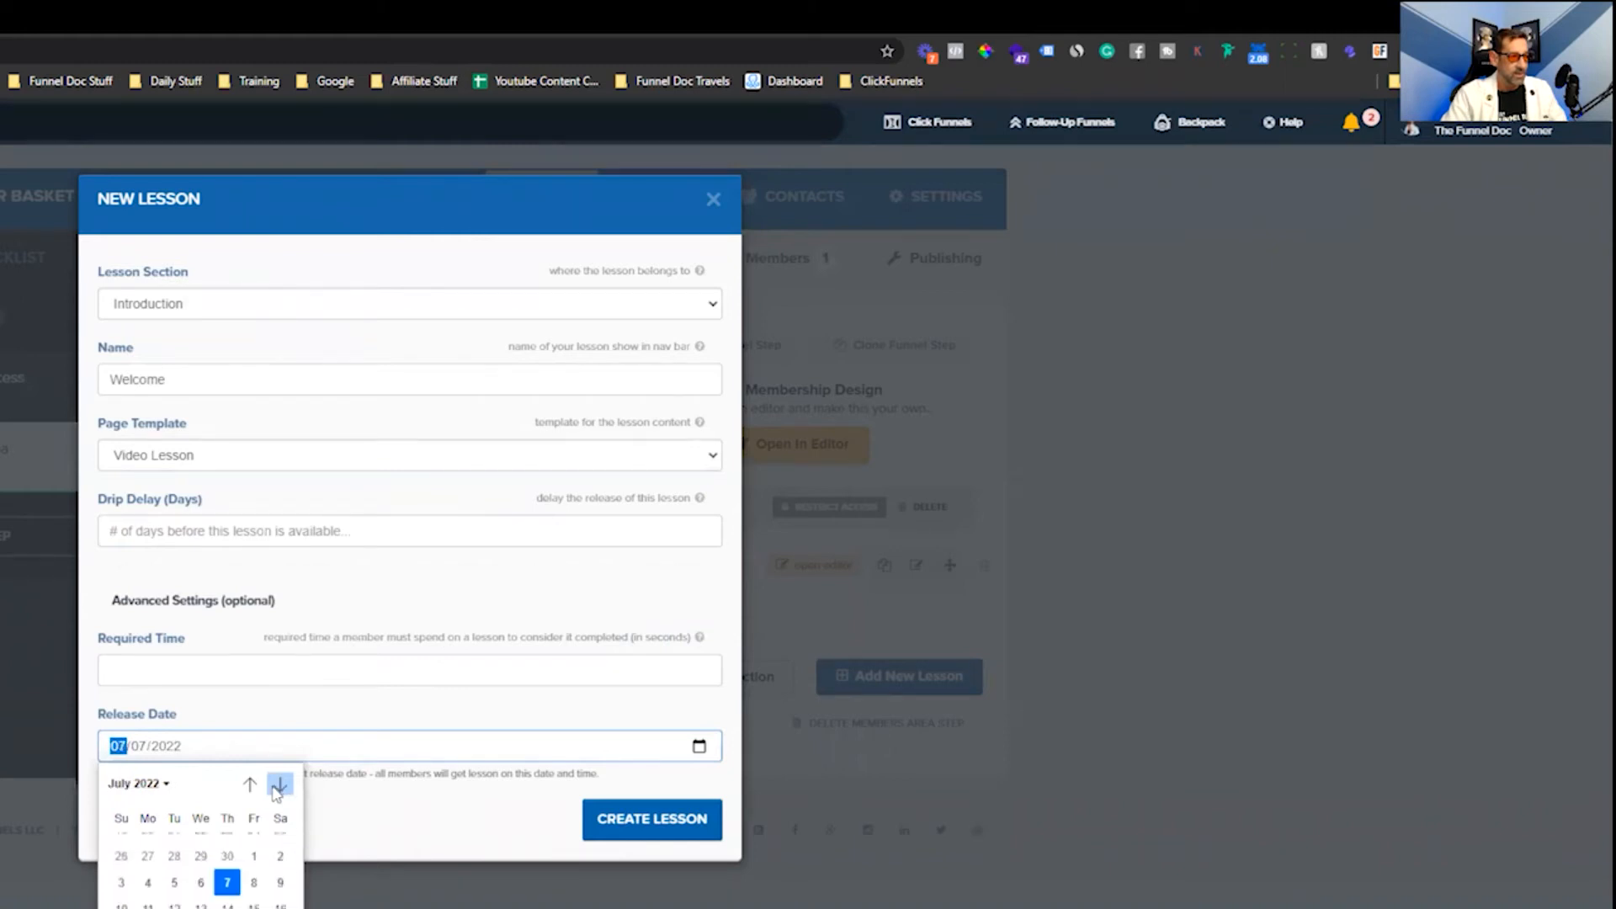
click(147, 863)
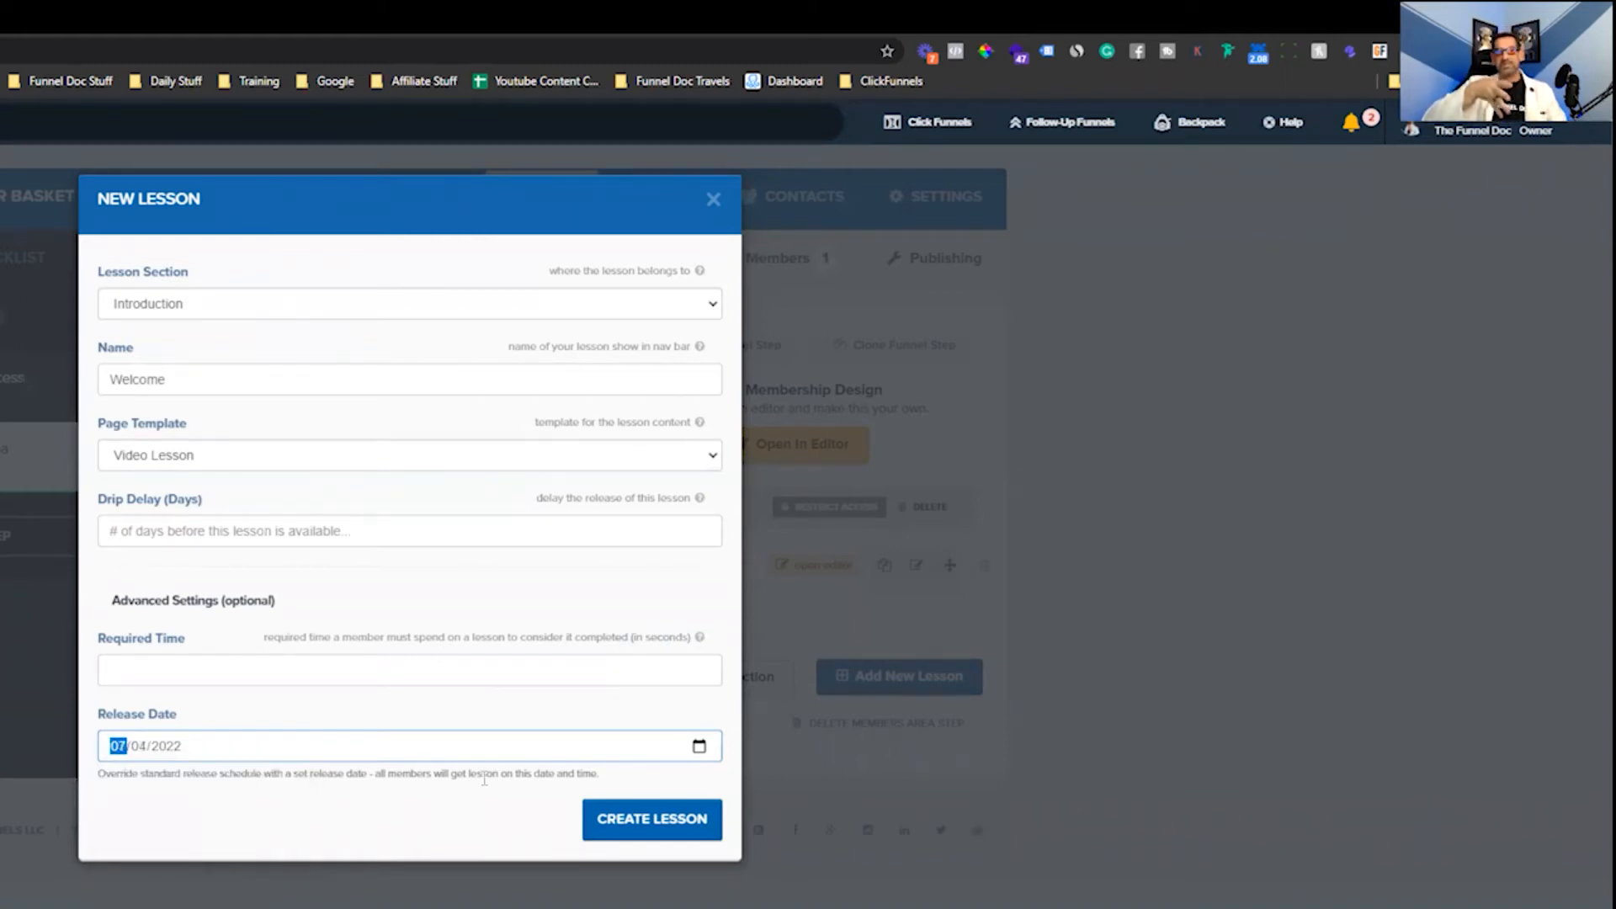
Create the Welcome lesson and delete First Lesson from the Introduction section
click(139, 746)
click(699, 746)
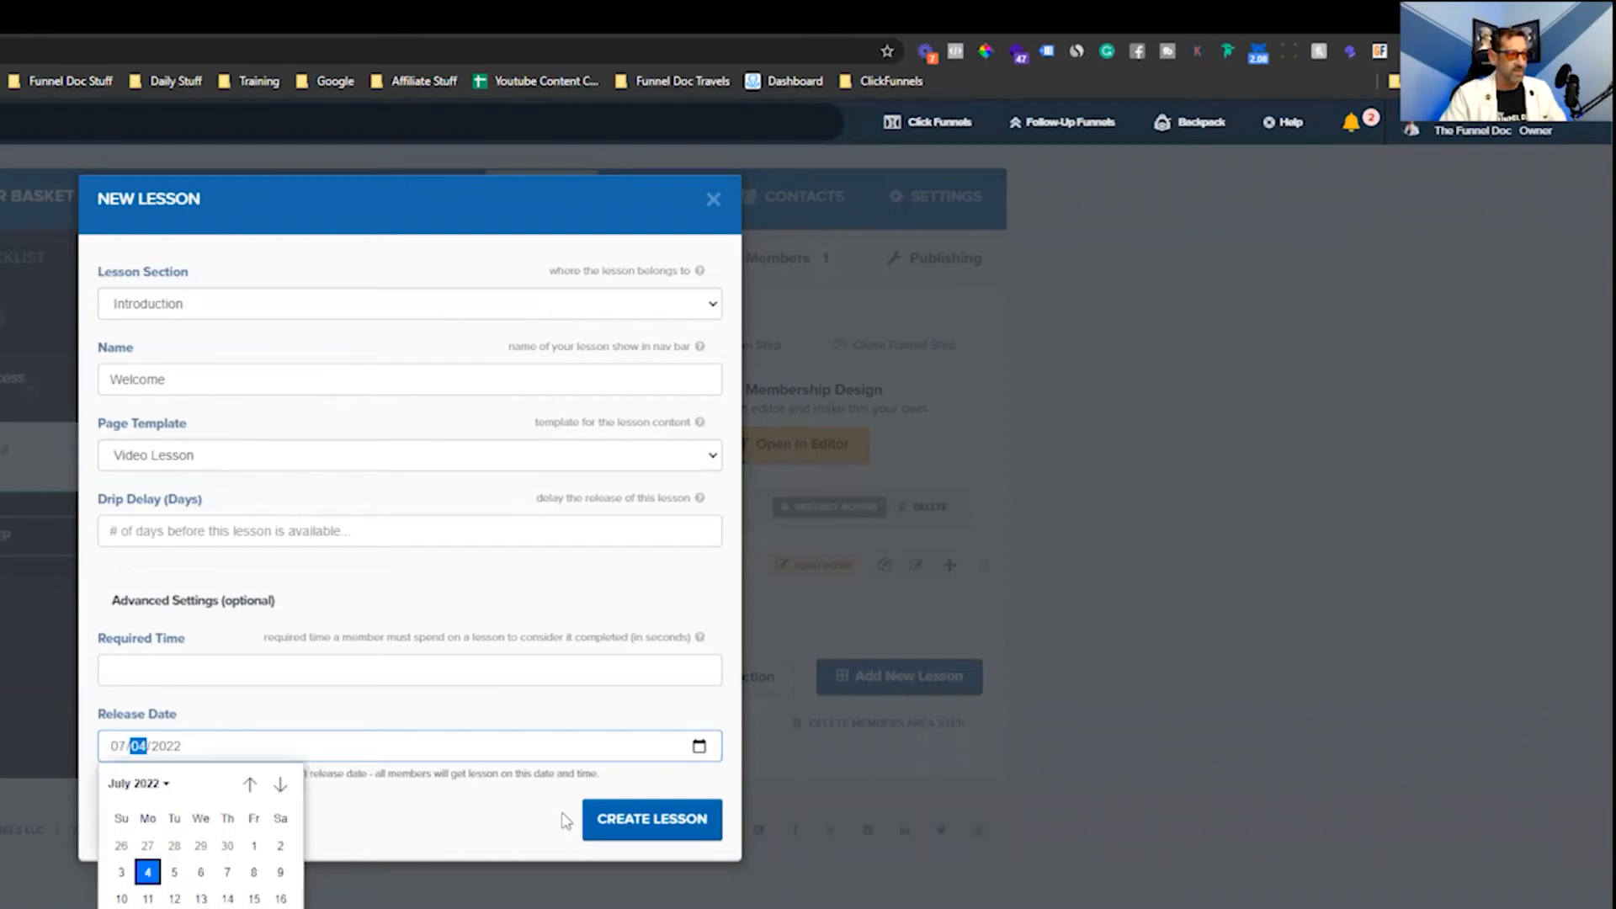
click(488, 818)
click(669, 819)
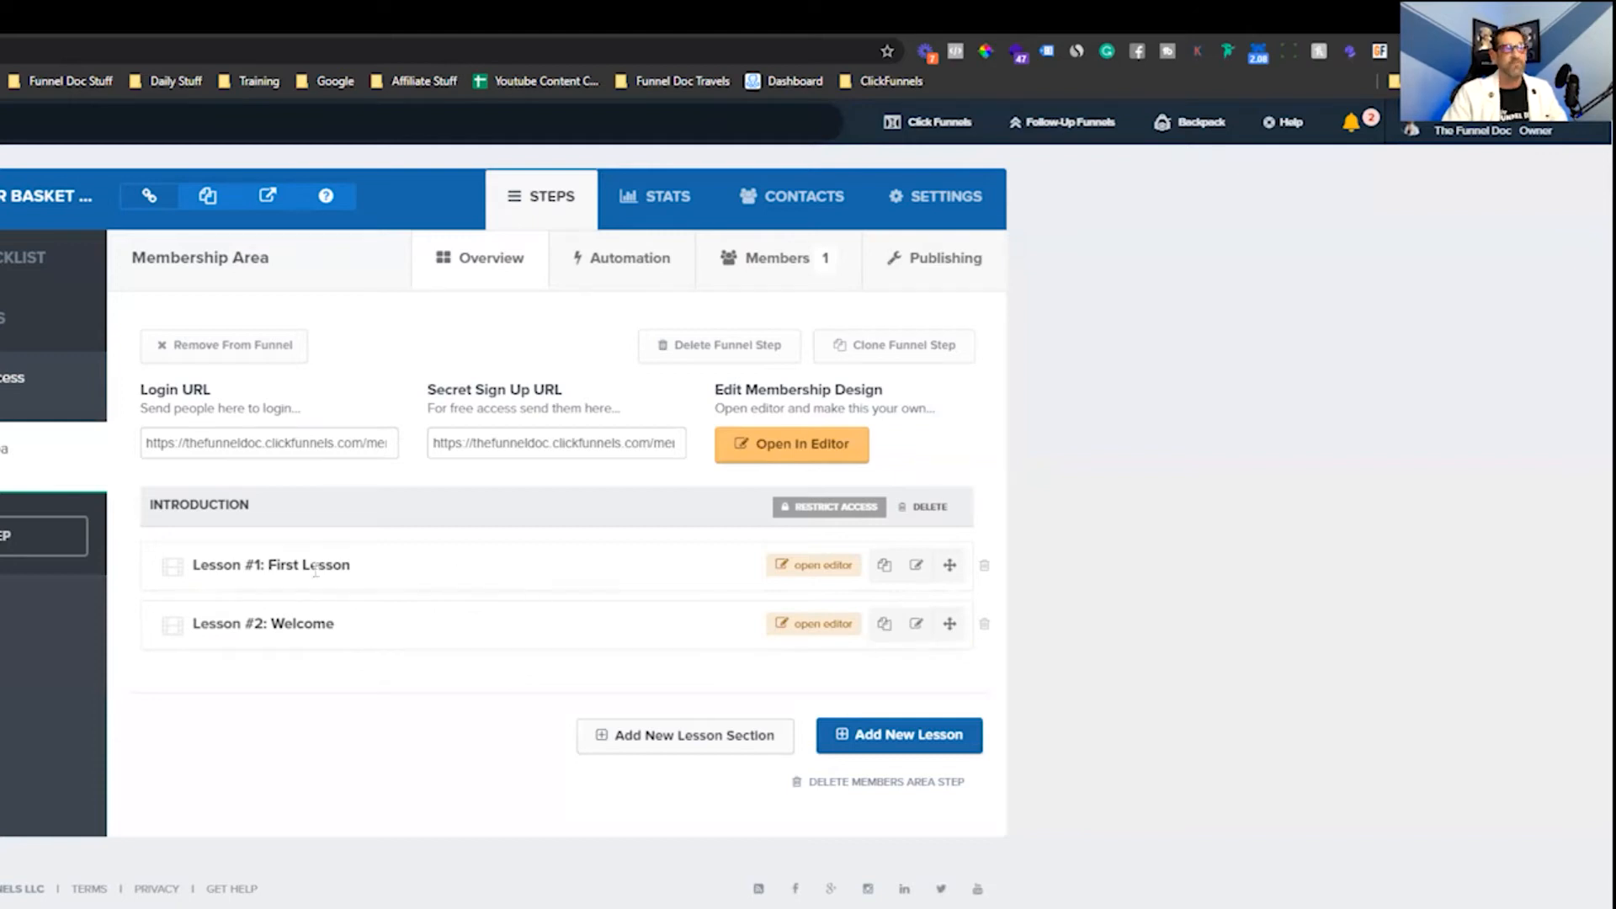
click(983, 568)
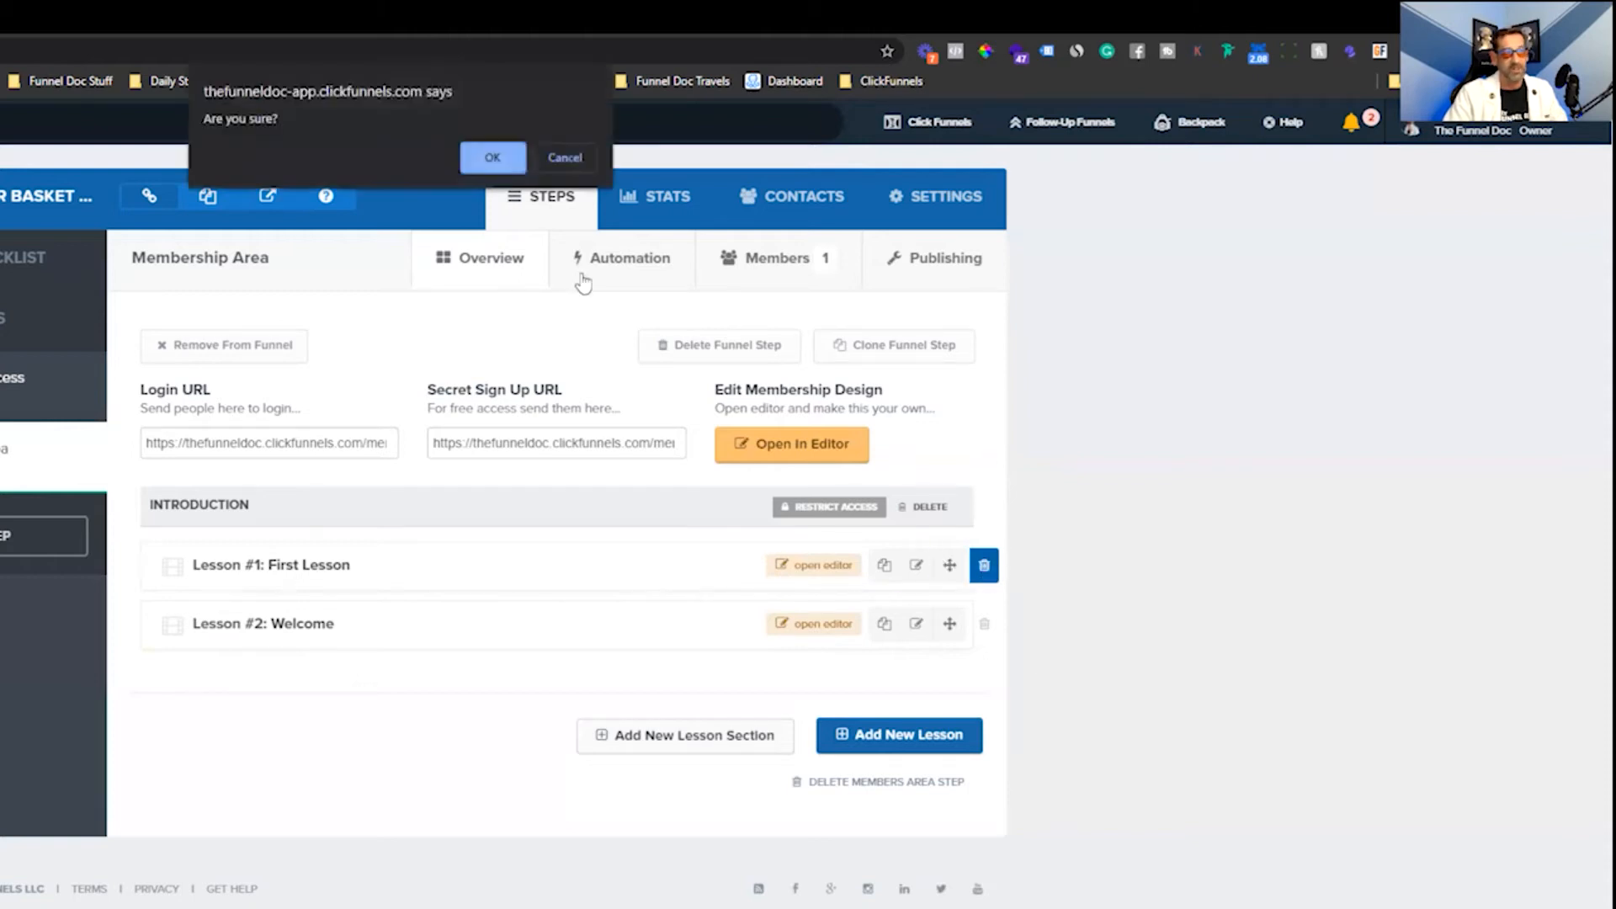
click(493, 158)
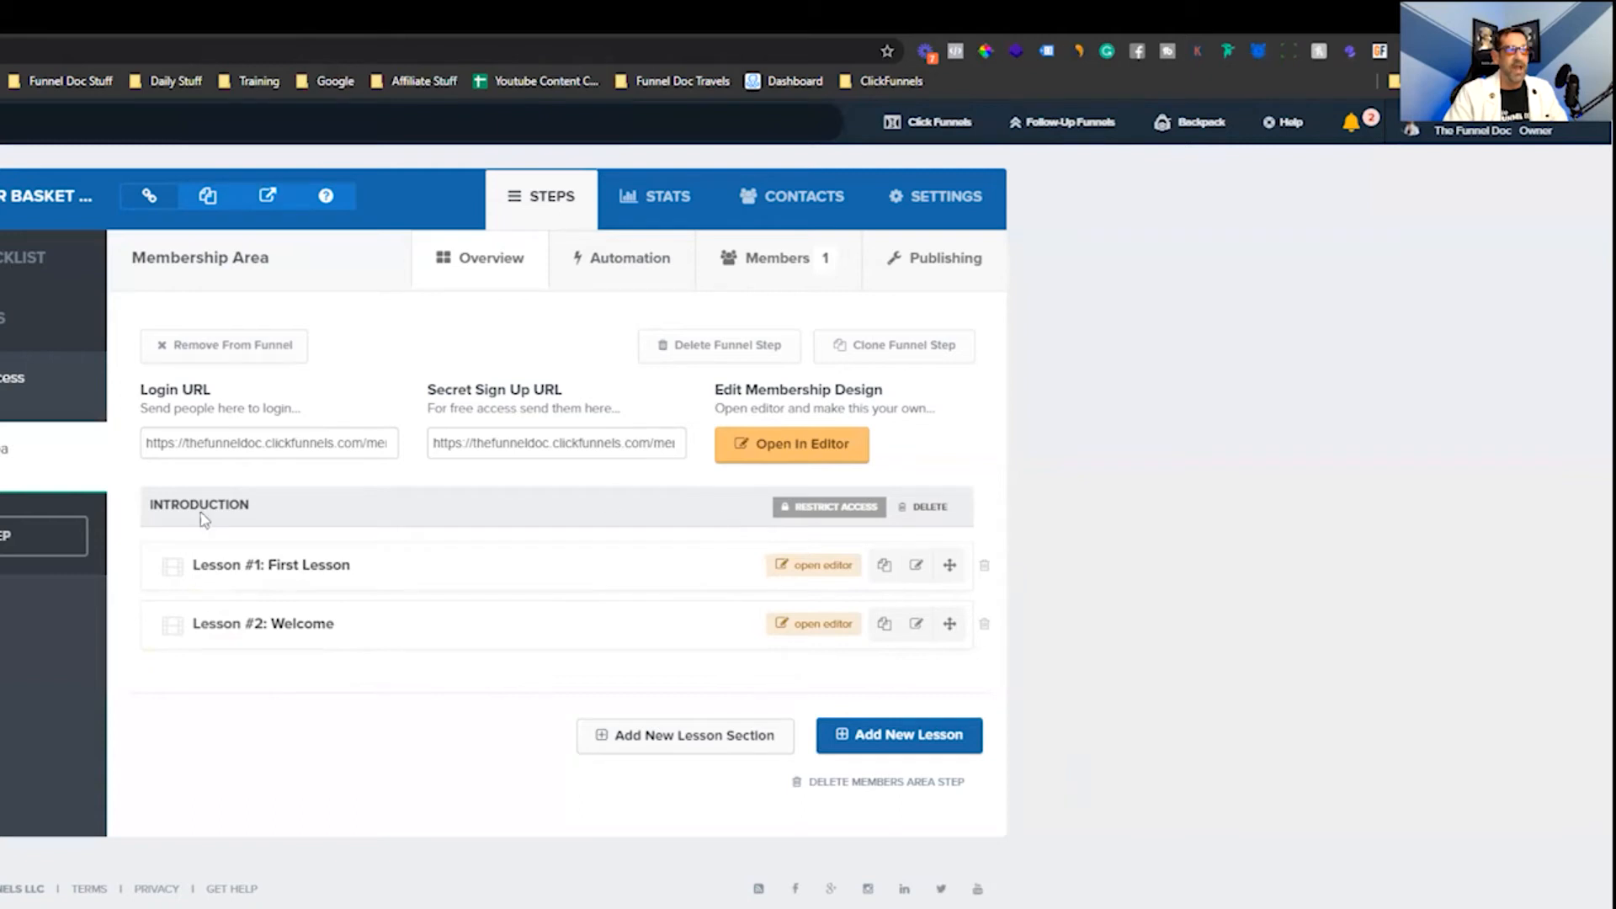
Create a lesson named Support in the Introduction section with the Video Lesson page template, and move it above Welcome
click(926, 680)
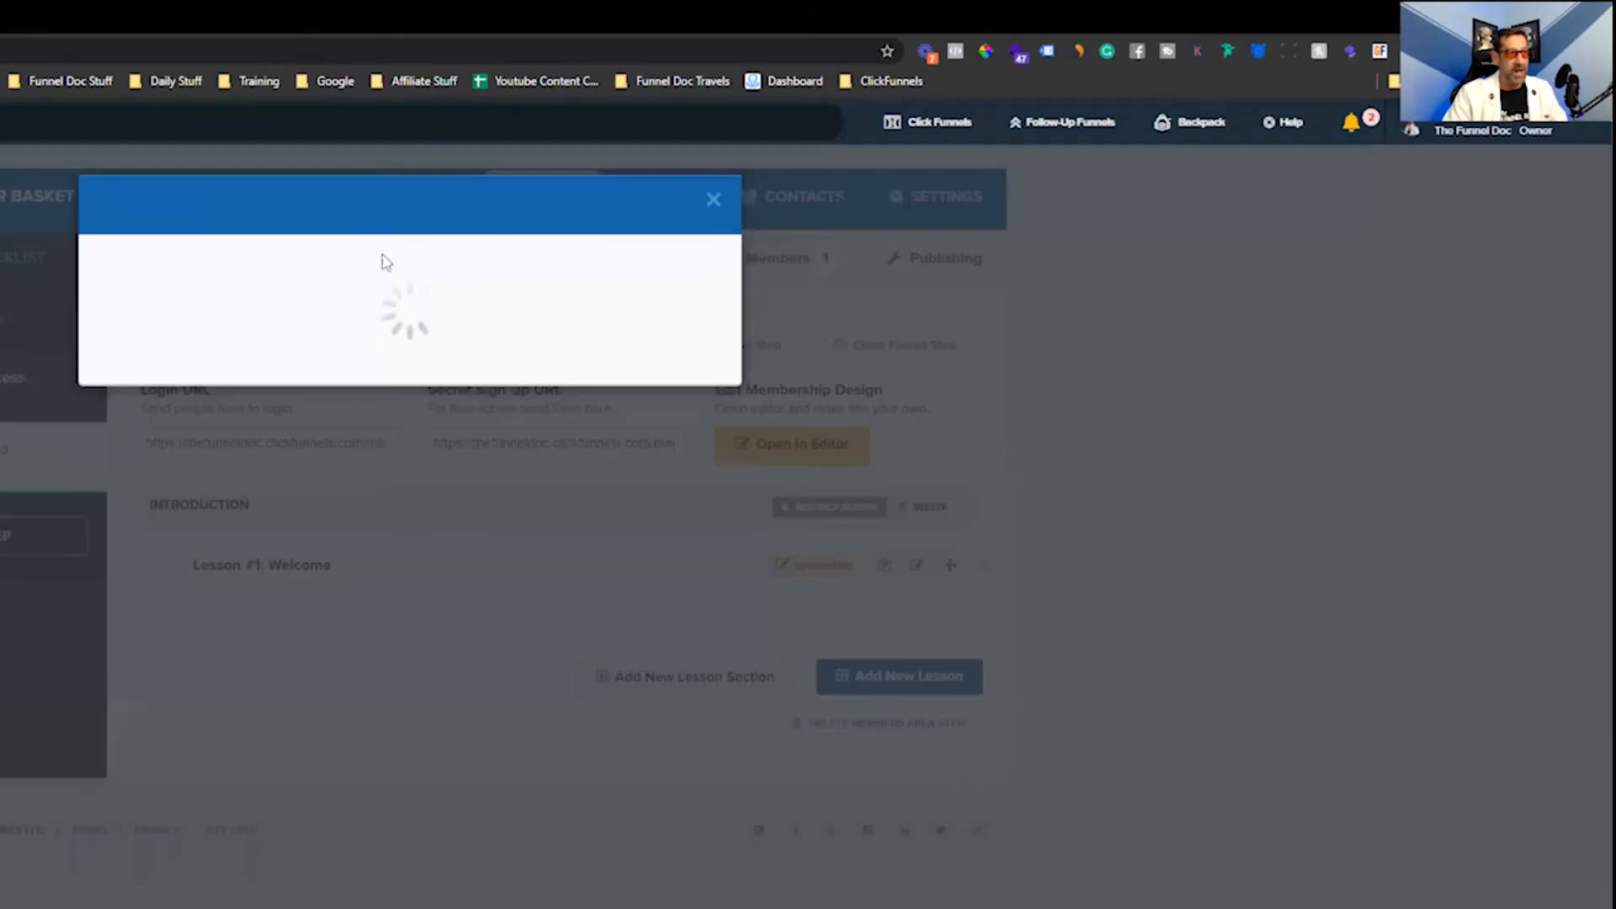
click(251, 303)
click(238, 346)
click(157, 375)
text(Support)
click(329, 454)
click(300, 514)
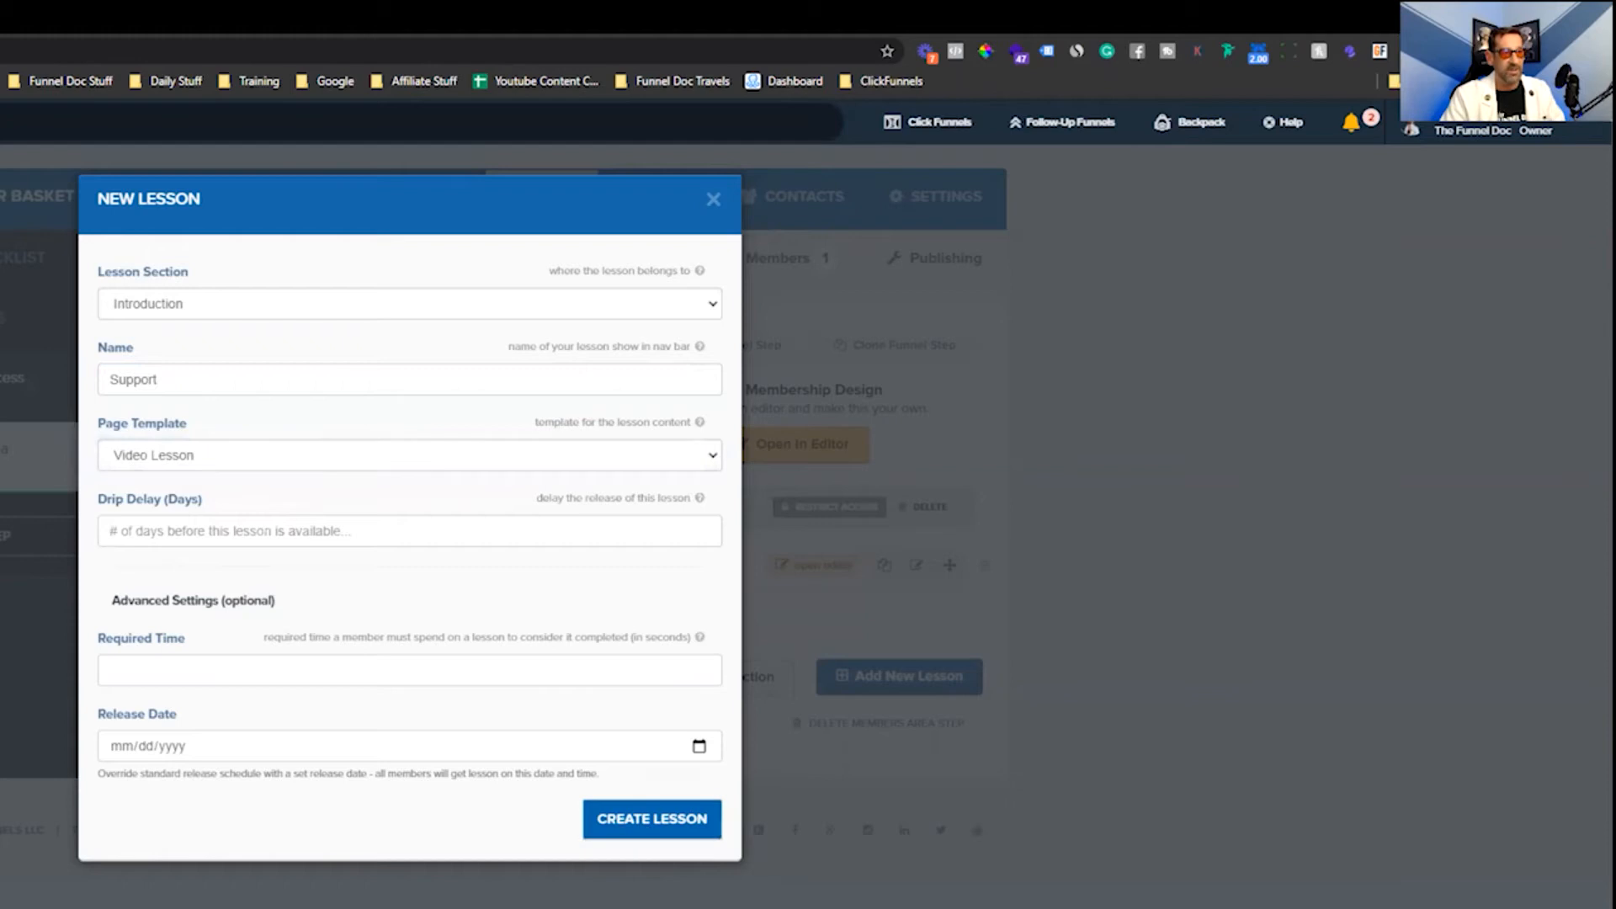
click(660, 828)
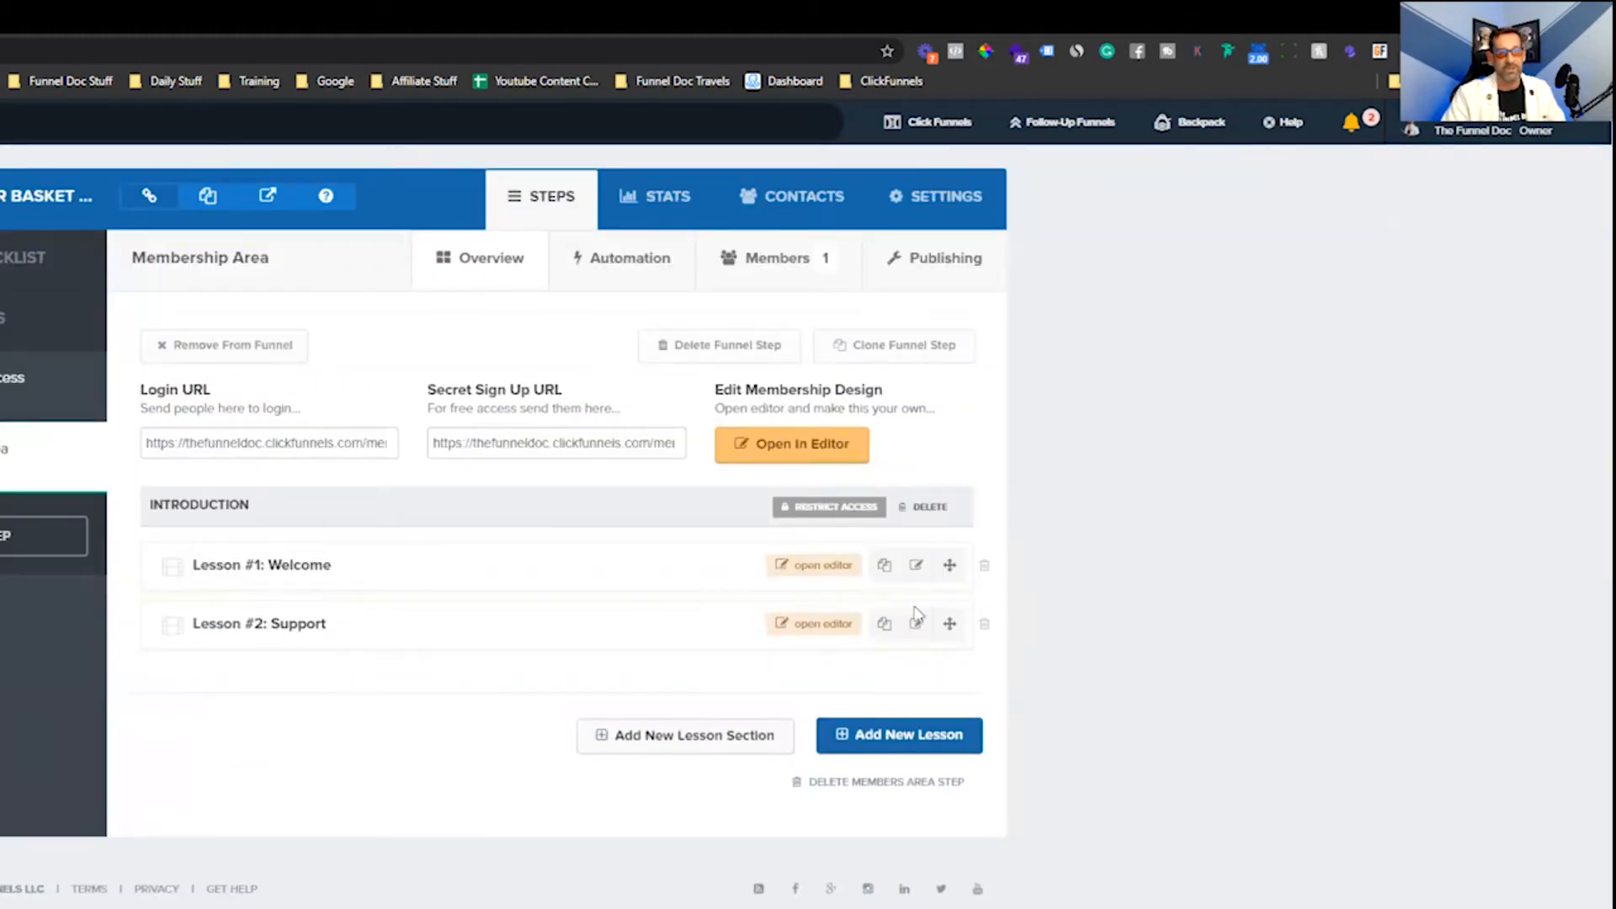
mouse_move(950, 632)
mouse_down()
mouse_move(948, 564)
mouse_move(951, 624)
mouse_up()
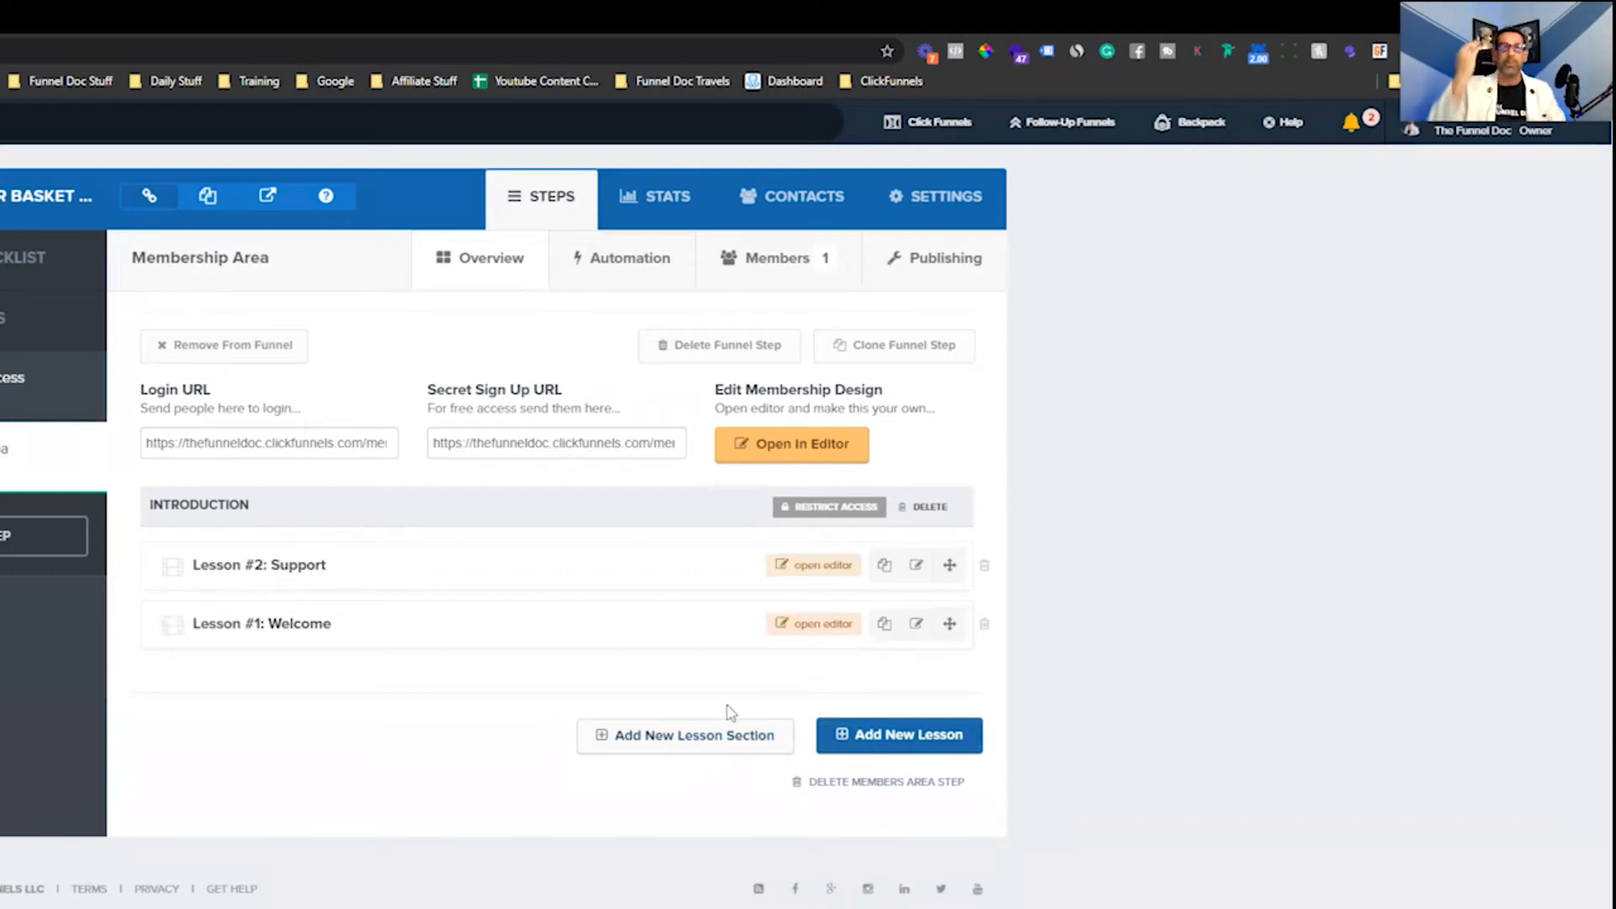
Add a new lesson section named Mindset to the membership area
click(746, 753)
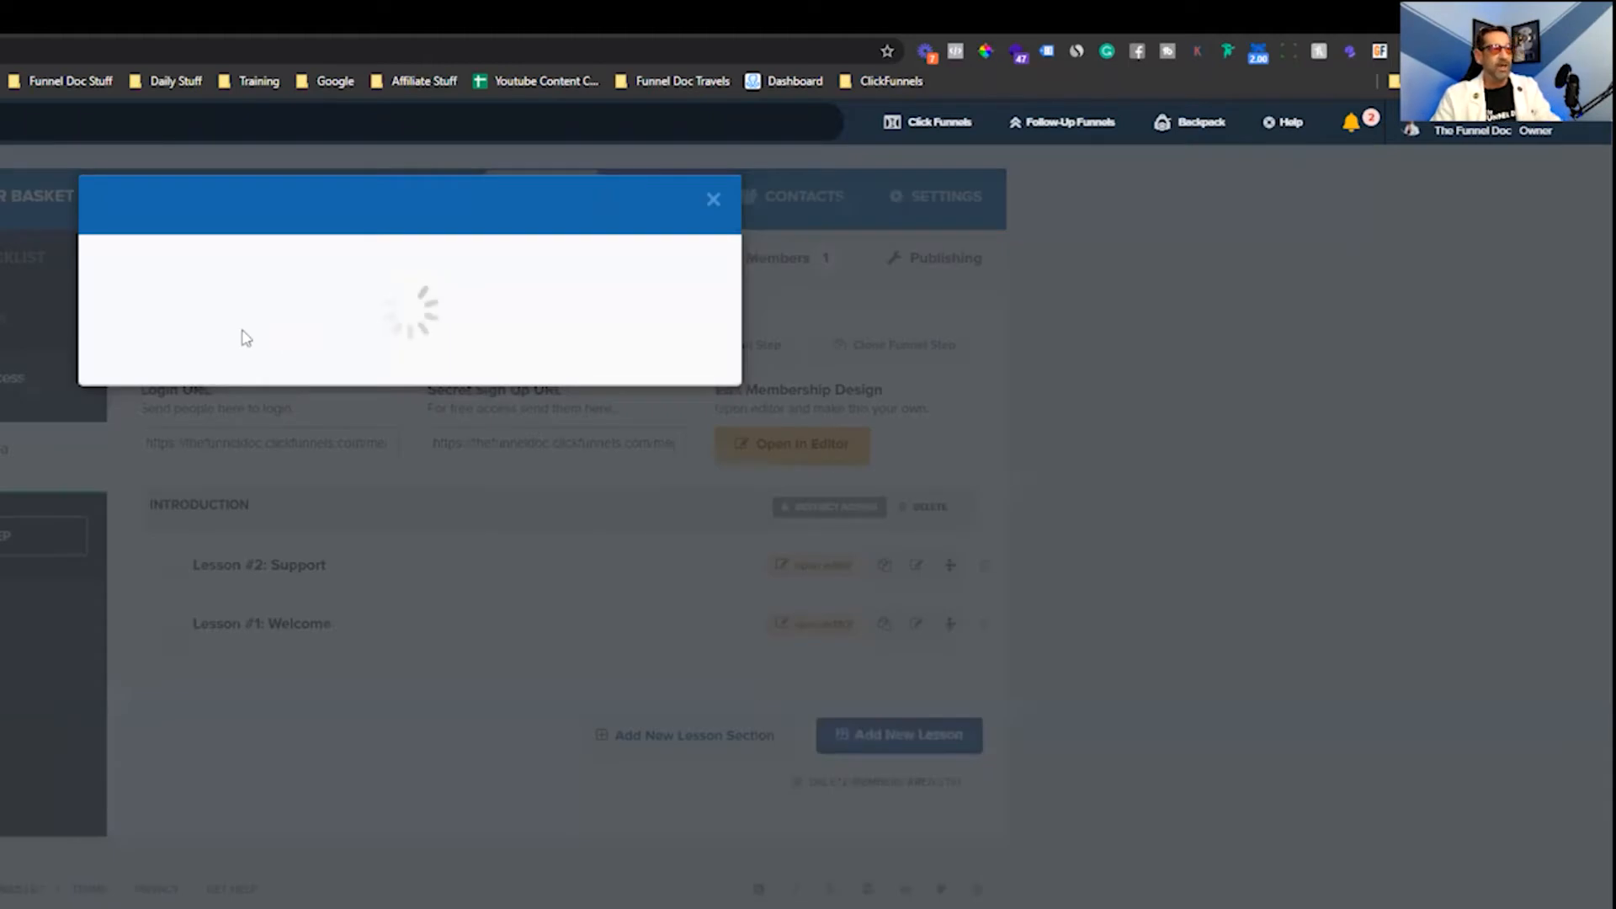
click(714, 199)
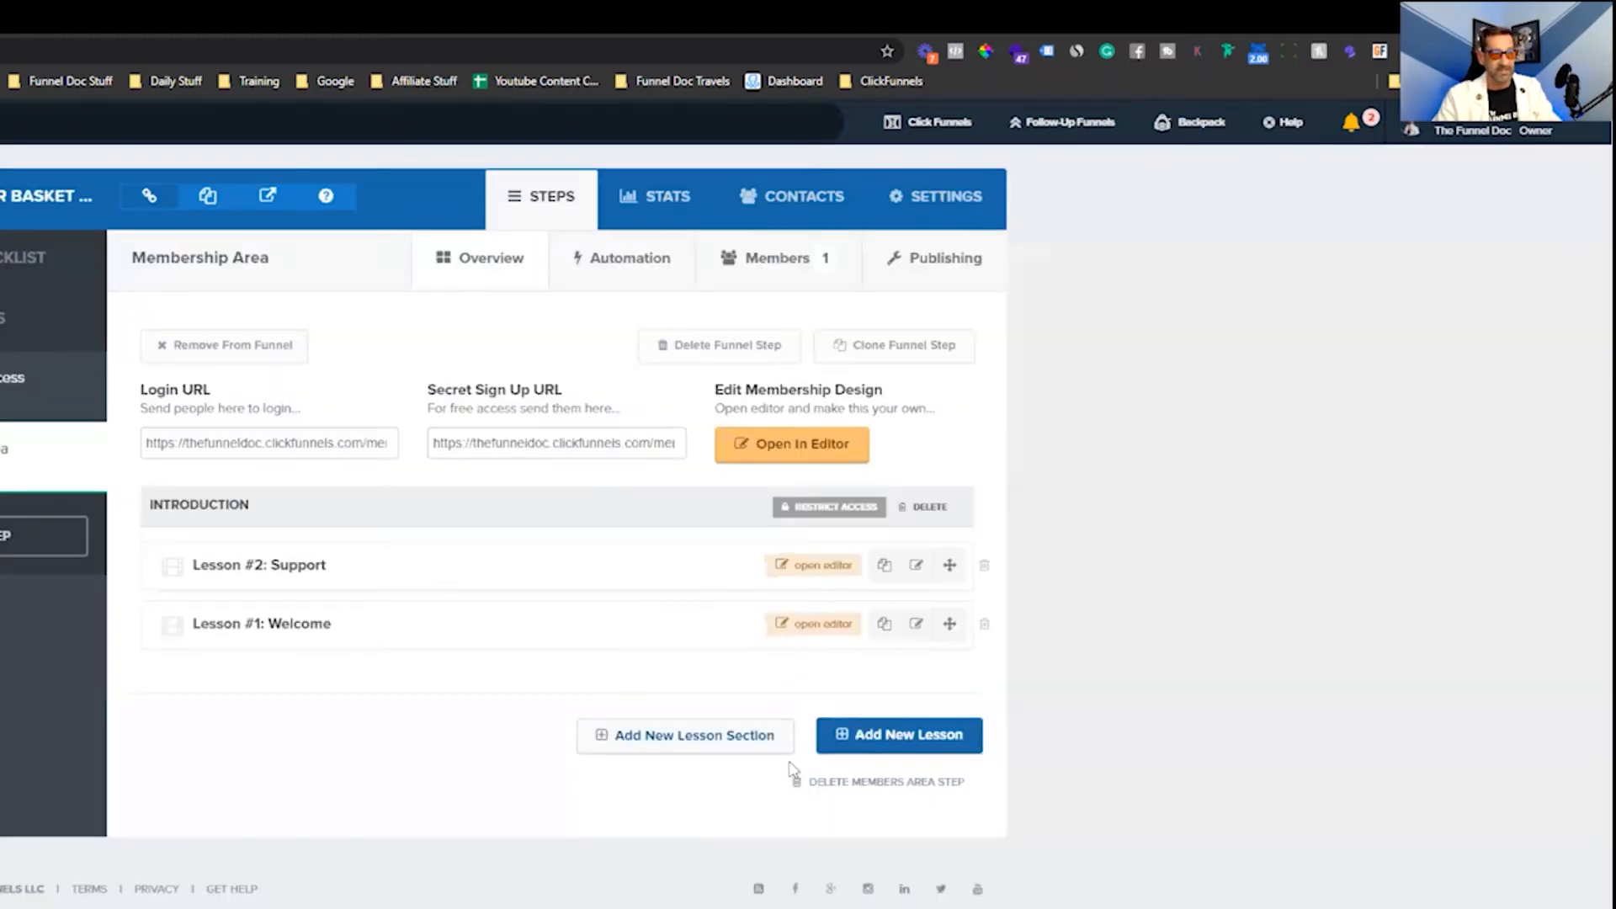
click(672, 741)
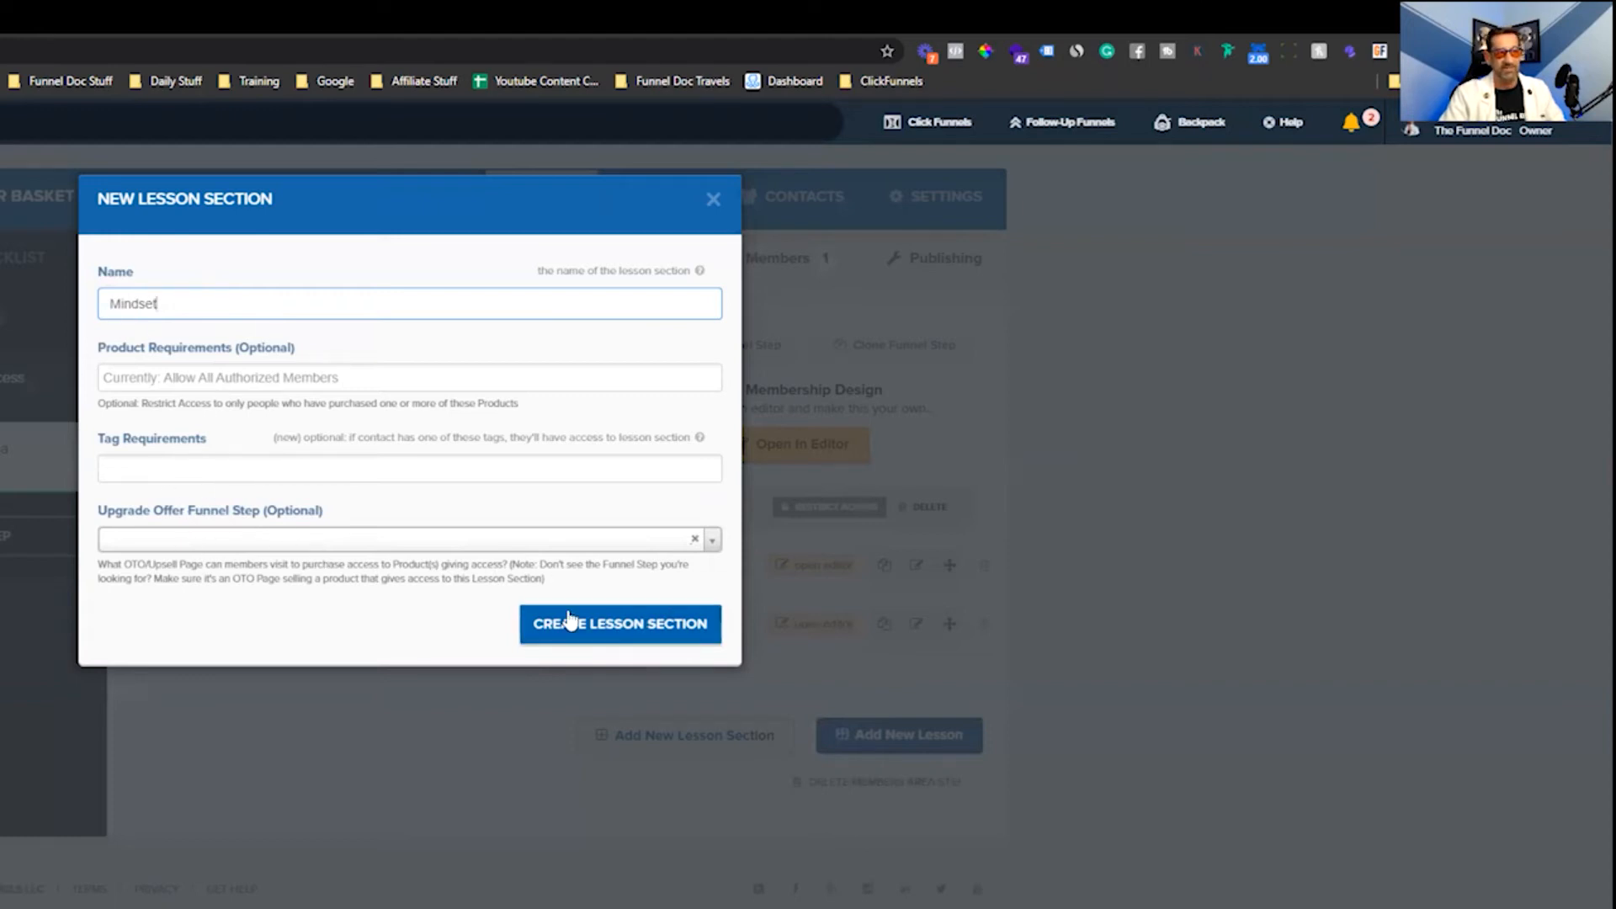
click(646, 633)
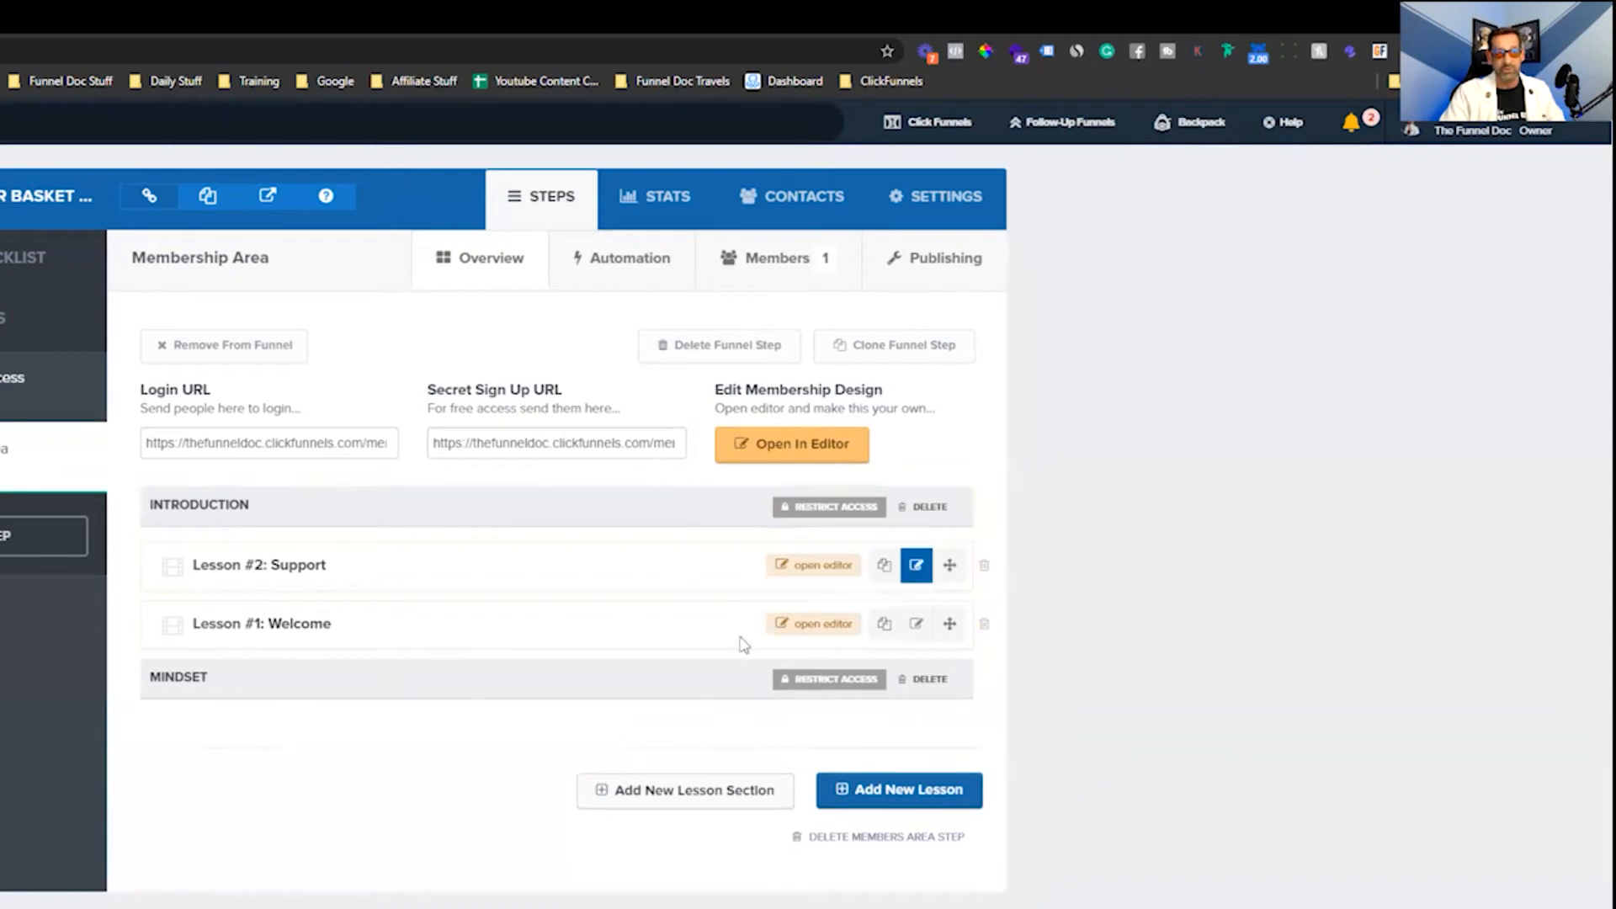
Look over the Introduction section's access settings without changing them, and move the Welcome lesson above Support
click(829, 506)
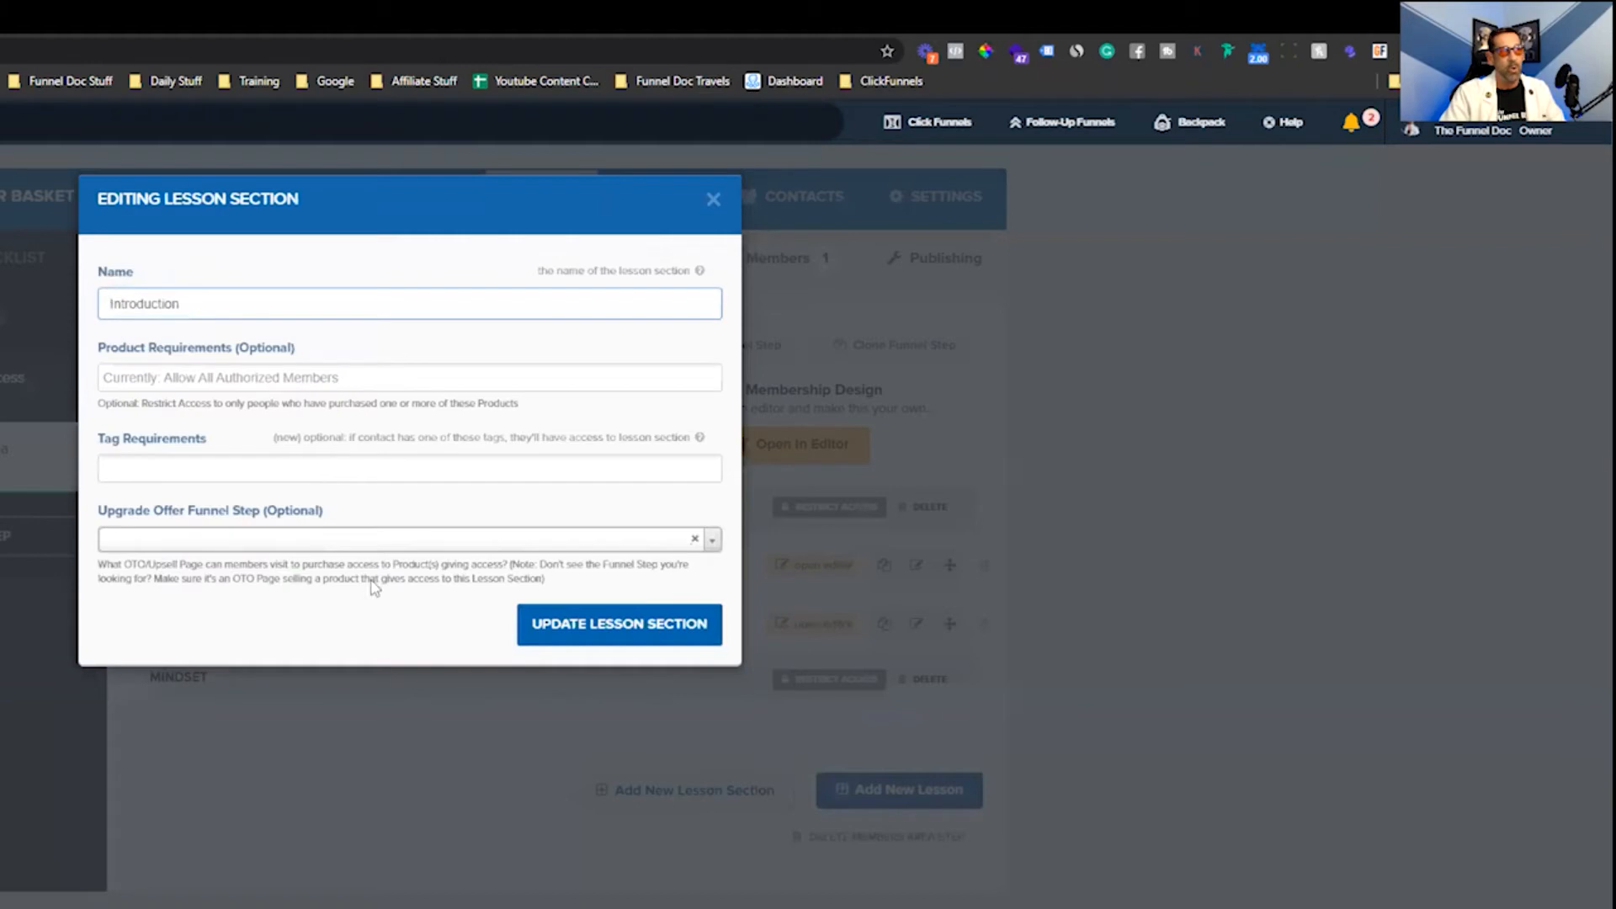
click(711, 200)
click(217, 507)
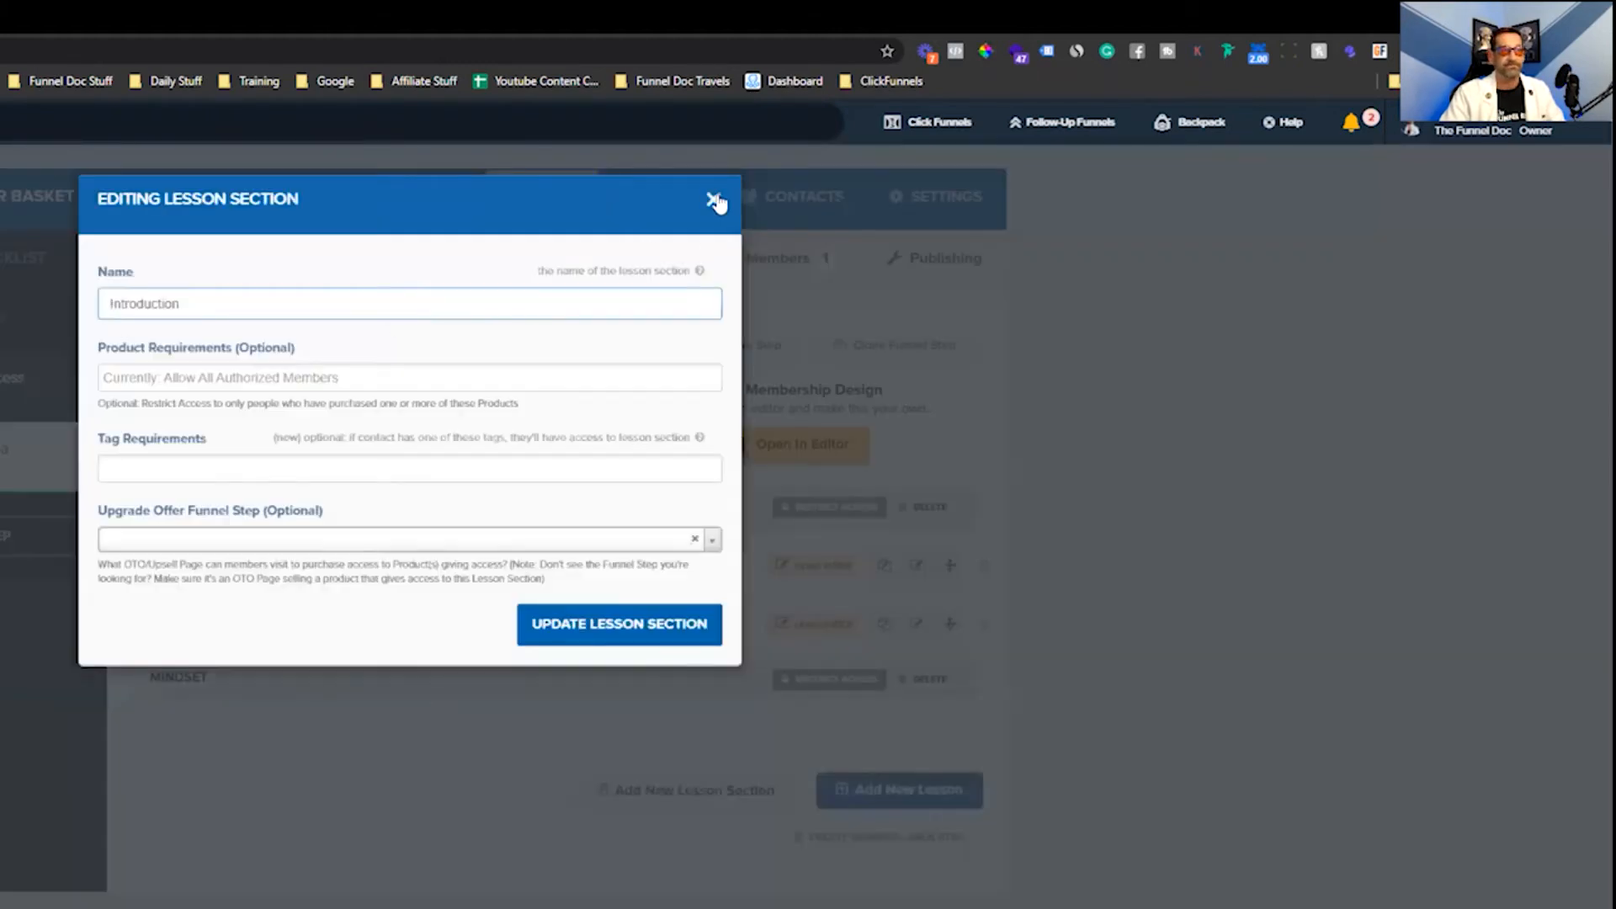
click(713, 199)
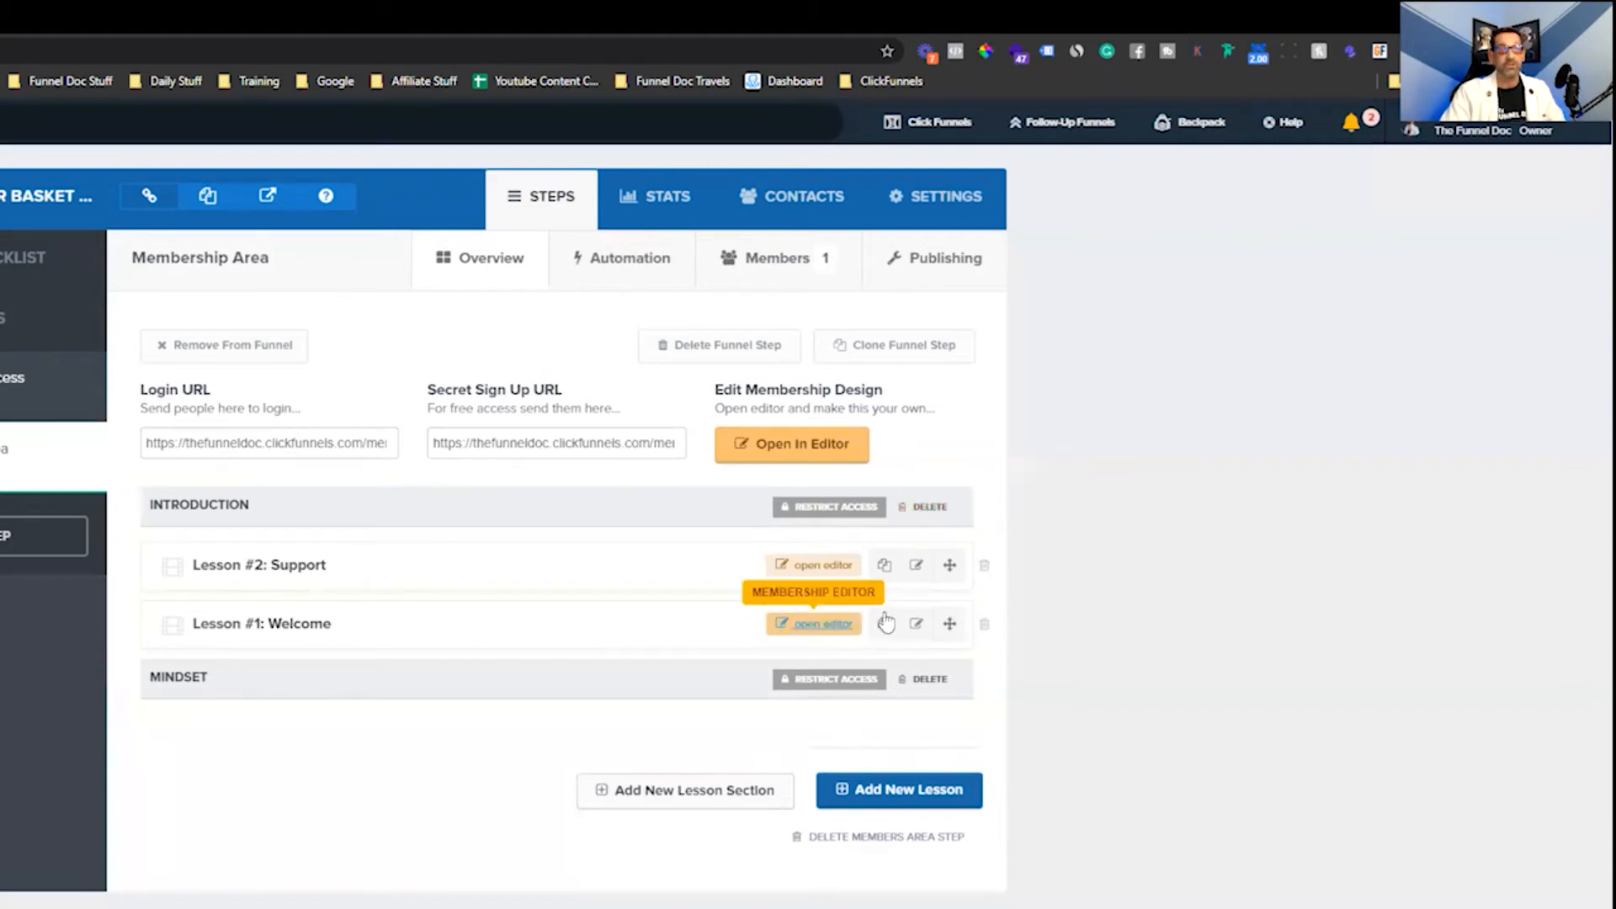
drag(950, 626, 948, 564)
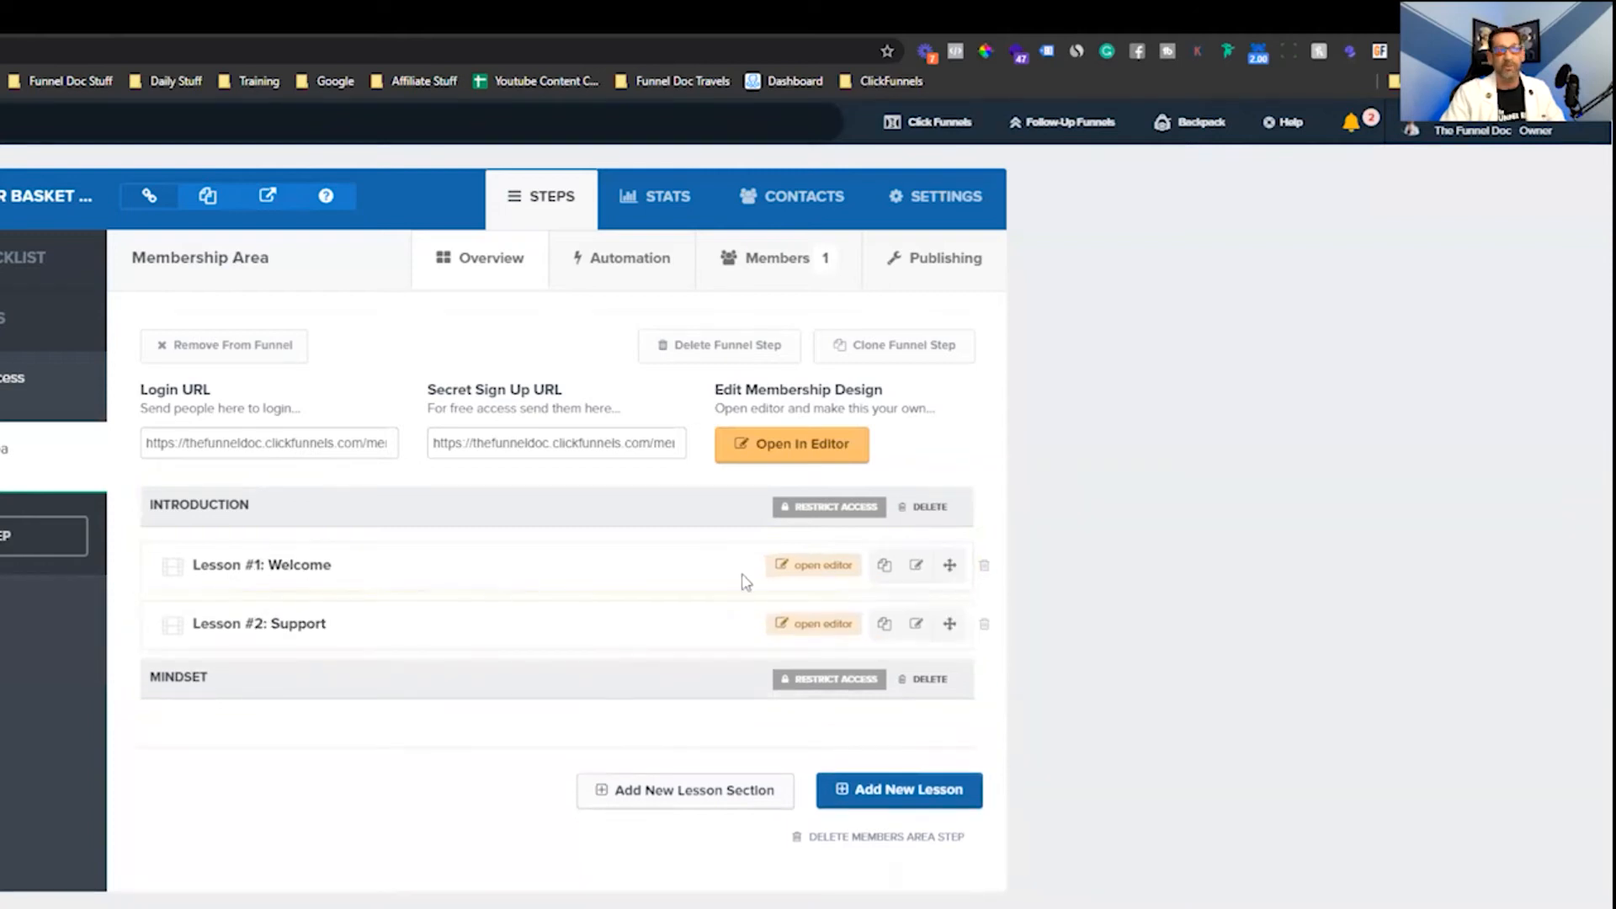
Create a lesson named How To Win in the Mindset section with the Video Lesson page template
click(901, 789)
click(286, 304)
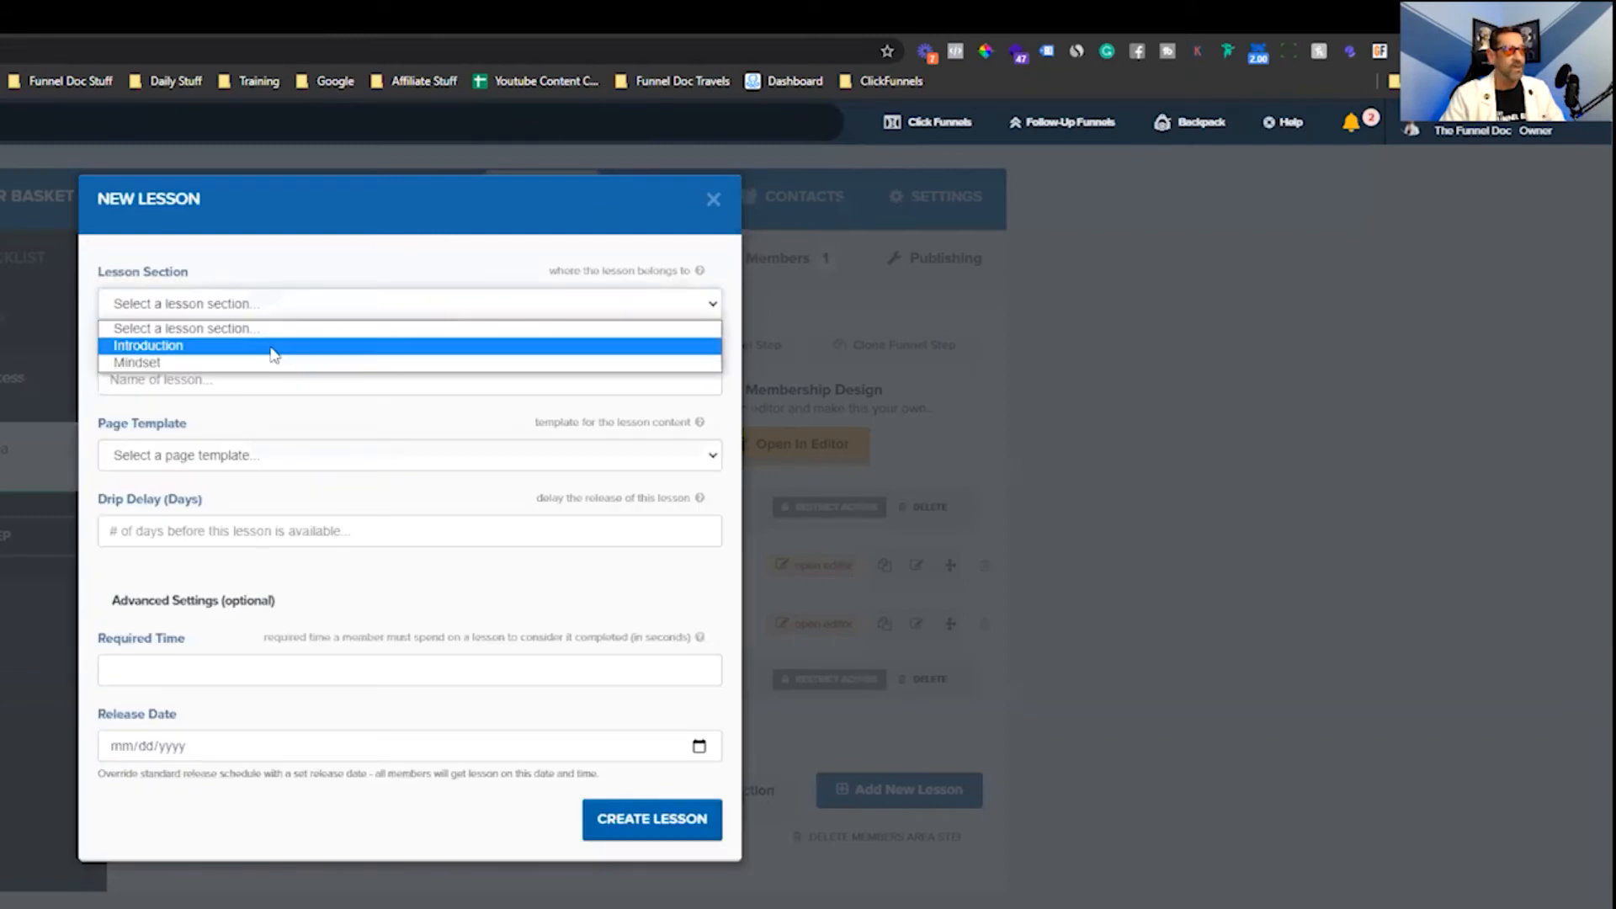
click(177, 364)
click(158, 379)
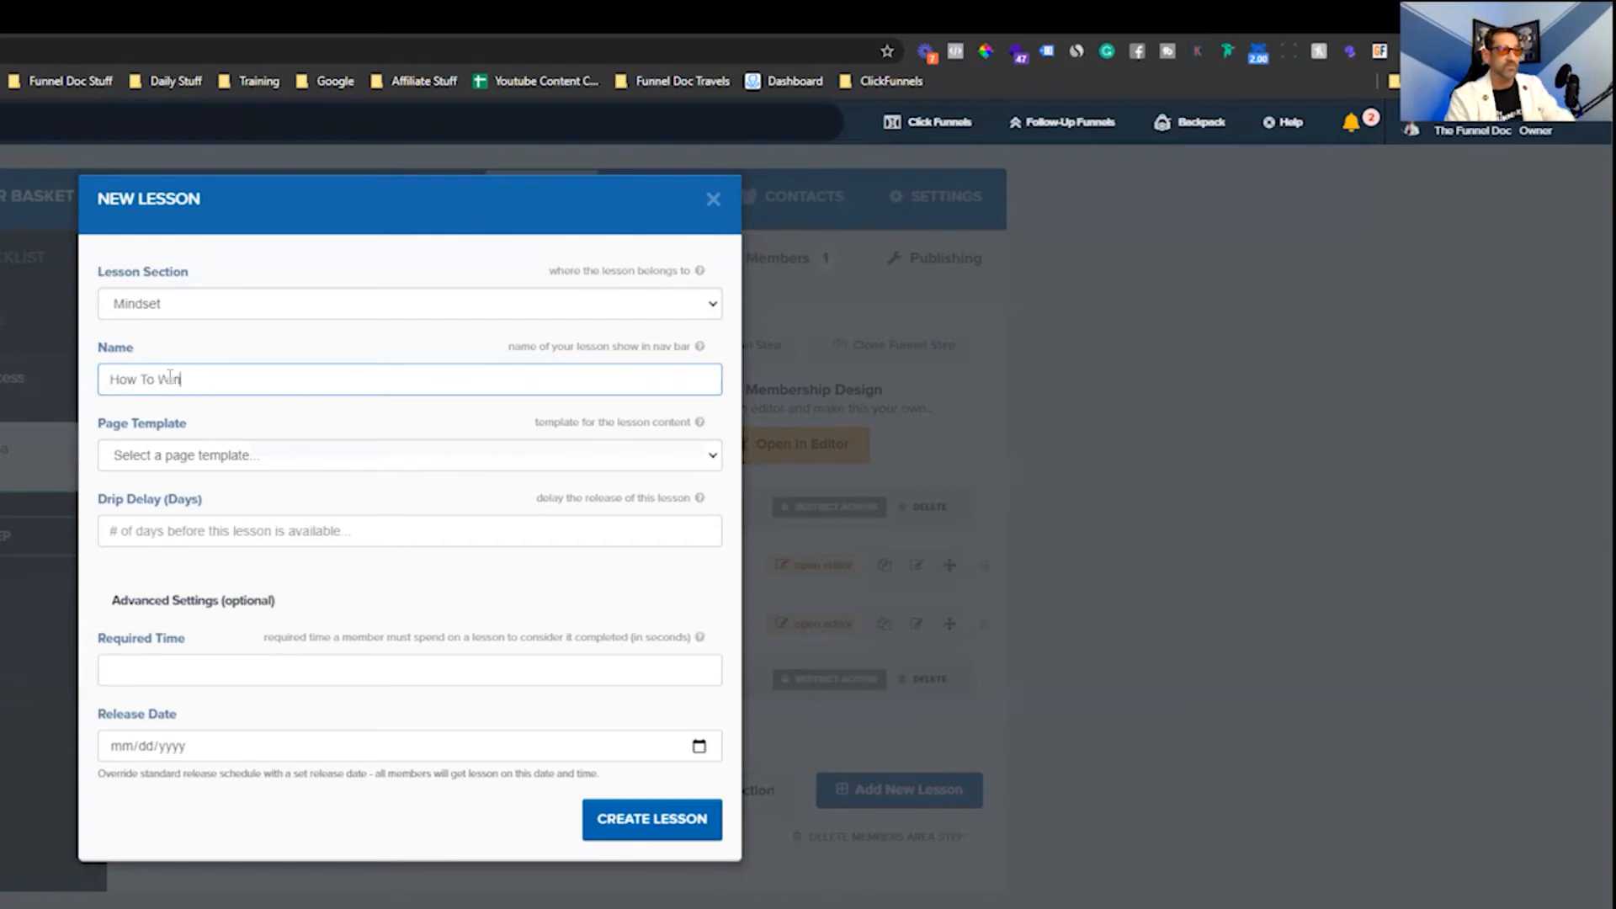
text(How To Win)
click(317, 455)
click(317, 516)
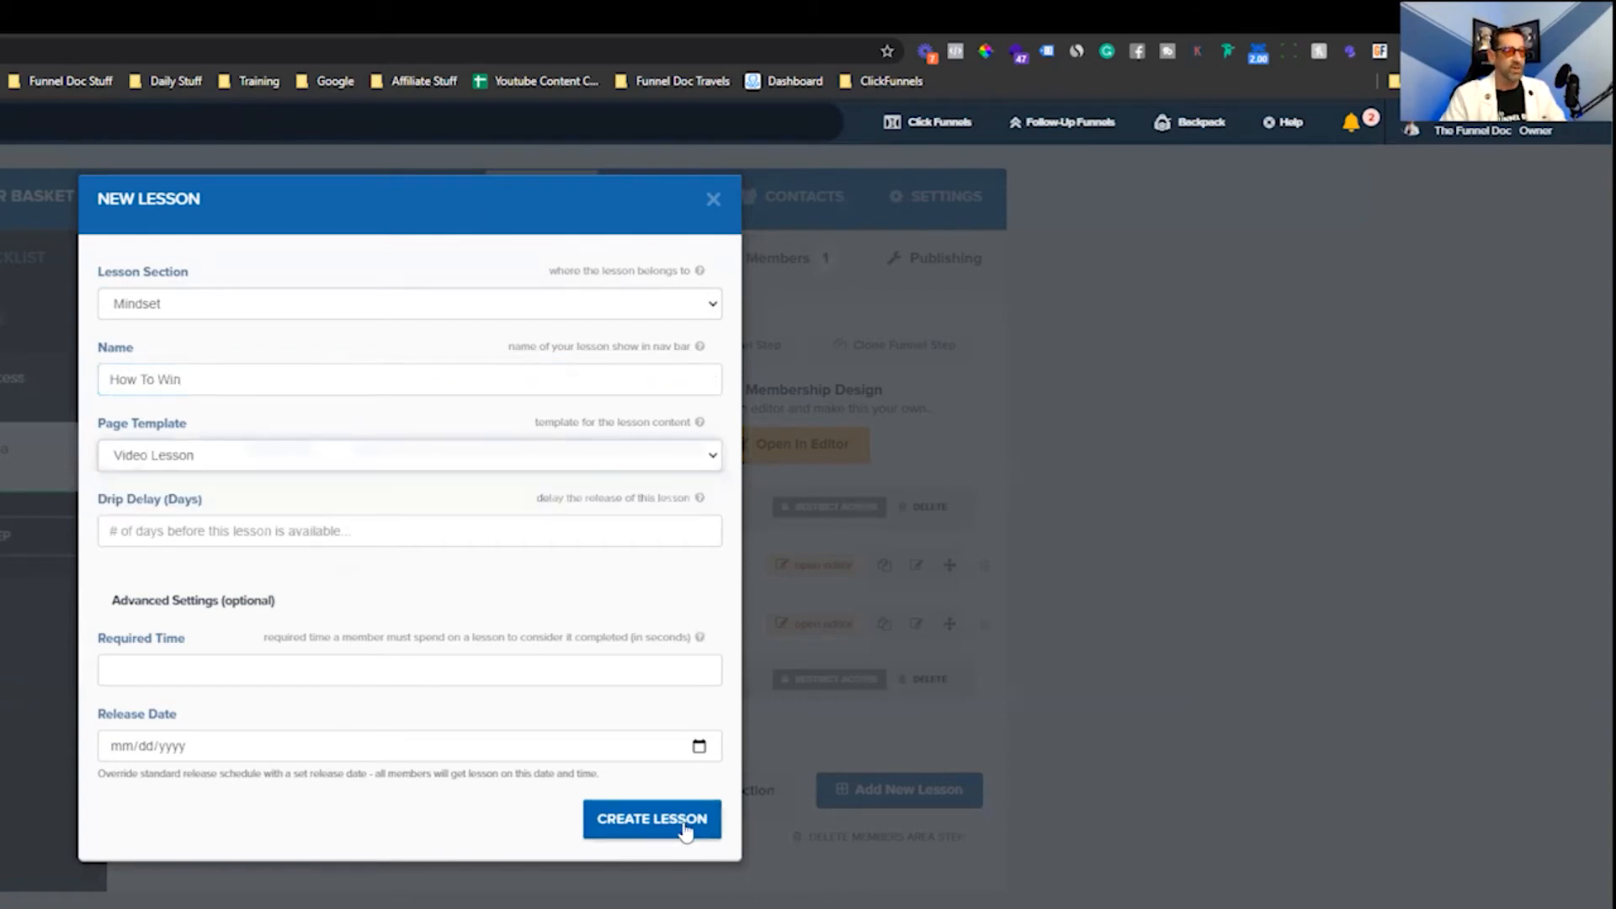
click(637, 826)
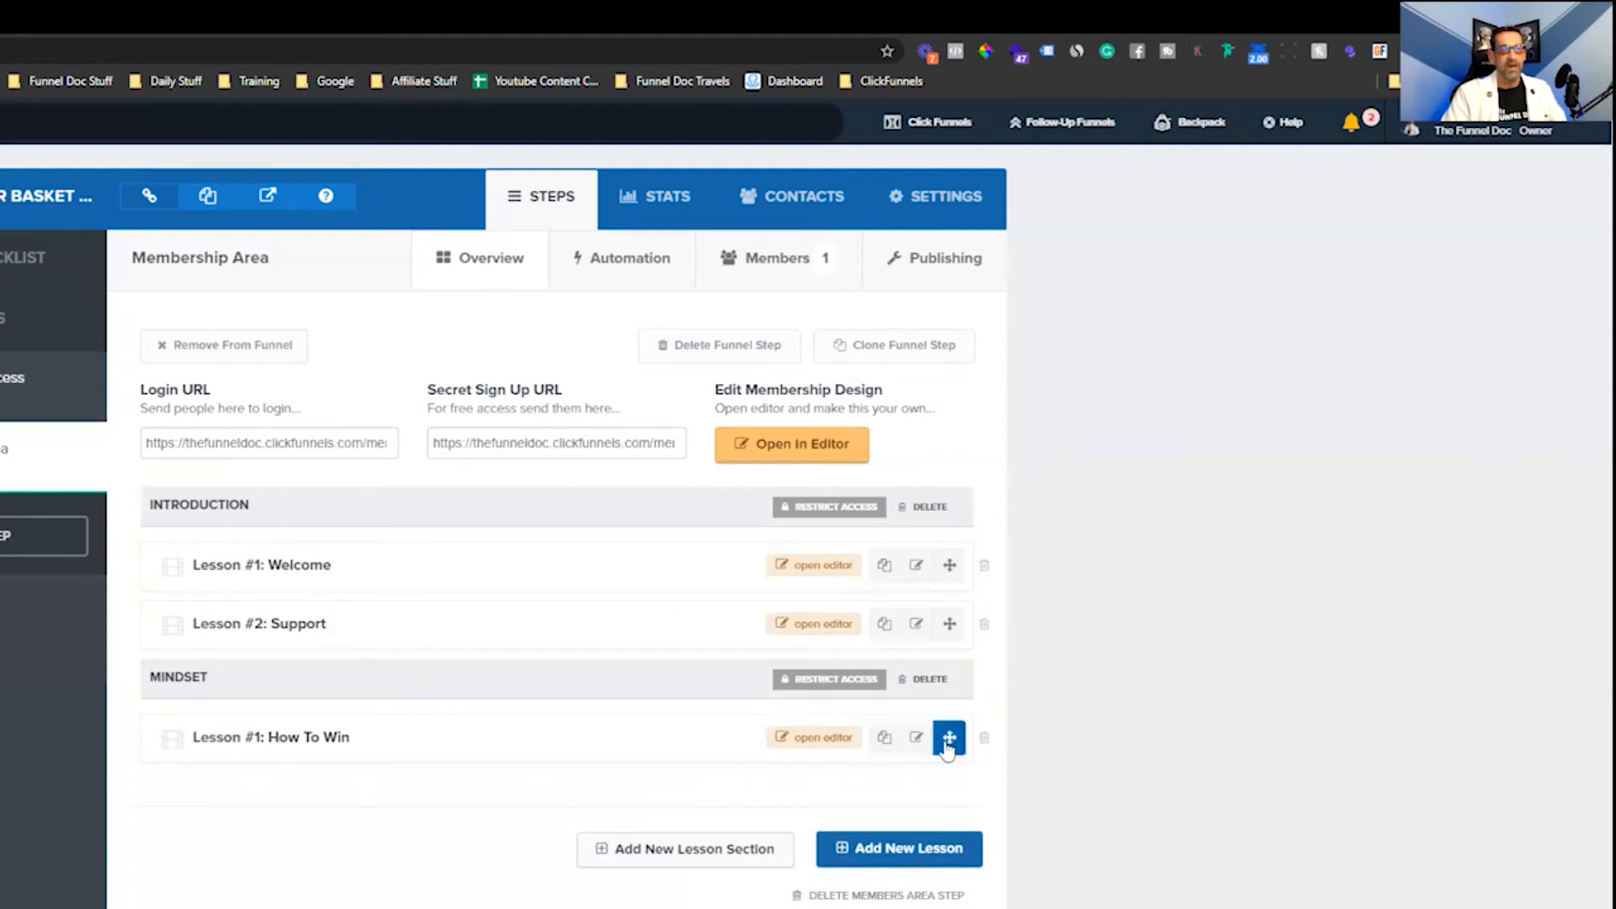
Open the How To Win lesson in the editor, replace its headline with "How To WIn" and center it
click(828, 741)
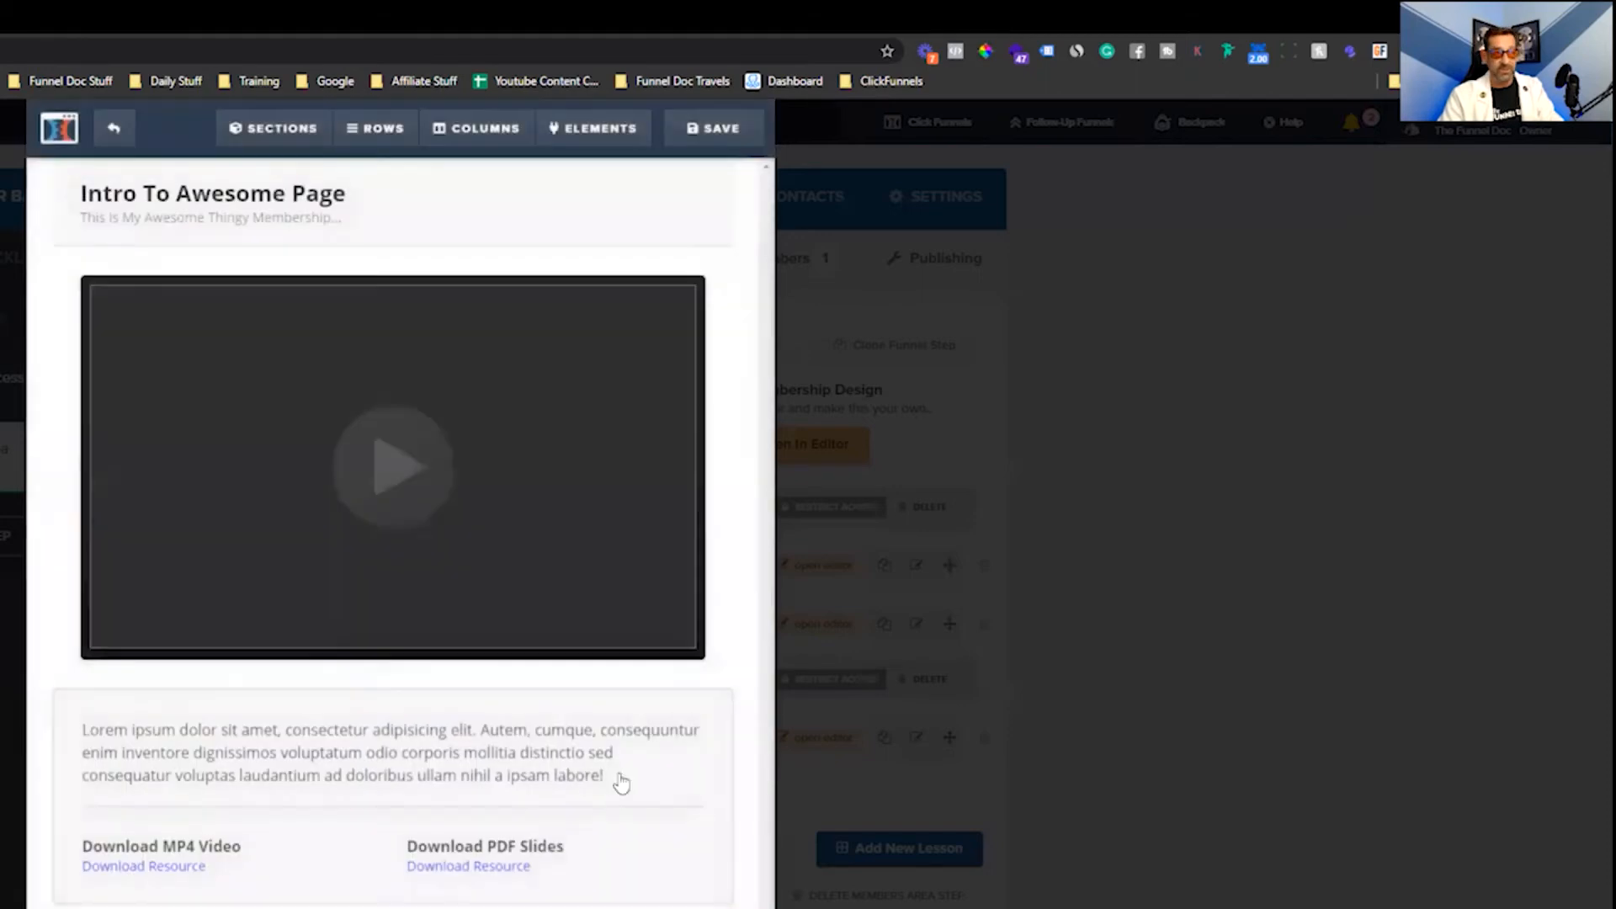
click(345, 194)
drag(345, 194, 79, 207)
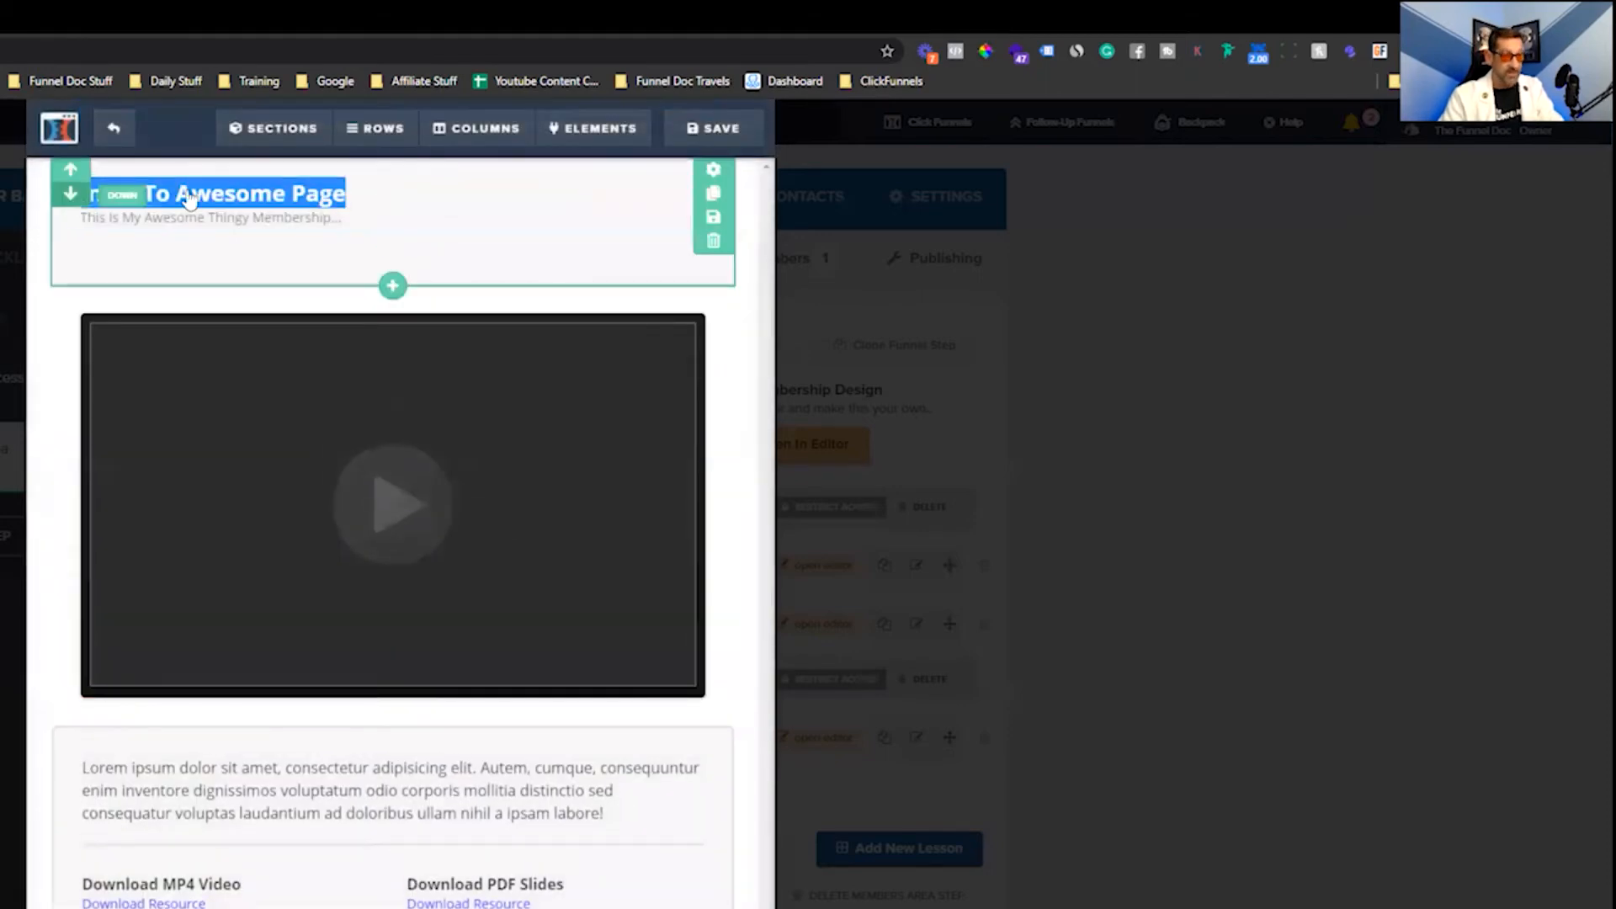
click(253, 192)
triple_click(261, 193)
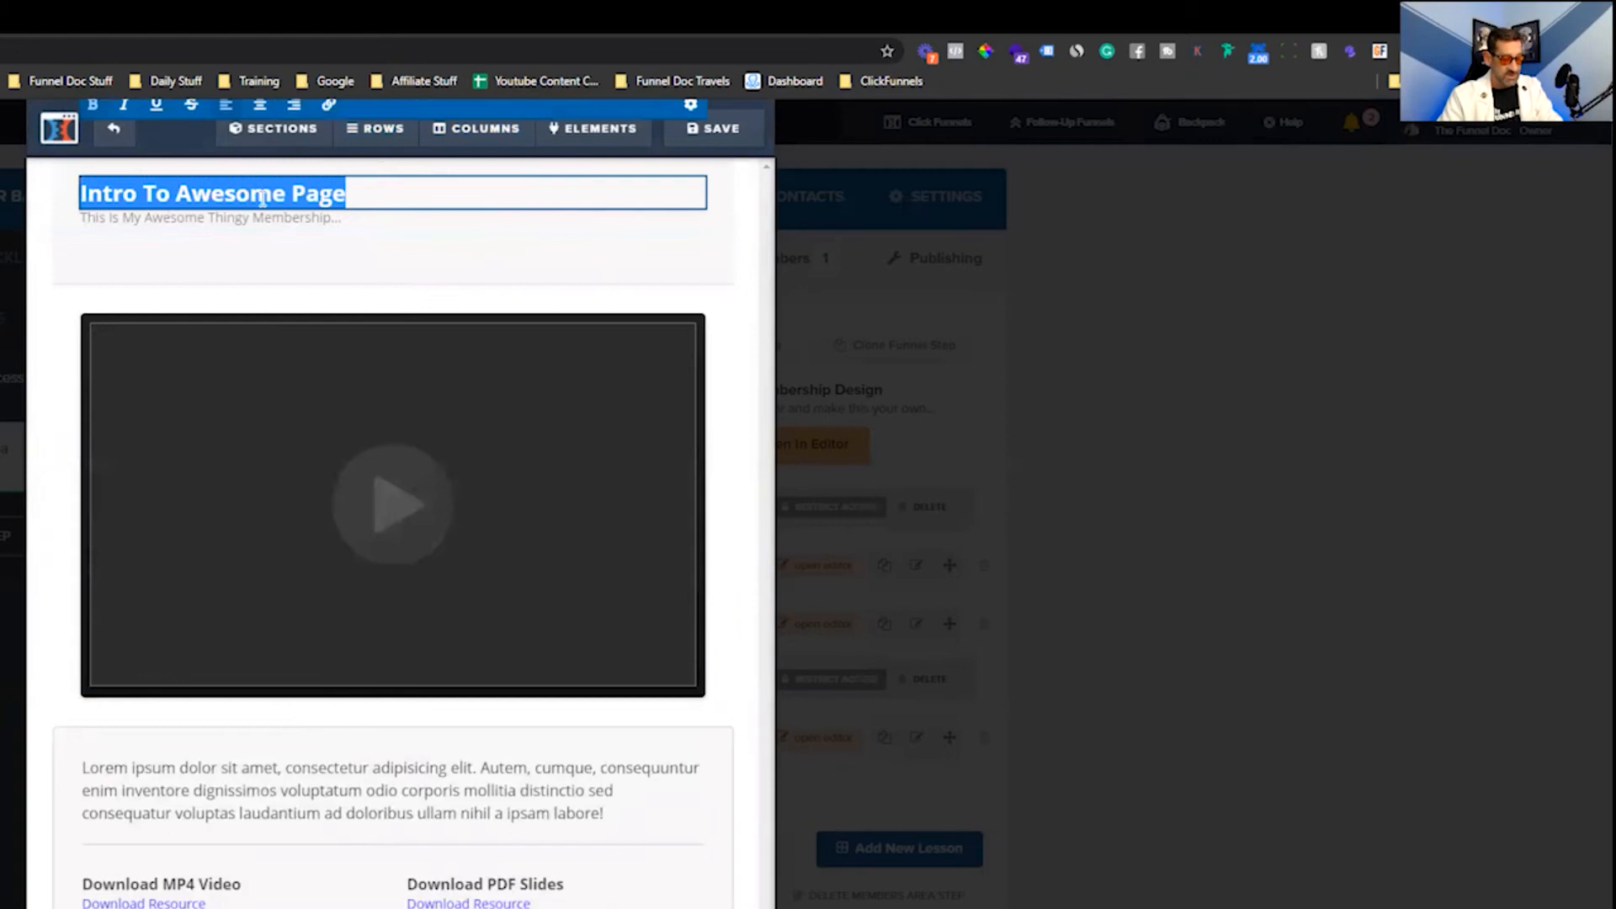
text(How To WIn)
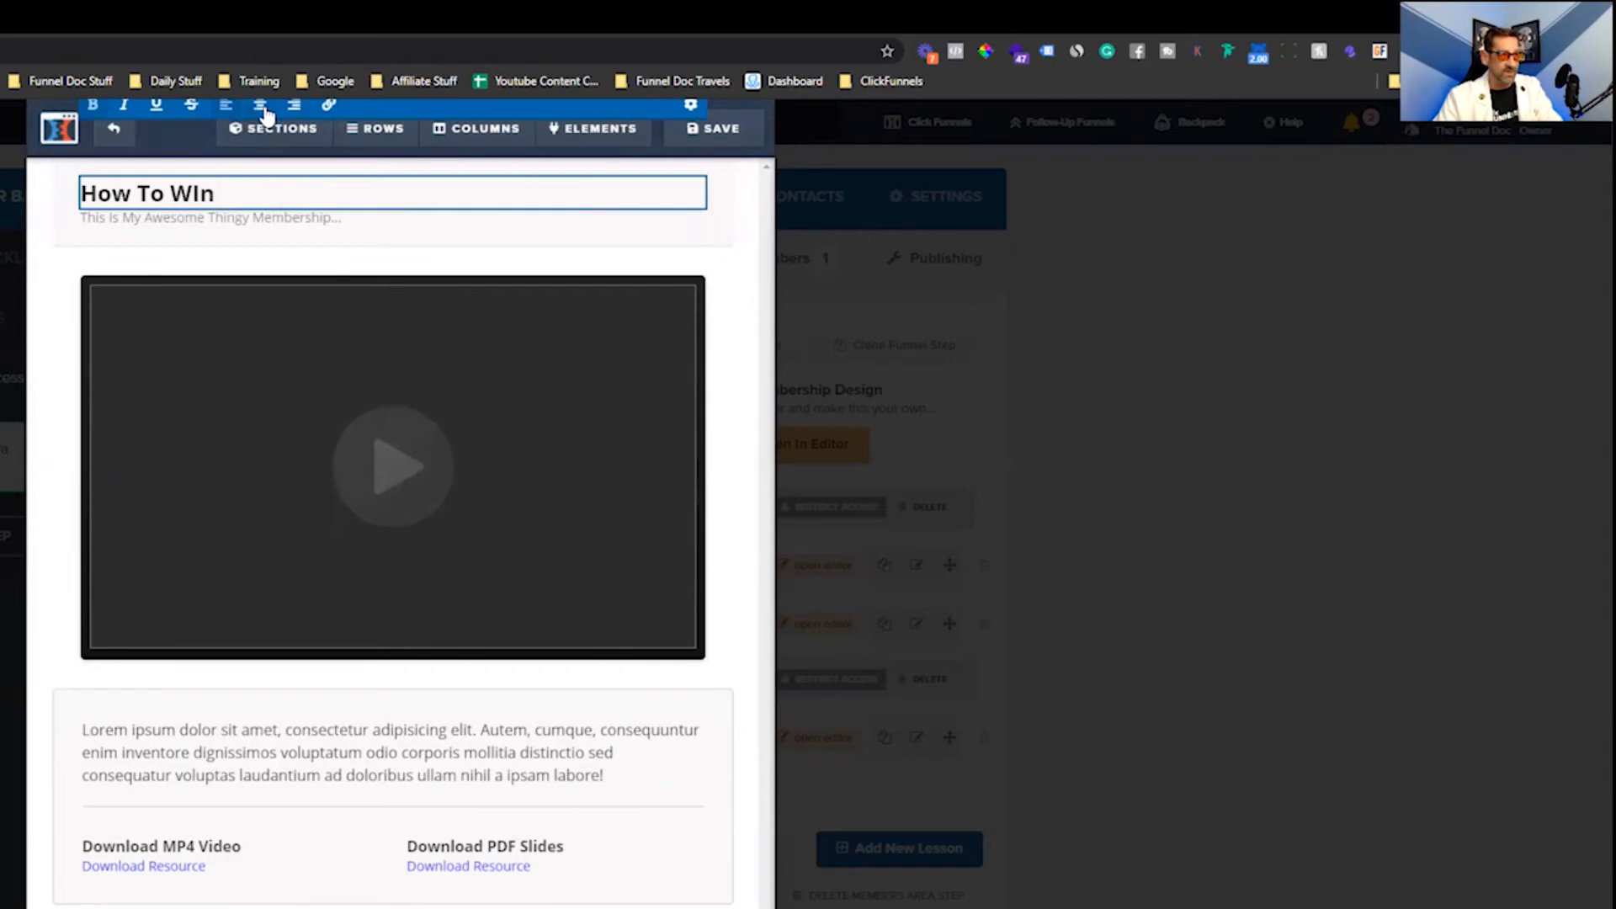
click(260, 107)
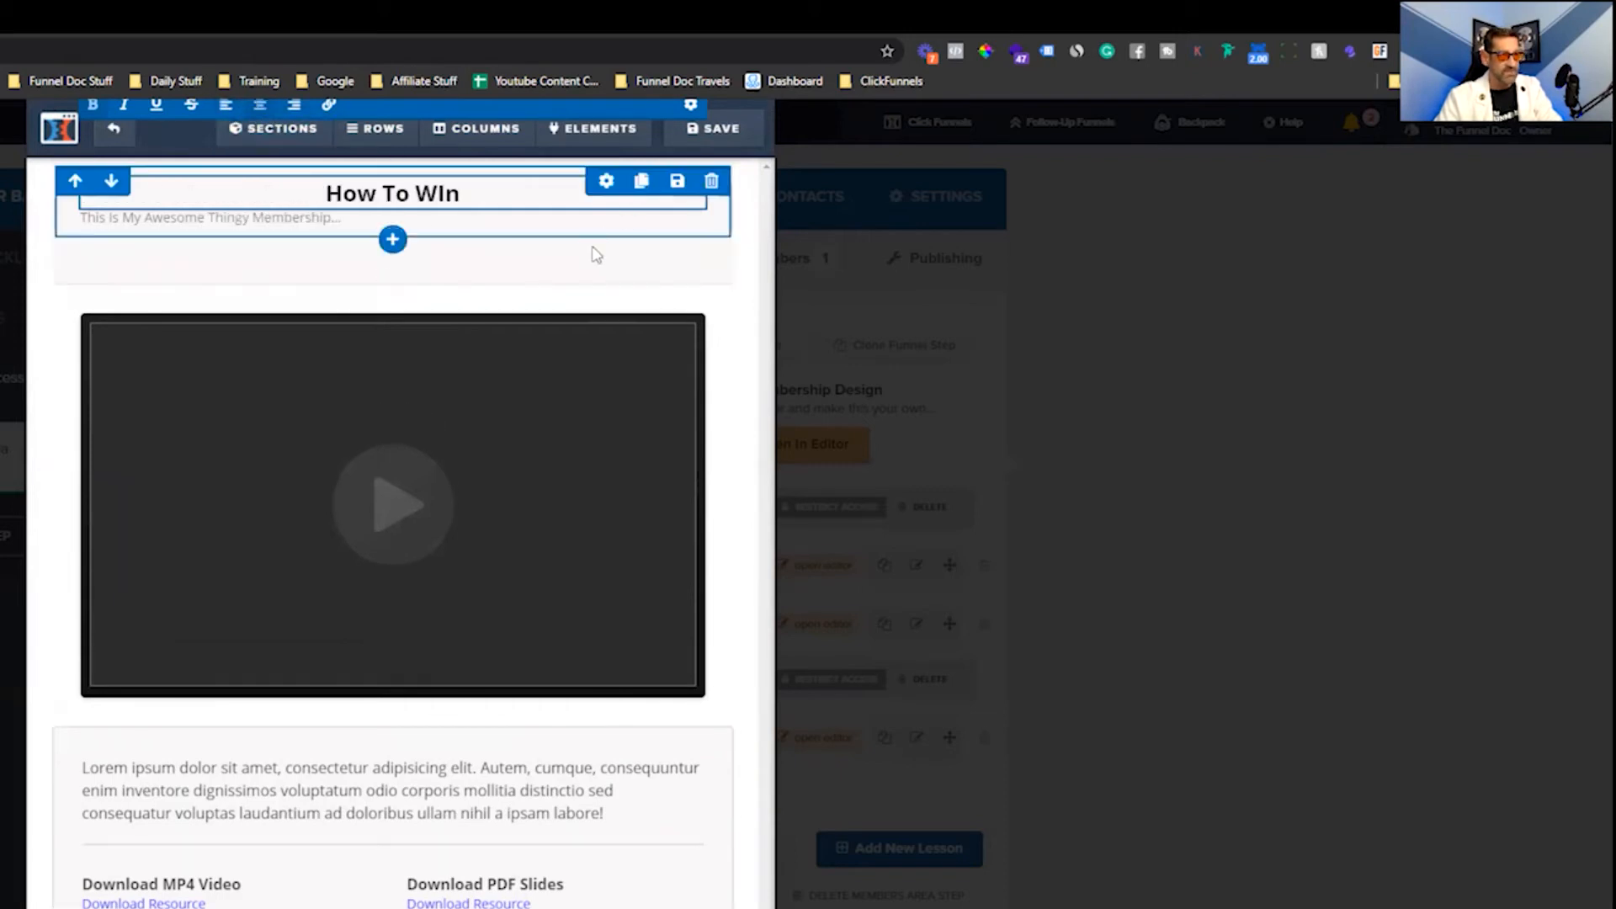
click(688, 259)
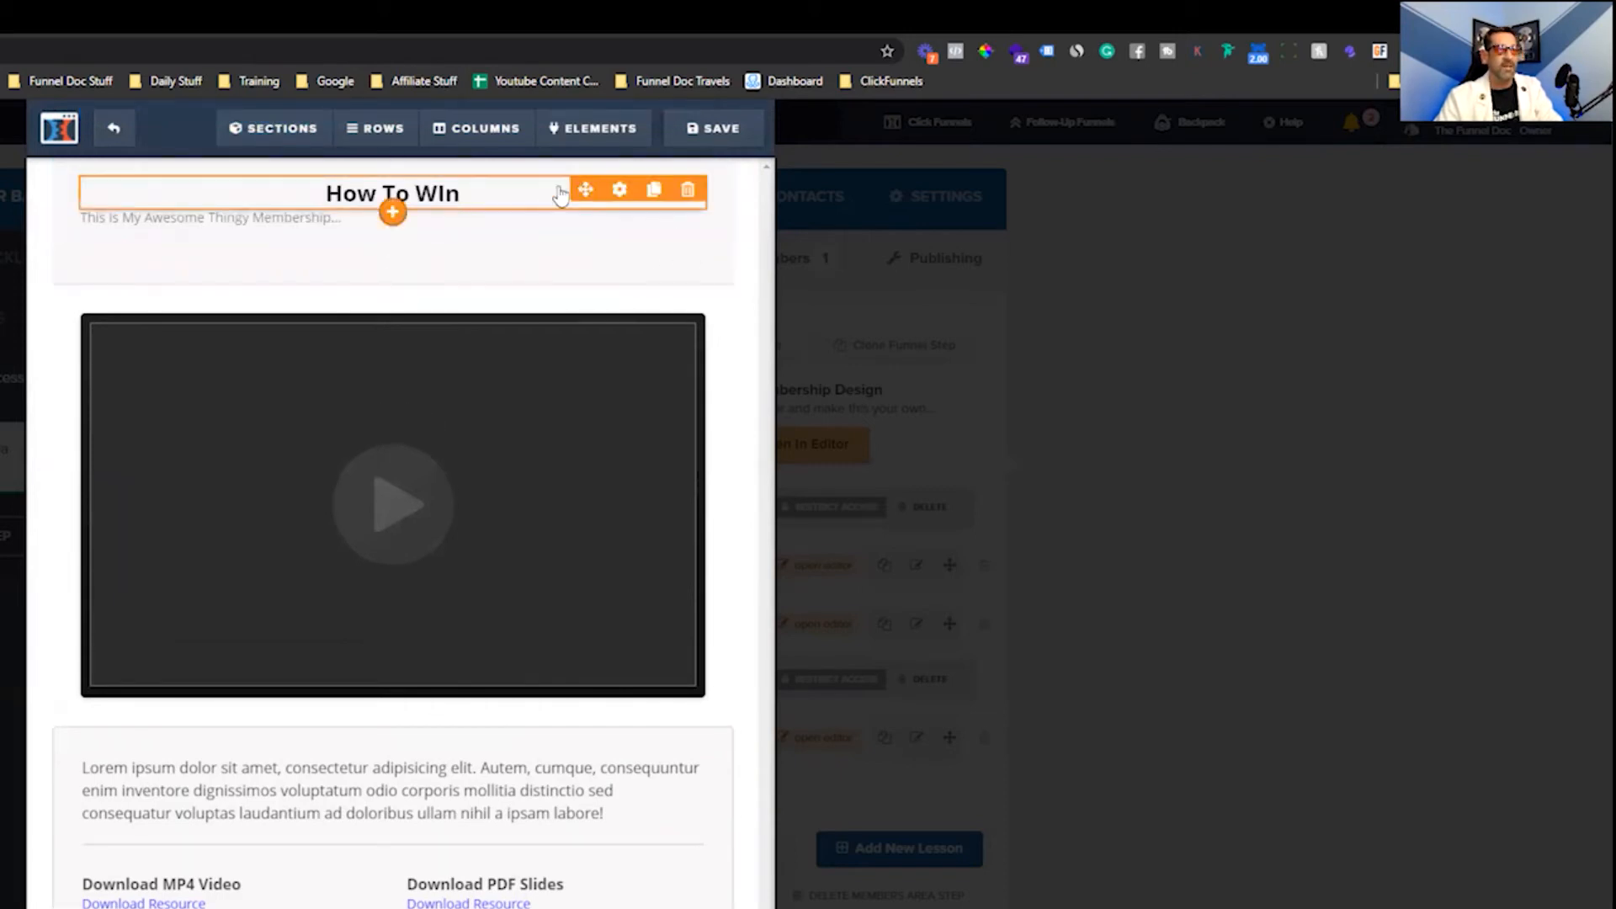
Increase the font size of the lesson page's headline
click(618, 192)
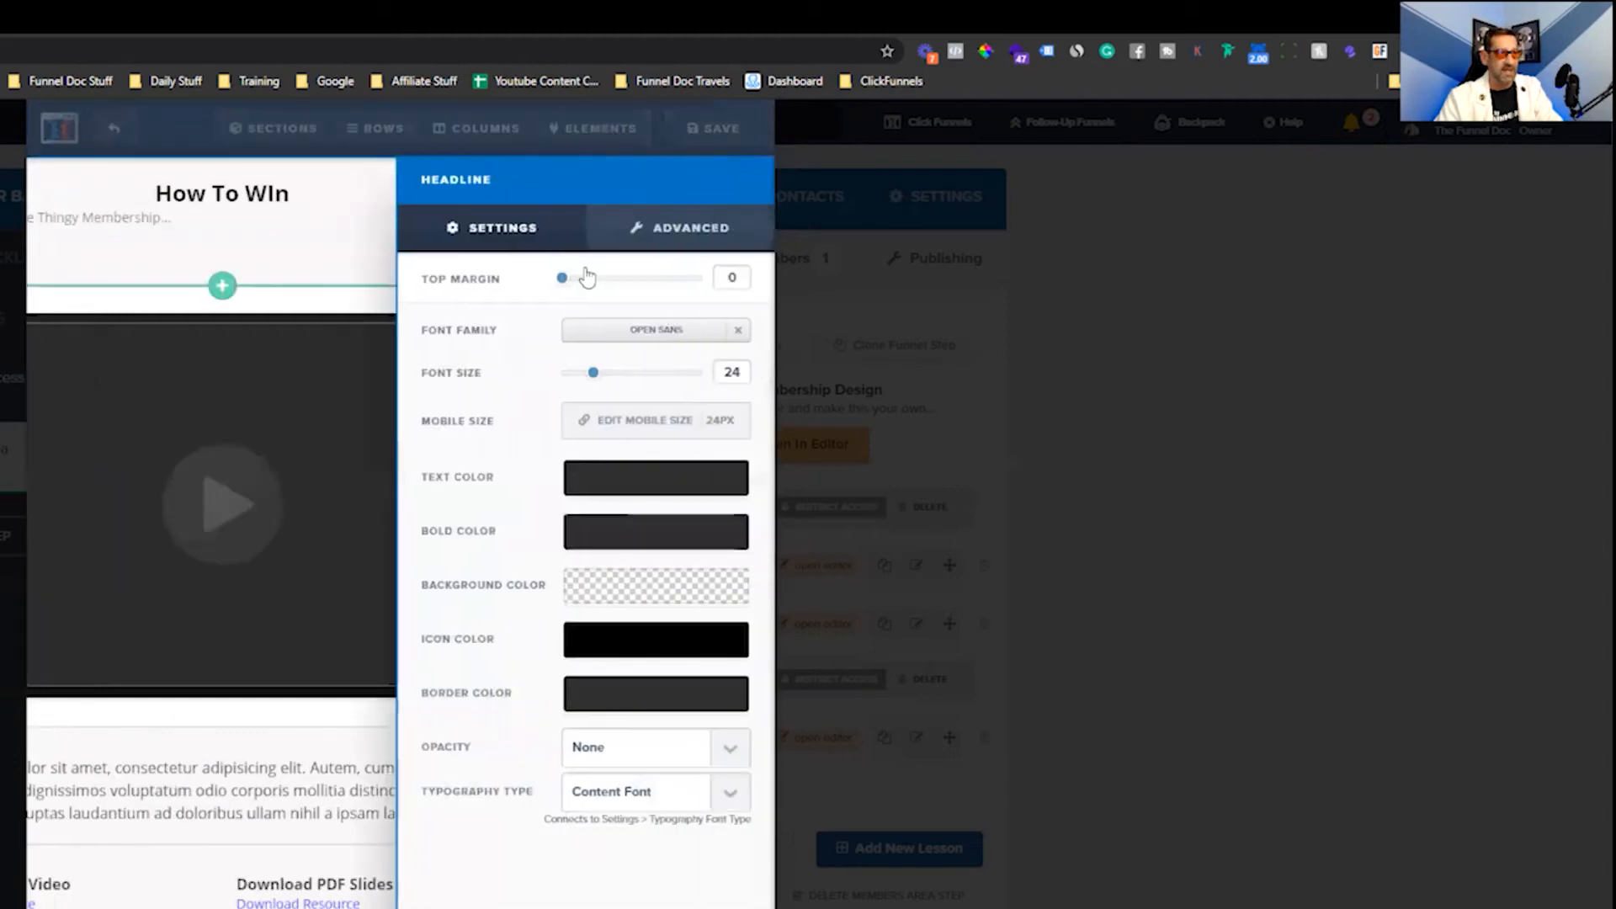
mouse_move(593, 372)
mouse_down()
mouse_move(660, 375)
mouse_move(623, 372)
mouse_up()
click(294, 274)
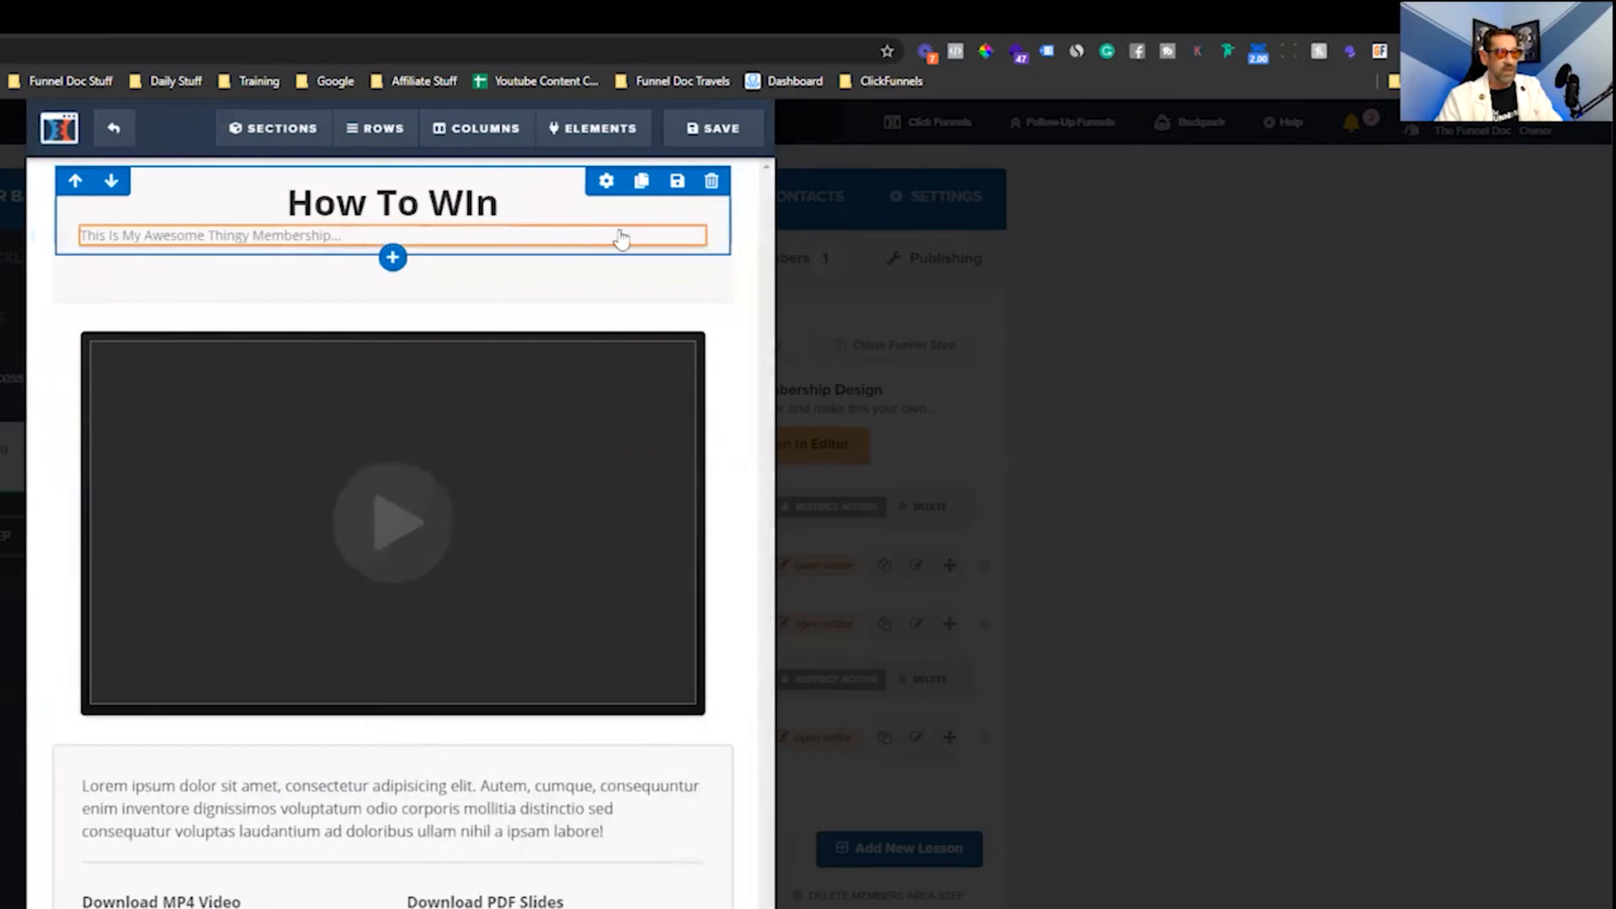
Delete the subheadline under the title and the whole section with placeholder text and download links below the video
click(697, 239)
click(690, 213)
click(498, 157)
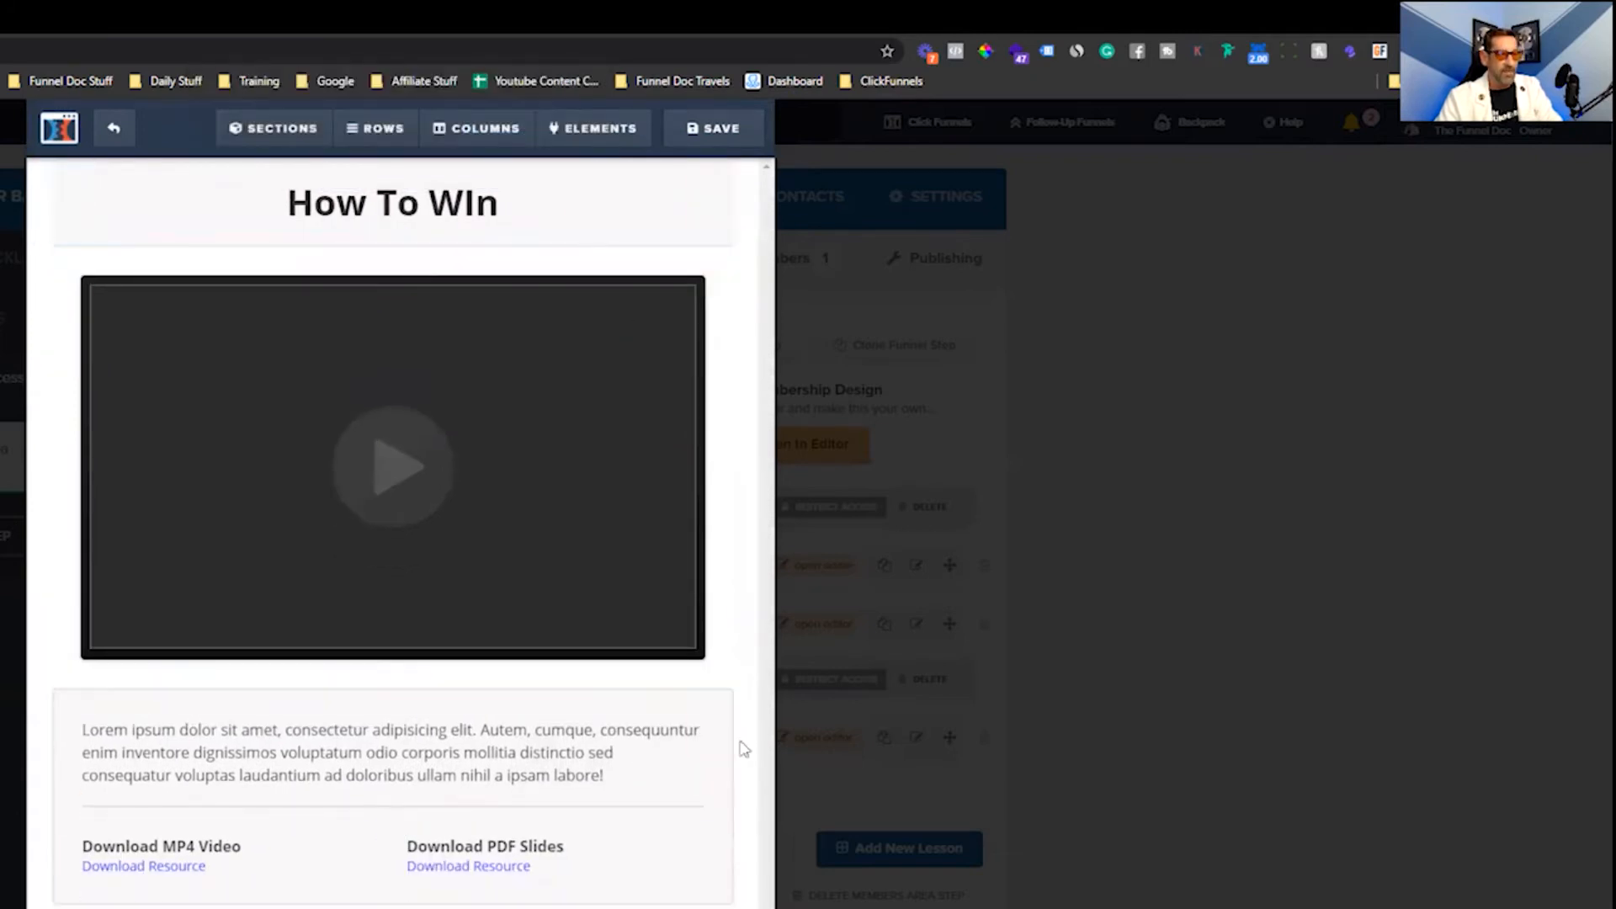
click(713, 772)
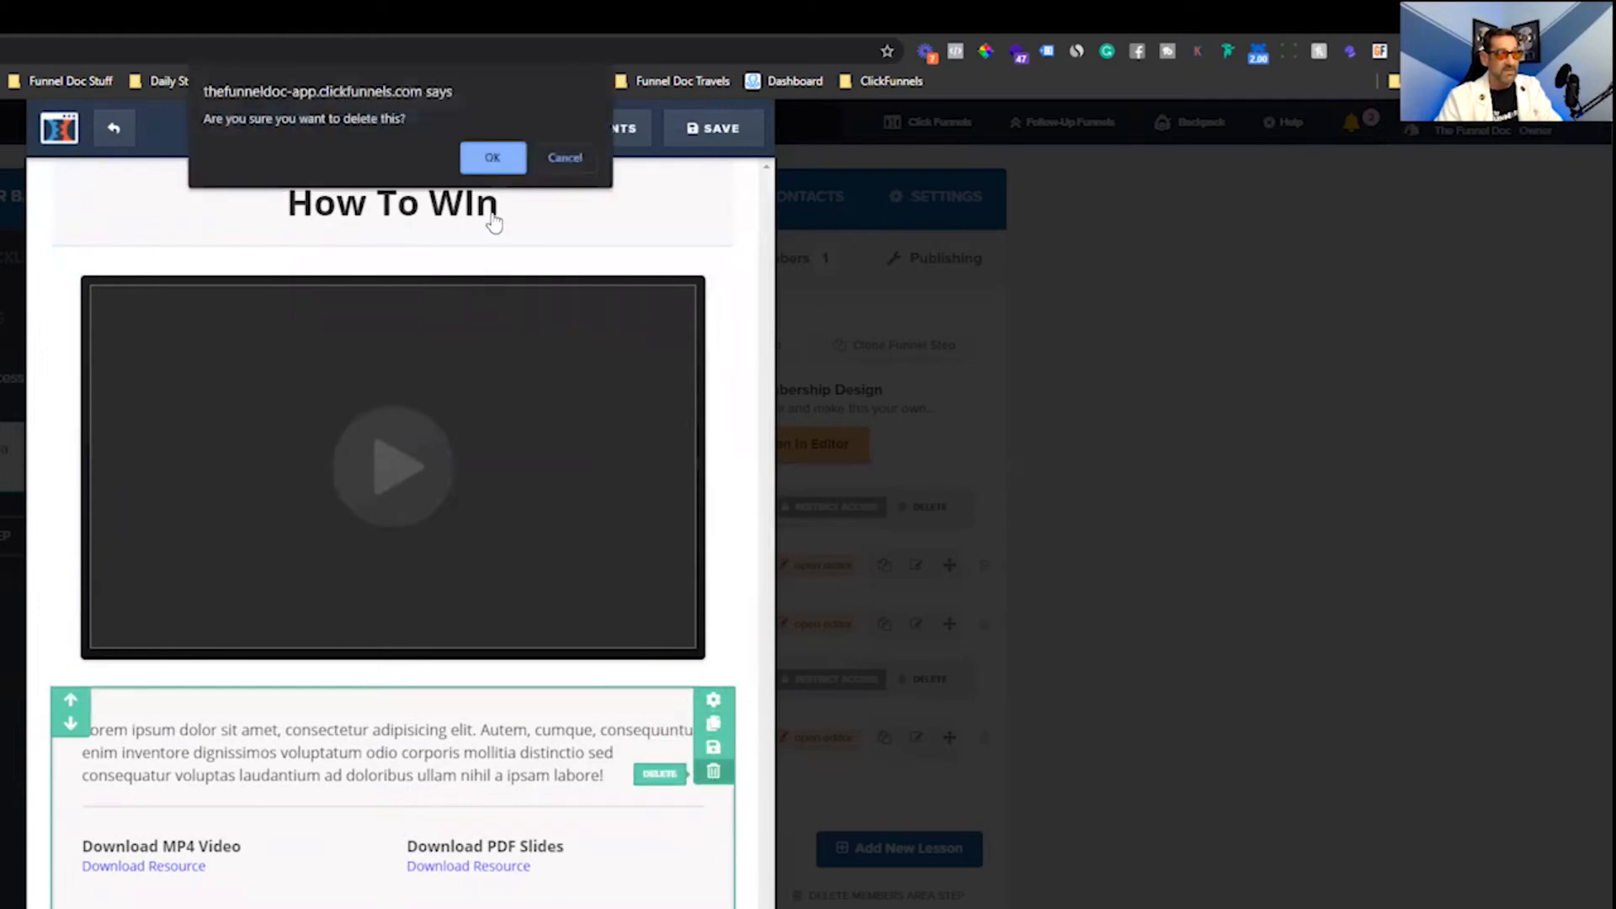
click(495, 157)
click(713, 772)
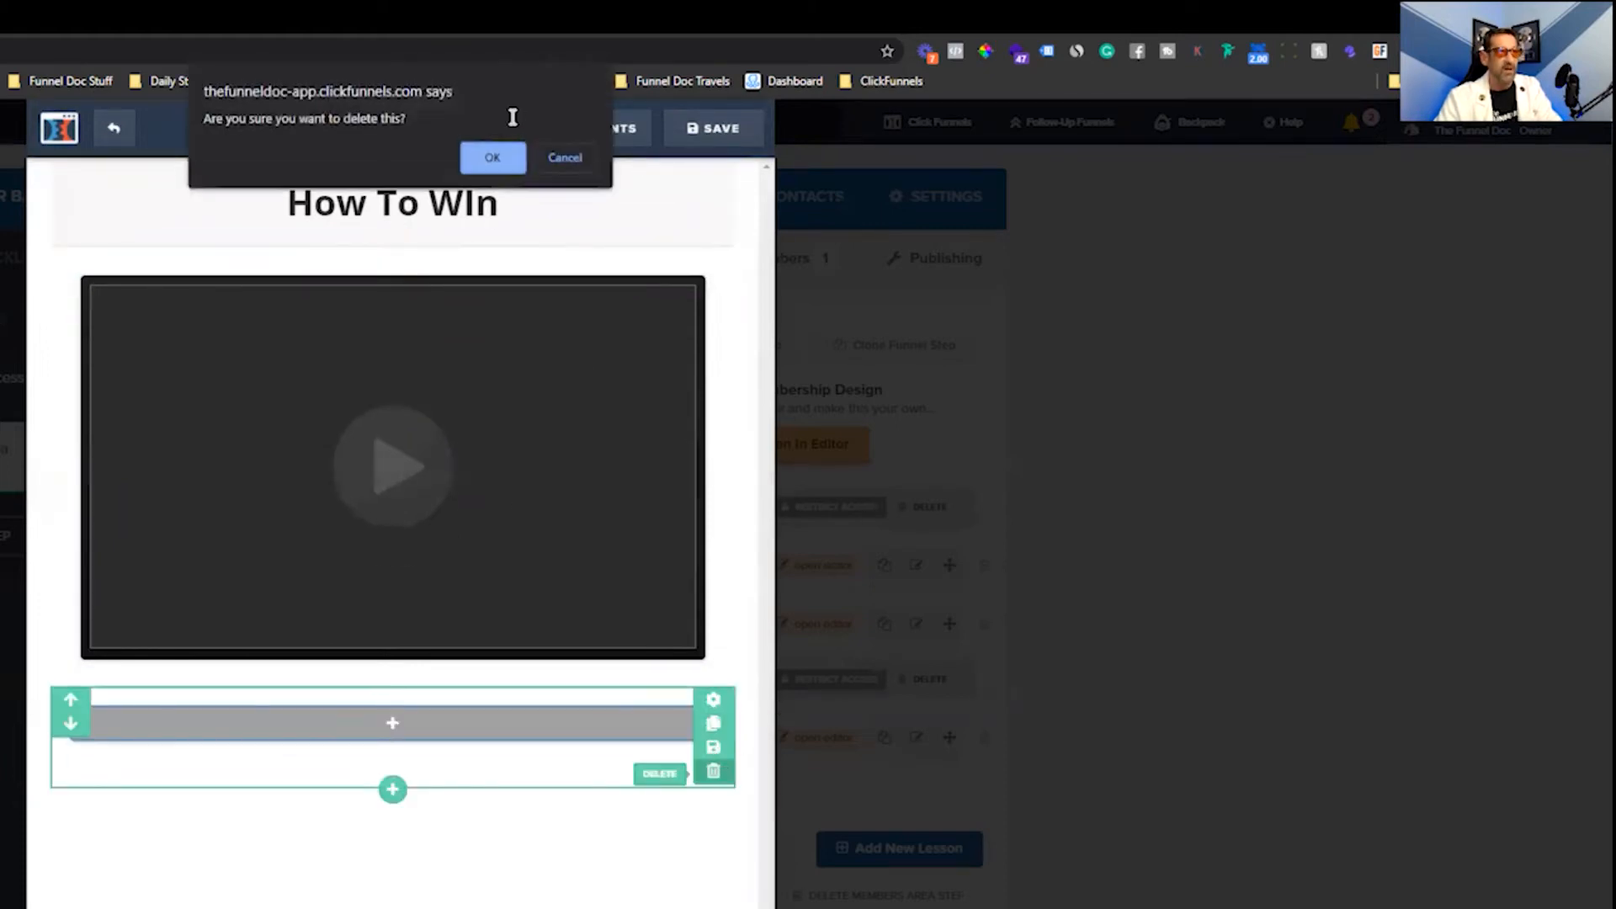
click(493, 157)
Set the background color of the section around the video to black (#000000)
click(717, 267)
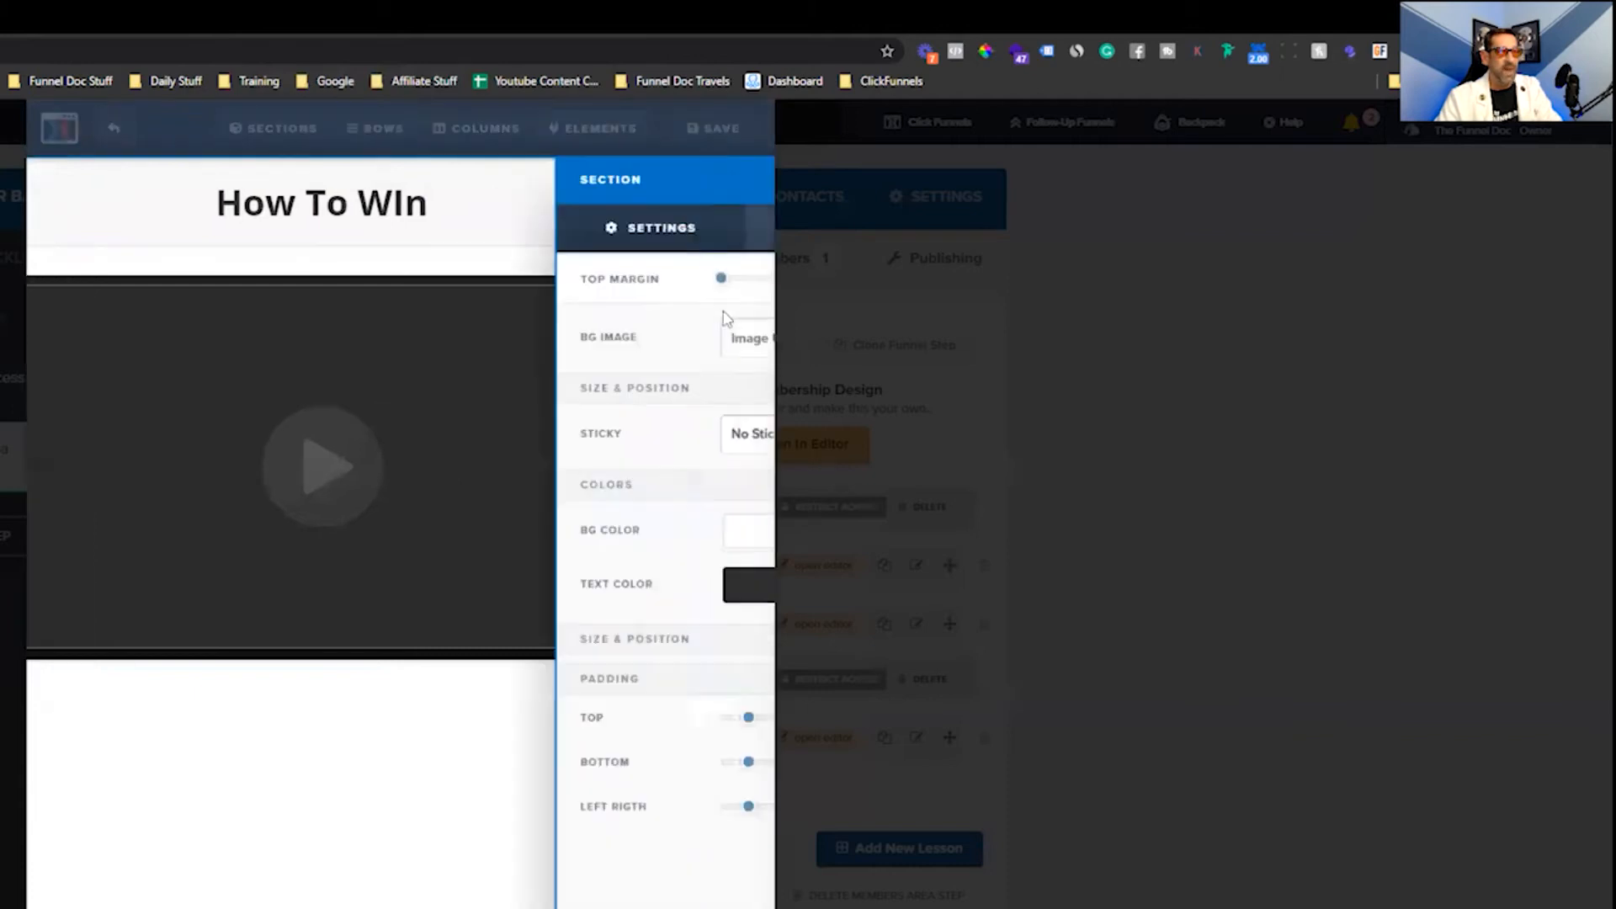
click(668, 539)
drag(664, 599, 472, 844)
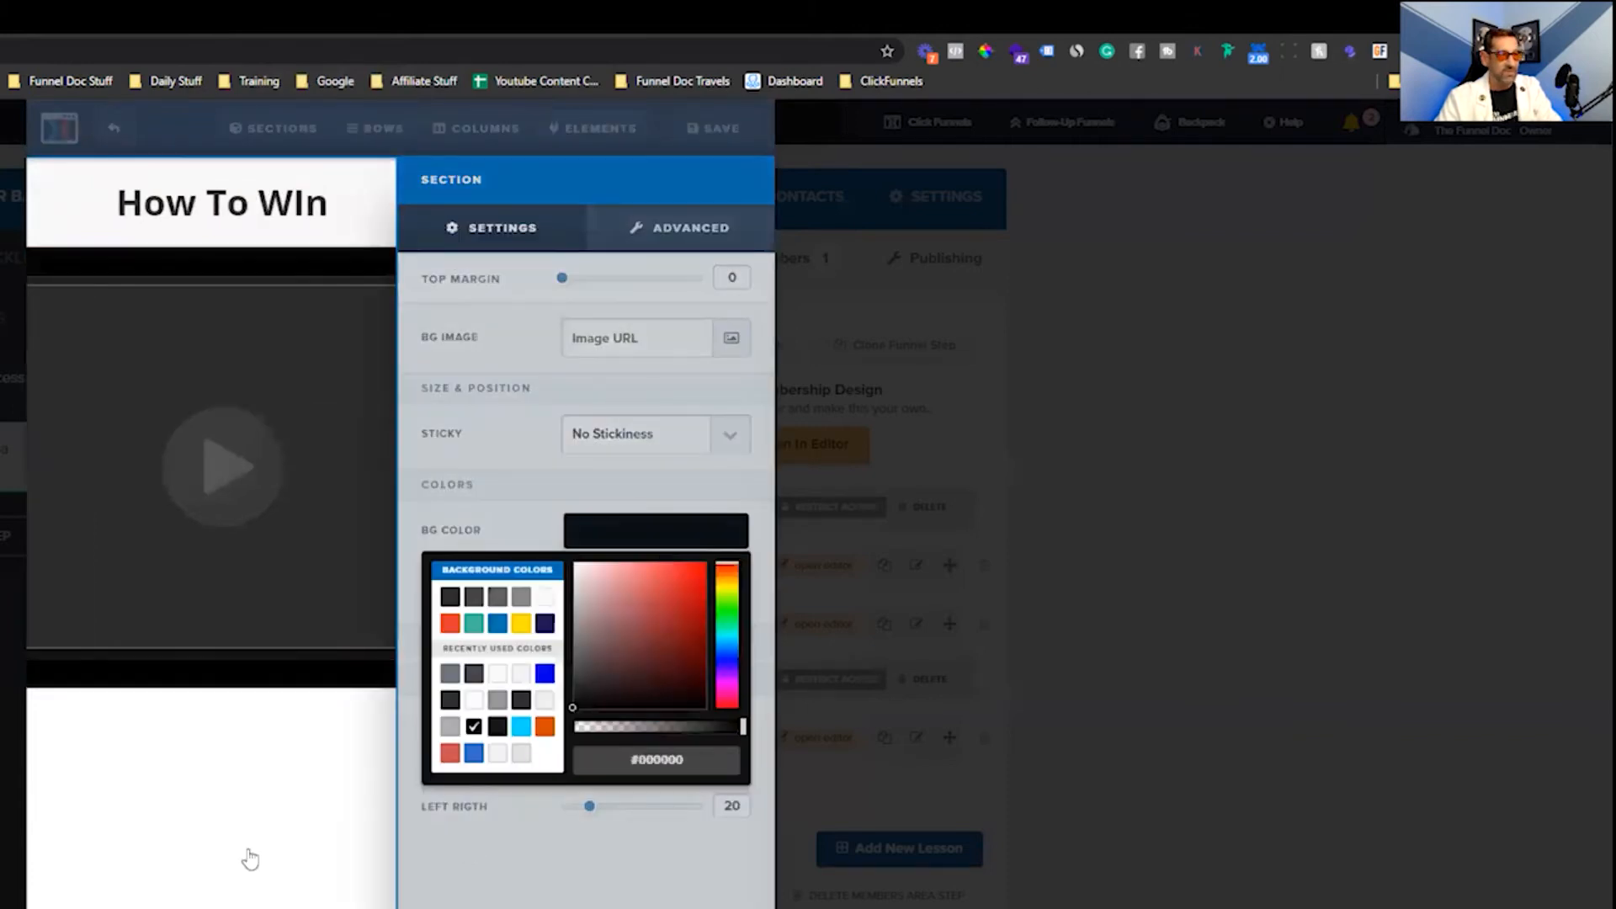
click(249, 858)
Apply a white-framed theme to the video, save the lesson page and return to the membership area overview
click(459, 480)
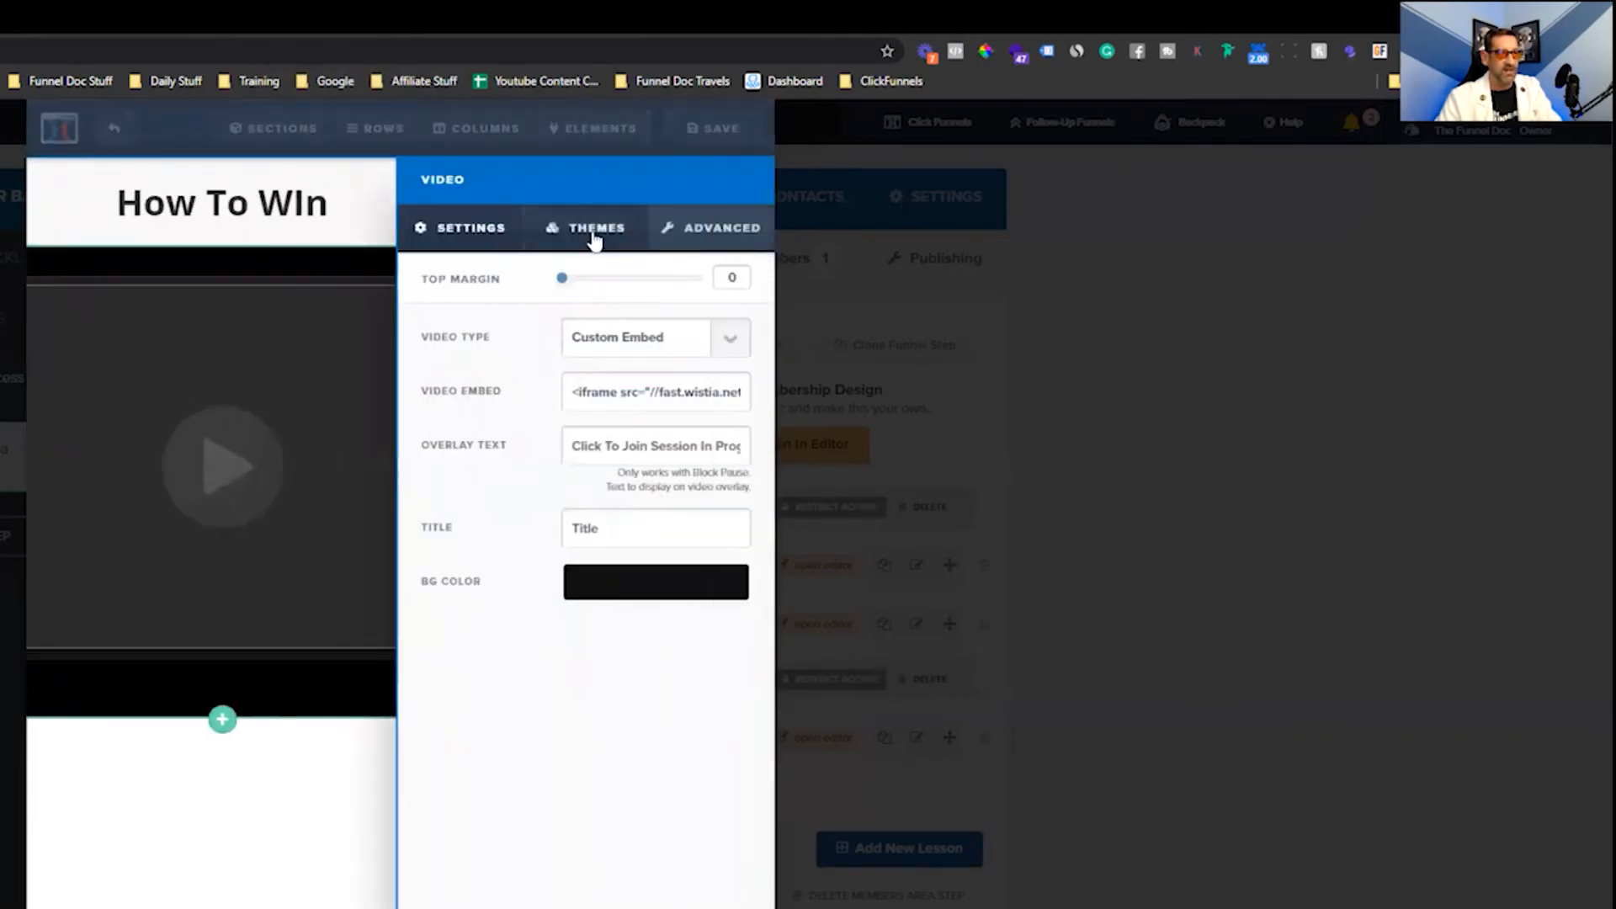
click(617, 239)
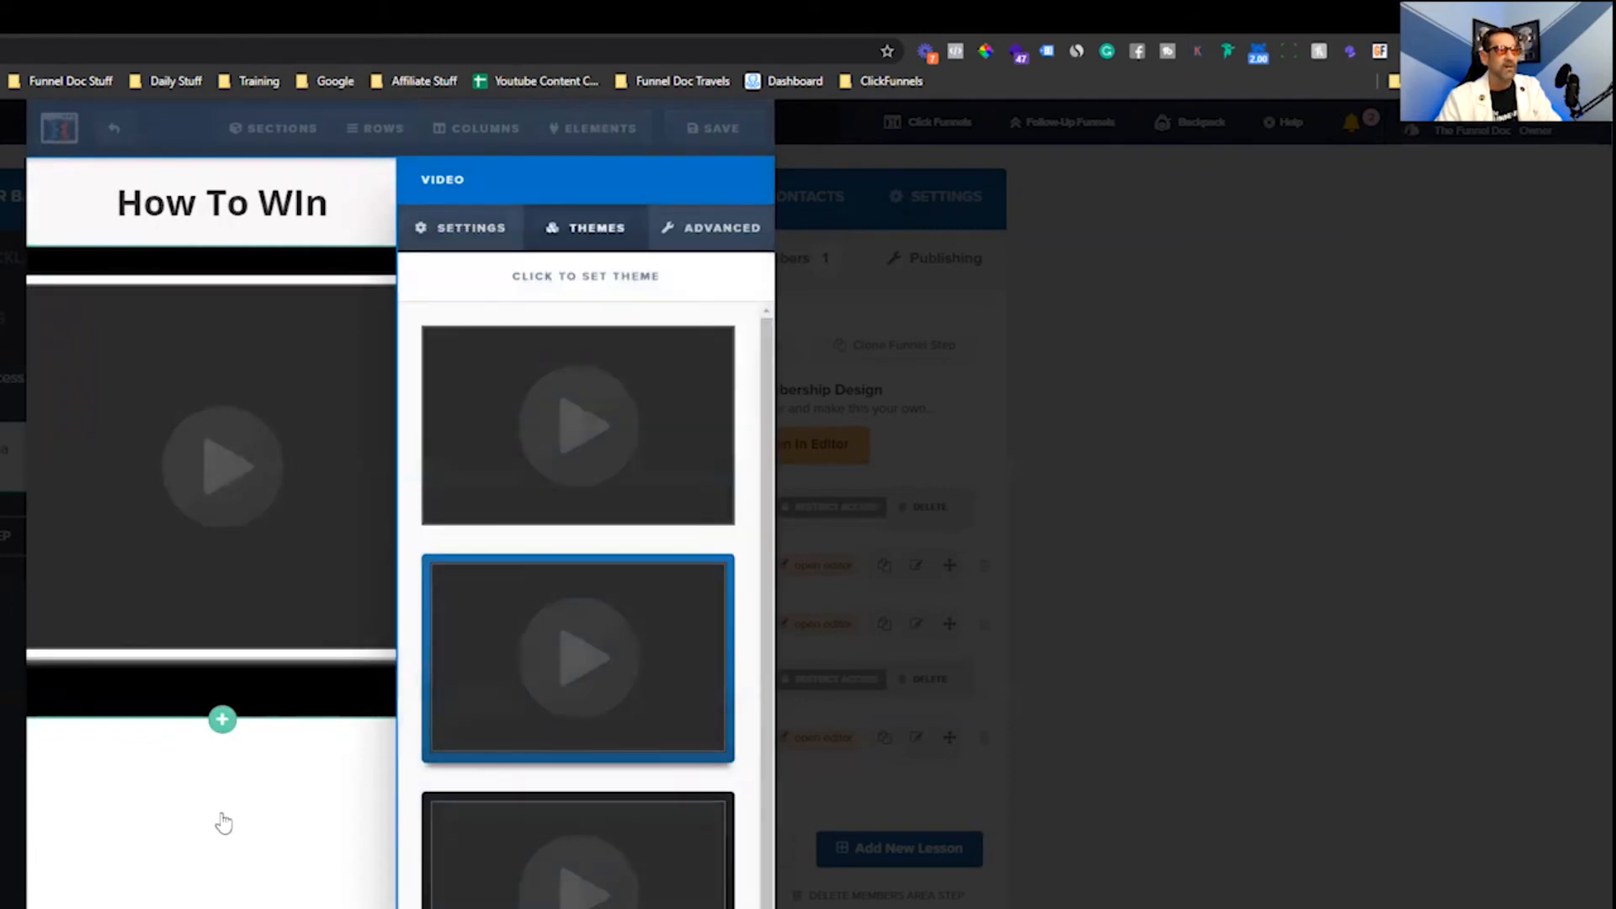
click(220, 822)
click(714, 128)
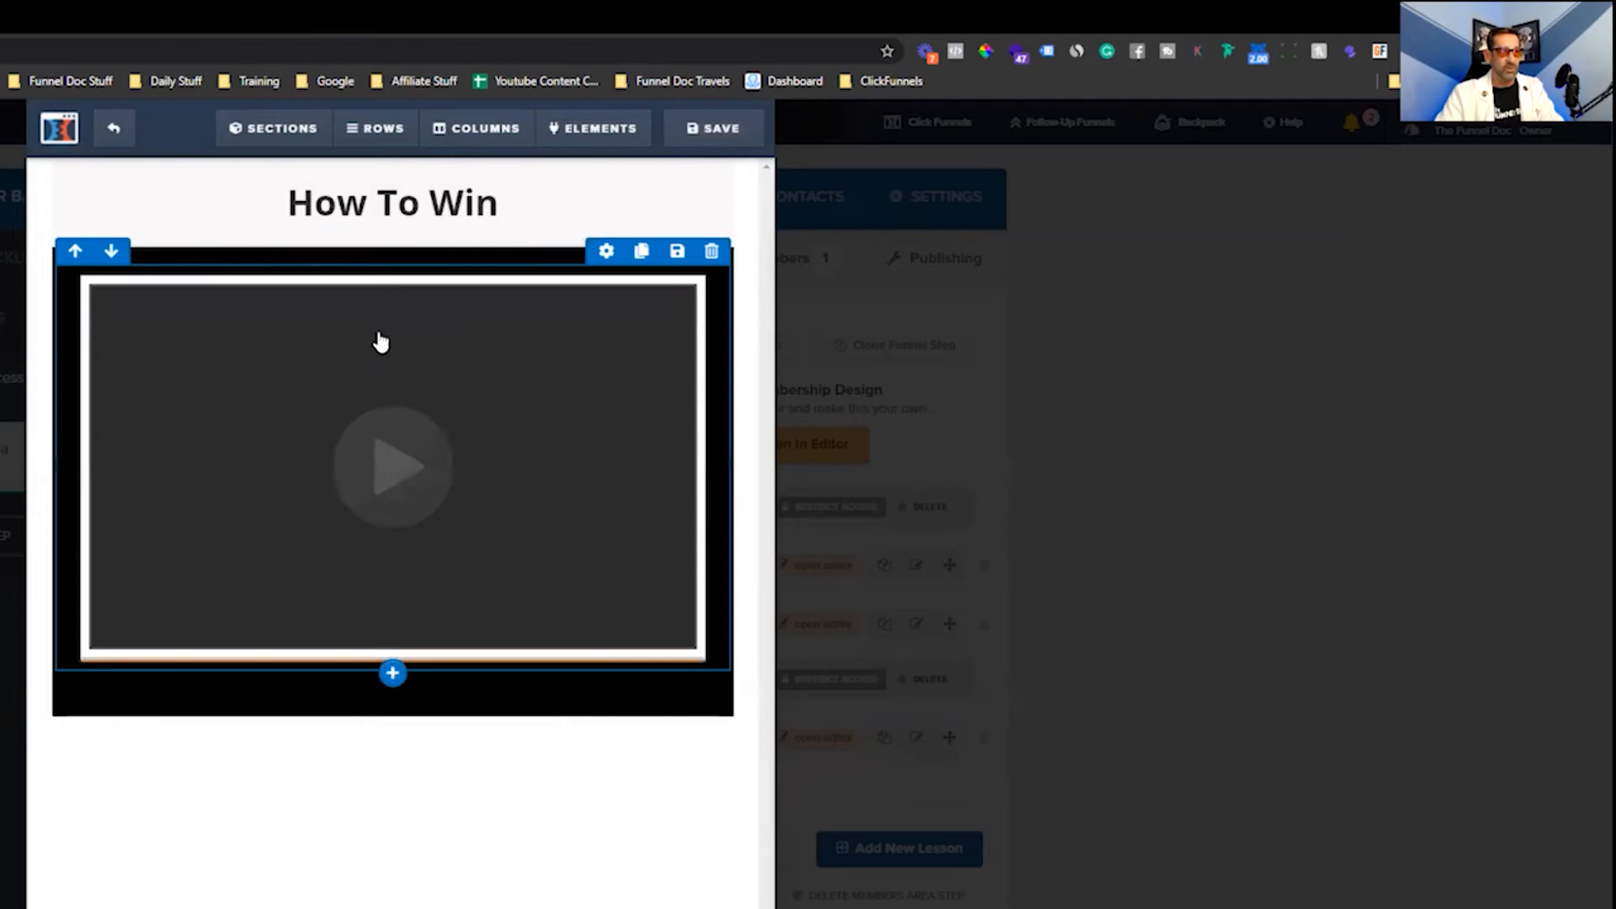
click(114, 128)
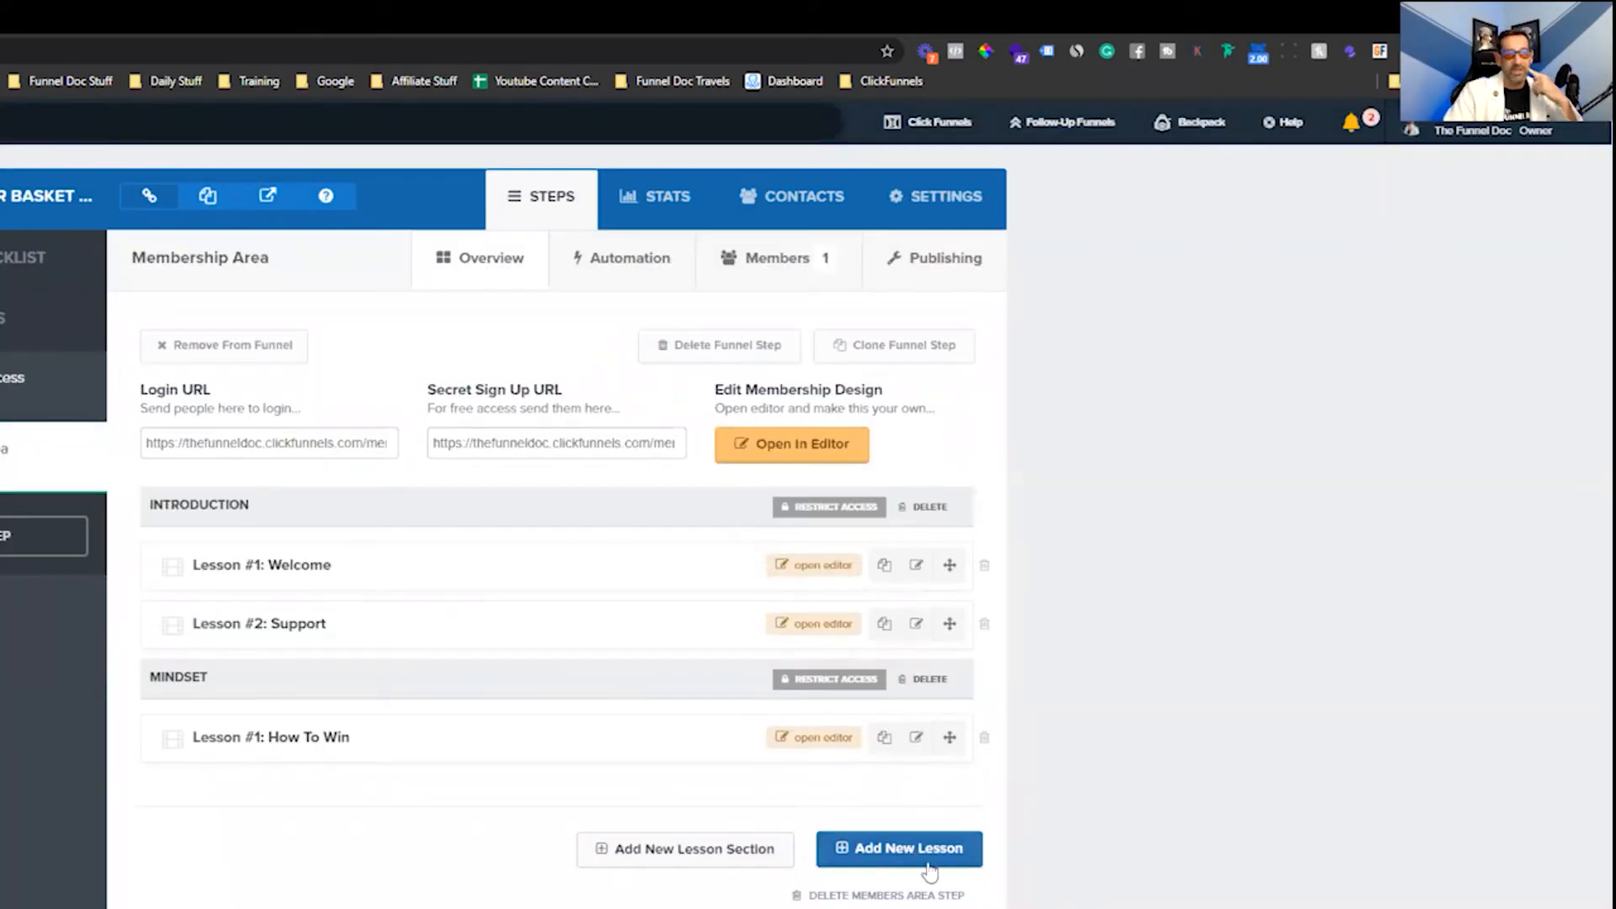
Create a lesson named demo in the Mindset section without choosing a page template
click(893, 849)
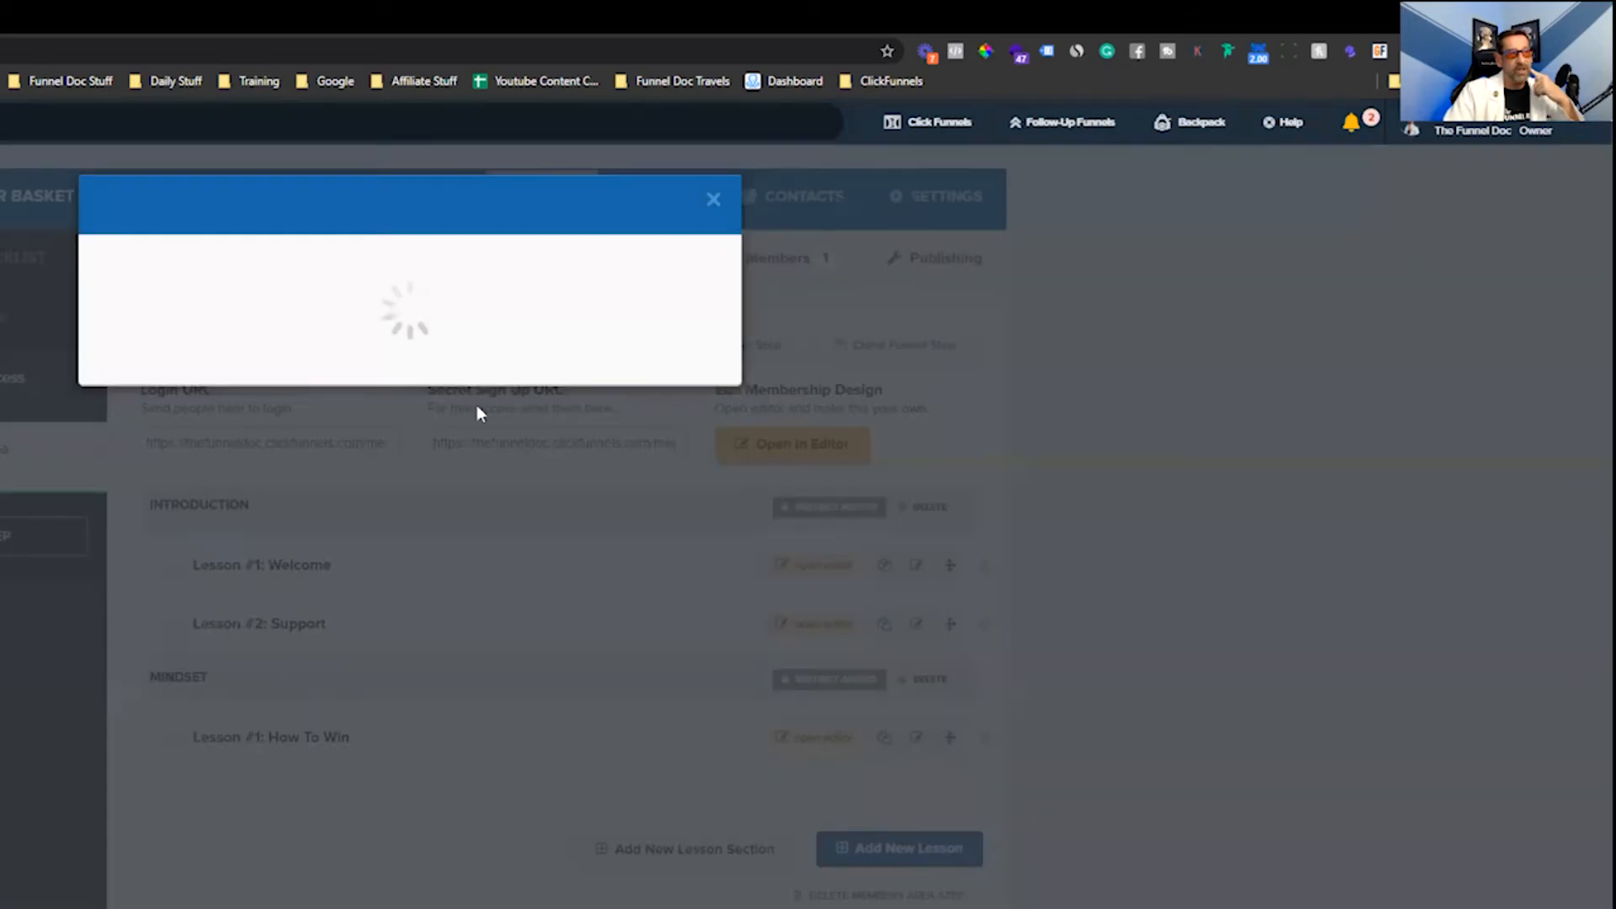
click(245, 304)
click(210, 358)
click(205, 381)
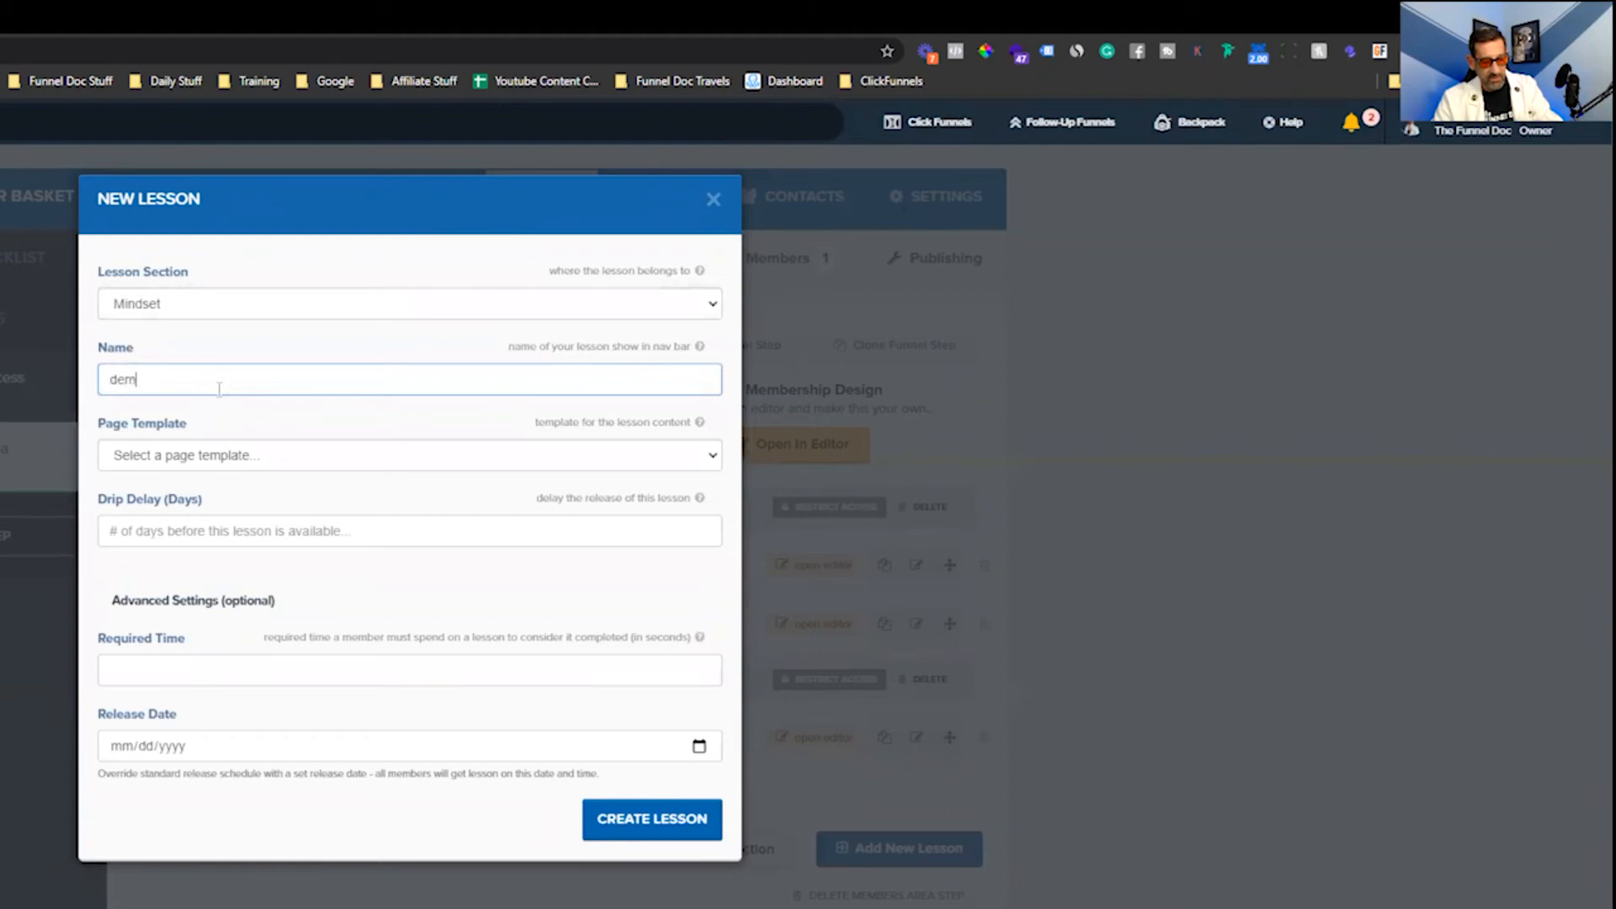
click(649, 831)
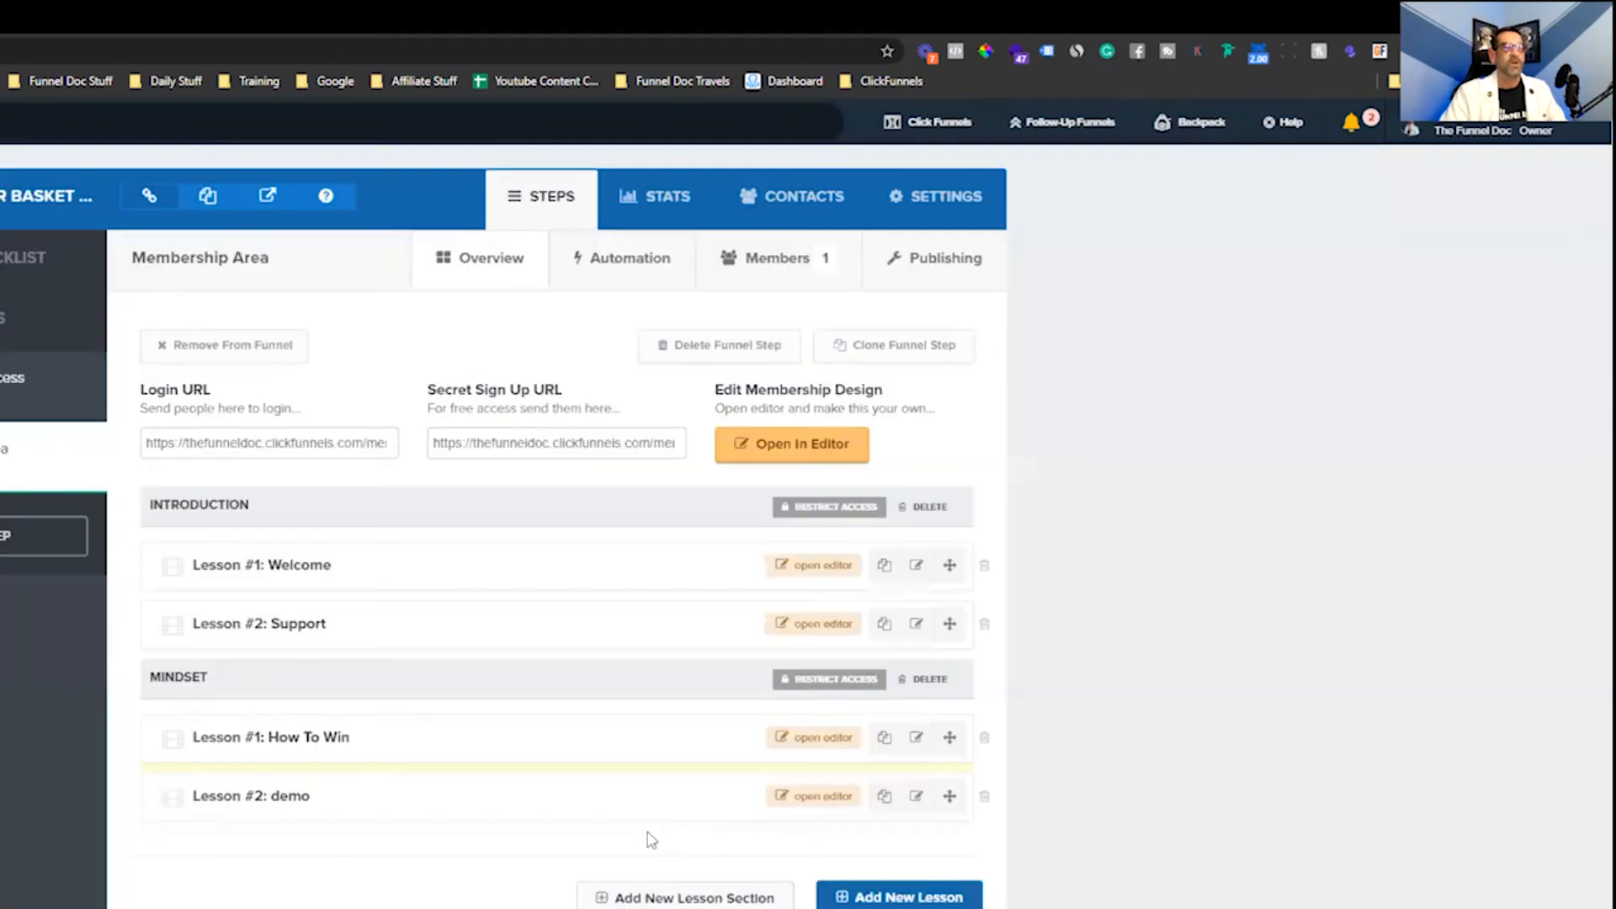
View the demo lesson's page and a video lesson page in the editor, returning to the membership area overview after each
click(816, 803)
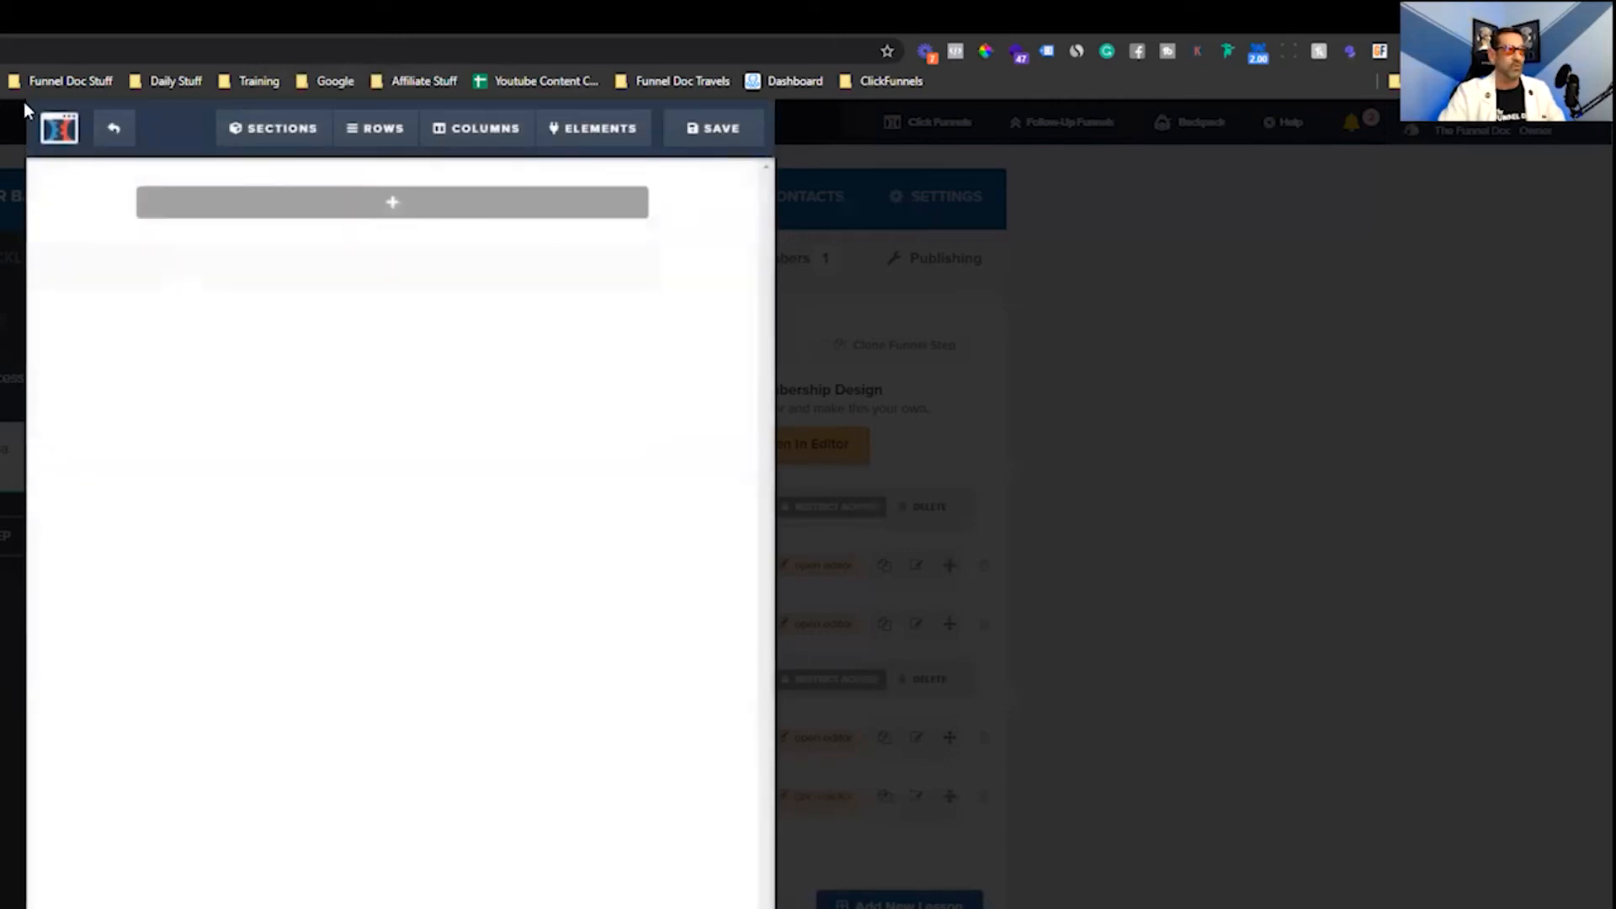
click(114, 128)
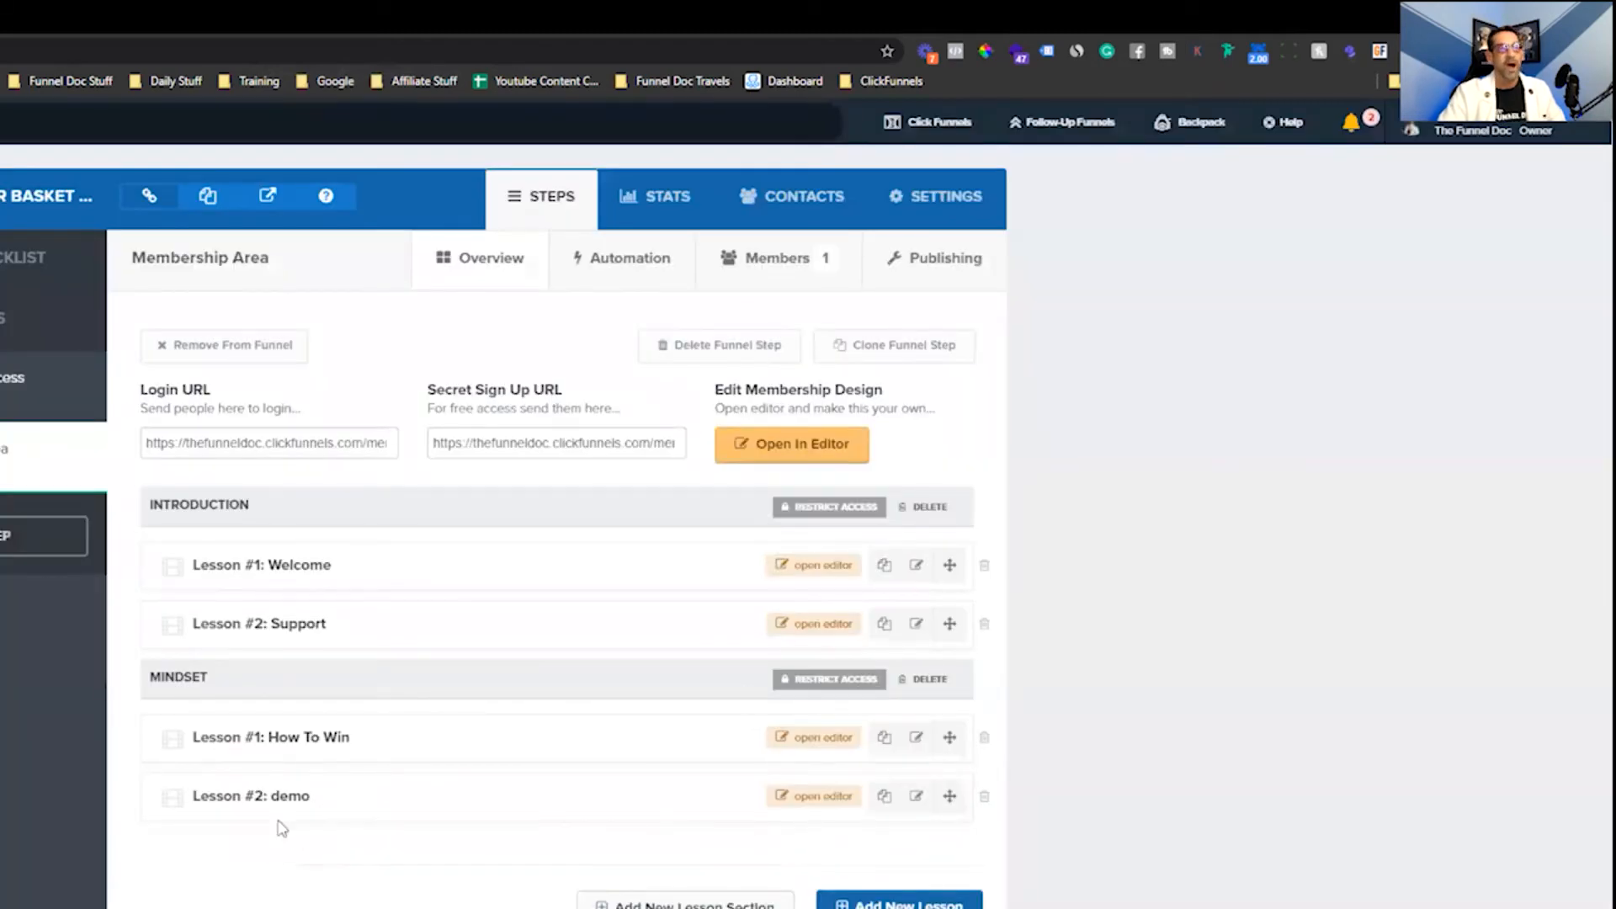
click(915, 623)
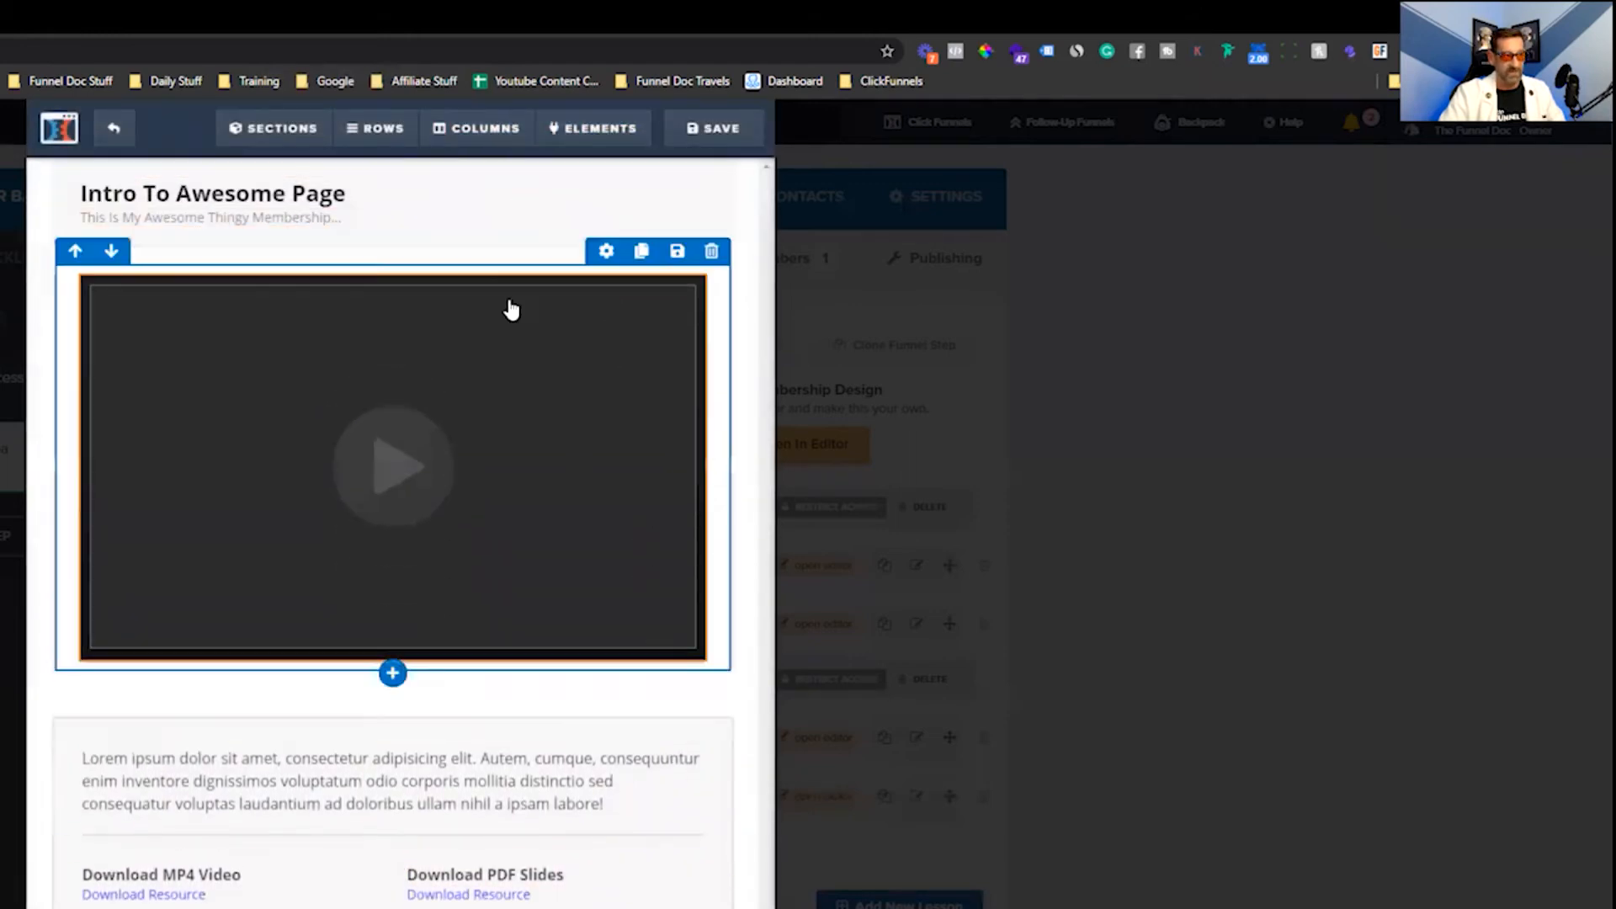
click(113, 128)
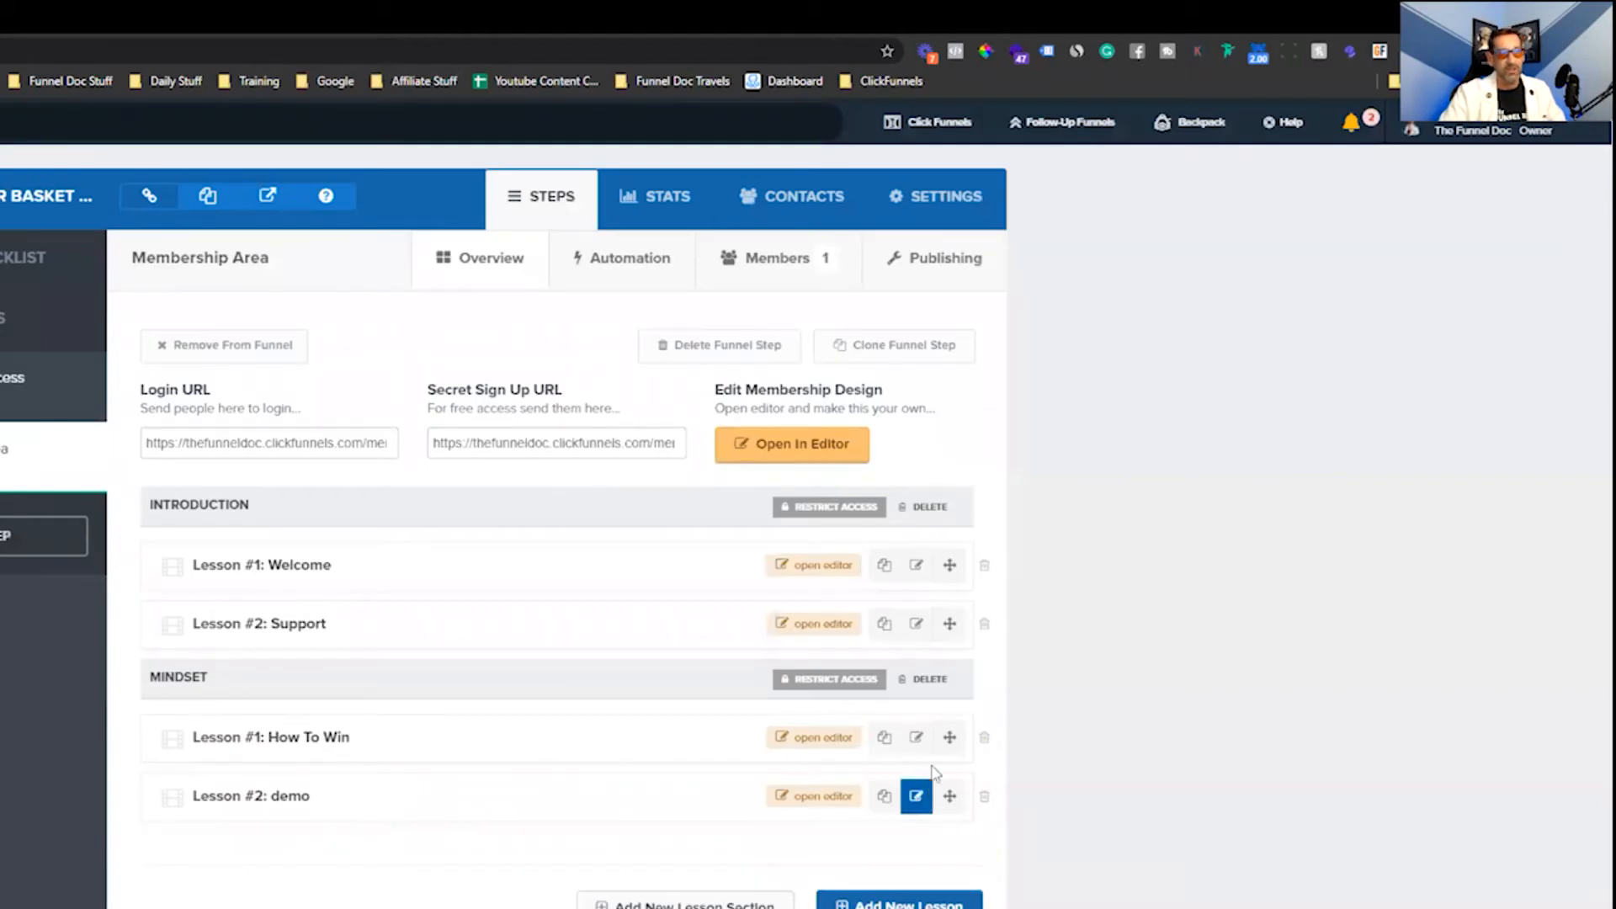
Duplicate the How To Win lesson in the Mindset section and open the copy in the editor
click(884, 738)
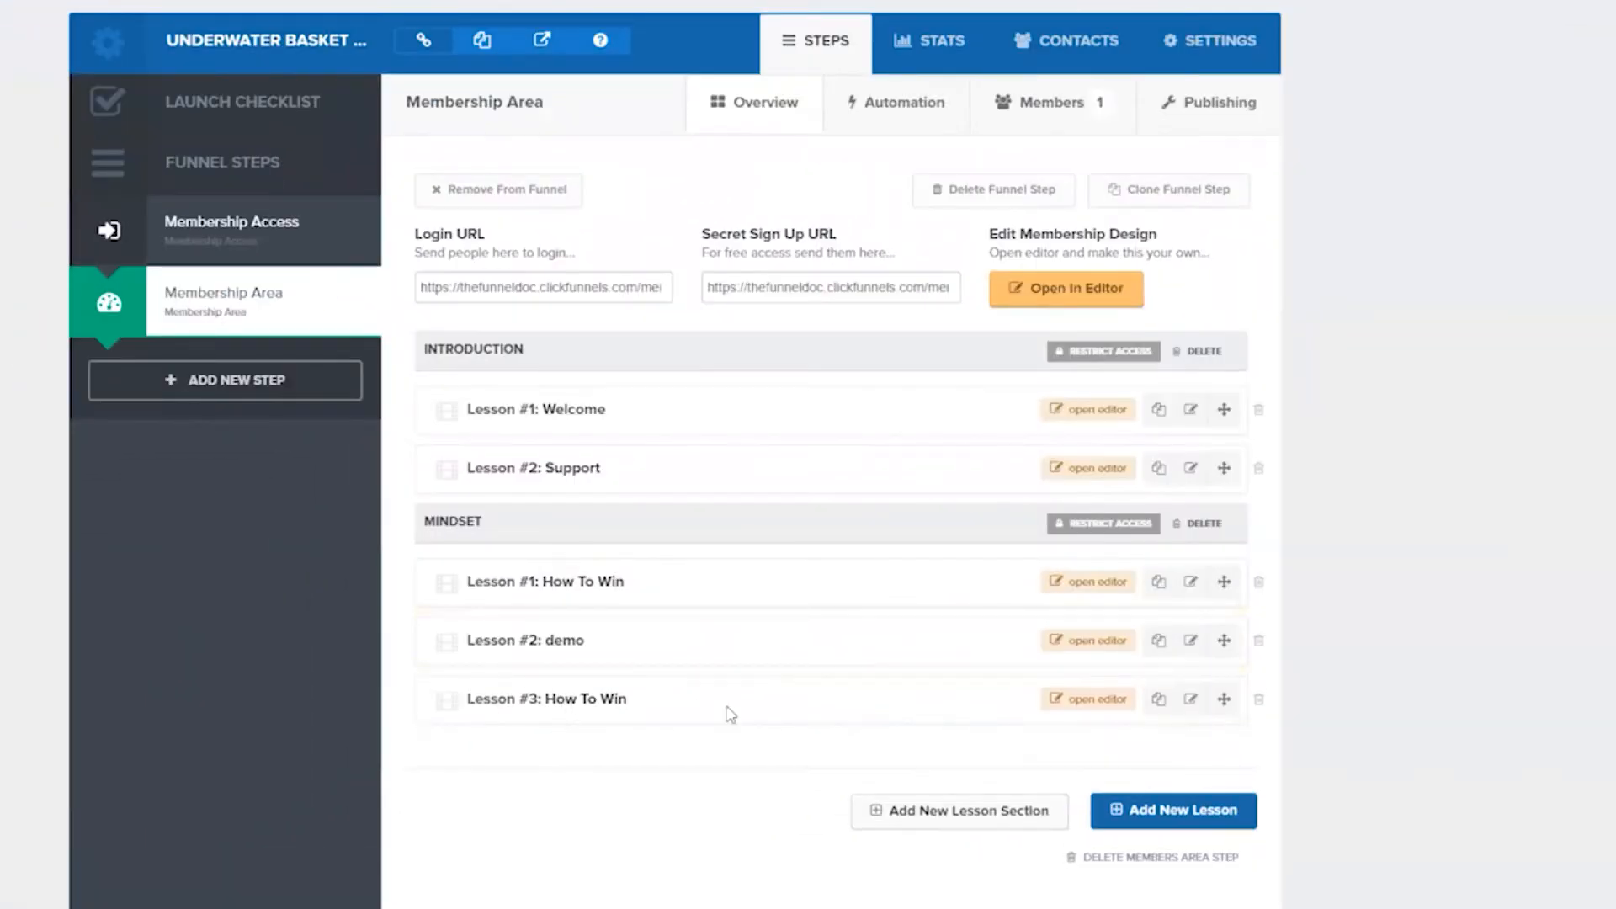
click(1098, 704)
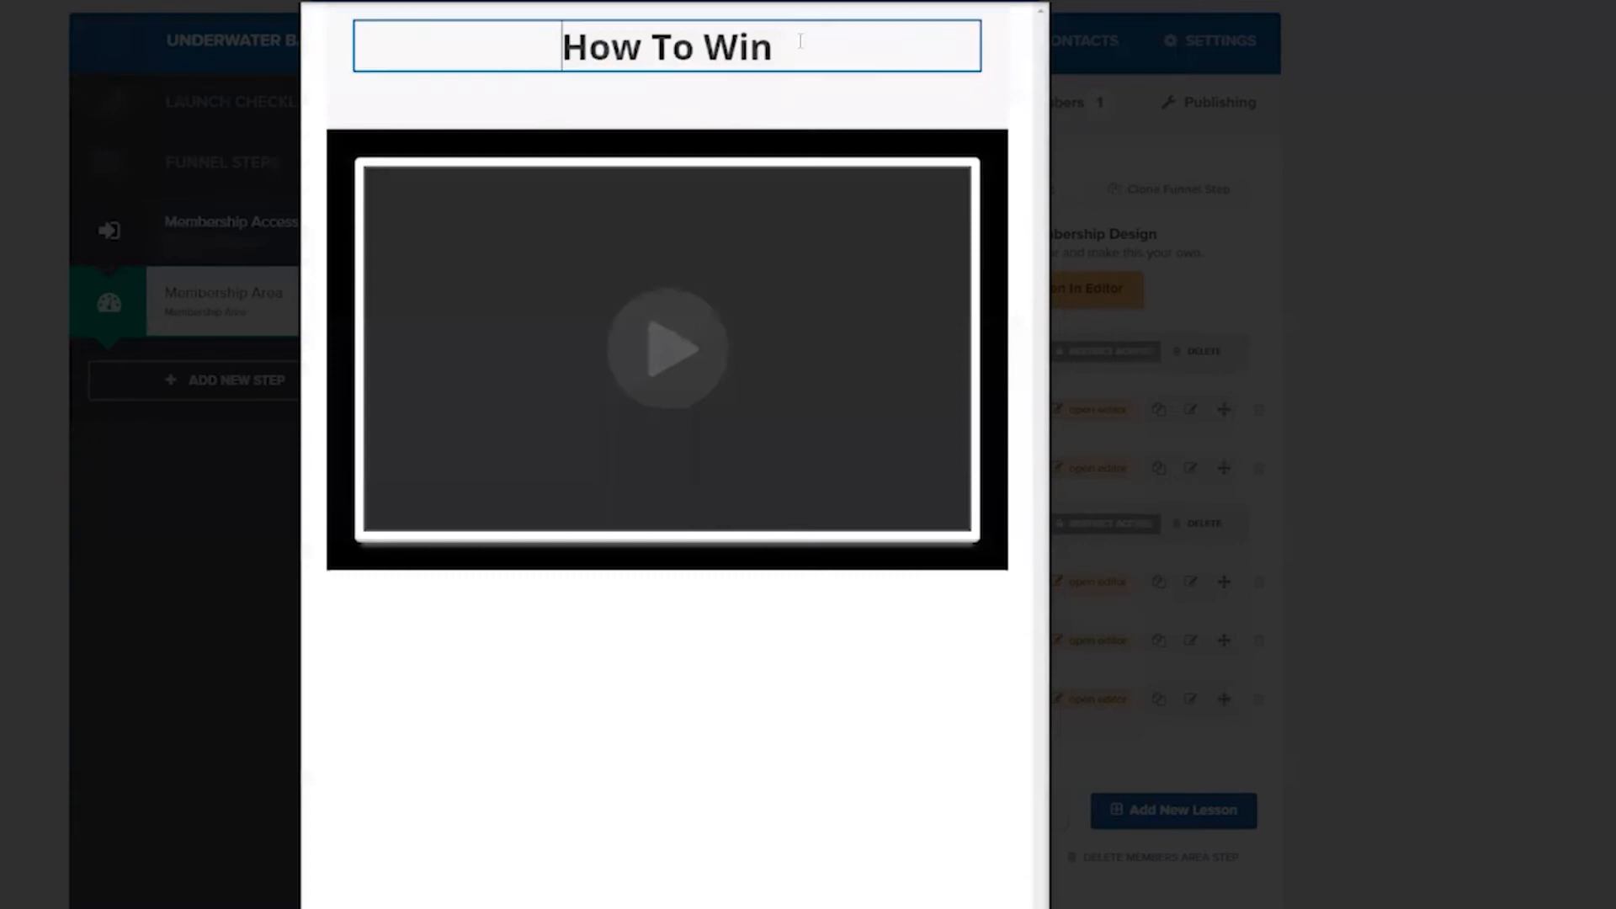
Replace the copied lesson page's headline with "Second Lesson"
drag(801, 41, 559, 45)
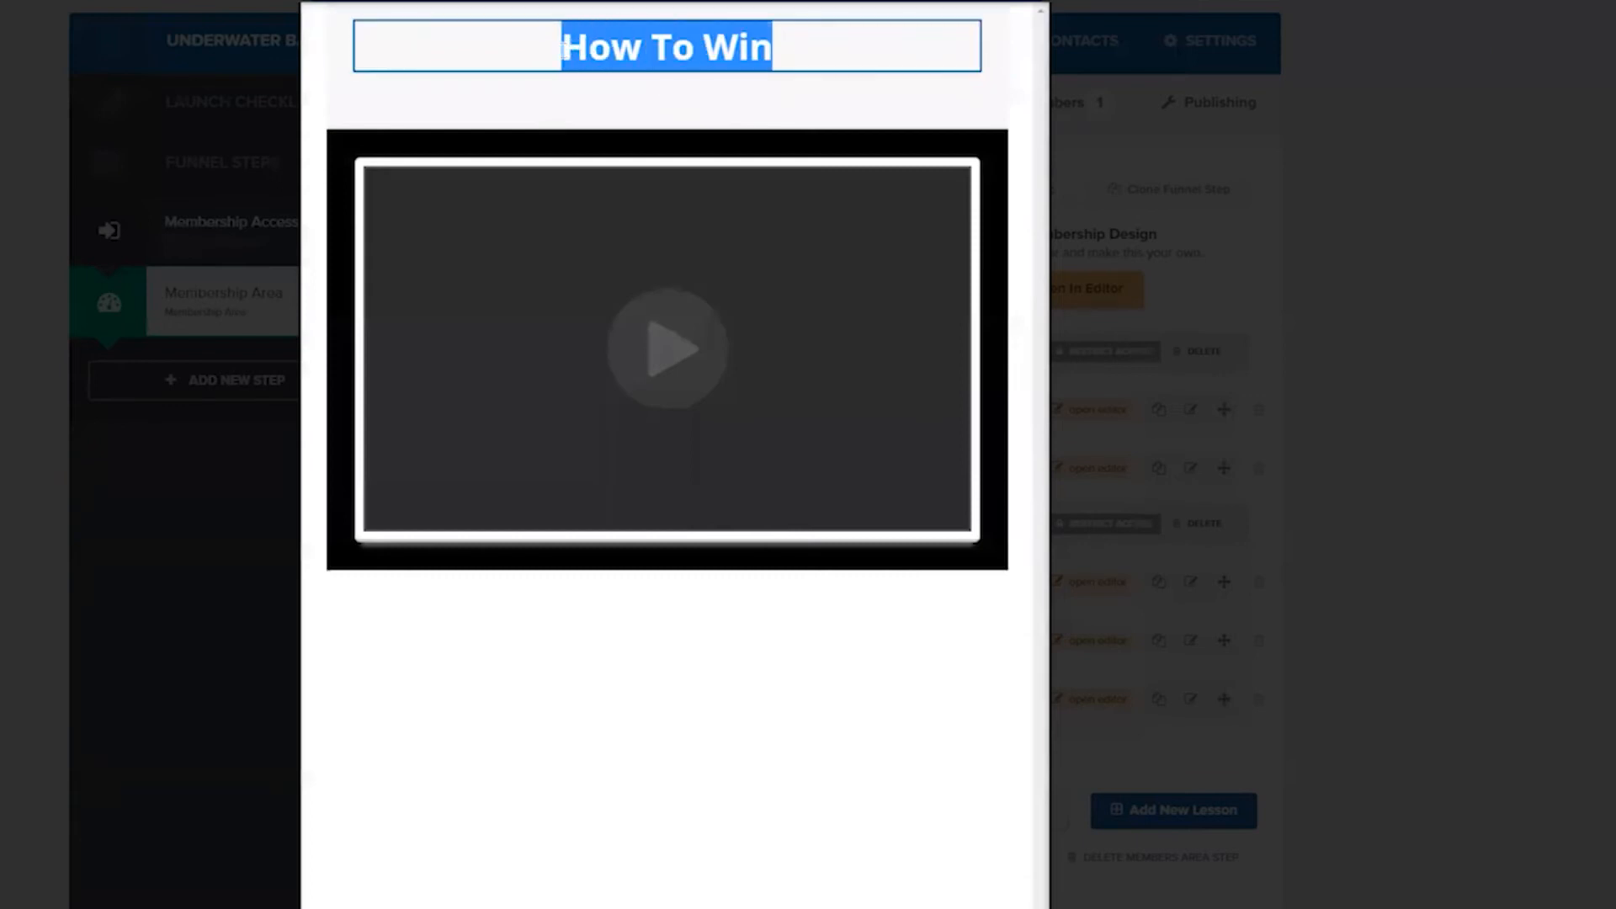
text(Second Lerss)
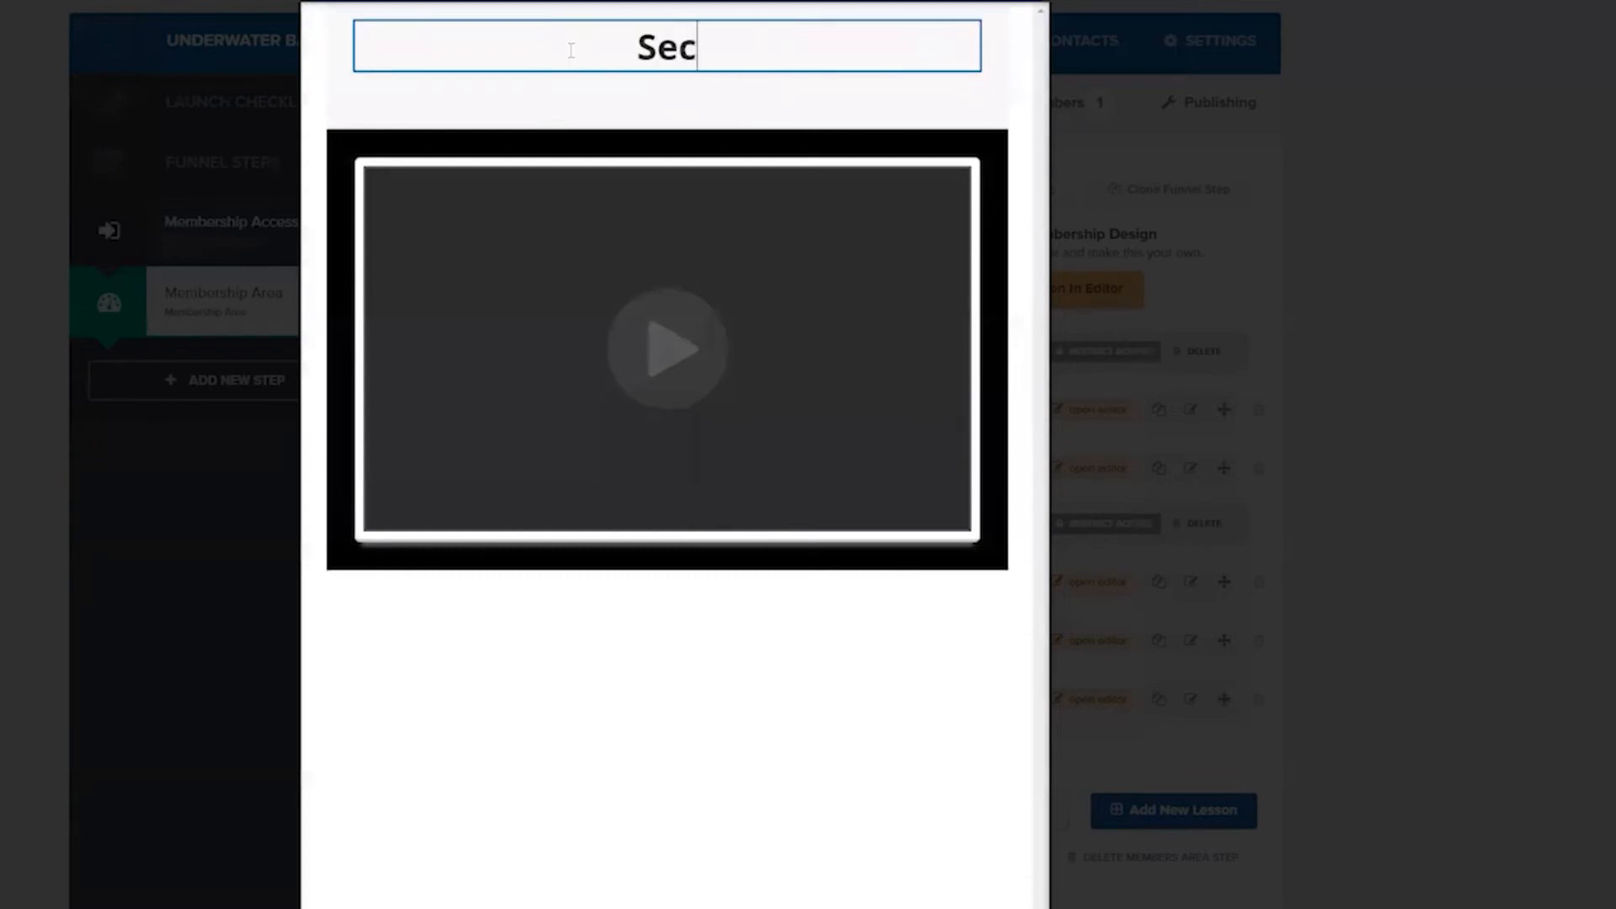
key(BackSpace)
key(BackSpace)
key(BackSpace)
text(sson)
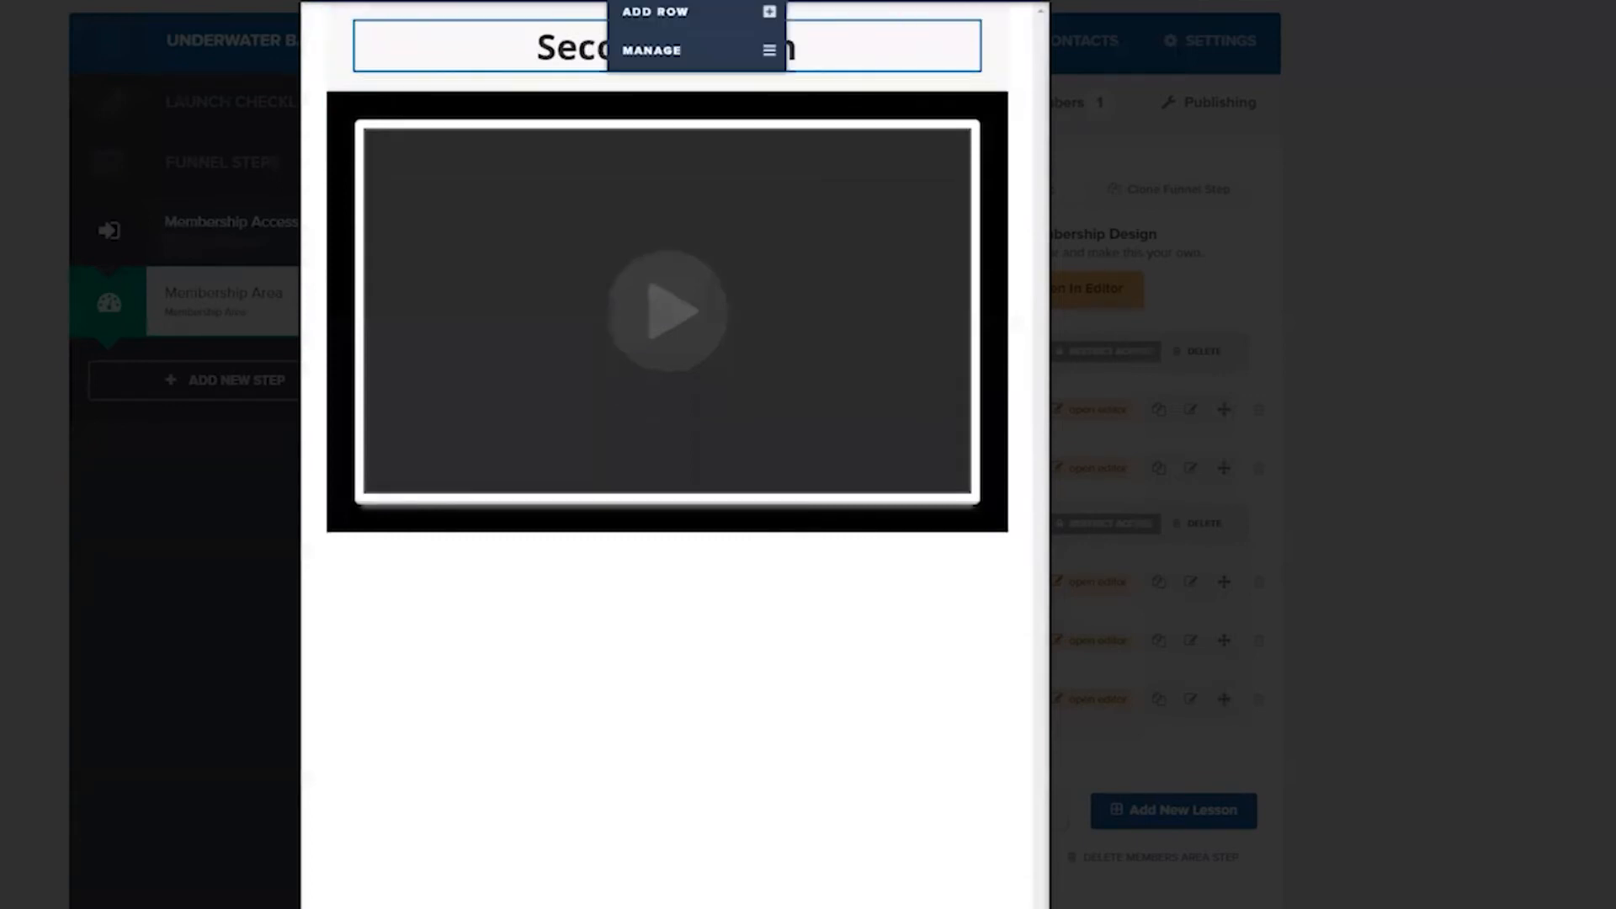
View the copied page's video settings, close them and exit the lesson editor without saving
click(844, 263)
click(875, 266)
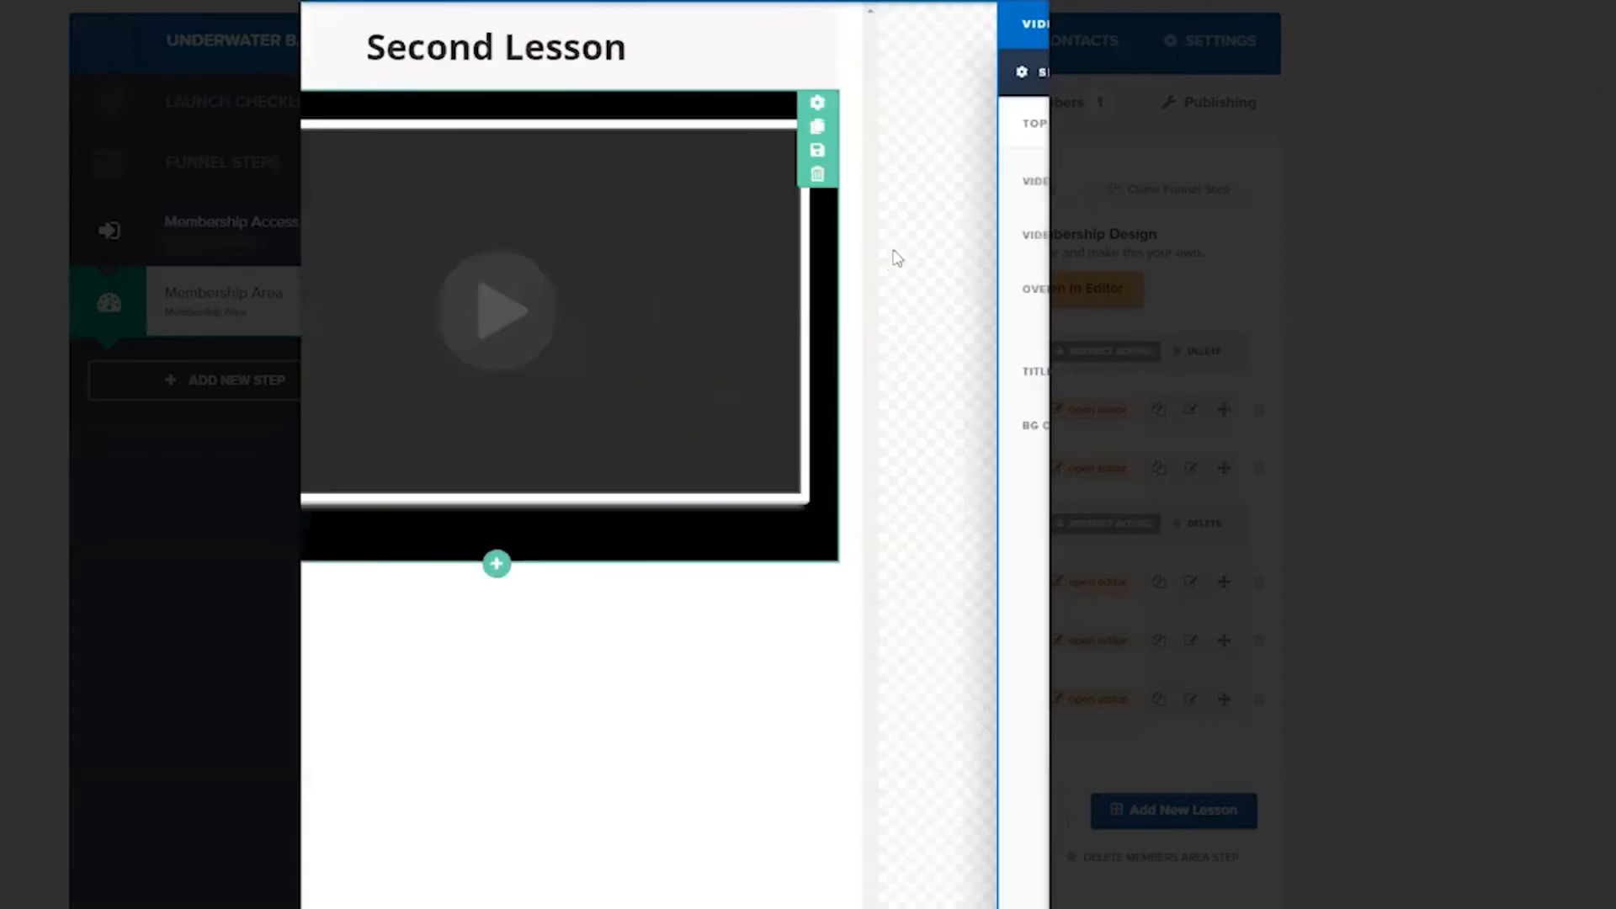
click(987, 194)
click(541, 286)
click(407, 8)
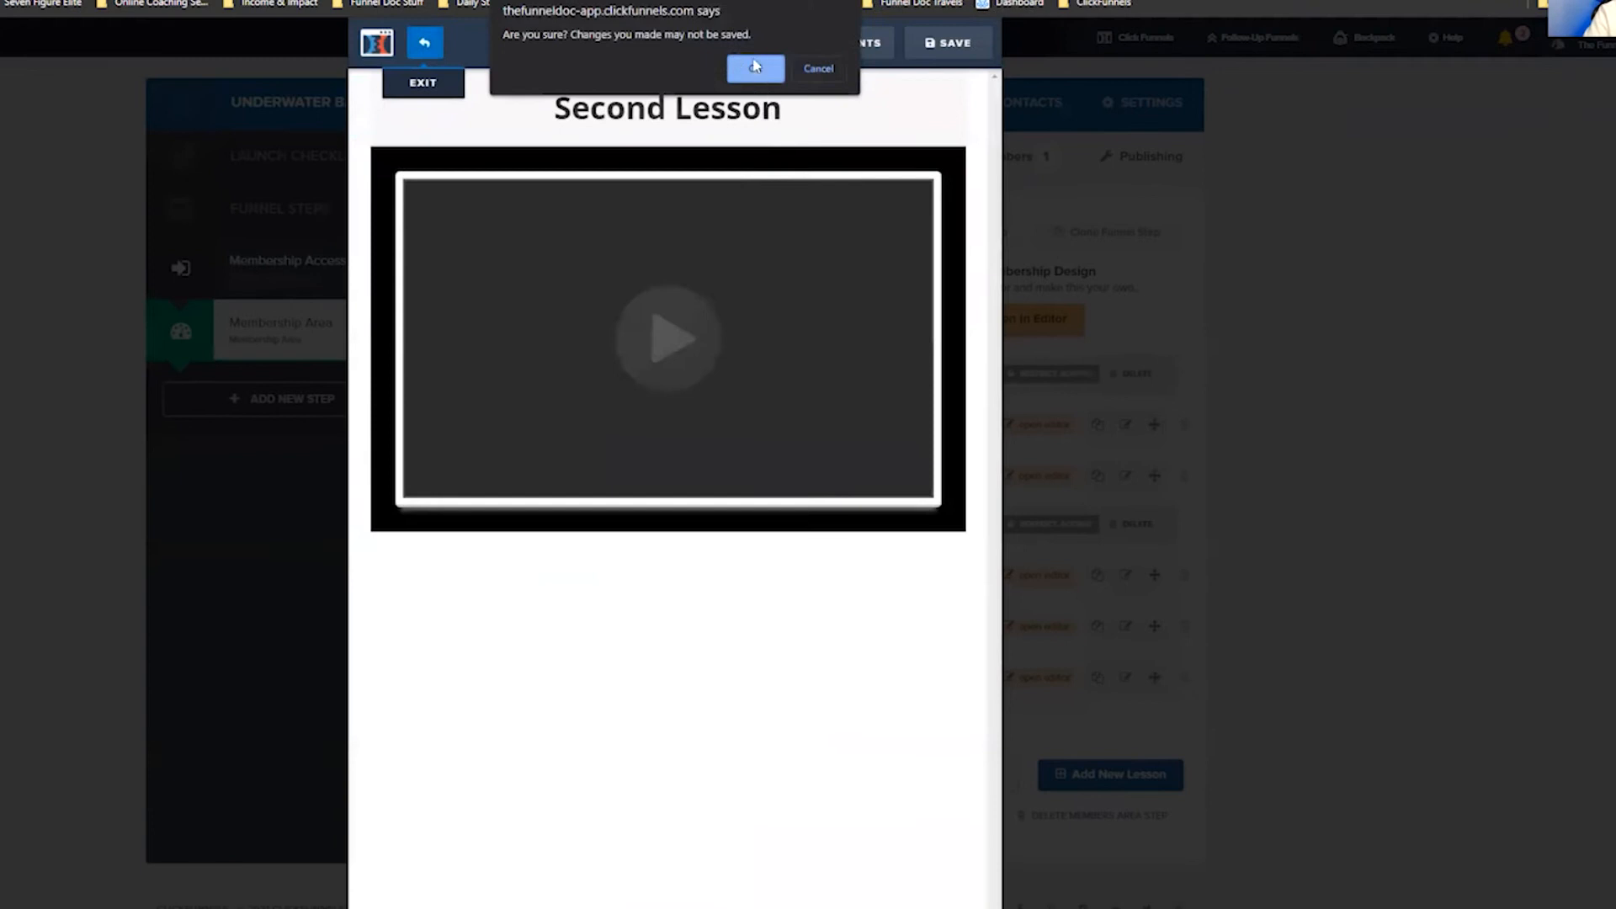
click(755, 67)
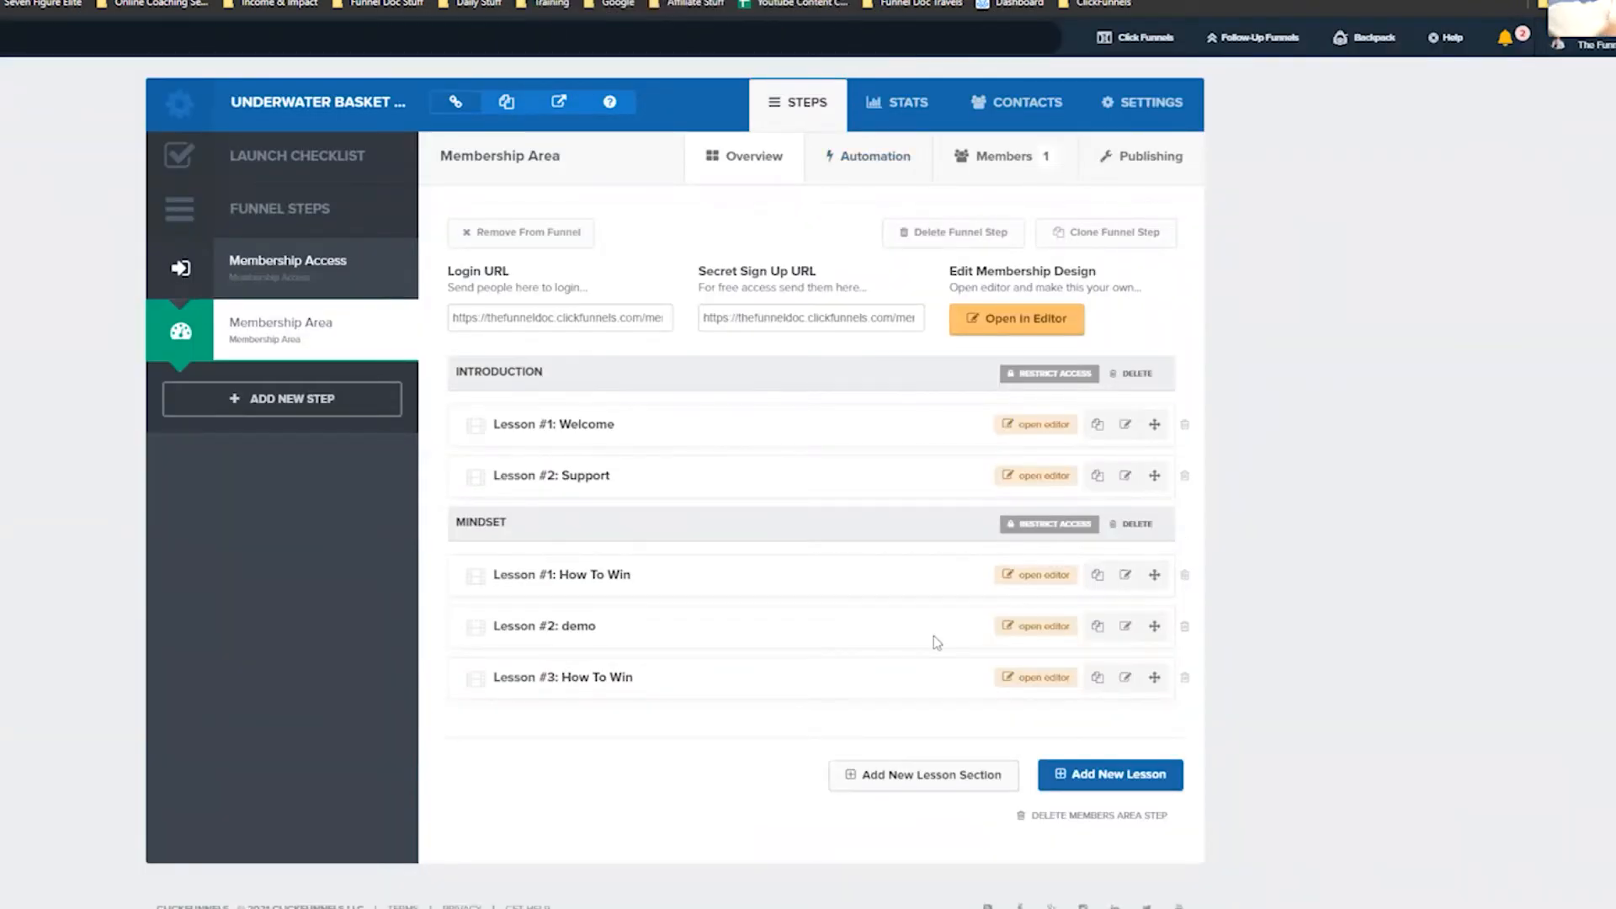
Delete the demo lesson from the Mindset section
click(1184, 627)
click(753, 77)
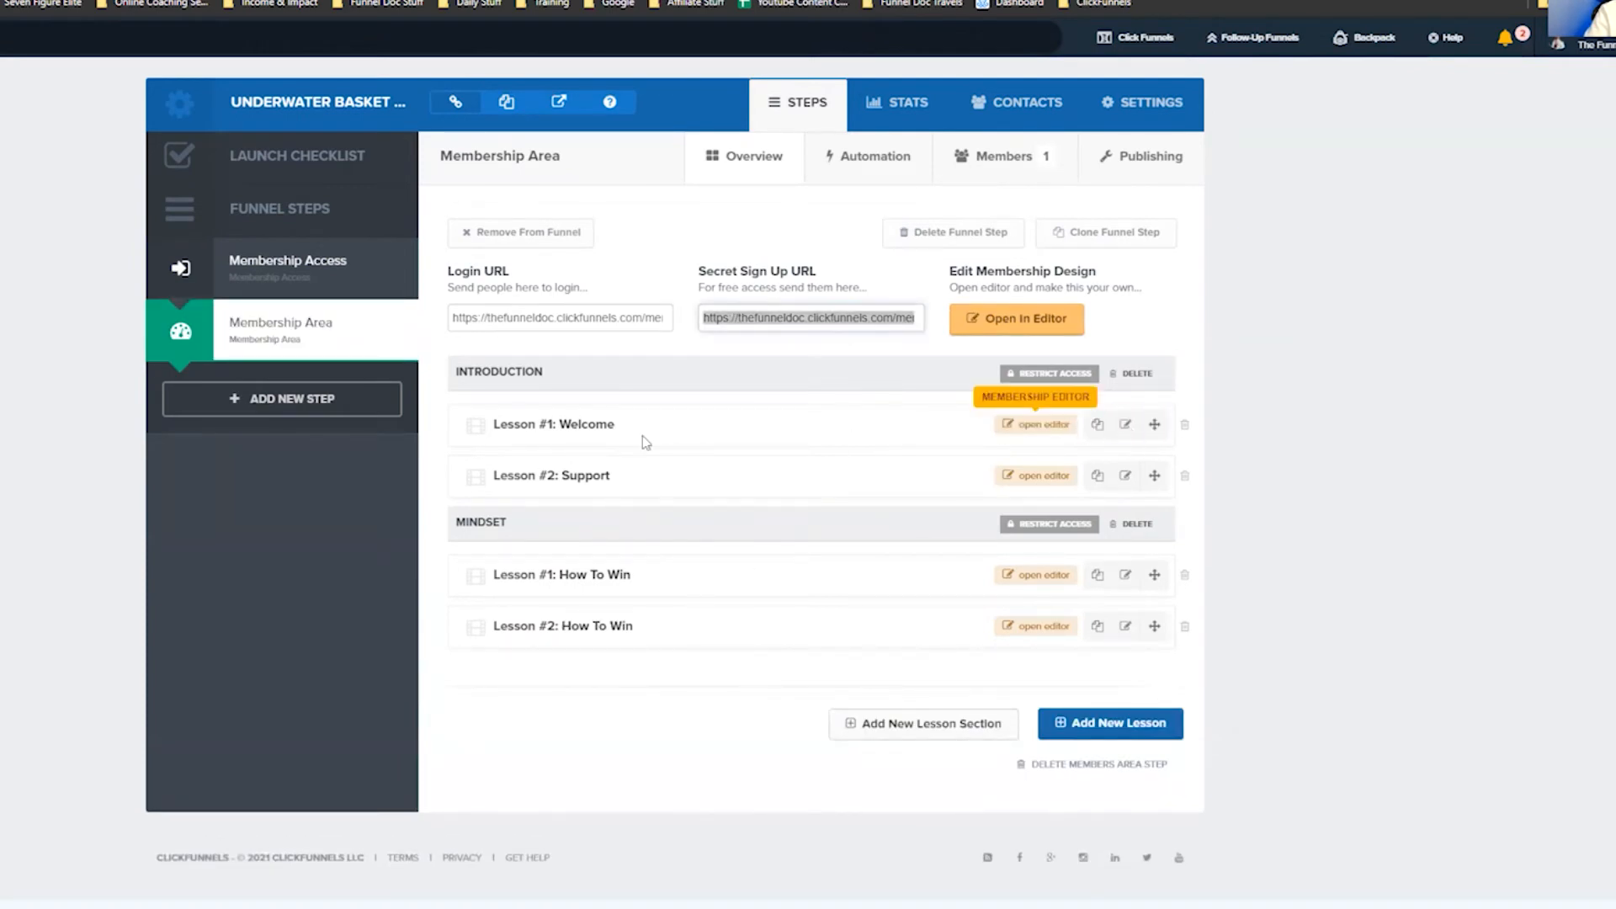
Try out the lesson section choices in the Welcome lesson's settings and save the lesson under Introduction
click(1125, 426)
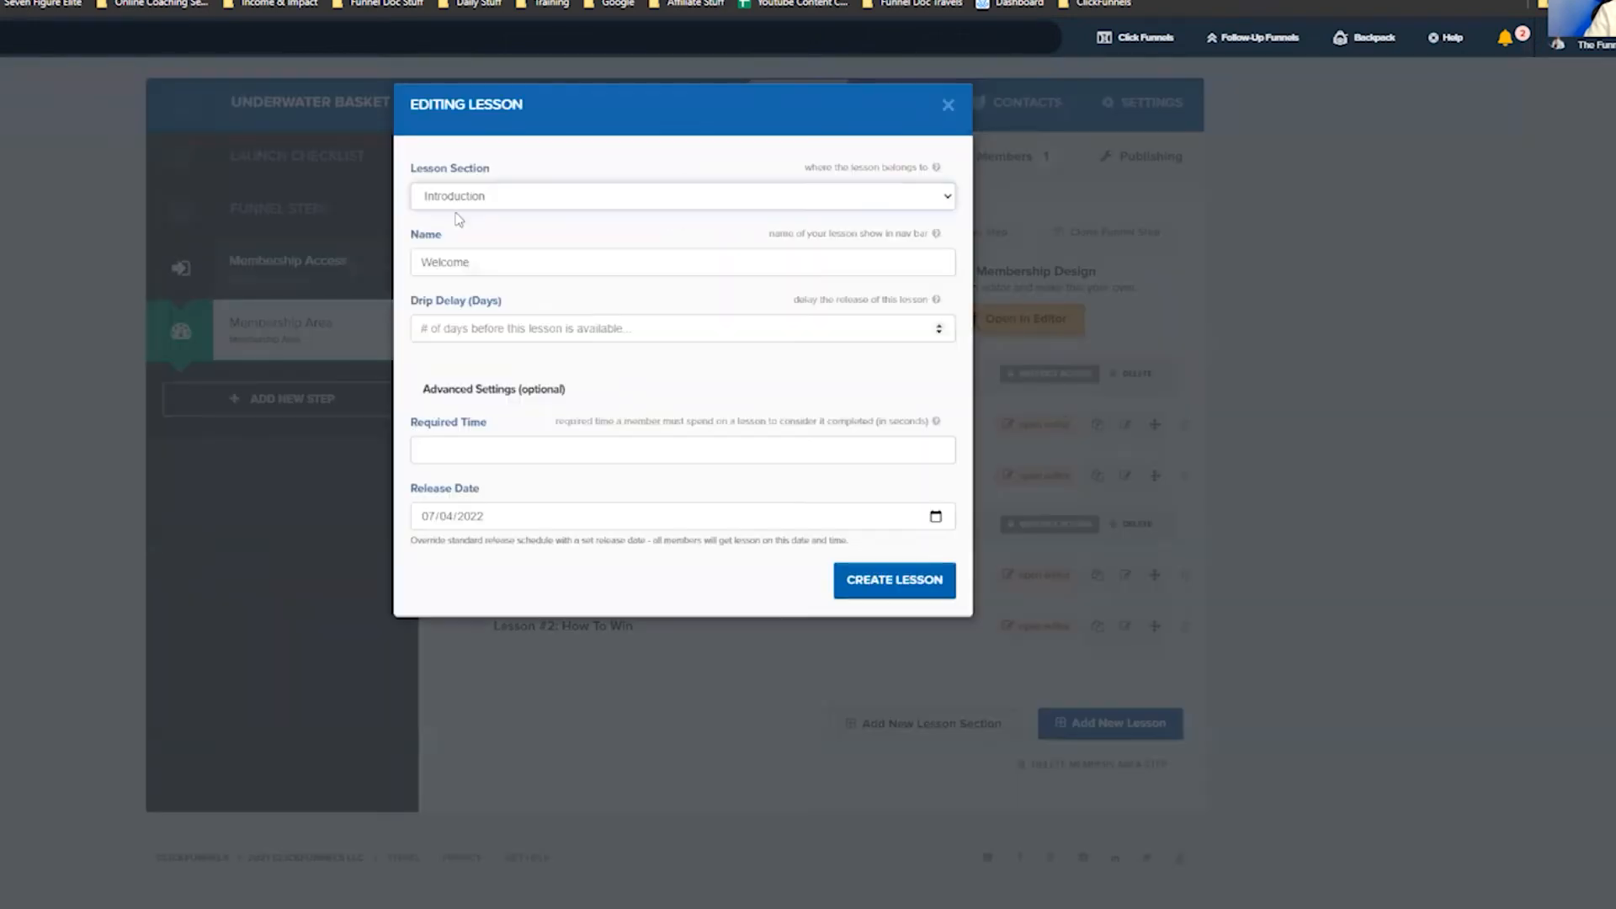
click(531, 192)
click(517, 242)
click(565, 195)
click(503, 218)
click(560, 196)
click(472, 234)
click(907, 580)
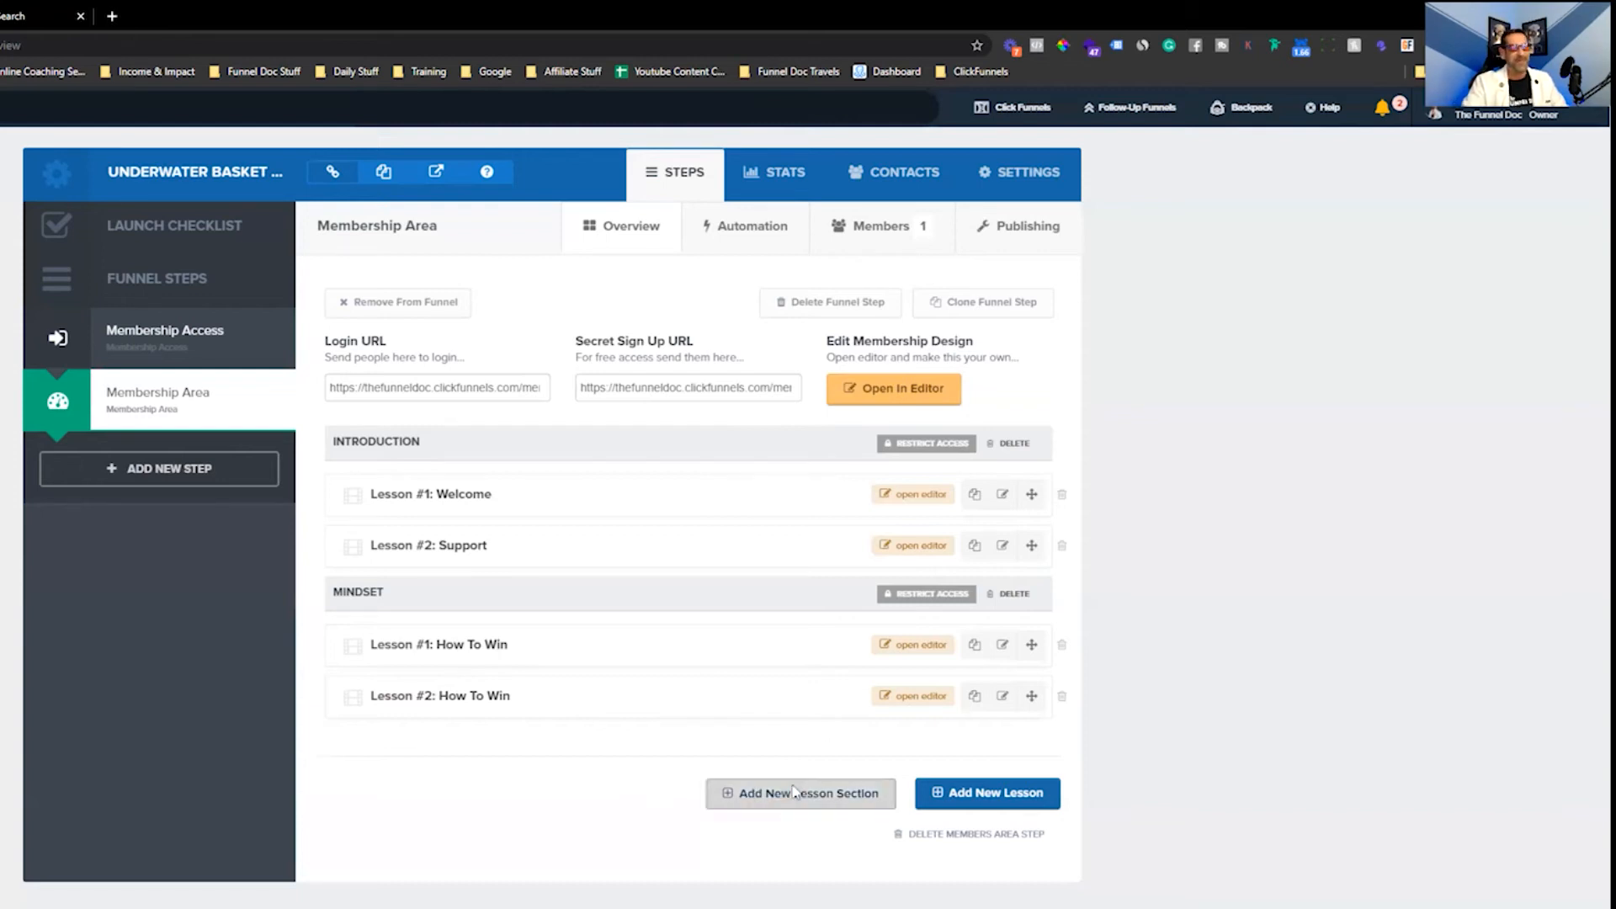
Create a new lesson section named "Getting Your Basket Supplies"
click(864, 806)
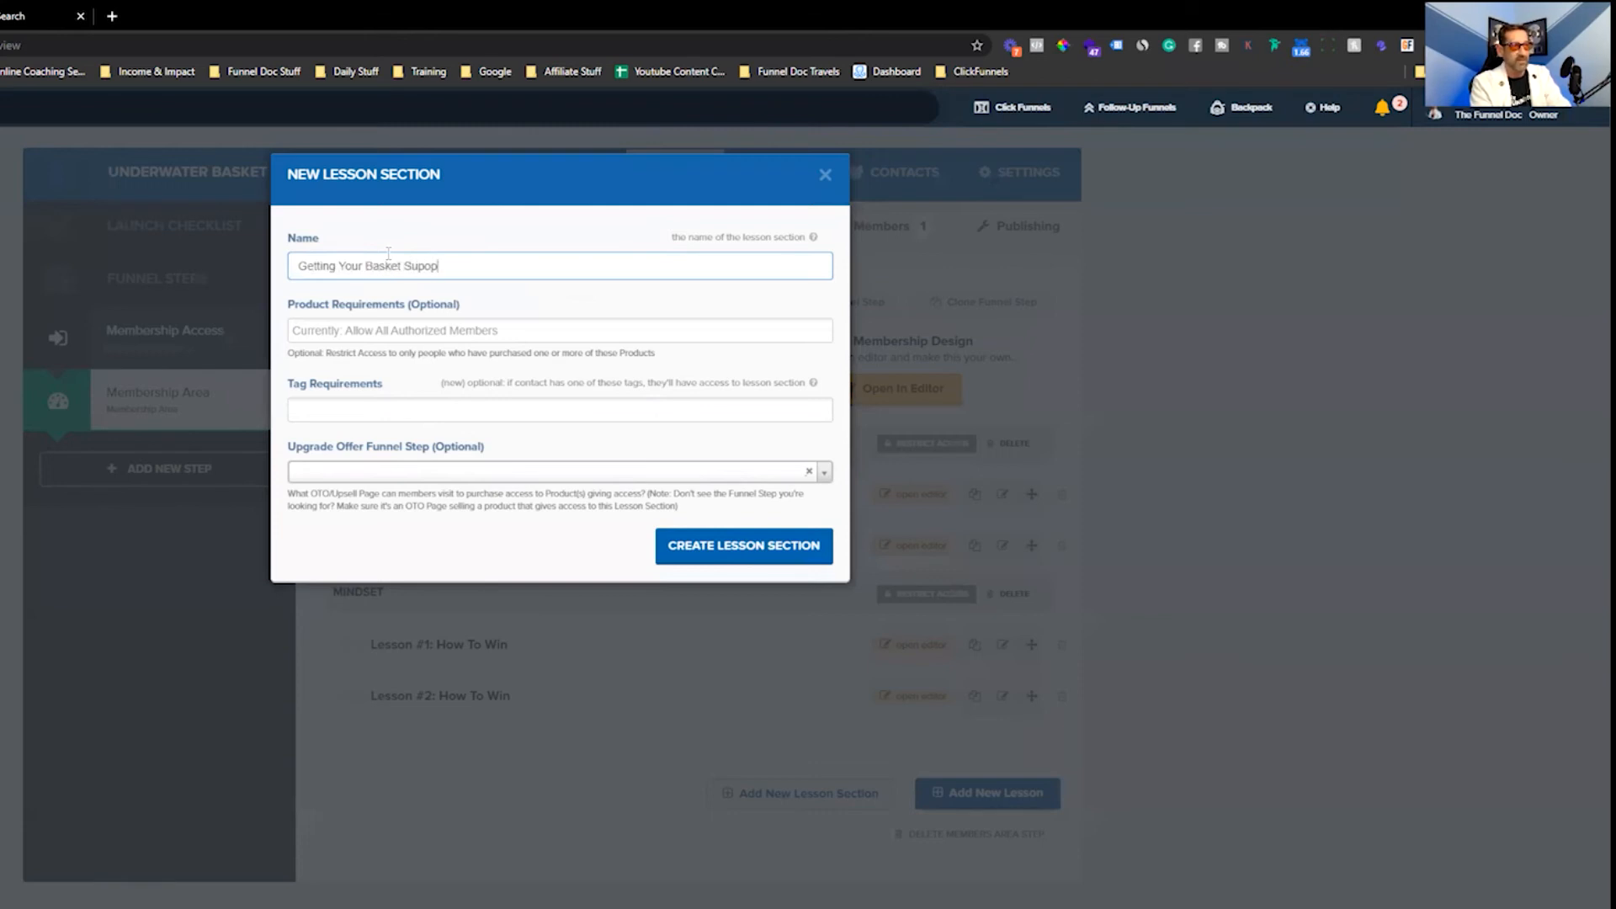
text(lies)
click(774, 545)
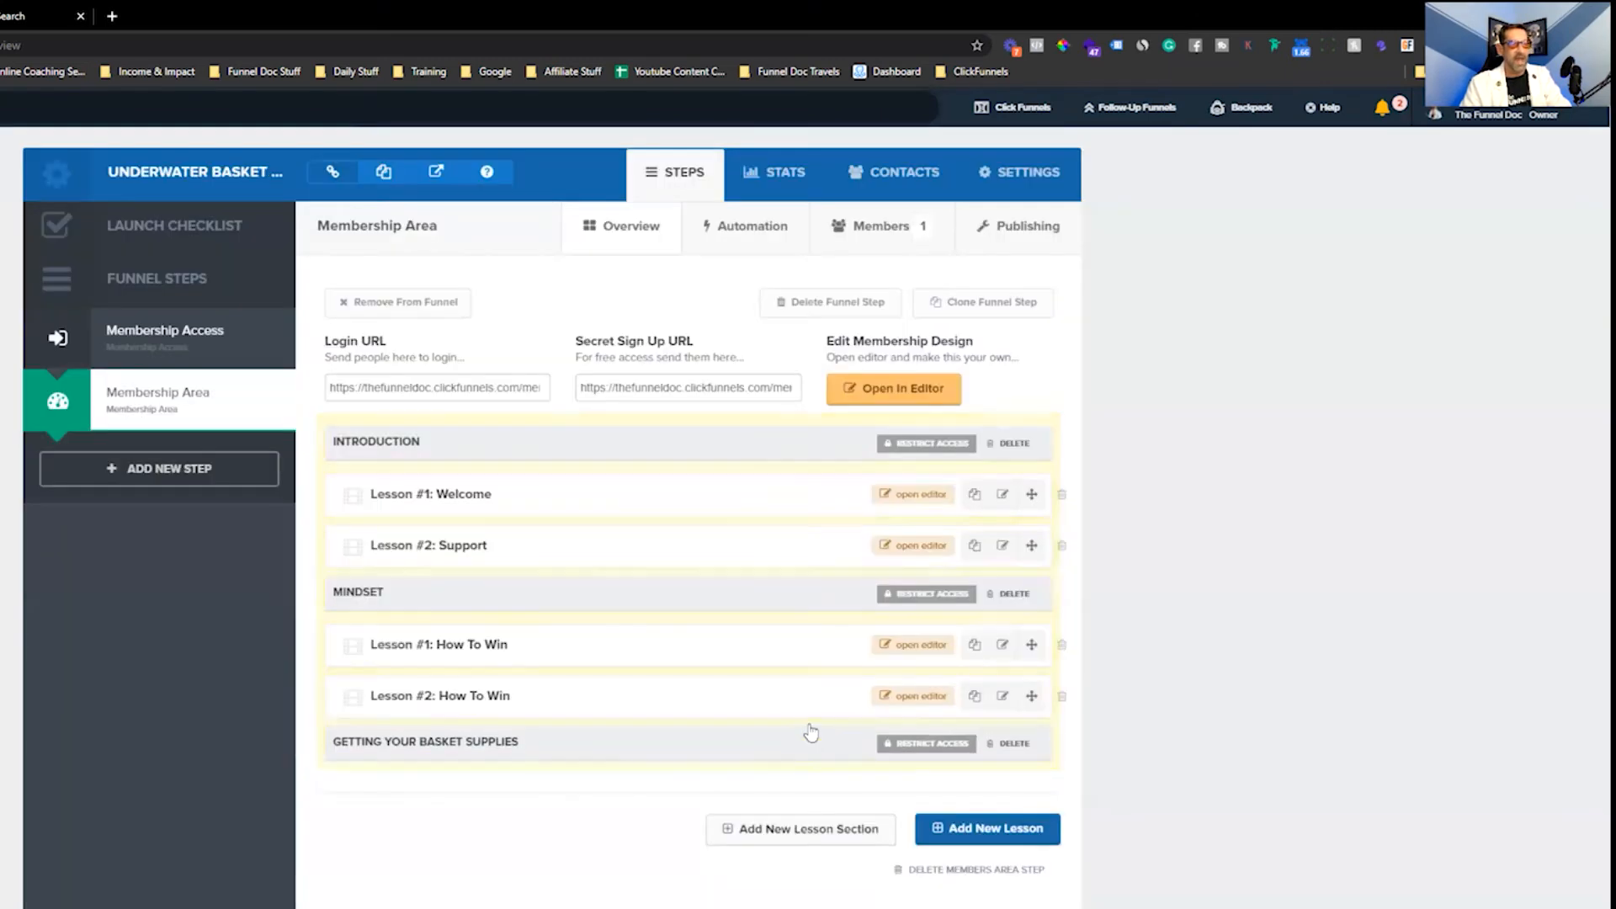
Create a lesson named "Sourcing your materials" in the Getting Your Basket Supplies section using the Video Lesson template
click(1007, 841)
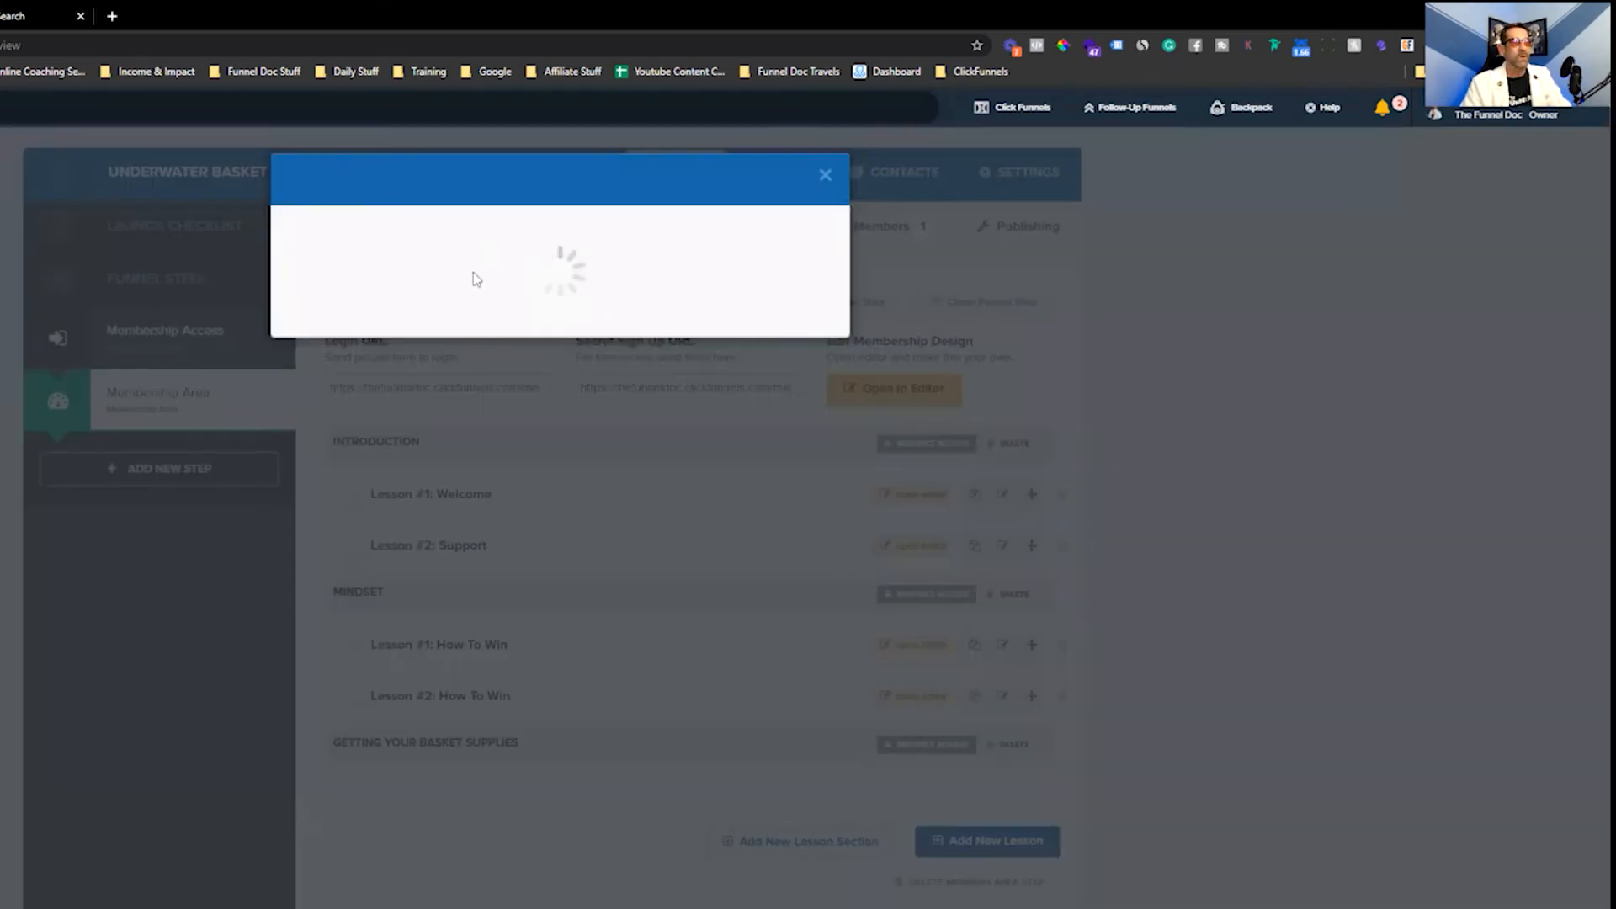
click(484, 266)
click(377, 330)
click(379, 324)
text(Sourcing your materials)
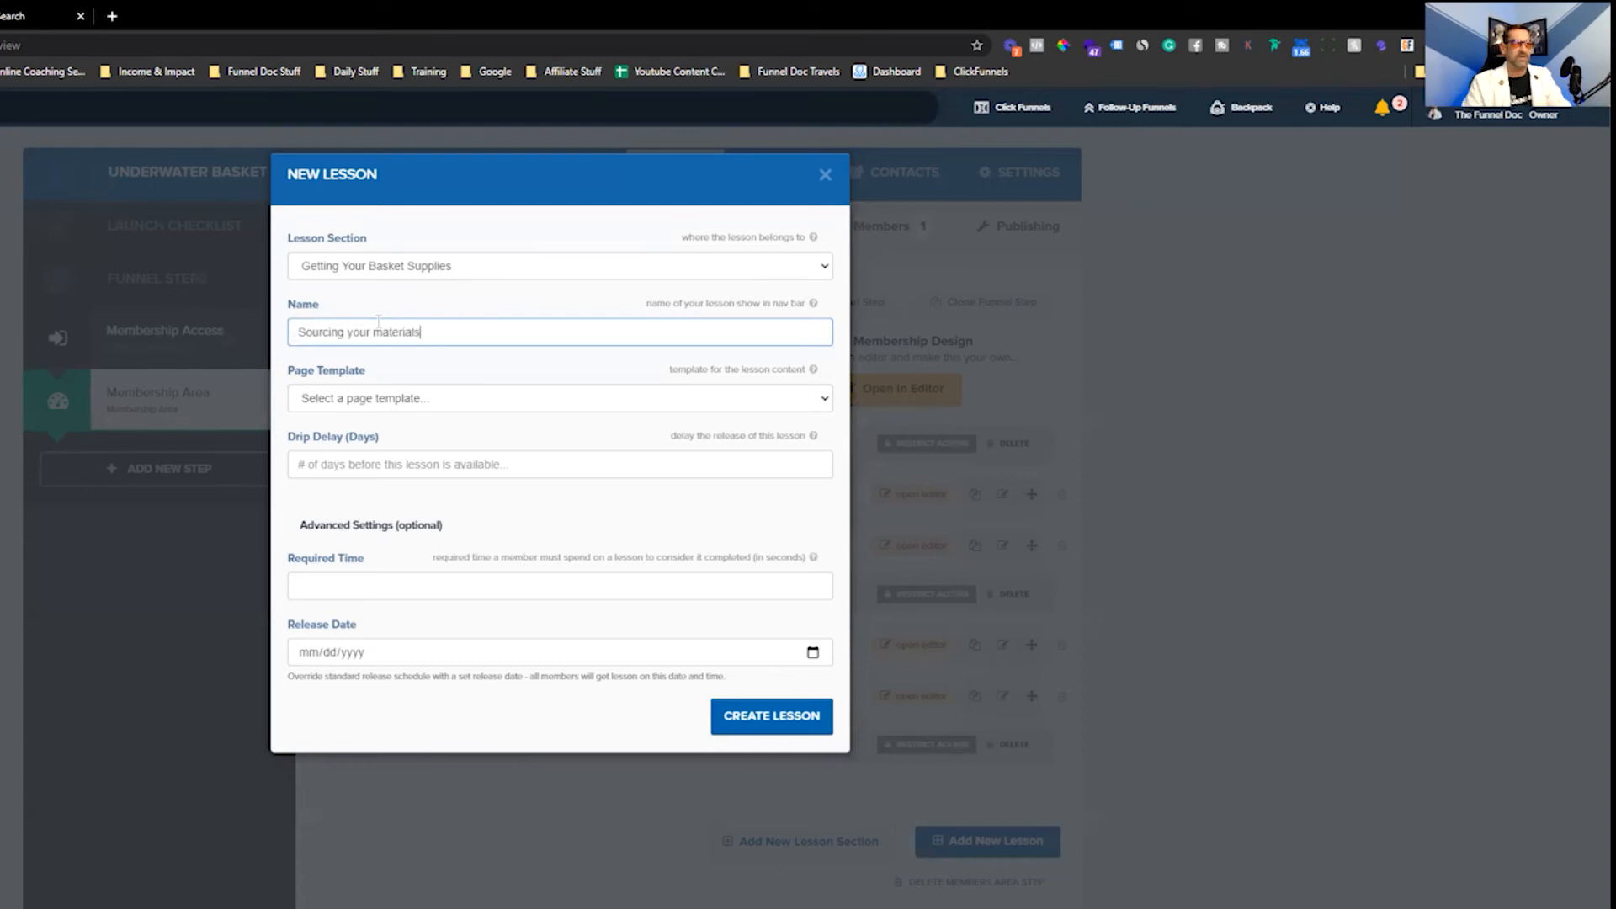
click(448, 398)
click(404, 451)
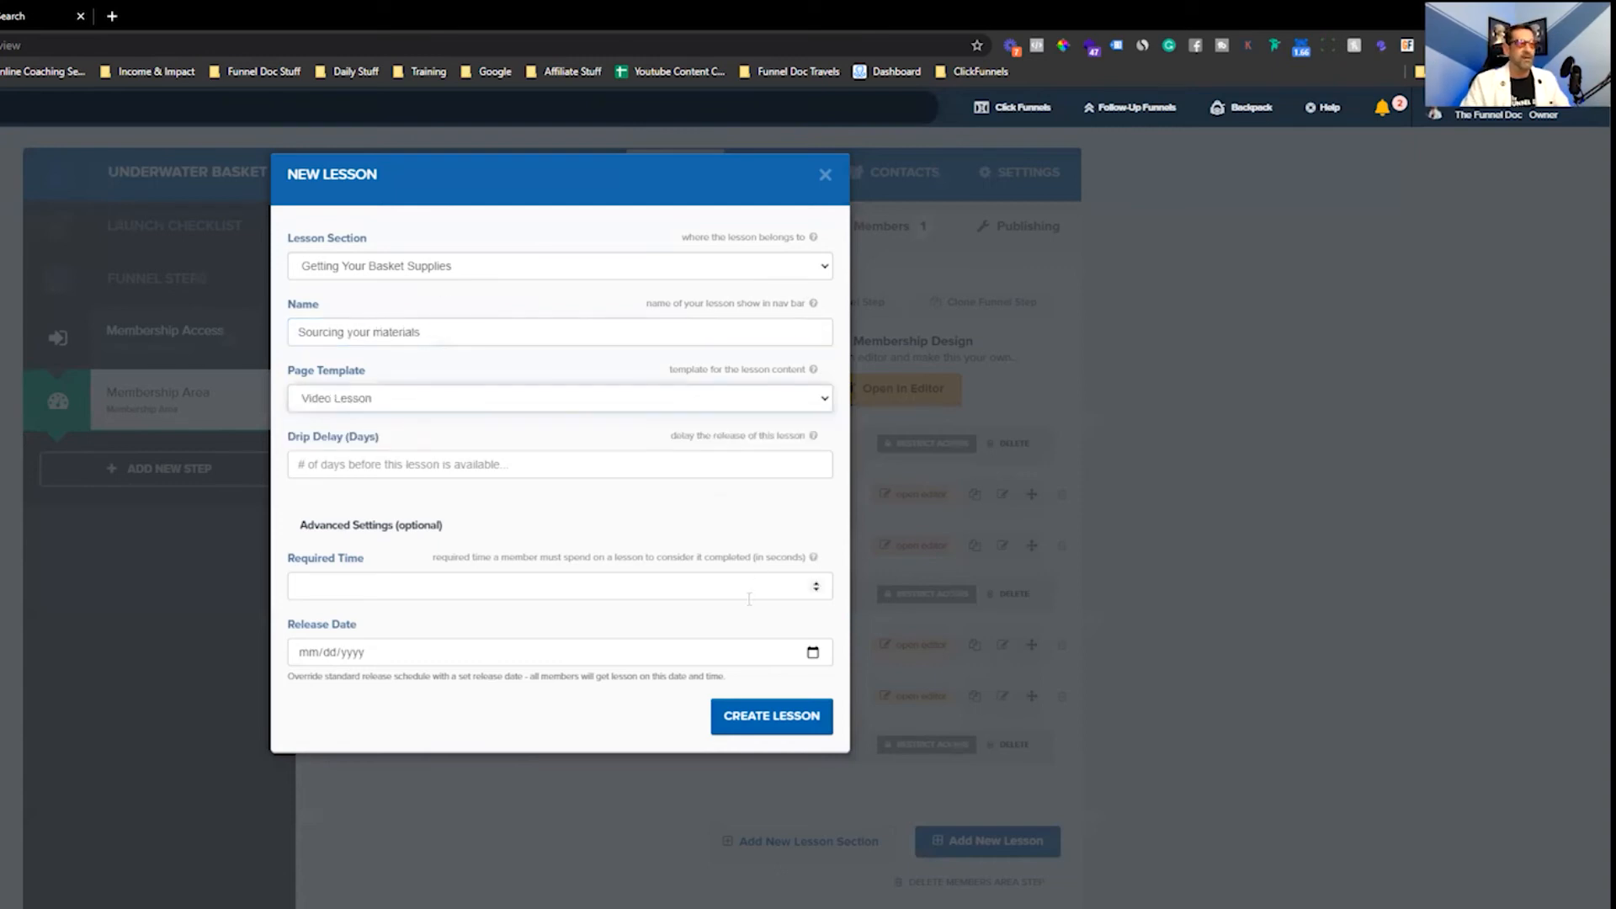
click(770, 727)
click(1013, 891)
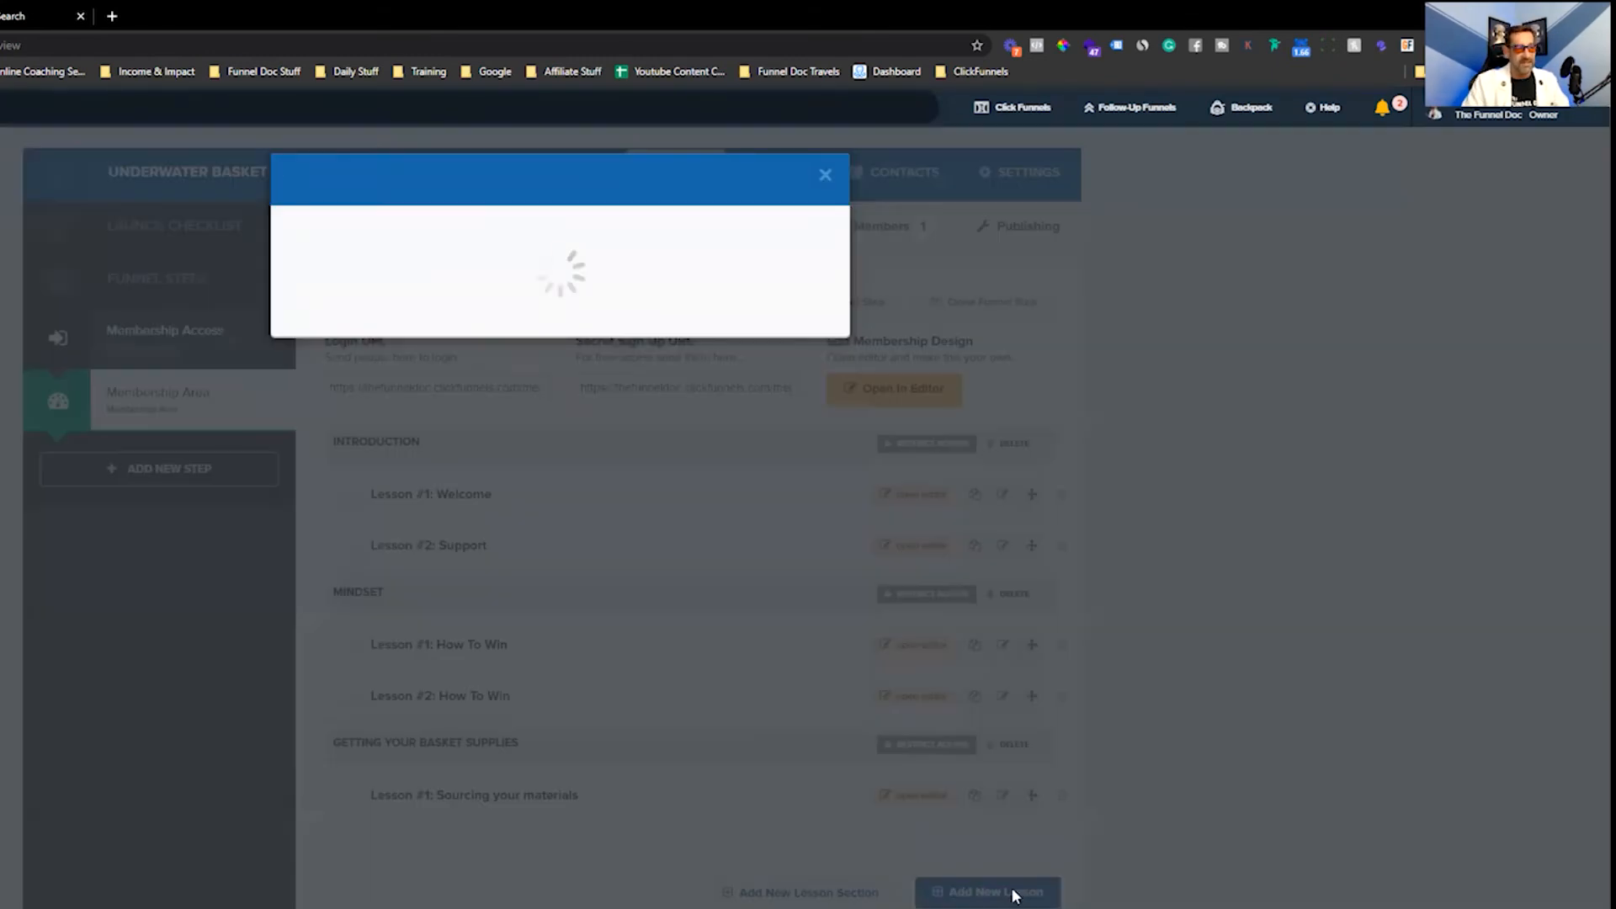
click(409, 266)
click(410, 331)
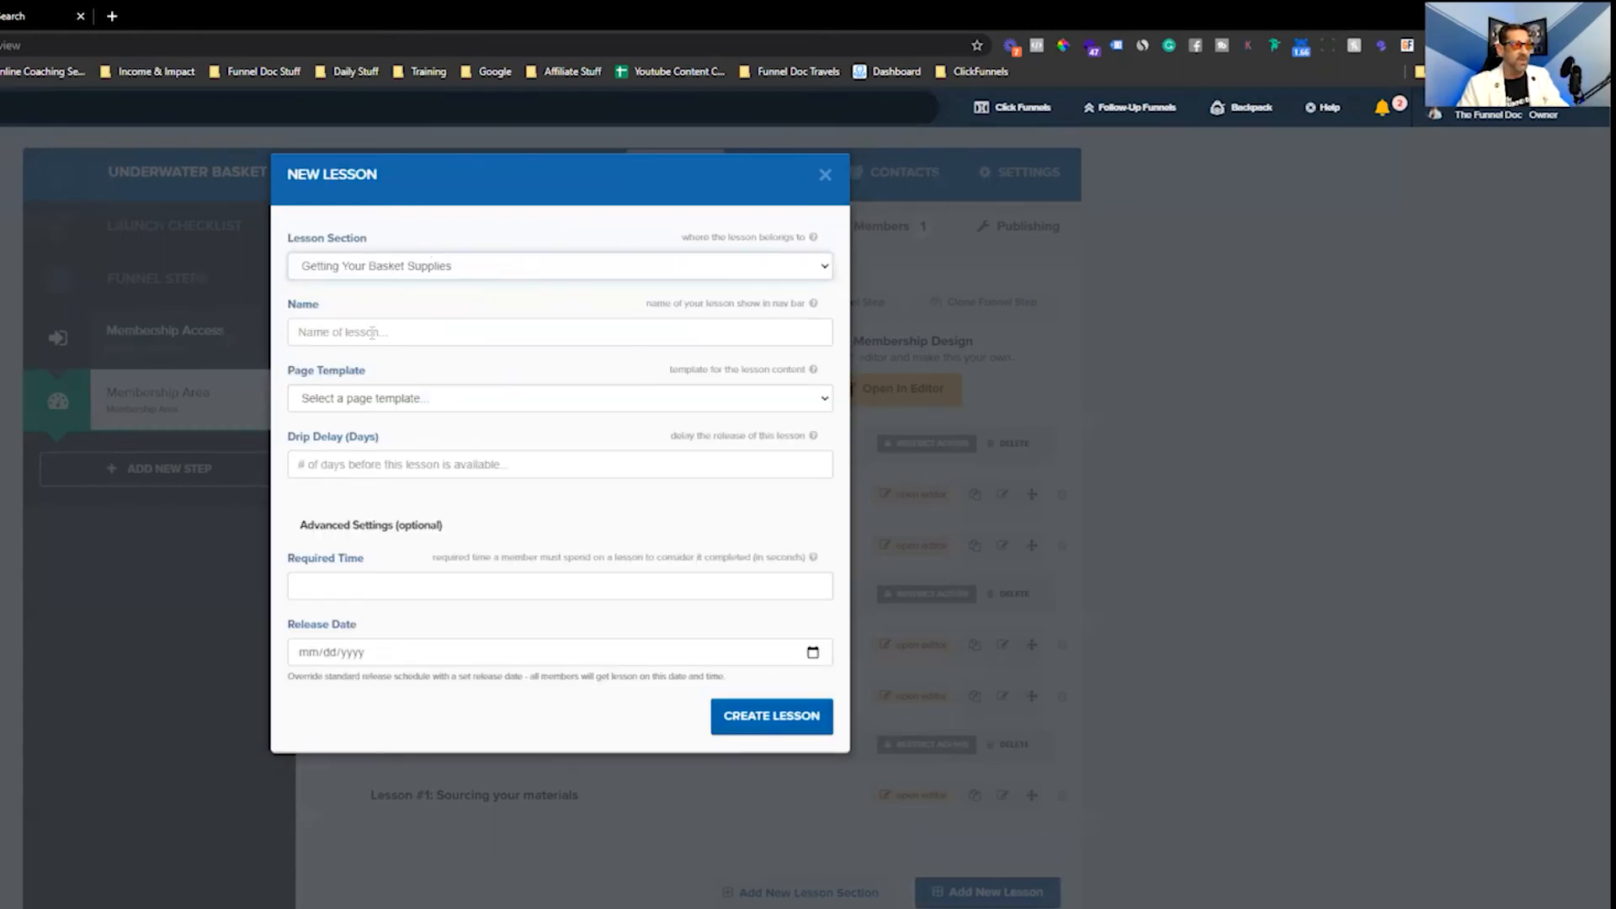
click(823, 175)
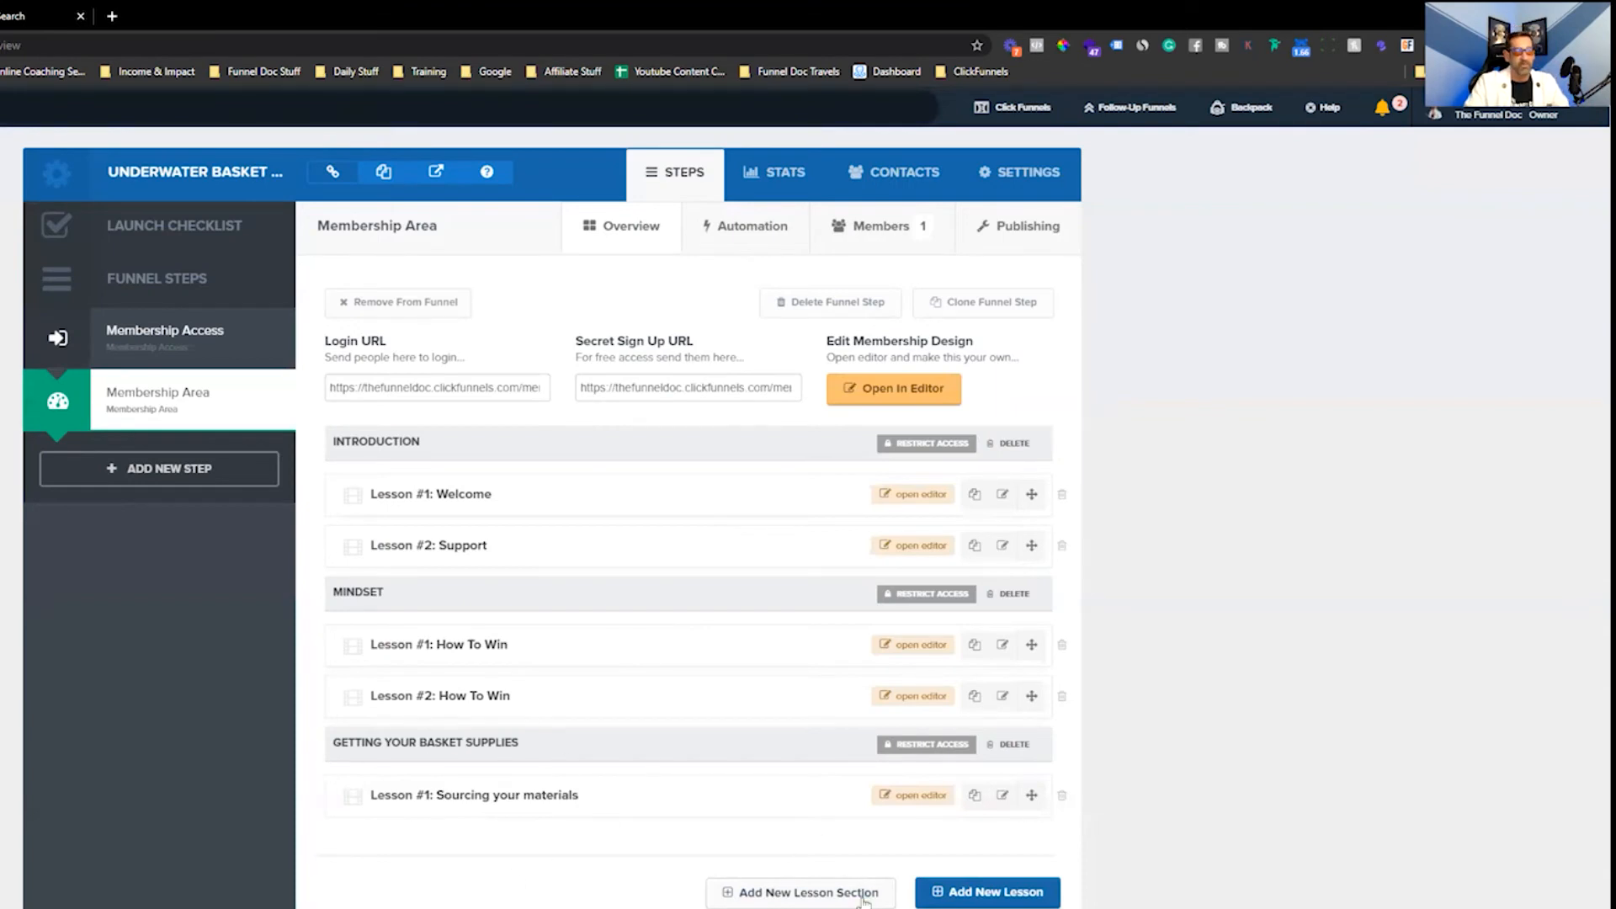
click(783, 893)
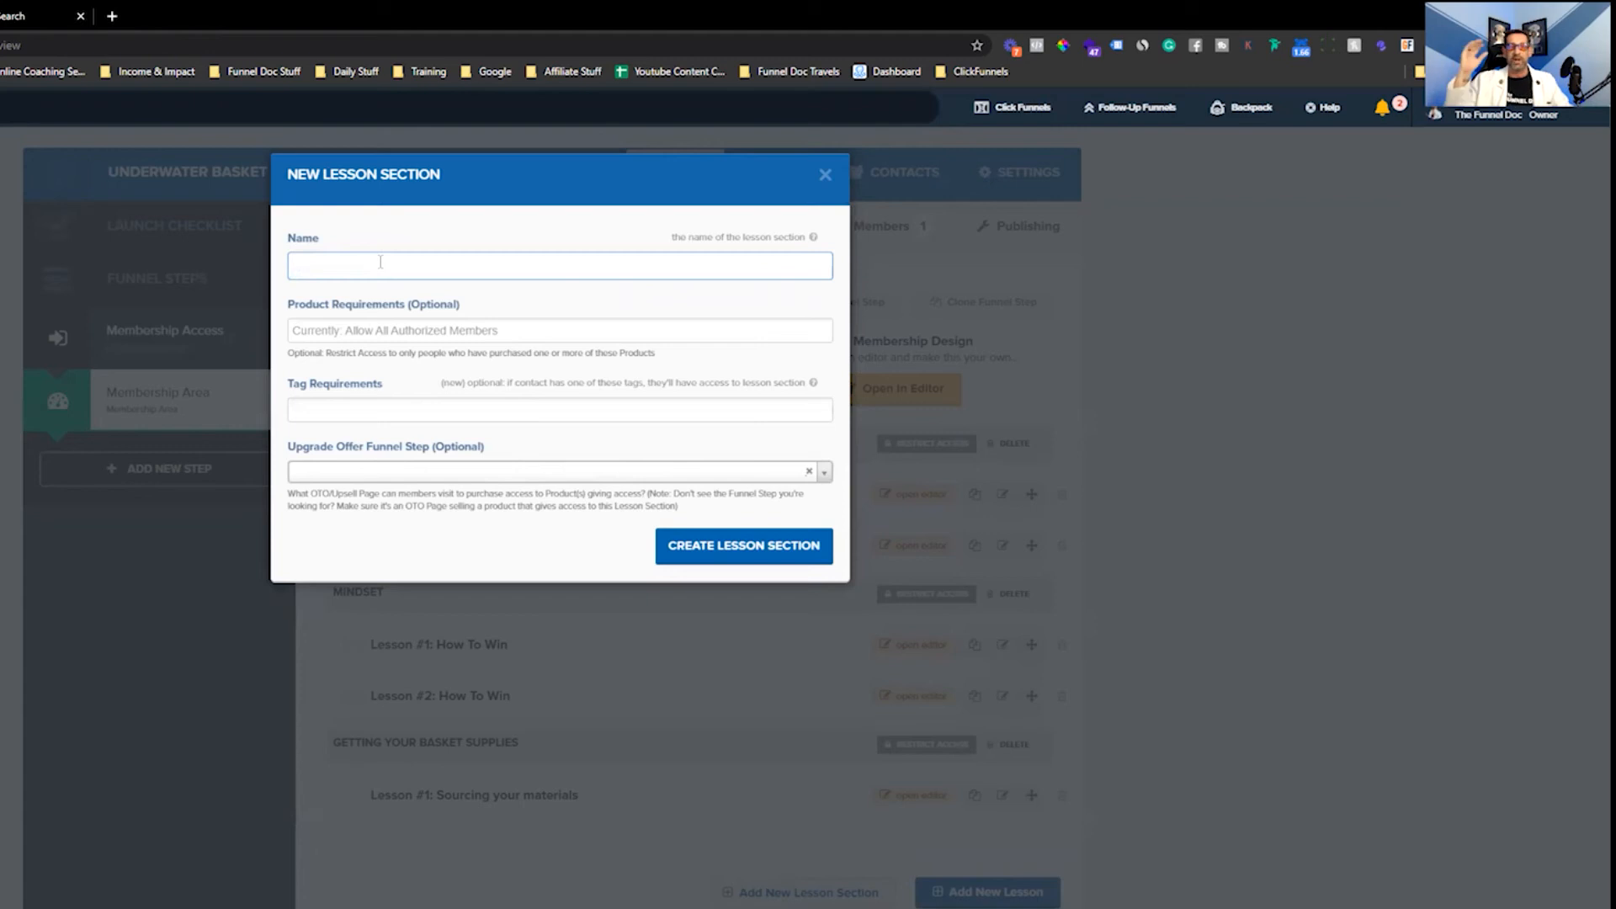
click(825, 177)
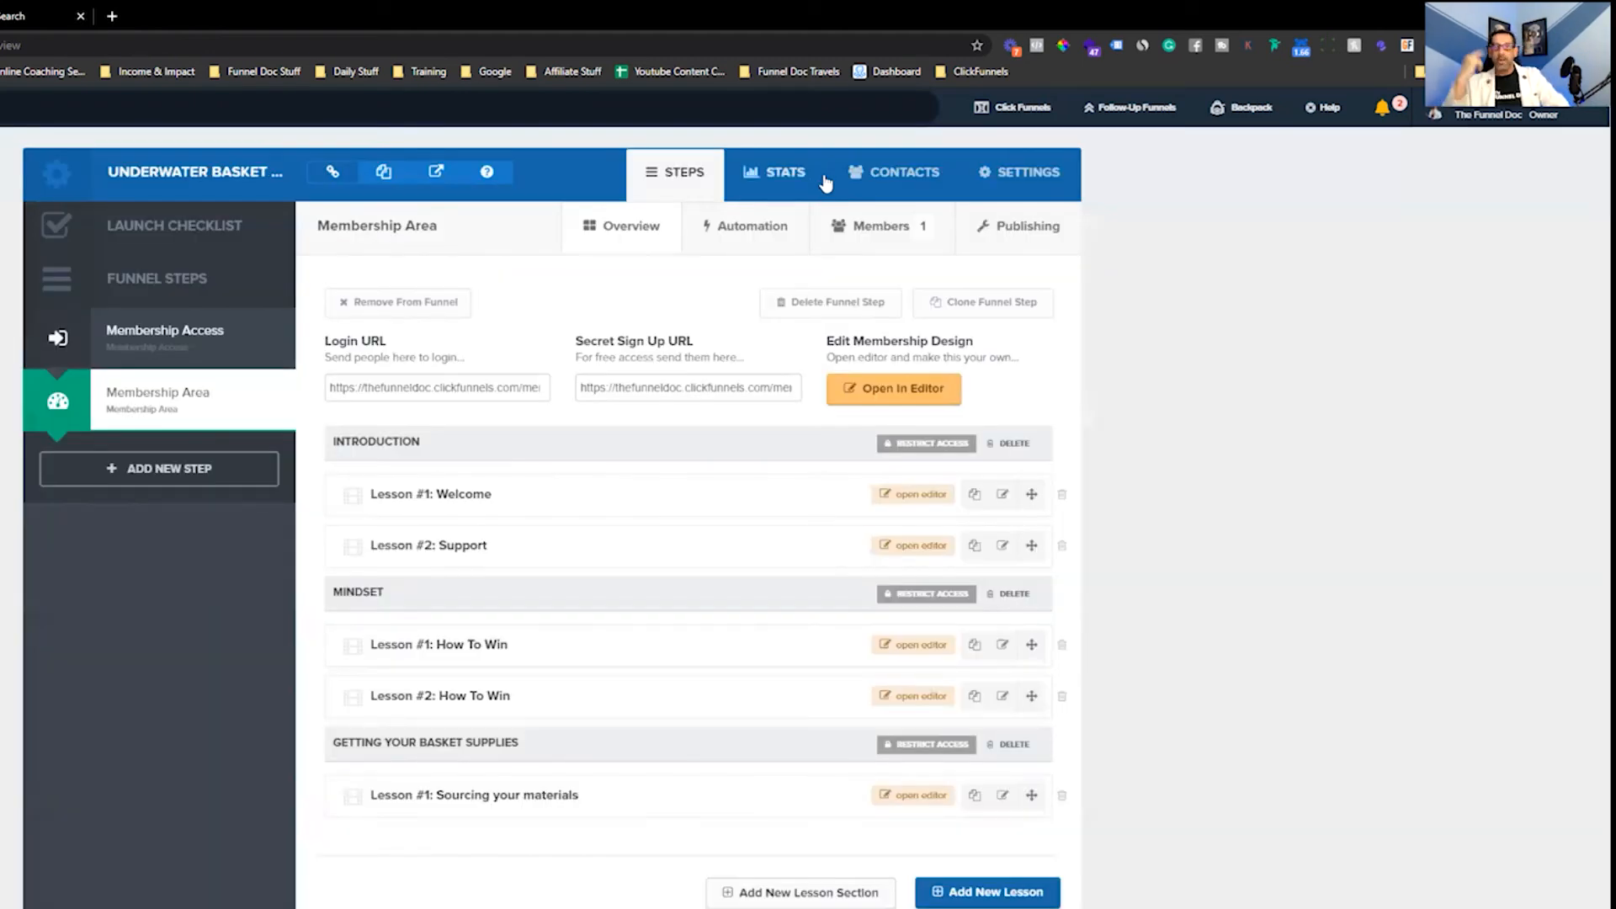